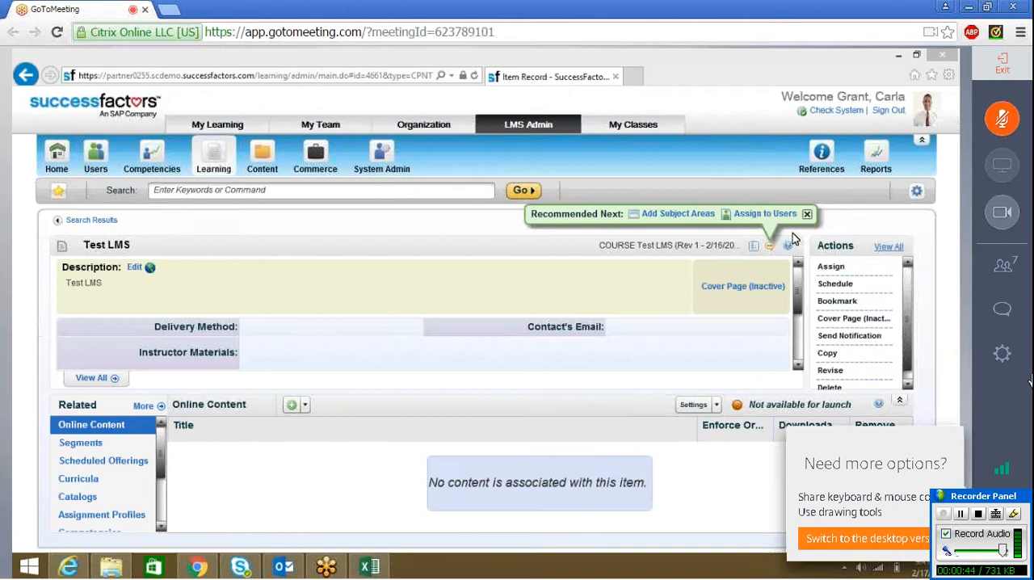
# Step: Send everyone in the meeting the chat reply "Yes" followed by the presenter's first name, and close the chat
pyautogui.click(1013, 323)
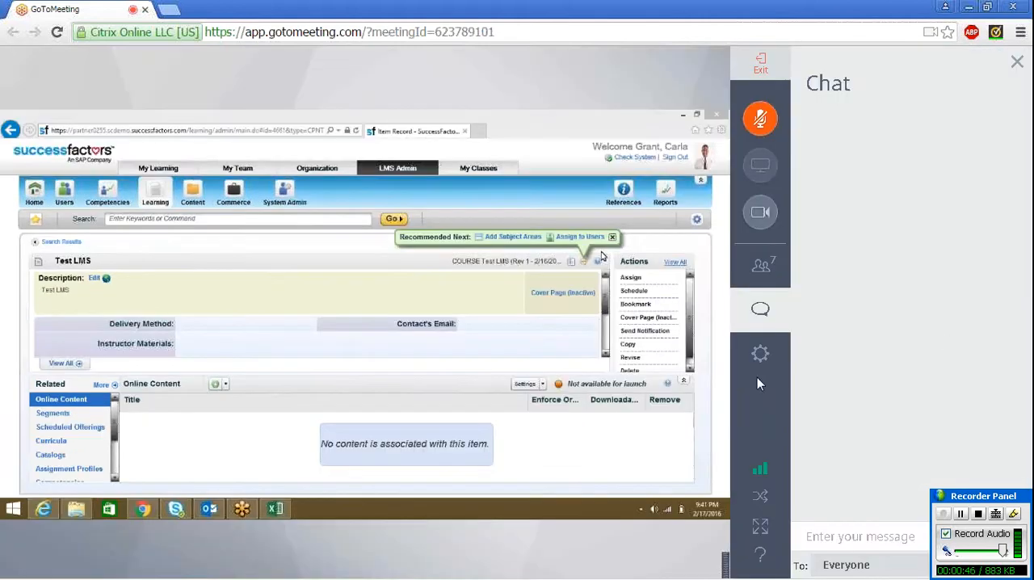
pyautogui.click(826, 538)
pyautogui.write('Y')
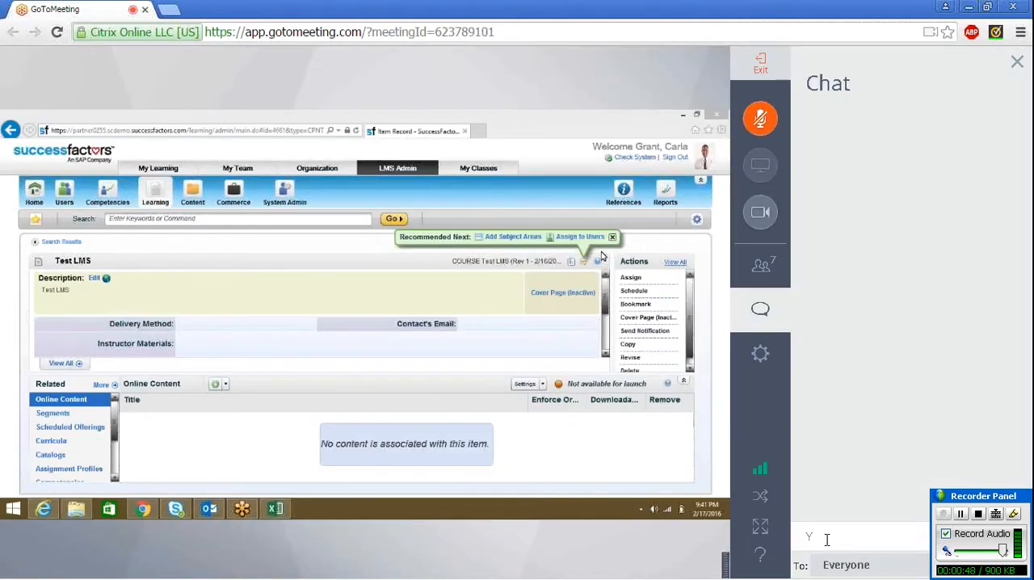
pyautogui.write('es Madhavi')
pyautogui.press('Return')
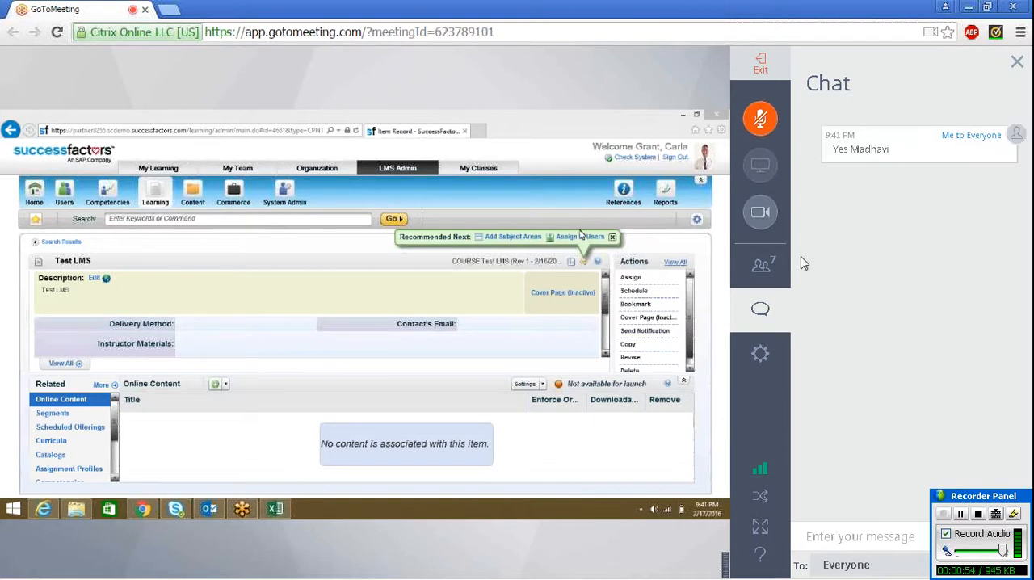
pyautogui.click(760, 313)
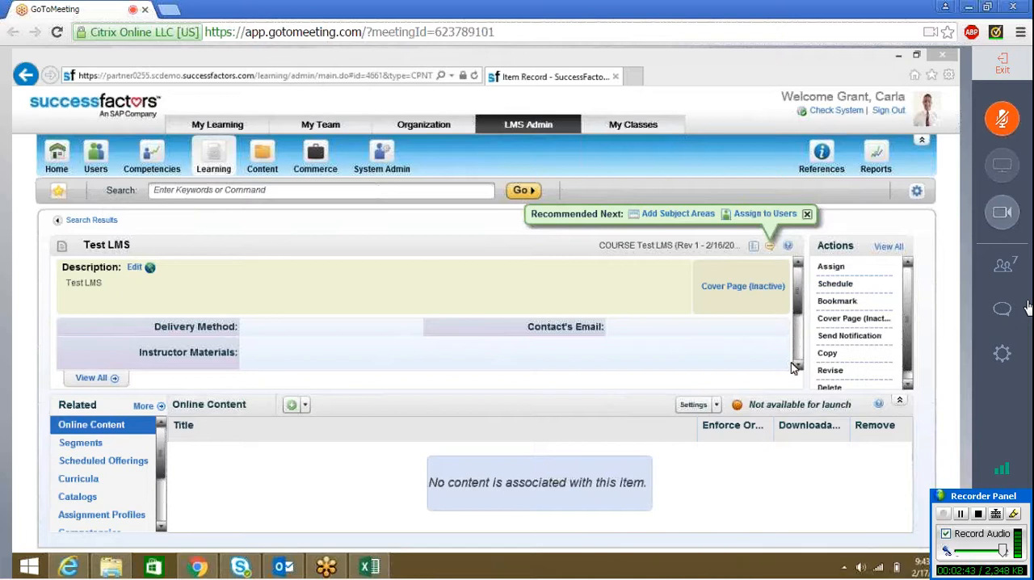
# Step: Start a new scheduled offering for the Test LMS course and look through the available facilities without choosing one
pyautogui.click(832, 284)
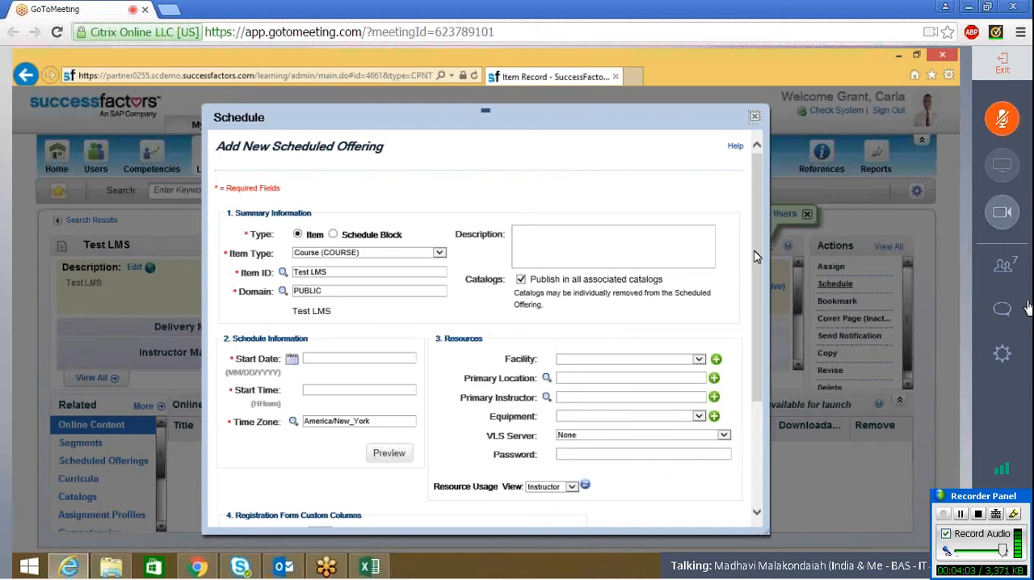
pyautogui.click(699, 360)
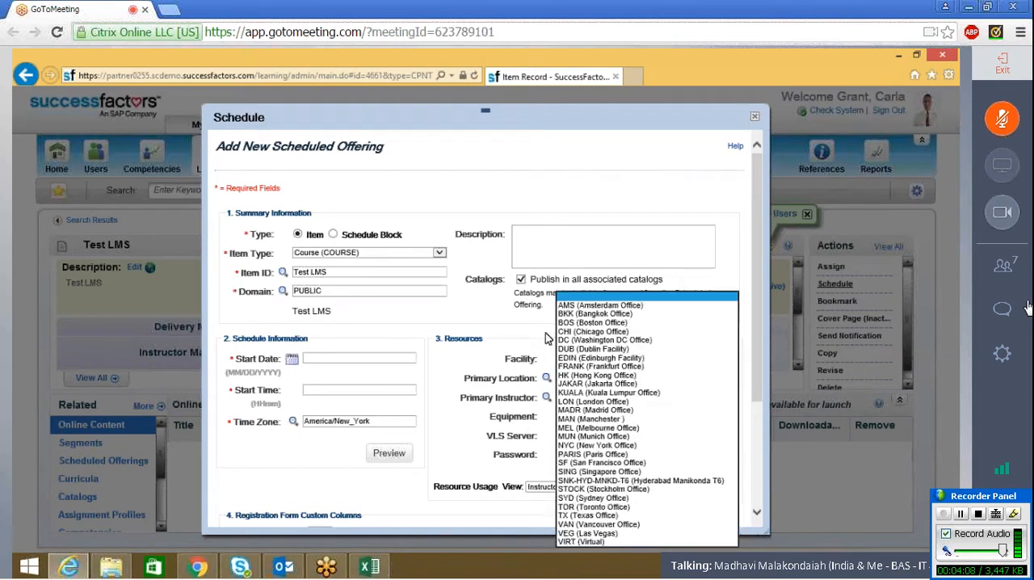
pyautogui.click(495, 314)
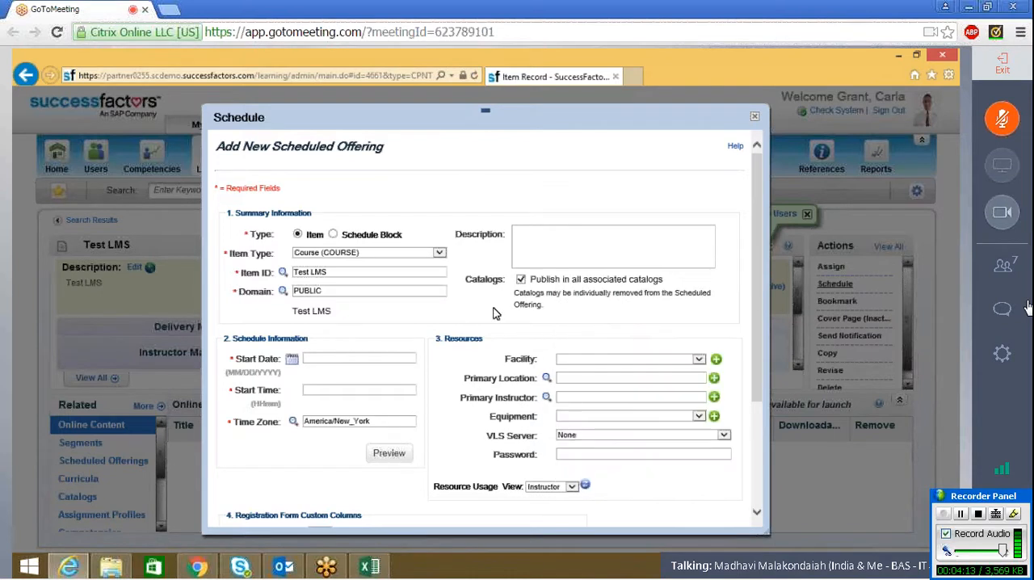
pyautogui.click(697, 360)
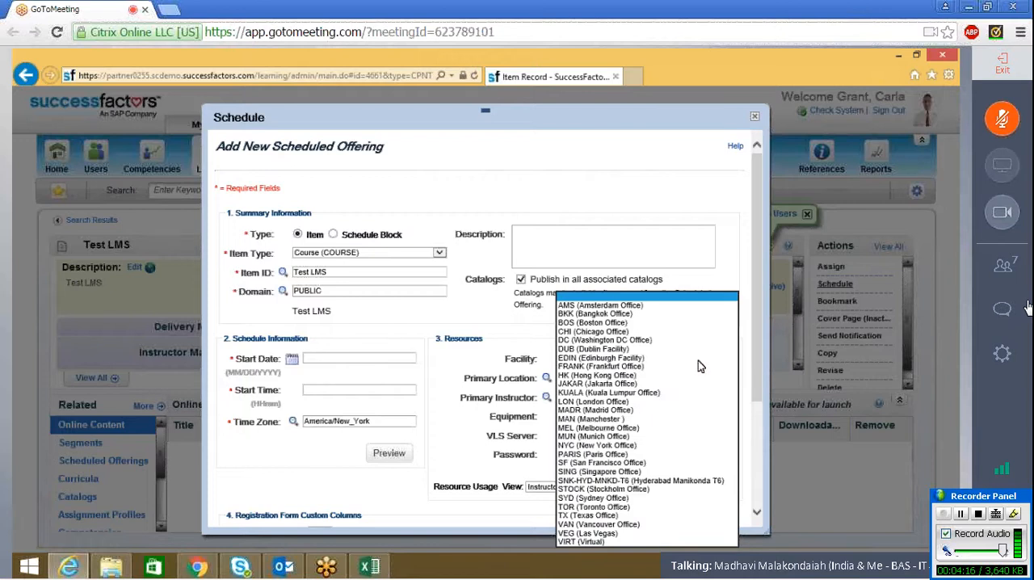
pyautogui.click(287, 292)
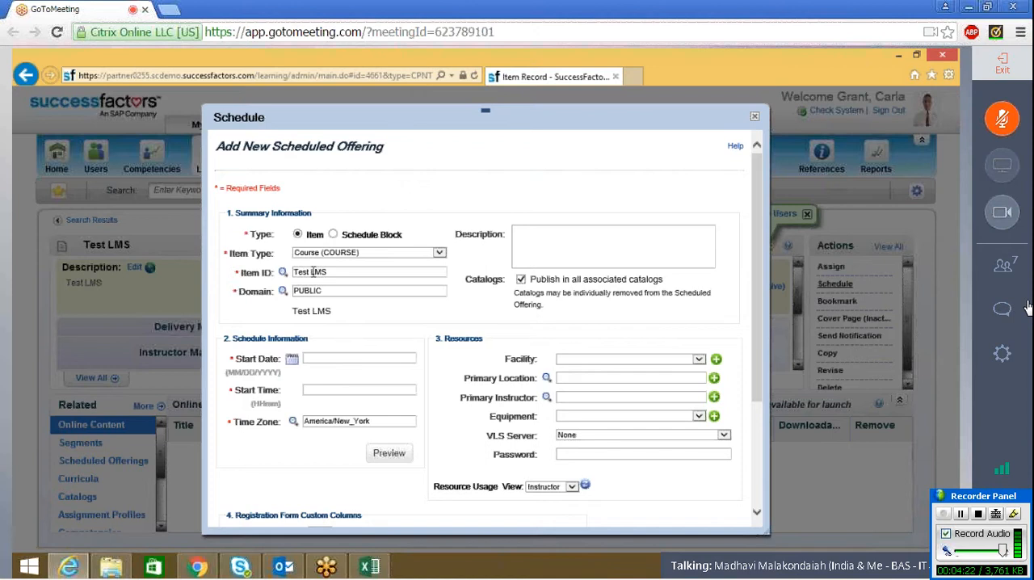
# Step: Set the offering's start date to 02/18/2016 and start time to 0900, and save the scheduled offering
pyautogui.click(291, 363)
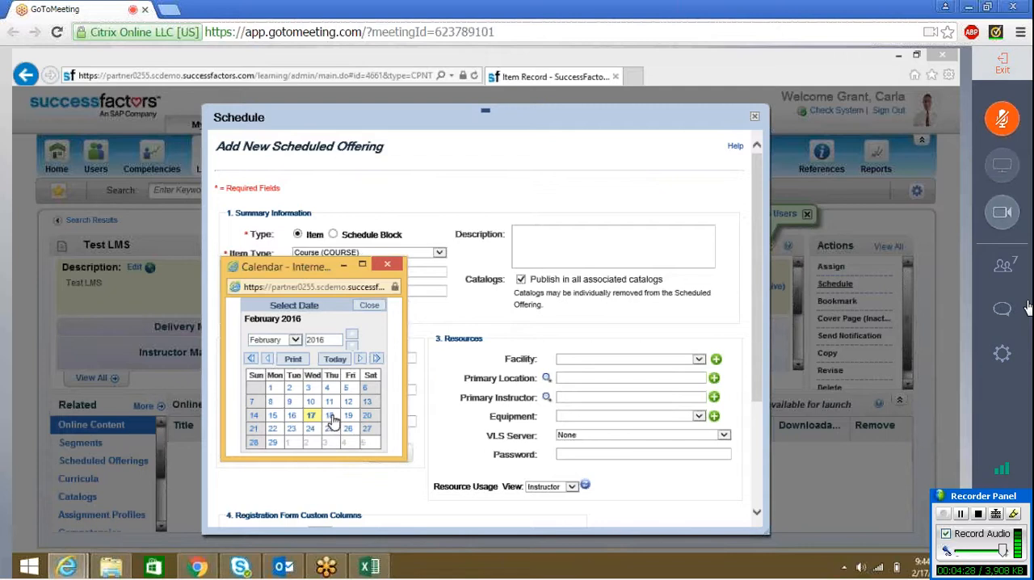
pyautogui.click(331, 416)
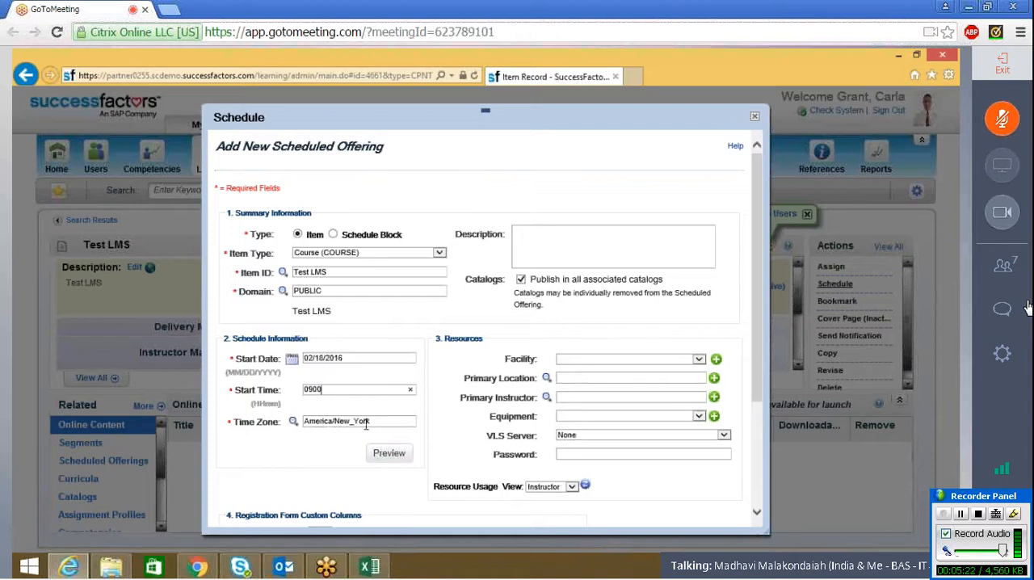
pyautogui.click(759, 511)
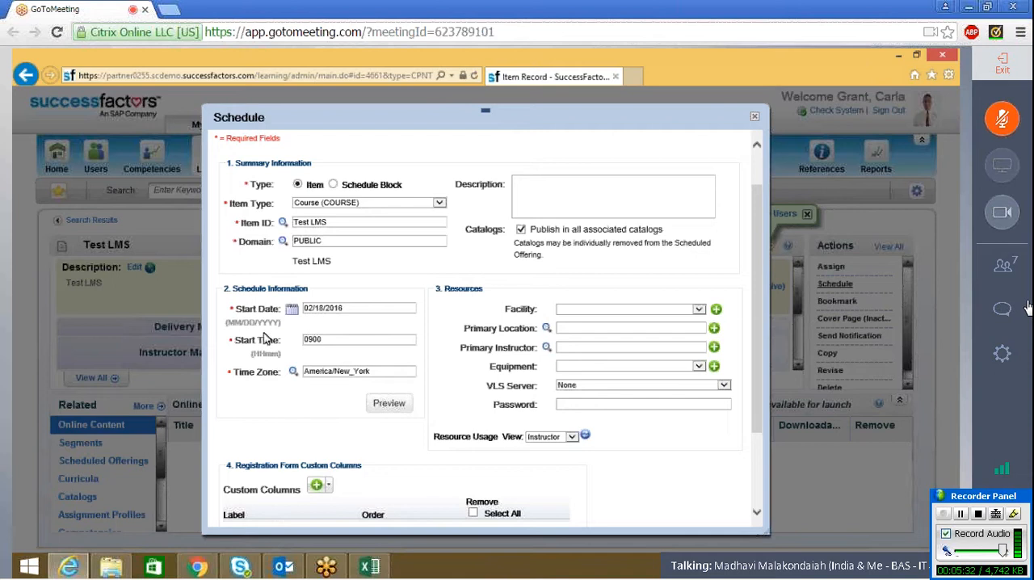
pyautogui.click(758, 514)
pyautogui.scroll(-3, 667, 476)
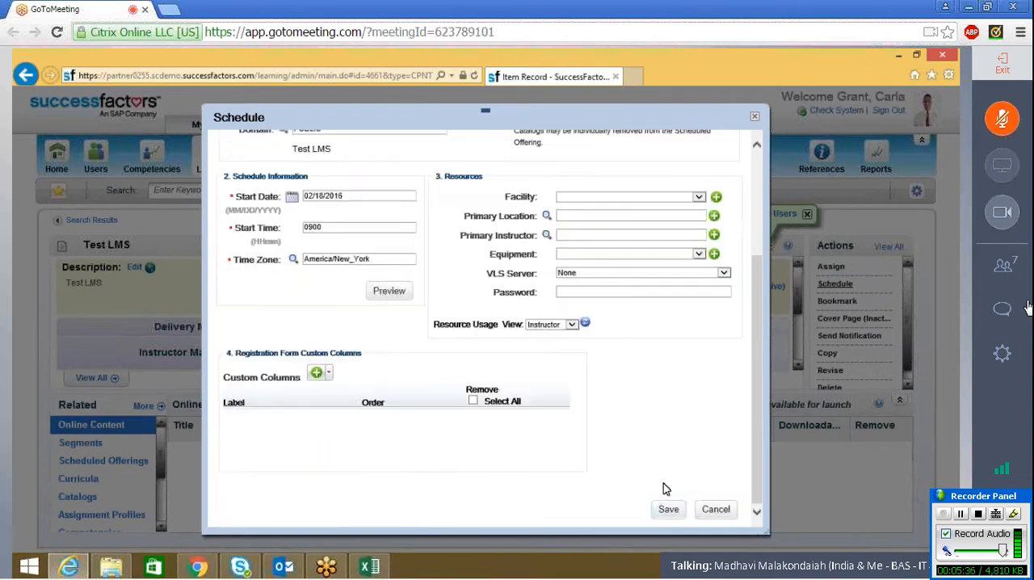
pyautogui.click(673, 515)
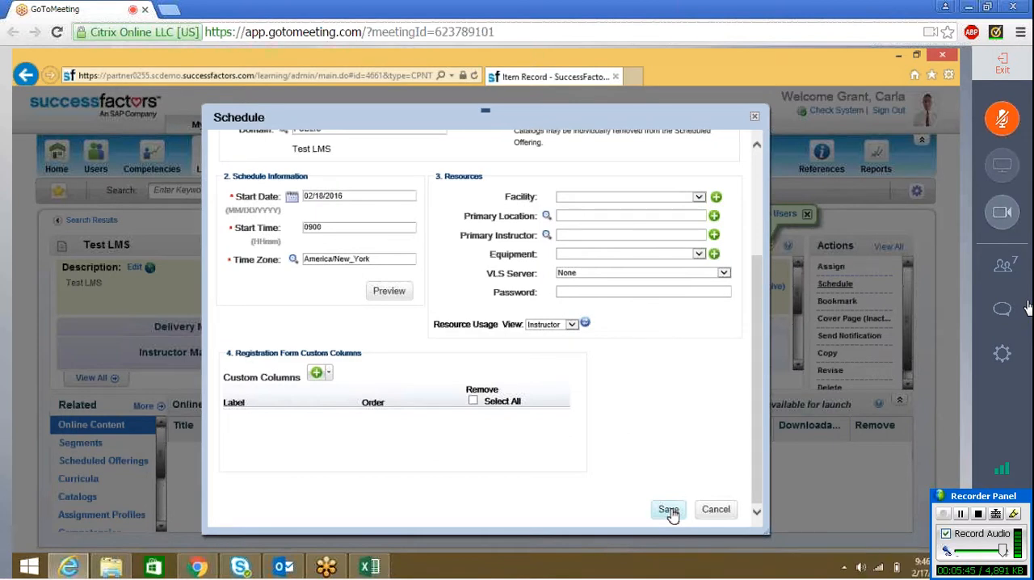
pyautogui.click(670, 510)
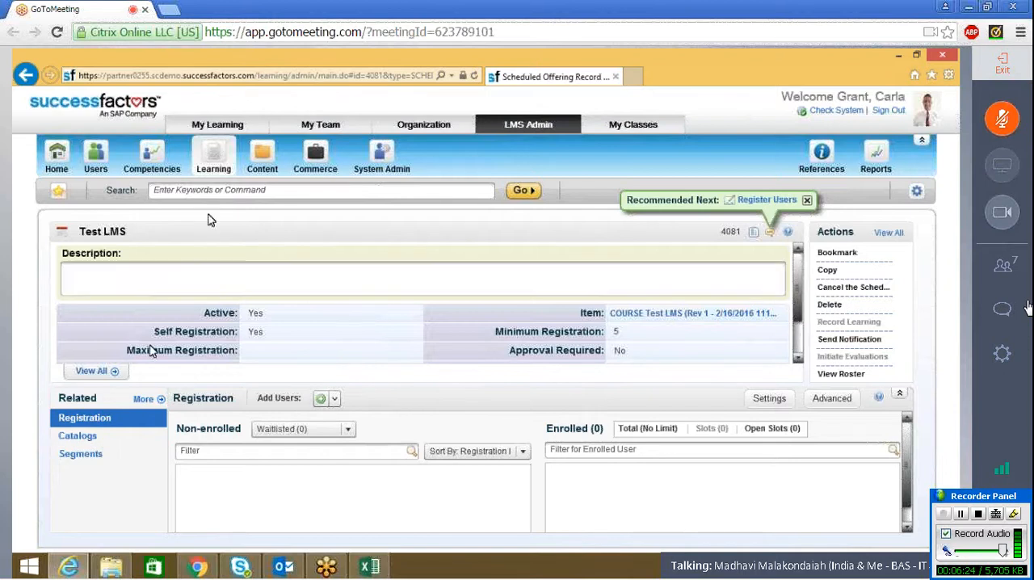
# Step: Examine the new offering's associated catalogs and its options for adding users to the registration
pyautogui.click(81, 436)
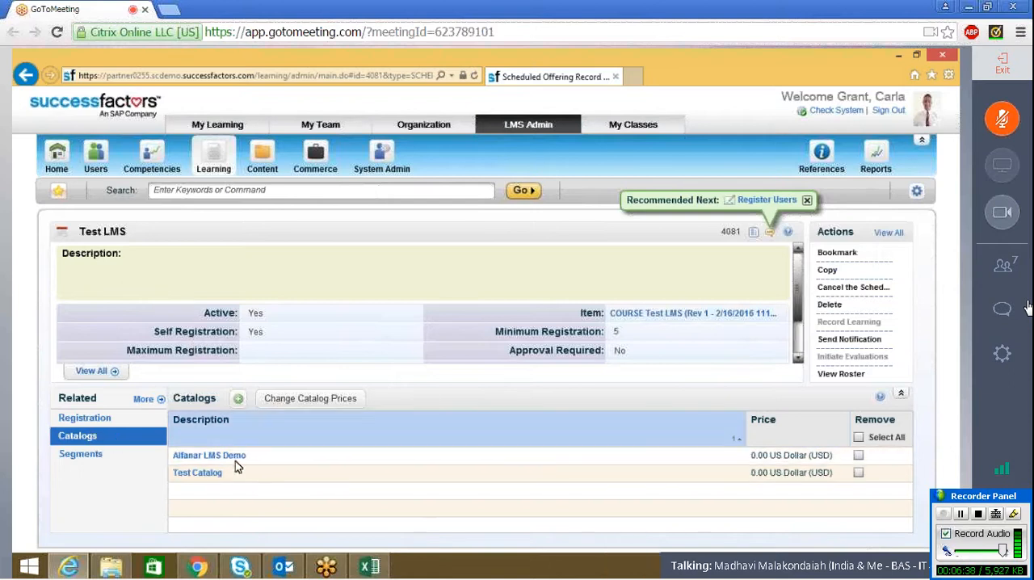
pyautogui.click(114, 421)
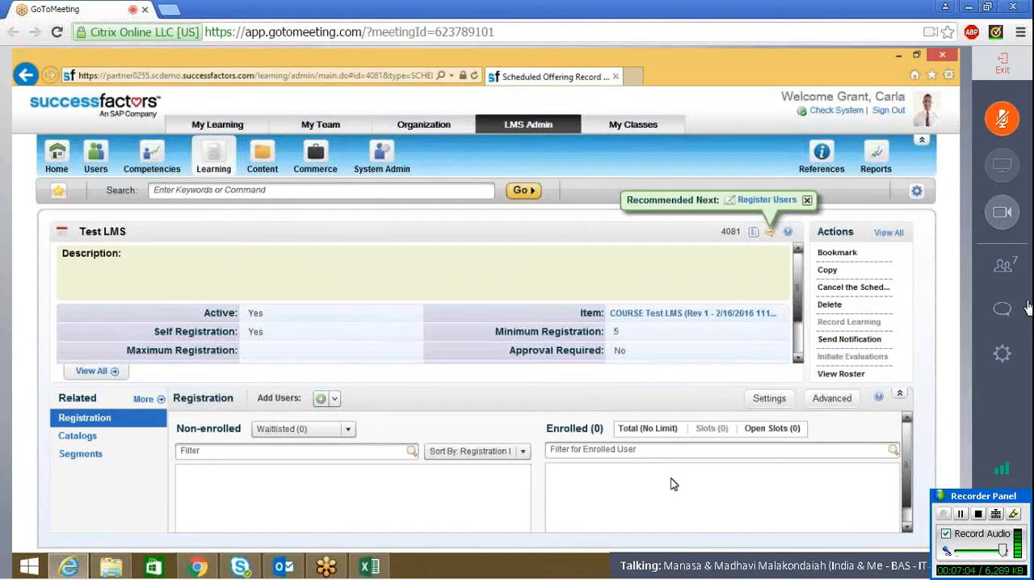
pyautogui.click(335, 399)
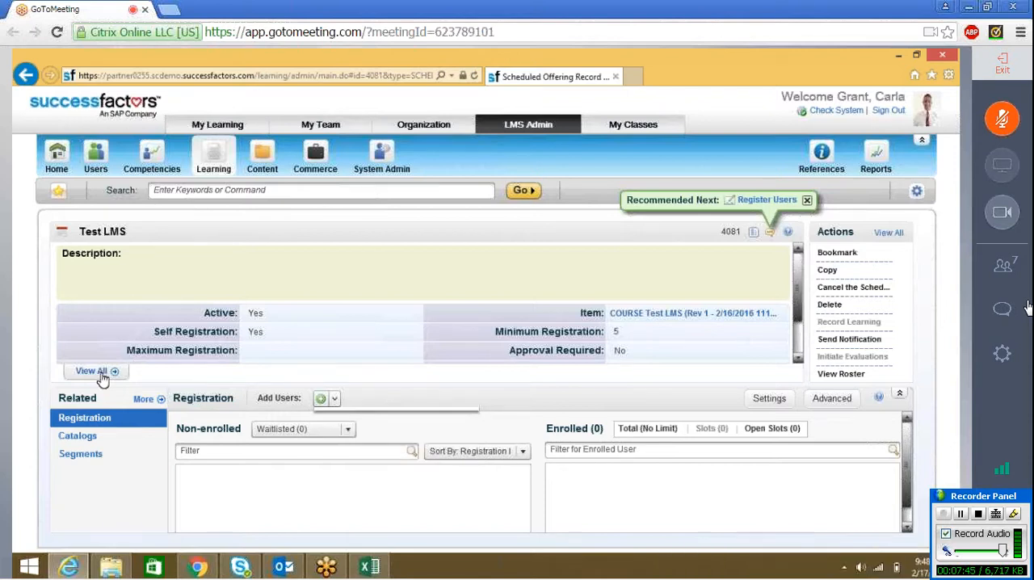
# Step: Set the Maximum Registration to 20 in the Test LMS offering's additional settings
pyautogui.click(101, 375)
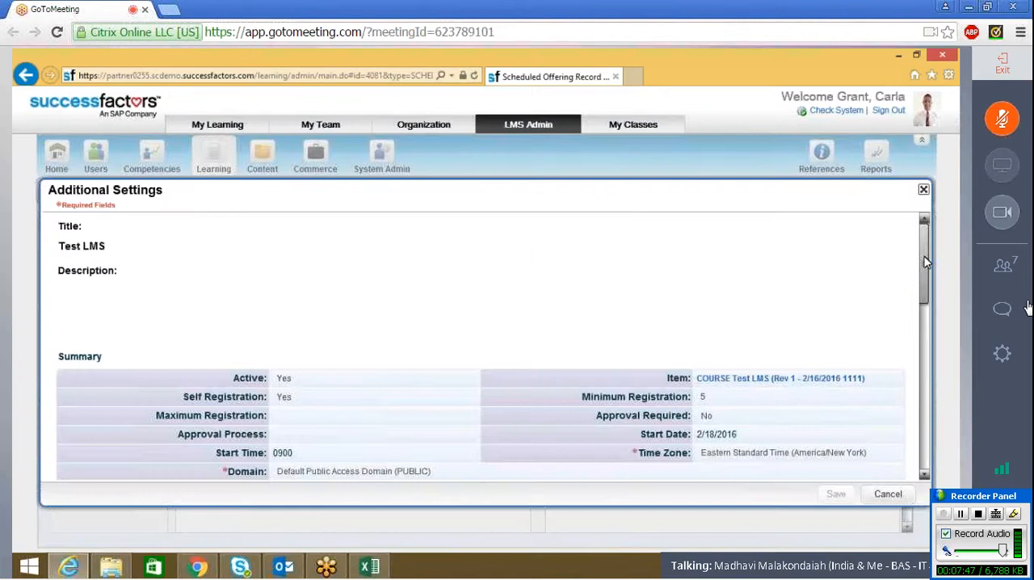
pyautogui.moveTo(926, 262); pyautogui.dragTo(928, 269)
pyautogui.scroll(-3, 927, 269)
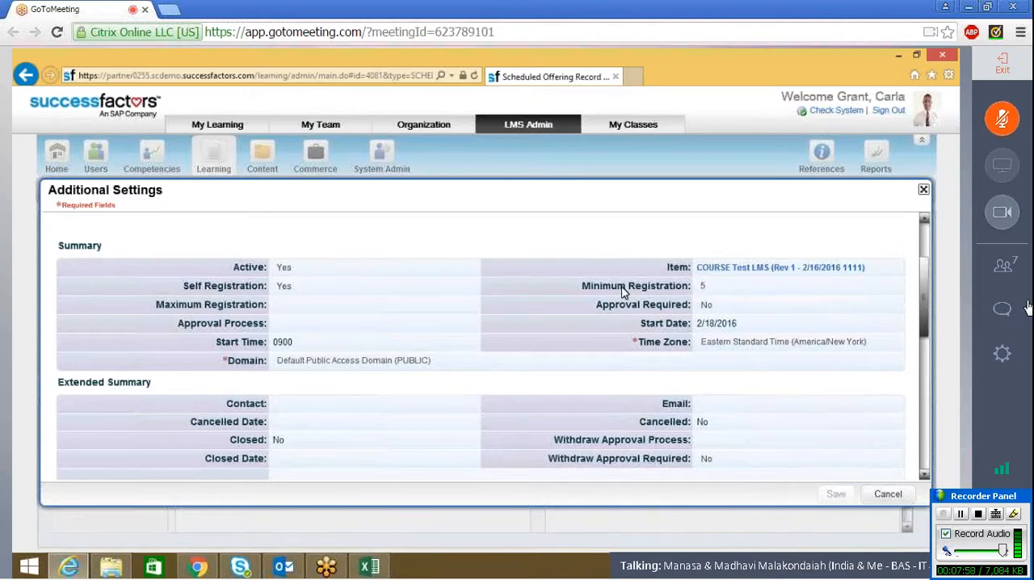
pyautogui.click(420, 305)
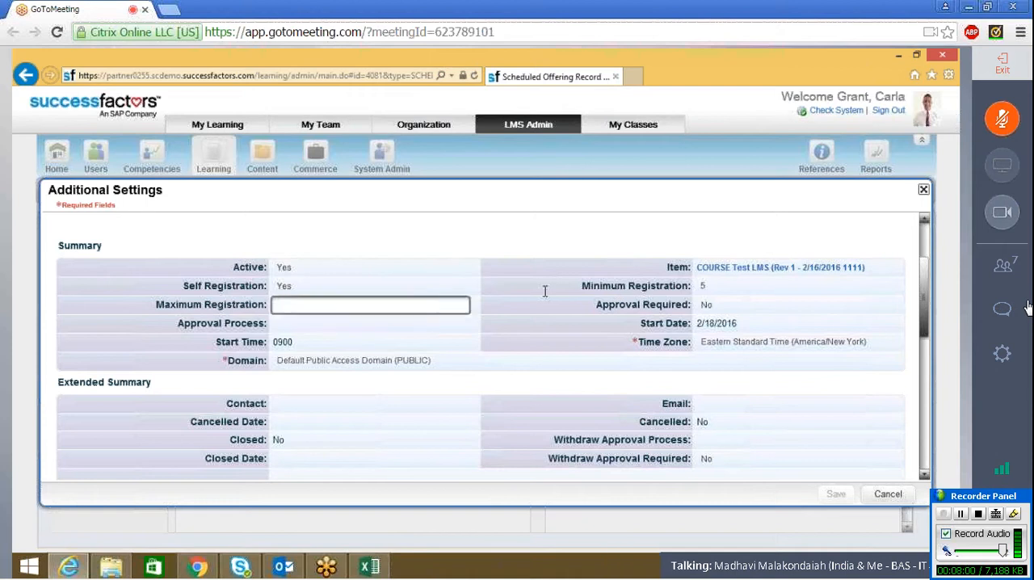
pyautogui.write('20')
pyautogui.moveTo(877, 315)
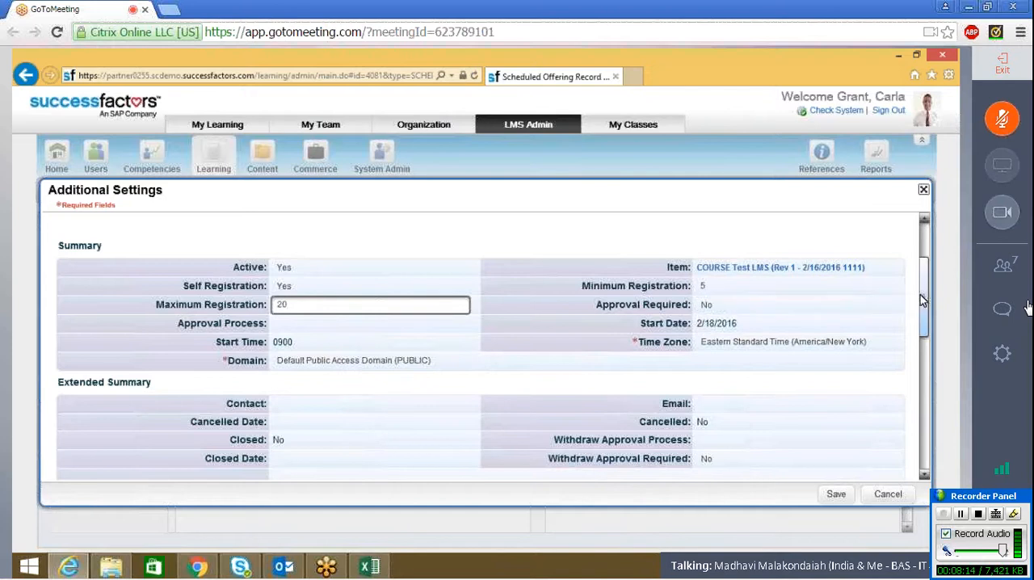
# Step: Examine the contact and other Extended Summary fields, and review the Summary fields of the offering's additional settings
pyautogui.moveTo(926, 313); pyautogui.dragTo(930, 352)
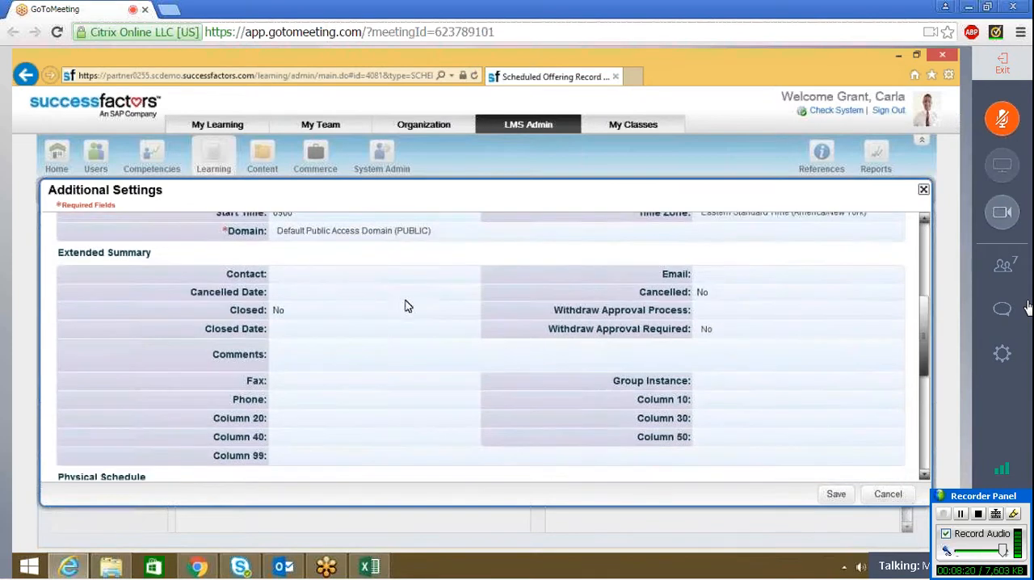
pyautogui.click(322, 290)
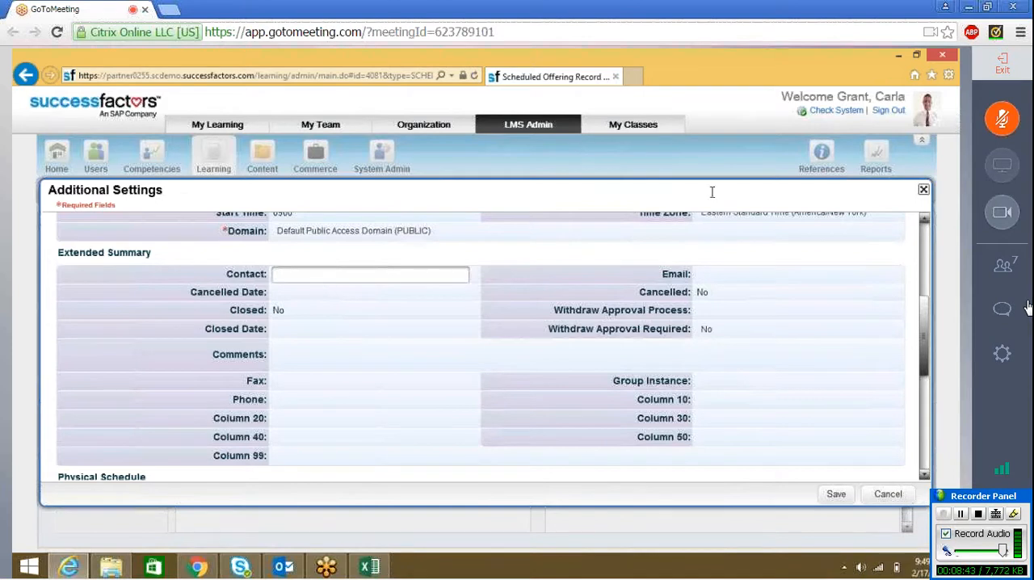
pyautogui.click(676, 197)
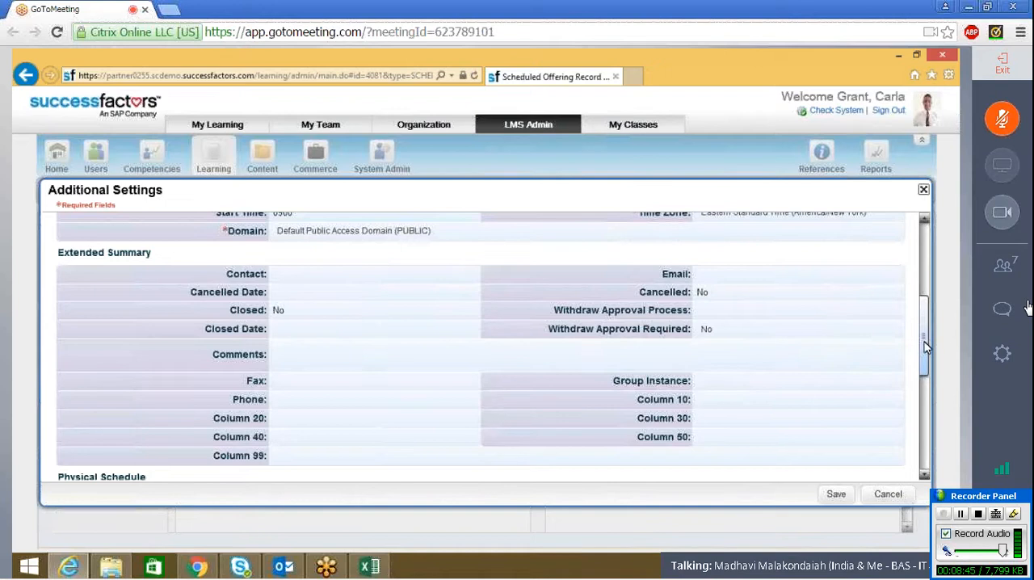
pyautogui.scroll(5, 928, 301)
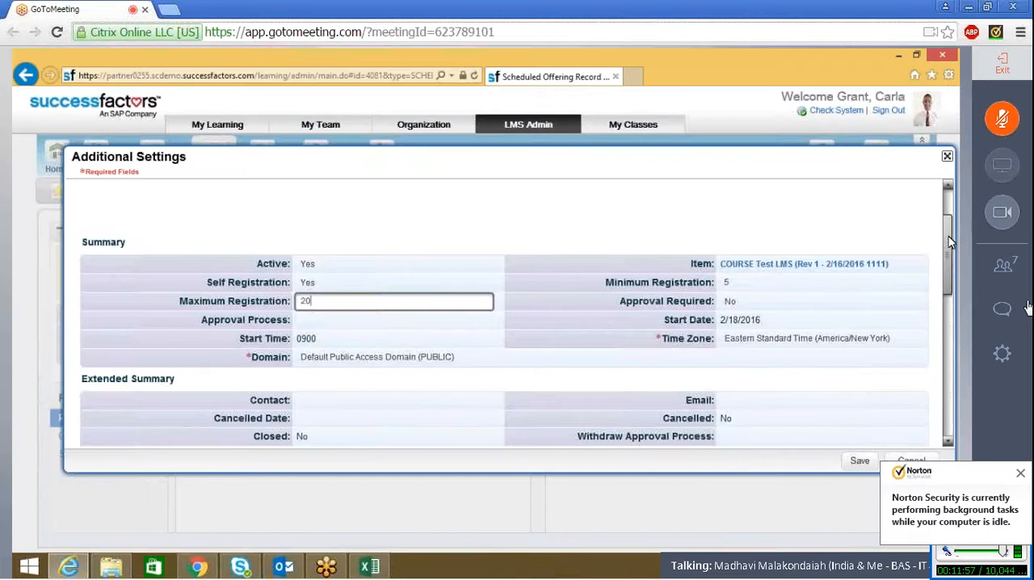
pyautogui.moveTo(949, 242)
pyautogui.mouseDown()
pyautogui.moveTo(949, 271)
pyautogui.moveTo(949, 237)
pyautogui.mouseUp()
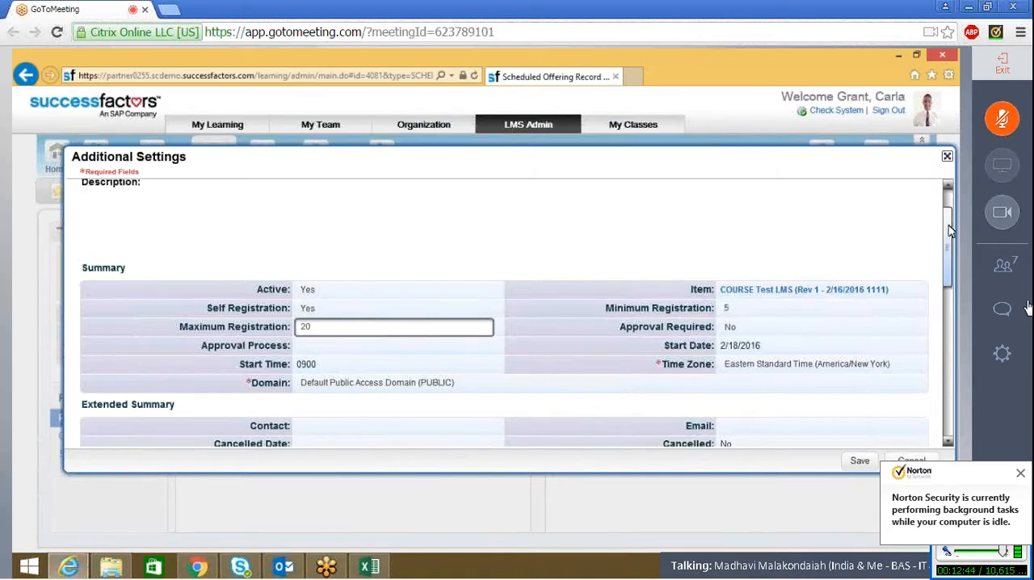
pyautogui.moveTo(950, 231)
pyautogui.mouseDown()
pyautogui.moveTo(949, 270)
pyautogui.moveTo(939, 224)
pyautogui.mouseUp()
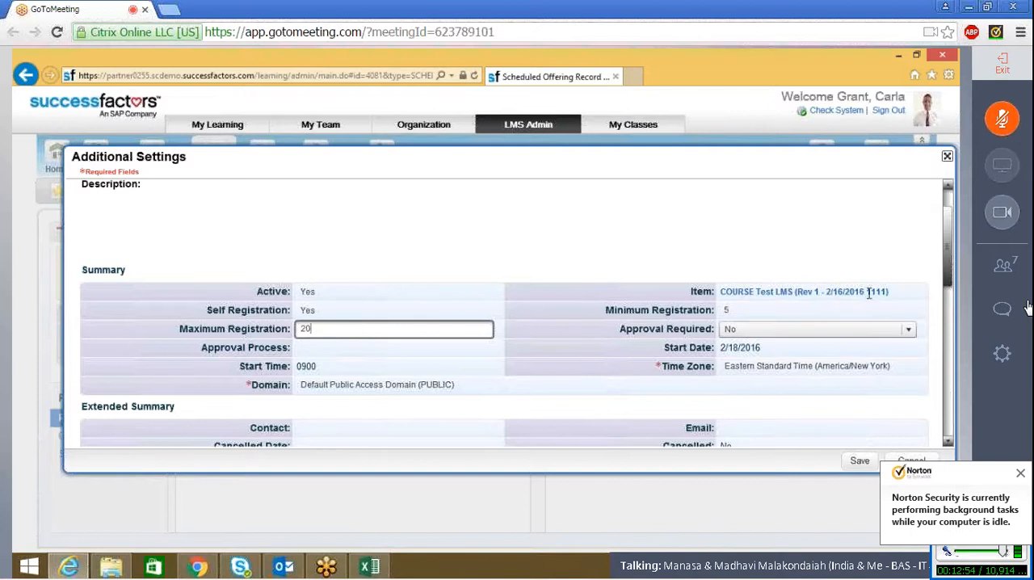
# Step: Set the facility in the Physical Schedule section to AMS (Amsterdam Office)
pyautogui.moveTo(953, 240); pyautogui.dragTo(947, 357)
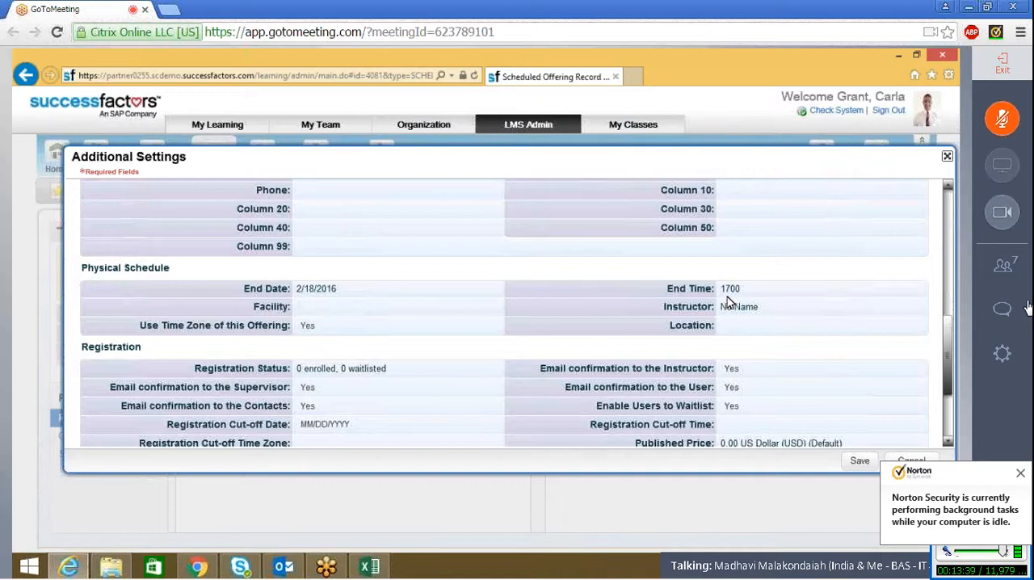
pyautogui.click(365, 309)
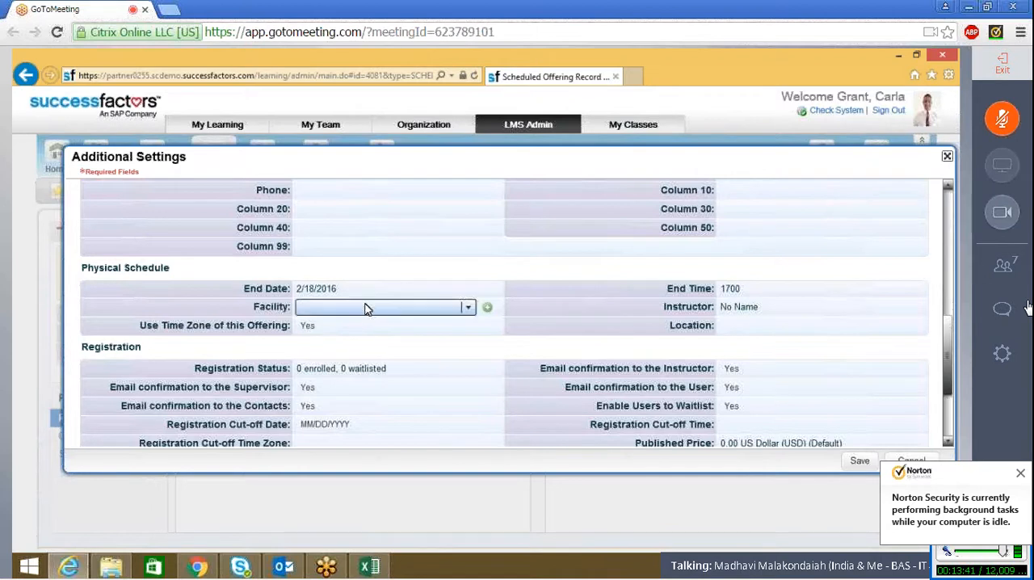
pyautogui.click(469, 308)
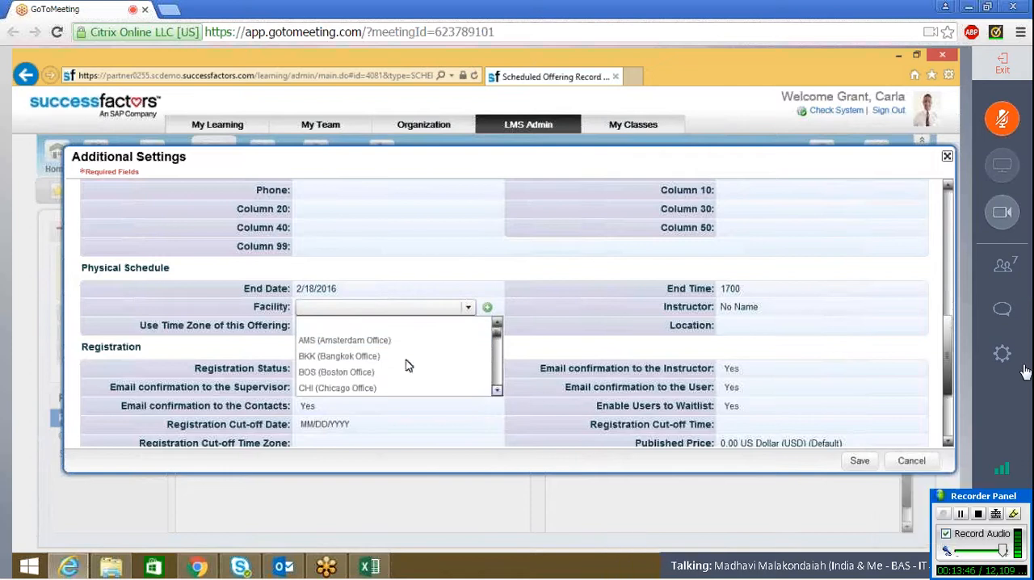
pyautogui.click(385, 341)
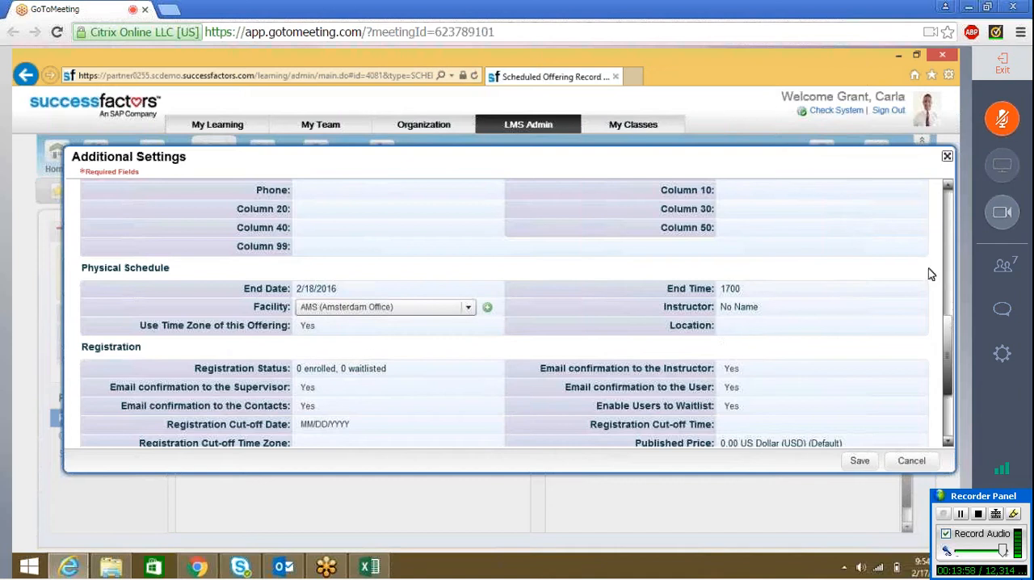
# Step: Examine the offering's Registration settings for email confirmations, the withdraw cut-off date and user waitlisting
pyautogui.scroll(-1, 949, 339)
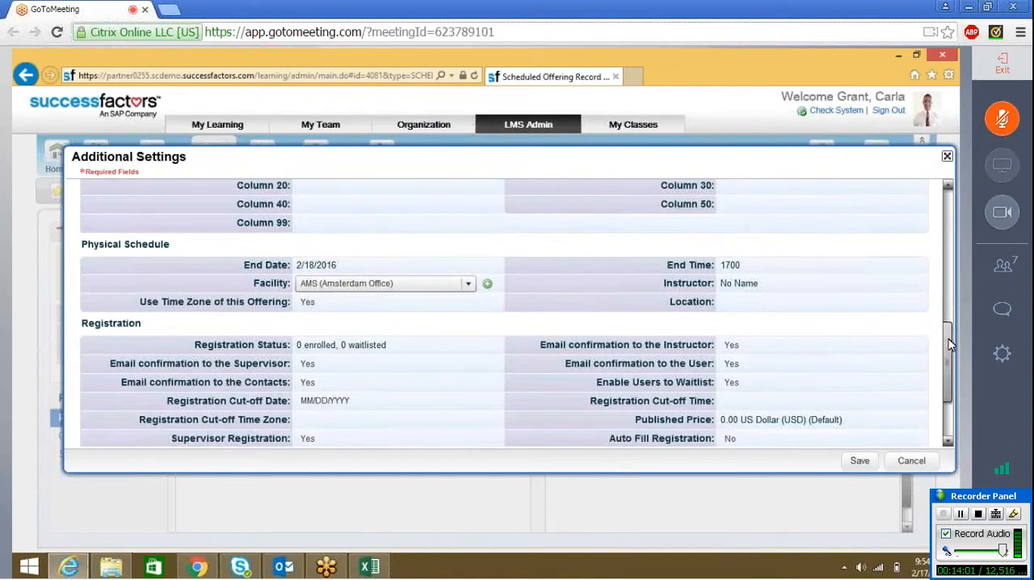
pyautogui.moveTo(948, 344); pyautogui.dragTo(948, 361)
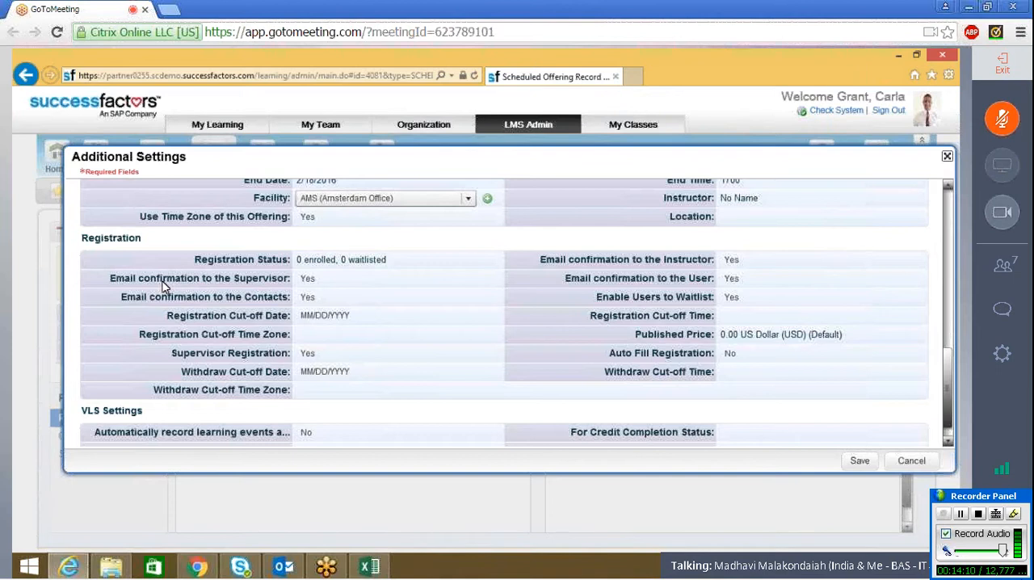
pyautogui.click(293, 279)
pyautogui.moveTo(305, 298)
pyautogui.click(300, 373)
pyautogui.moveTo(728, 297)
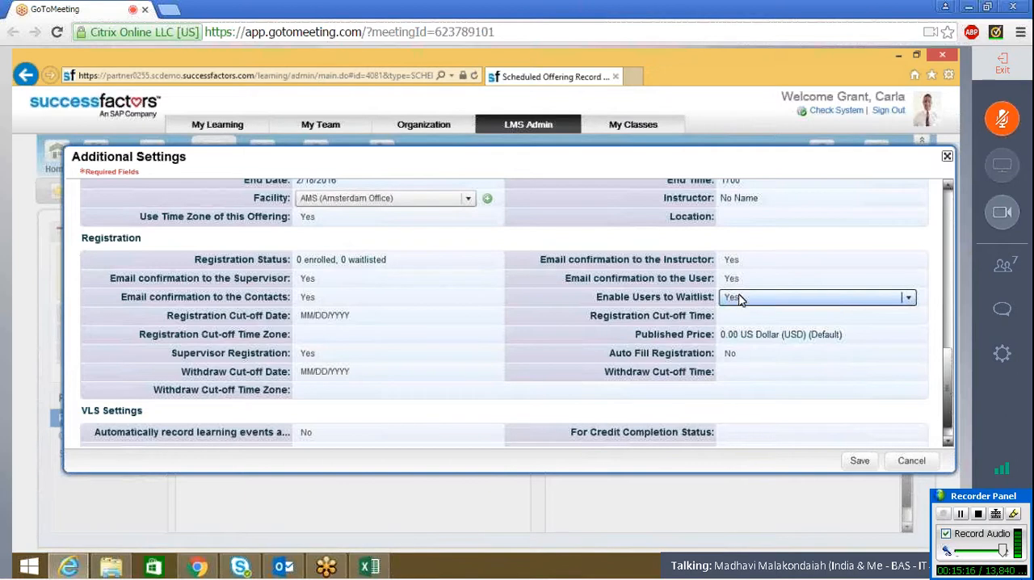
# Step: Keep Enable Users to Waitlist set to Yes, and save the Test LMS offering's additional settings
pyautogui.click(741, 304)
pyautogui.click(741, 304)
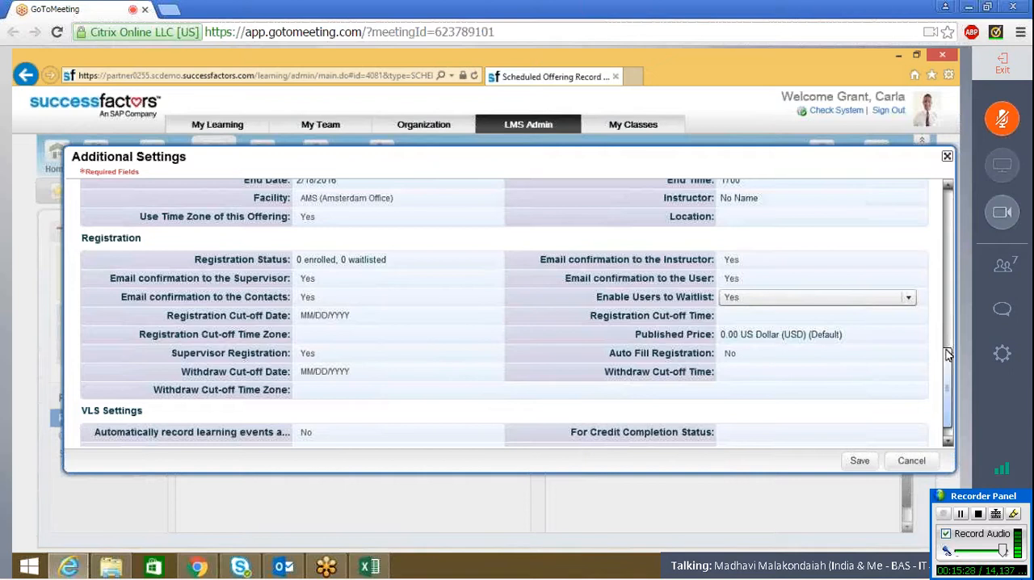
pyautogui.scroll(-2, 949, 363)
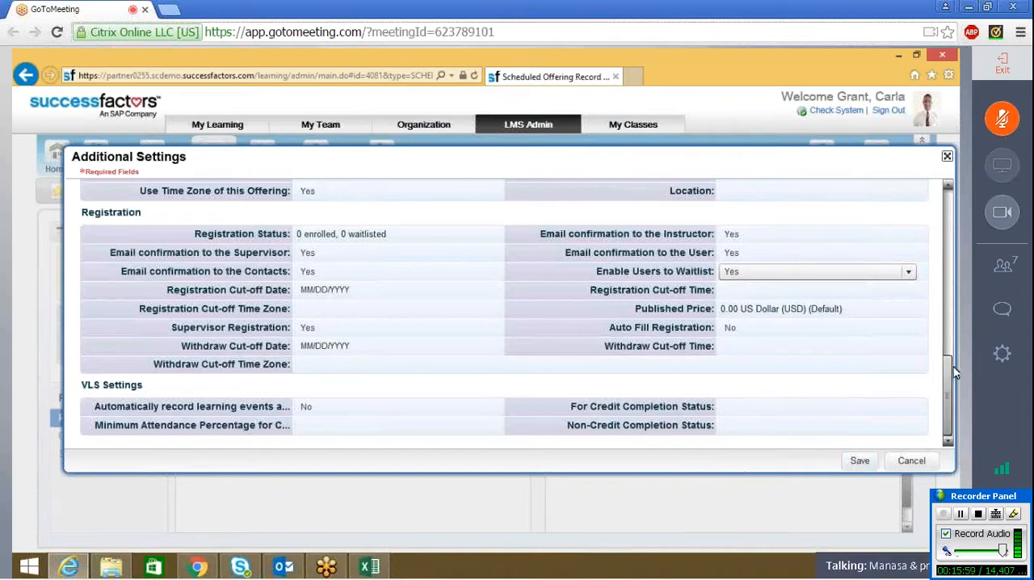
pyautogui.moveTo(953, 367); pyautogui.dragTo(950, 332)
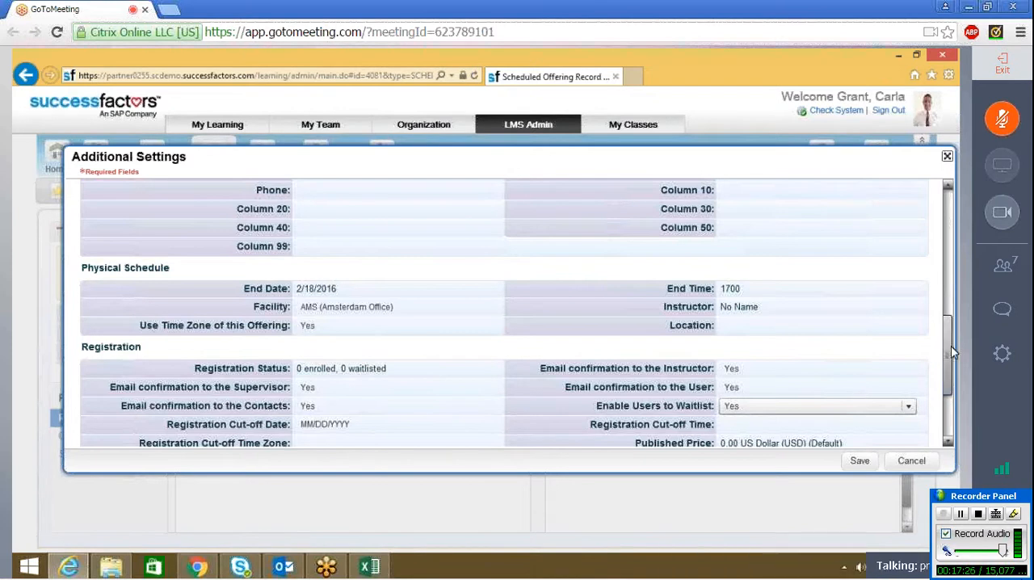
pyautogui.moveTo(950, 331); pyautogui.dragTo(840, 480)
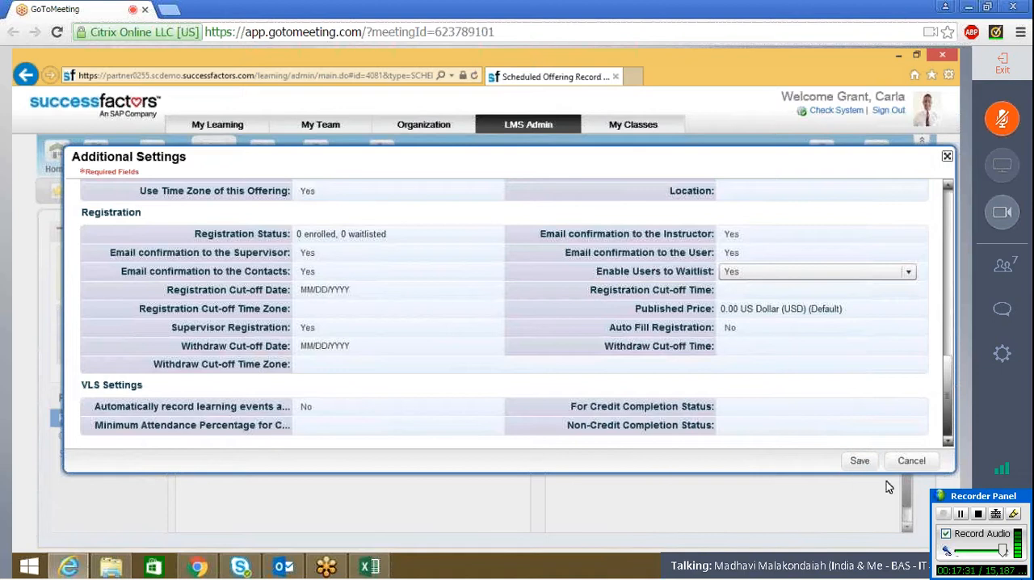
pyautogui.click(858, 462)
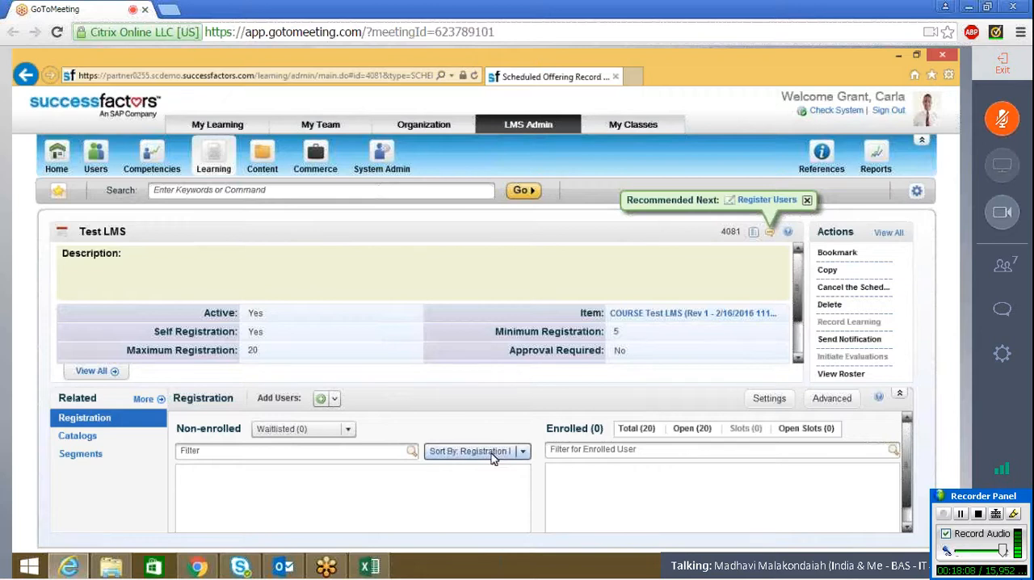
# Step: Show the Test LMS offering's segments as a list instead of a calendar
pyautogui.click(71, 462)
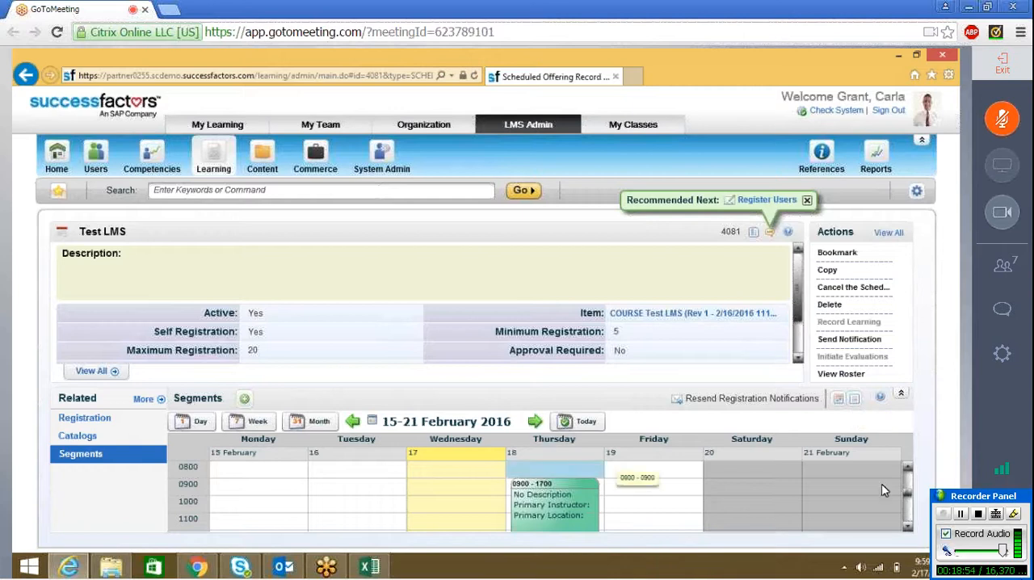
pyautogui.click(856, 400)
pyautogui.click(71, 460)
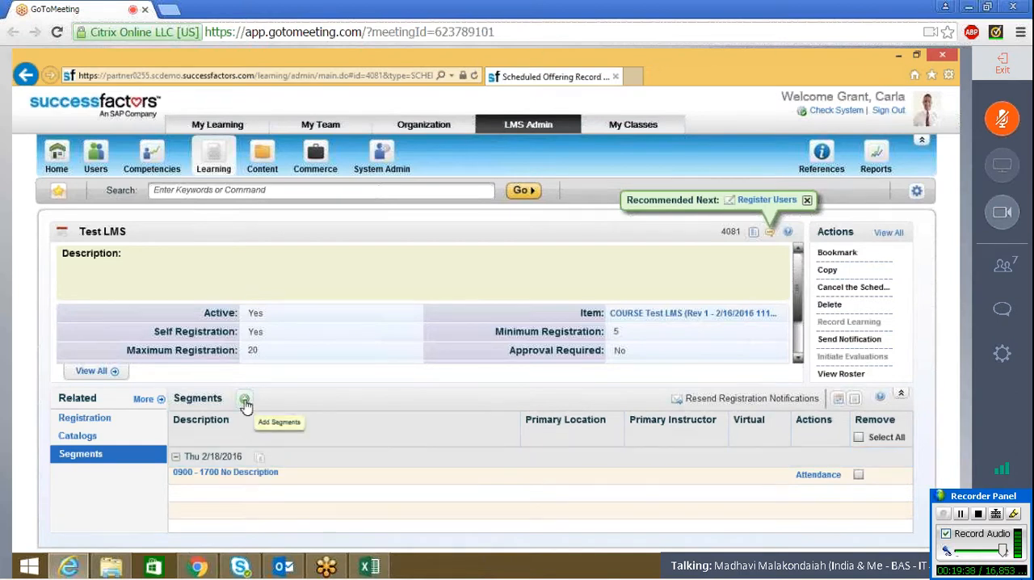
# Step: Copy the Thursday 2/18/2016 daily segment, with the number of times to copy set to 1
pyautogui.click(260, 457)
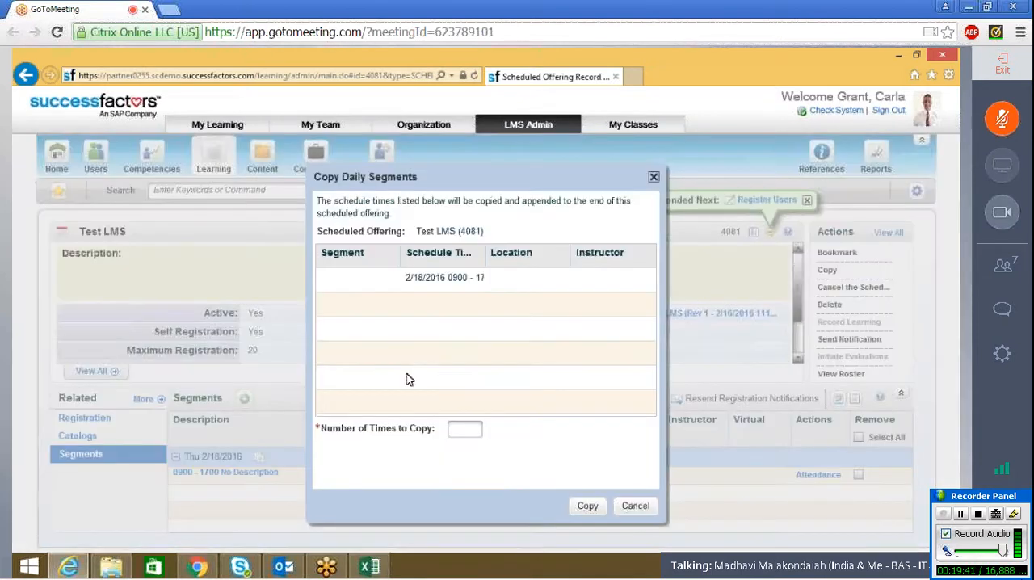
pyautogui.click(454, 429)
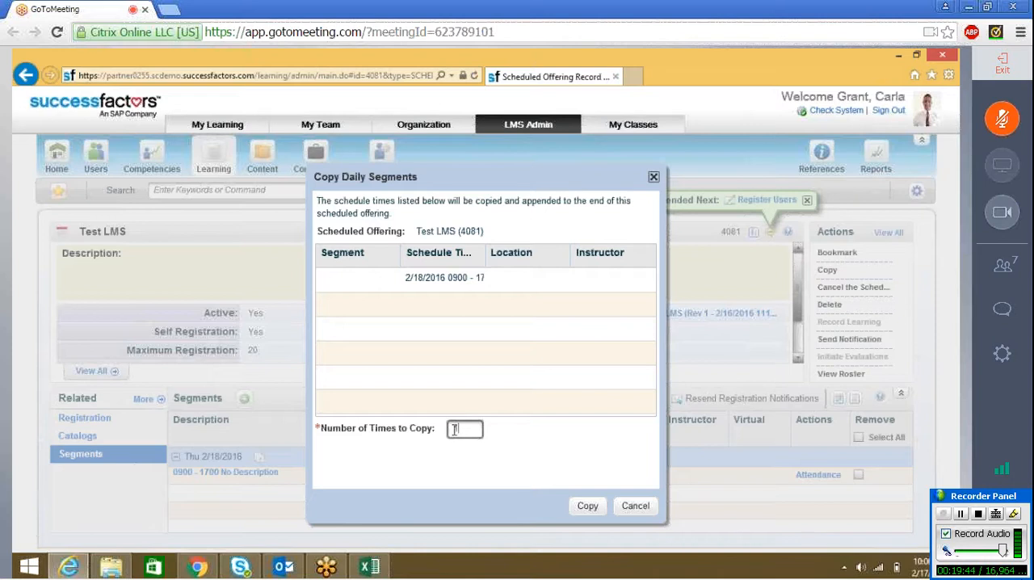
pyautogui.write('1')
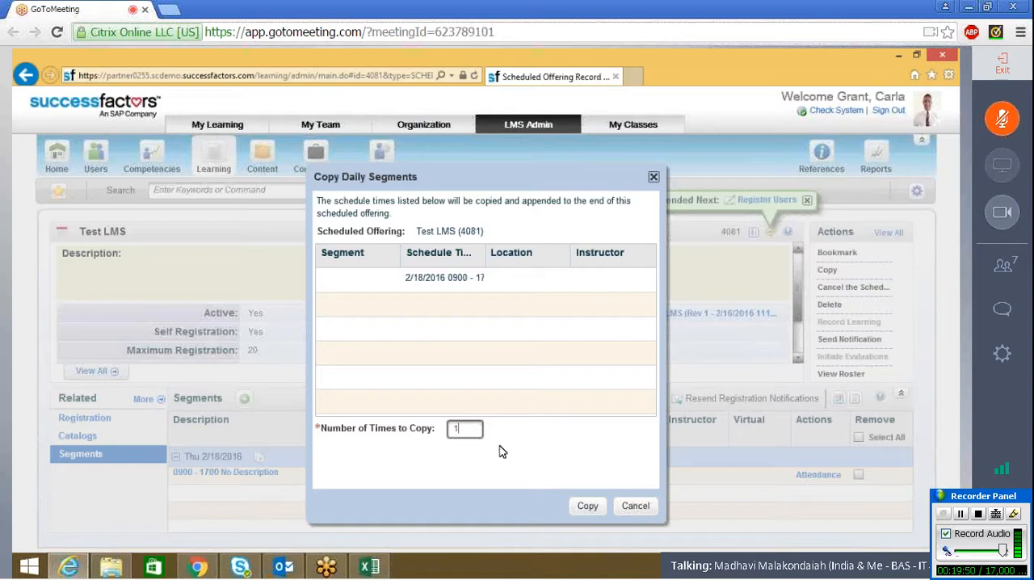
pyautogui.click(588, 507)
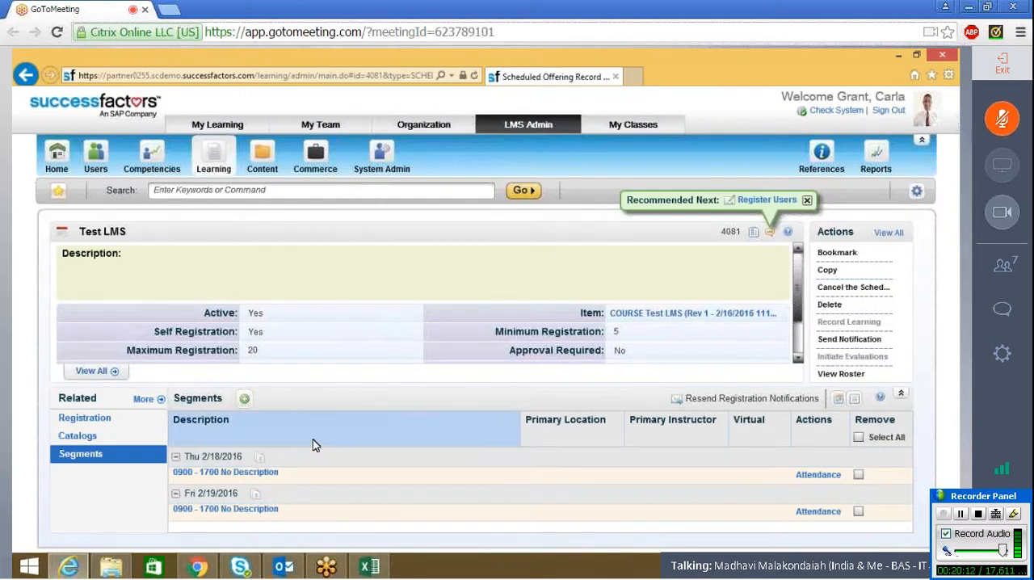
pyautogui.click(71, 459)
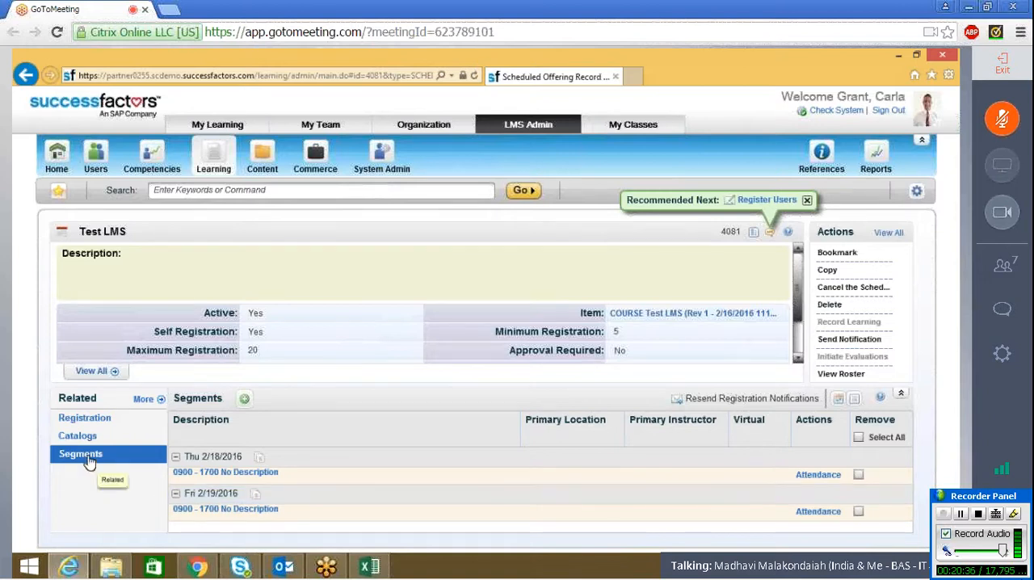
# Step: Set the end time of the Friday 2/19/2016 segment to 0100
pyautogui.click(184, 508)
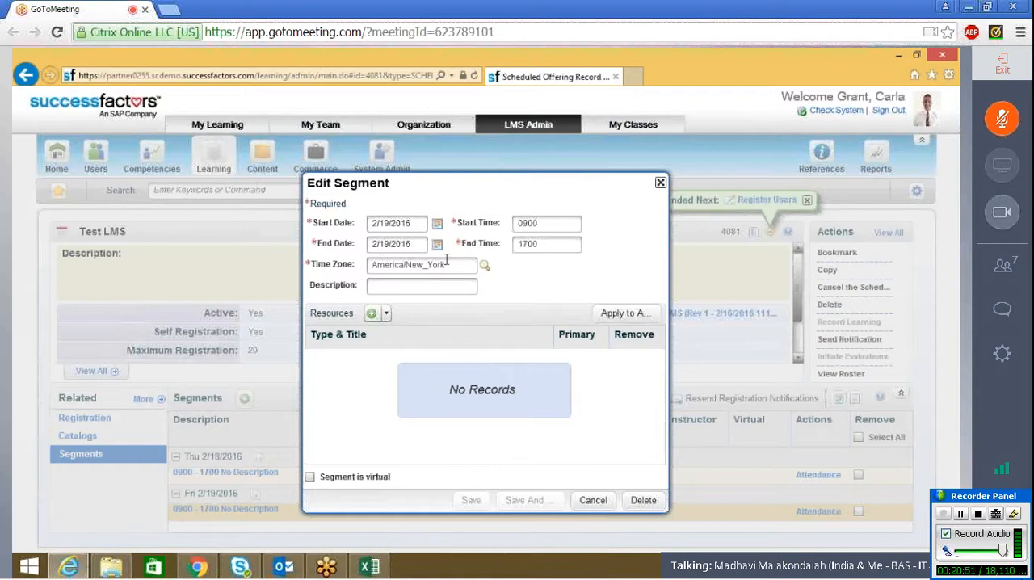
pyautogui.click(544, 249)
pyautogui.press('BackSpace')
pyautogui.press('BackSpace')
pyautogui.press('BackSpace')
pyautogui.press('BackSpace')
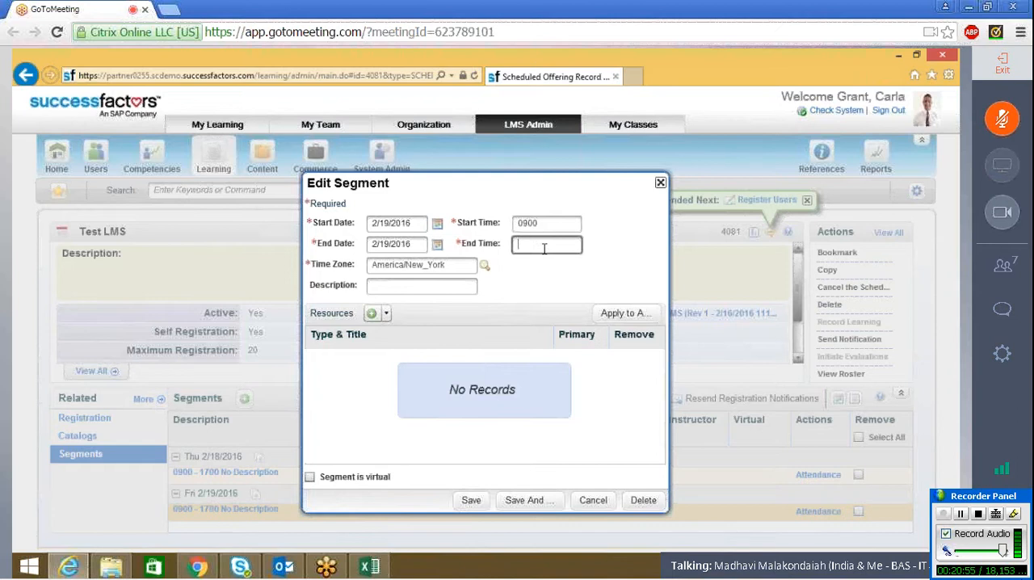
pyautogui.write('0100')
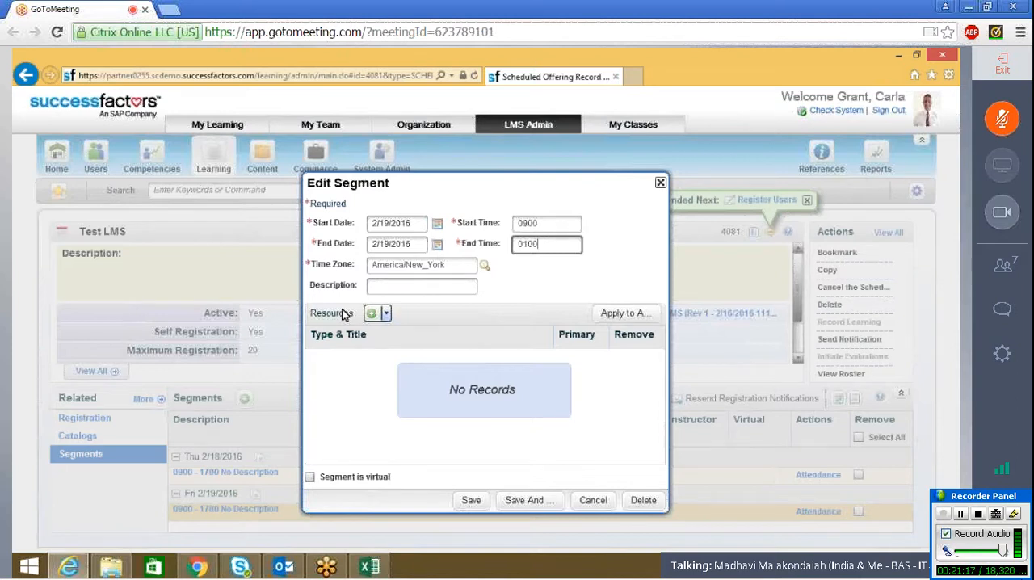
# Step: Add the location Amsterdam Classroom 01 (CLASS-AMS-01) to the 2/19/2016 segment's resources
pyautogui.click(387, 314)
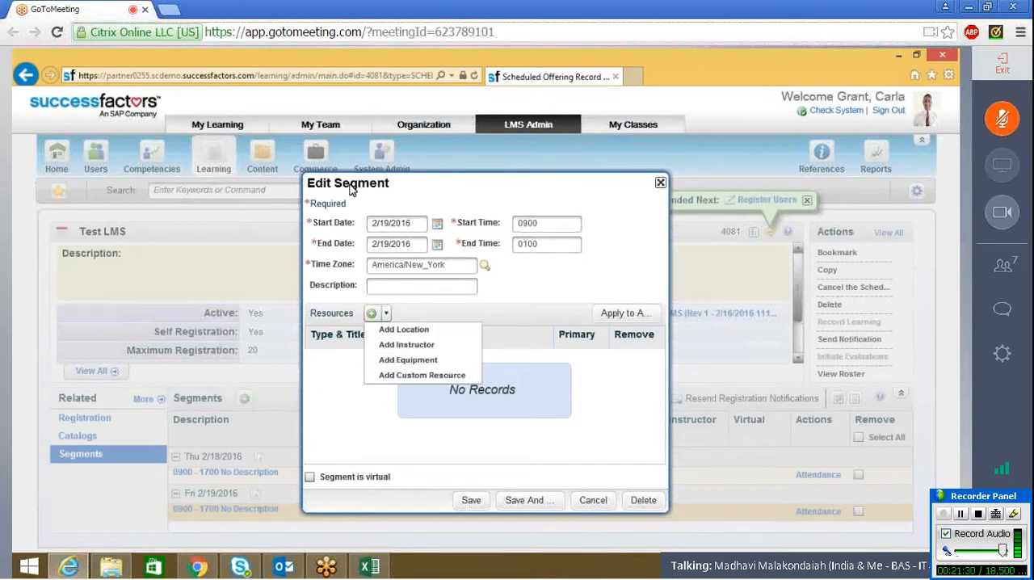
pyautogui.click(442, 331)
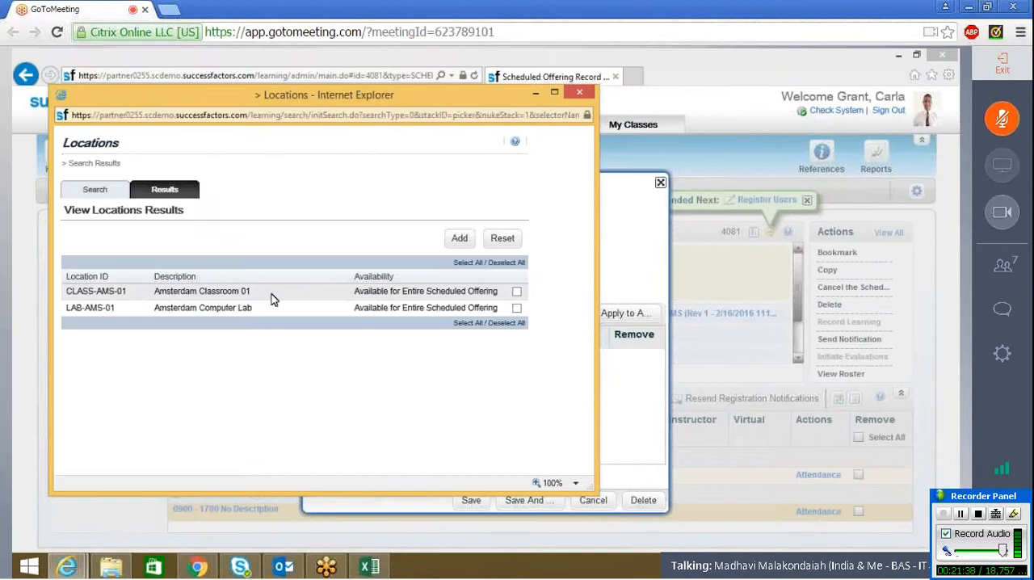
pyautogui.click(516, 291)
pyautogui.click(460, 238)
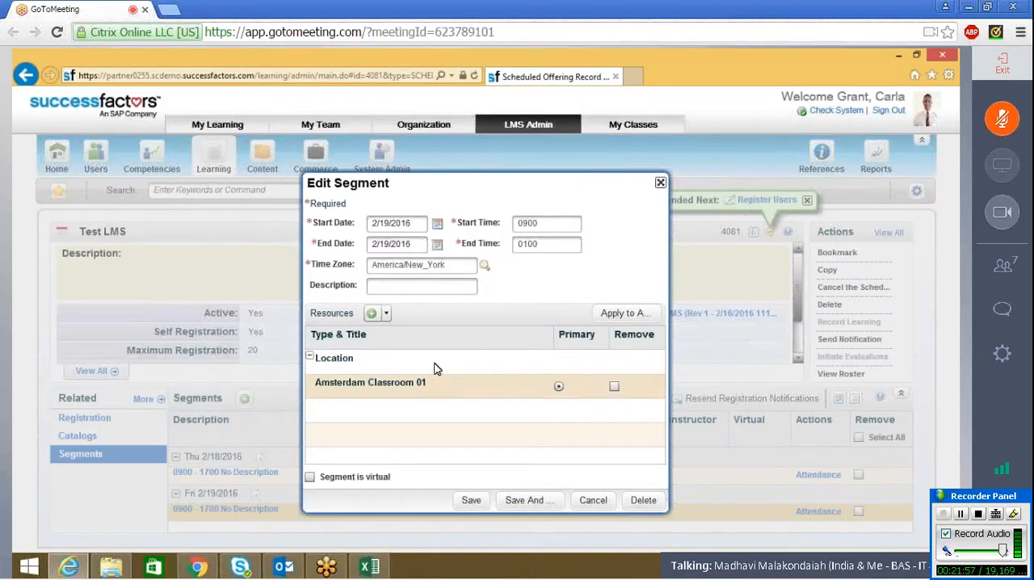
# Step: Add the first listed instructor to the 2/19/2016 segment's resources
pyautogui.click(386, 313)
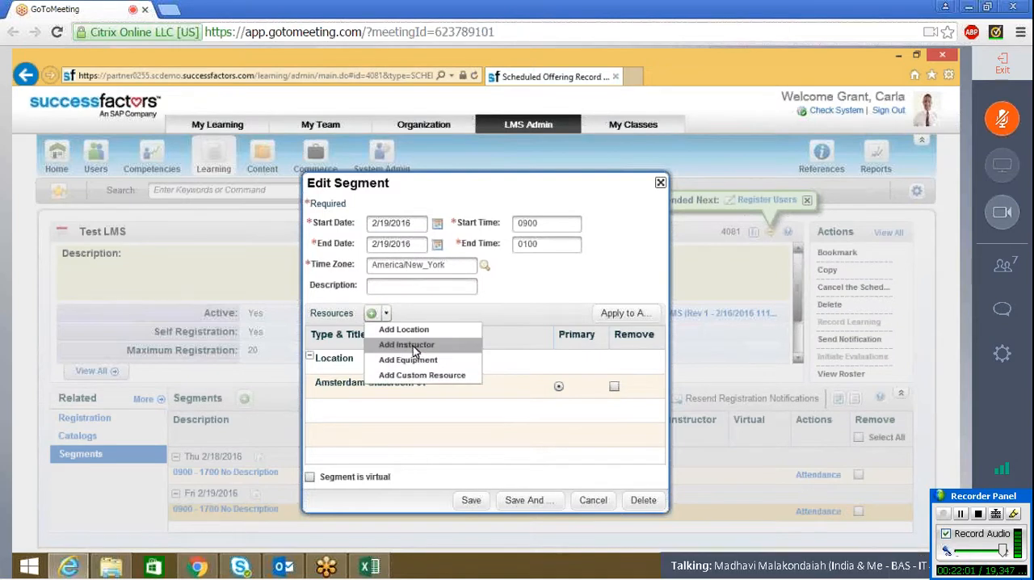
pyautogui.click(413, 346)
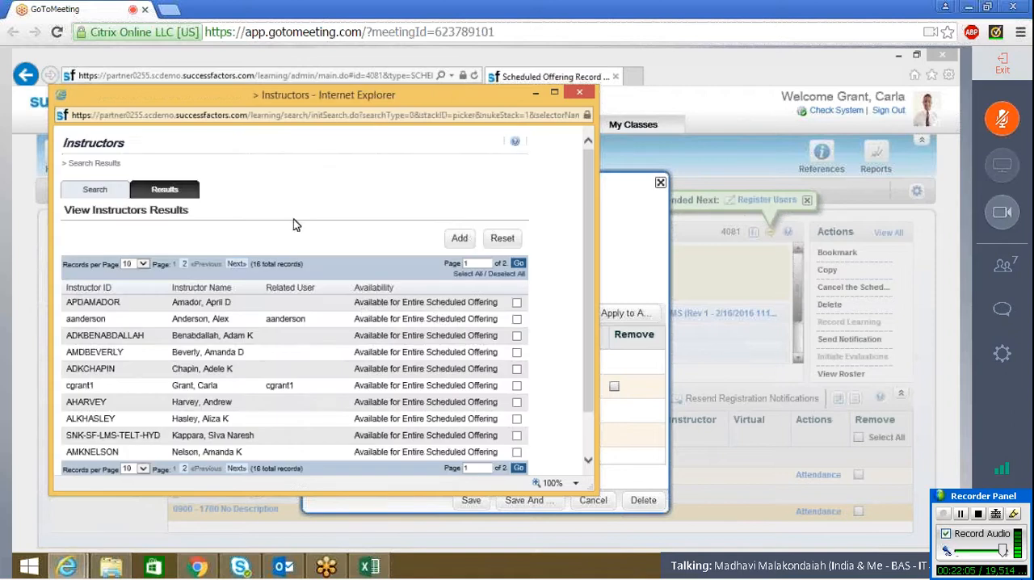
pyautogui.click(516, 303)
pyautogui.click(461, 238)
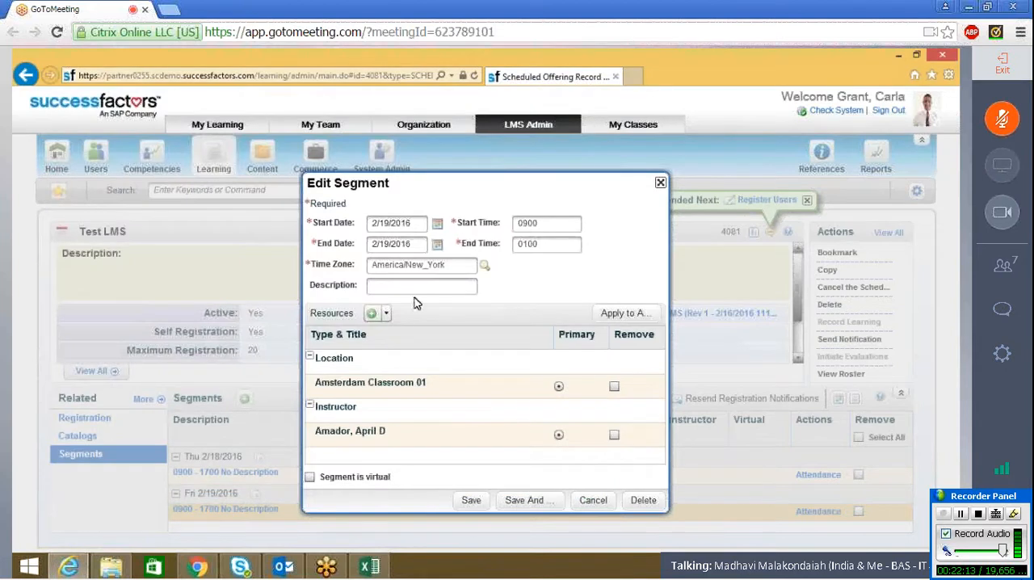
# Step: Add the equipment DVD1, INET1 and LAP1 to the 2/19/2016 segment, check the resource list, and discard the segment edits
pyautogui.click(386, 315)
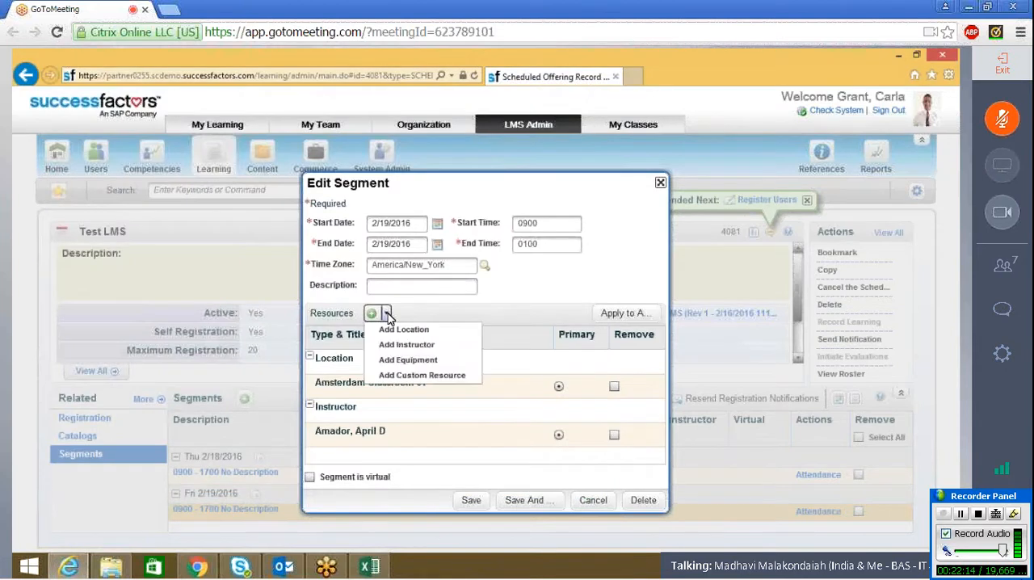
pyautogui.click(407, 360)
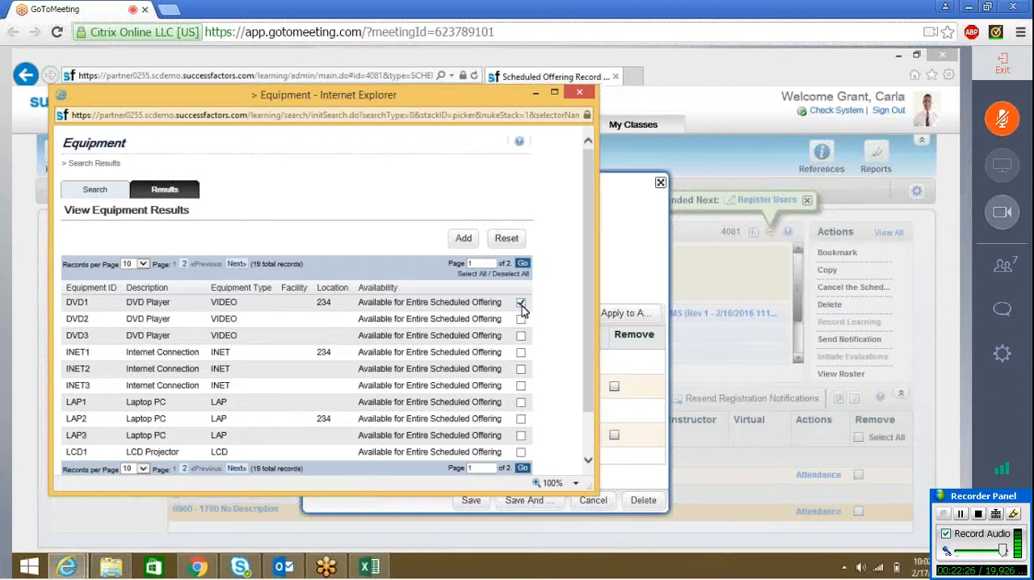
pyautogui.click(520, 353)
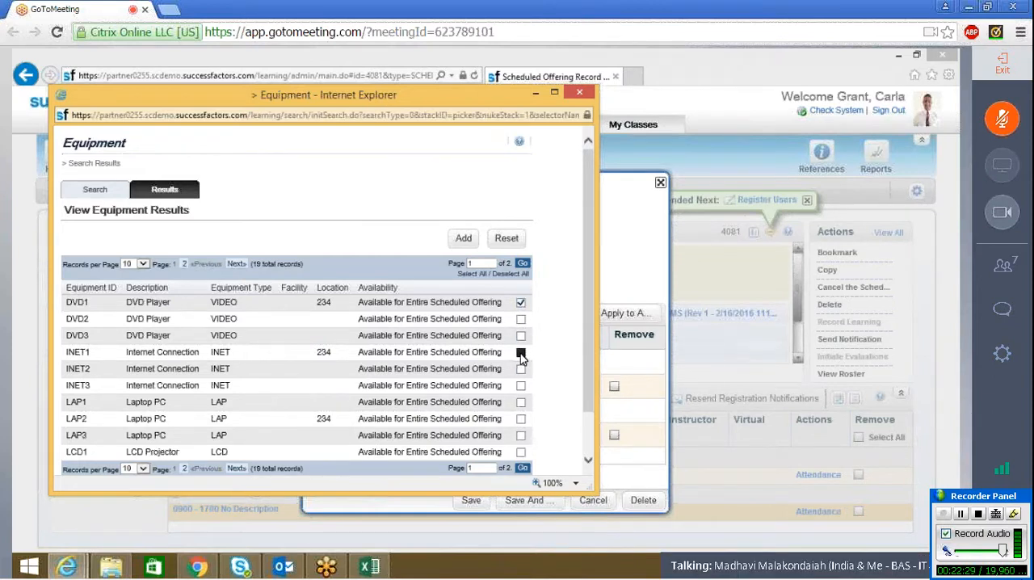
pyautogui.click(520, 402)
pyautogui.click(463, 237)
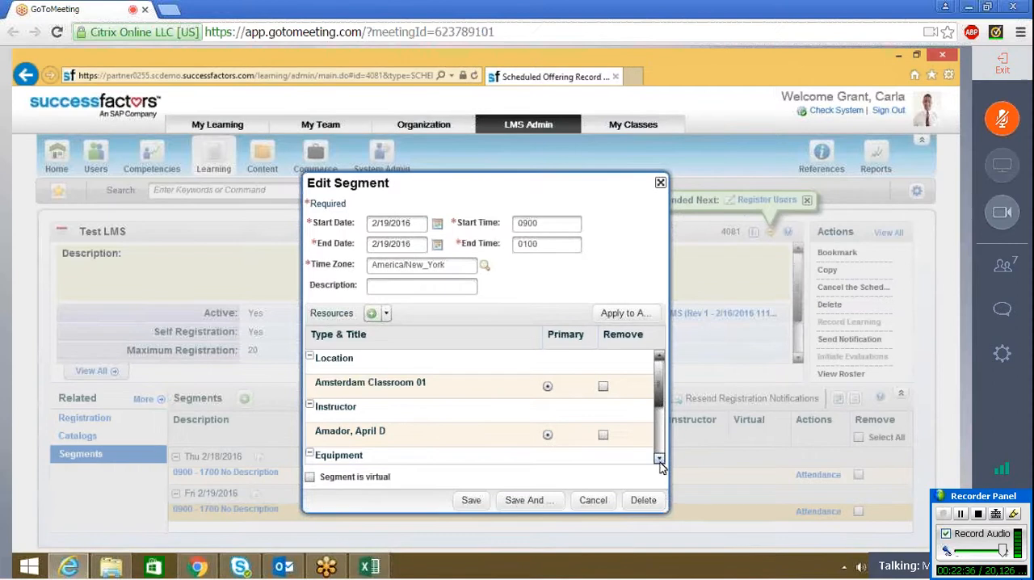
pyautogui.click(659, 459)
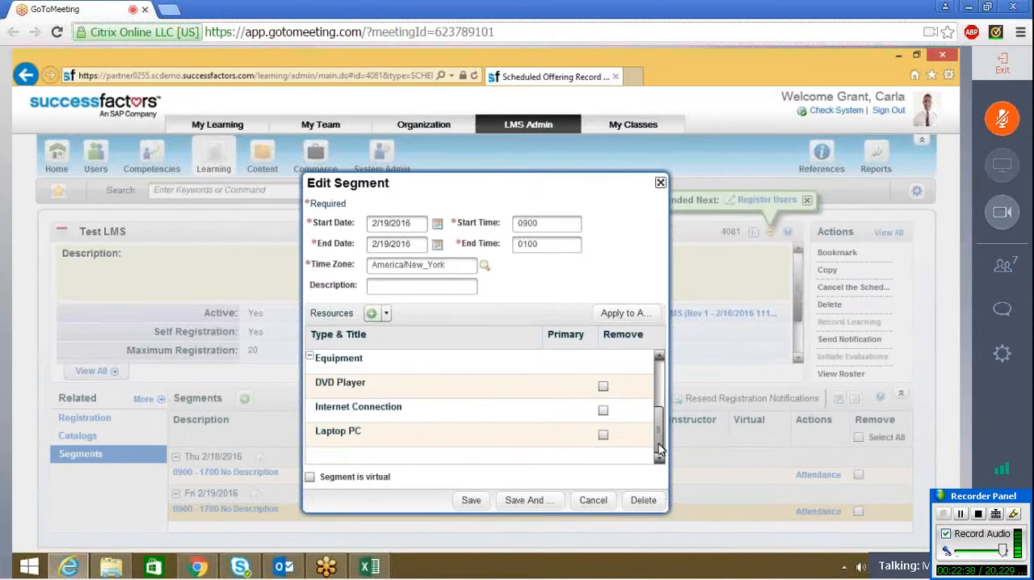
pyautogui.moveTo(658, 450); pyautogui.dragTo(661, 400)
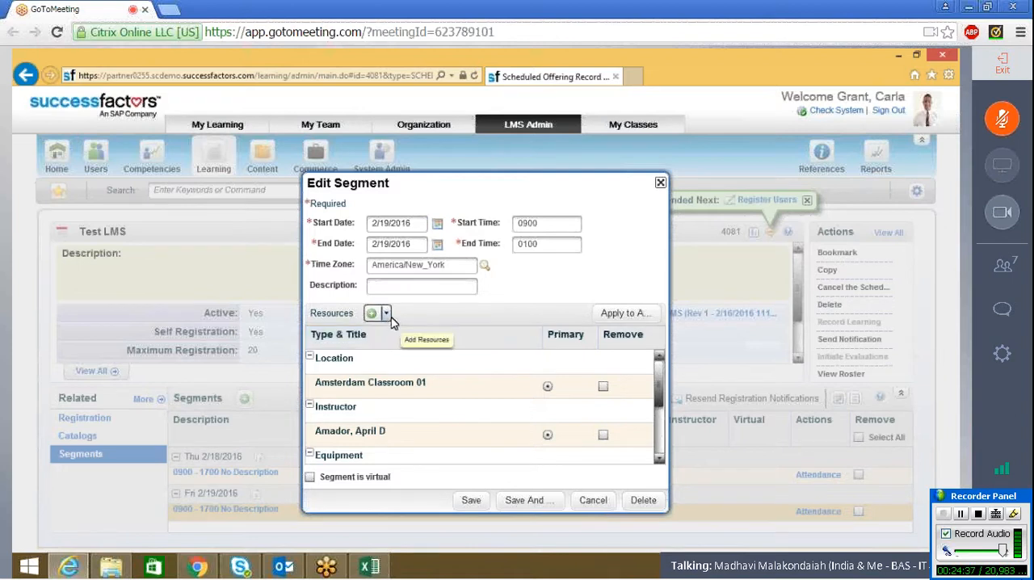
pyautogui.click(386, 315)
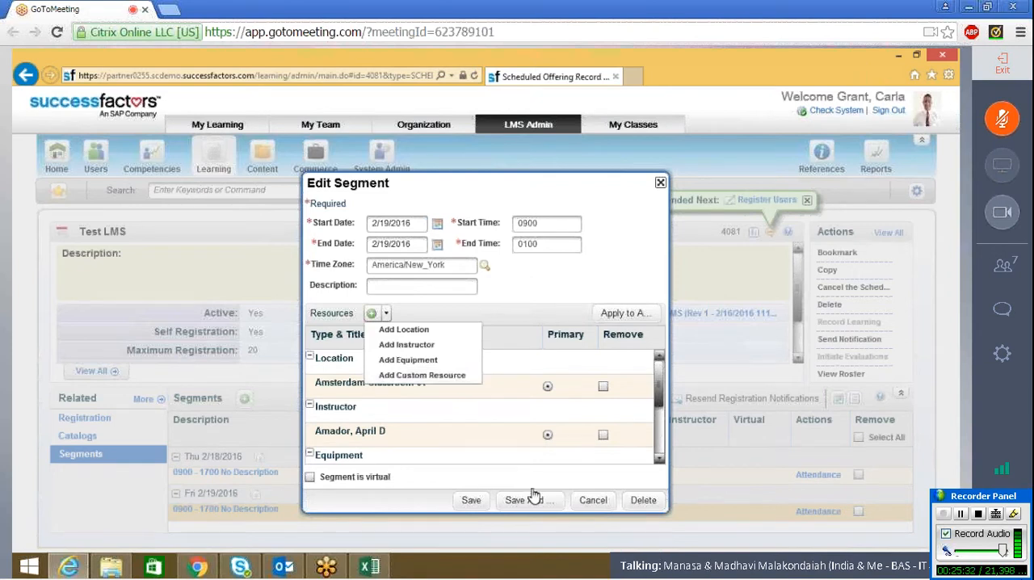
pyautogui.click(592, 500)
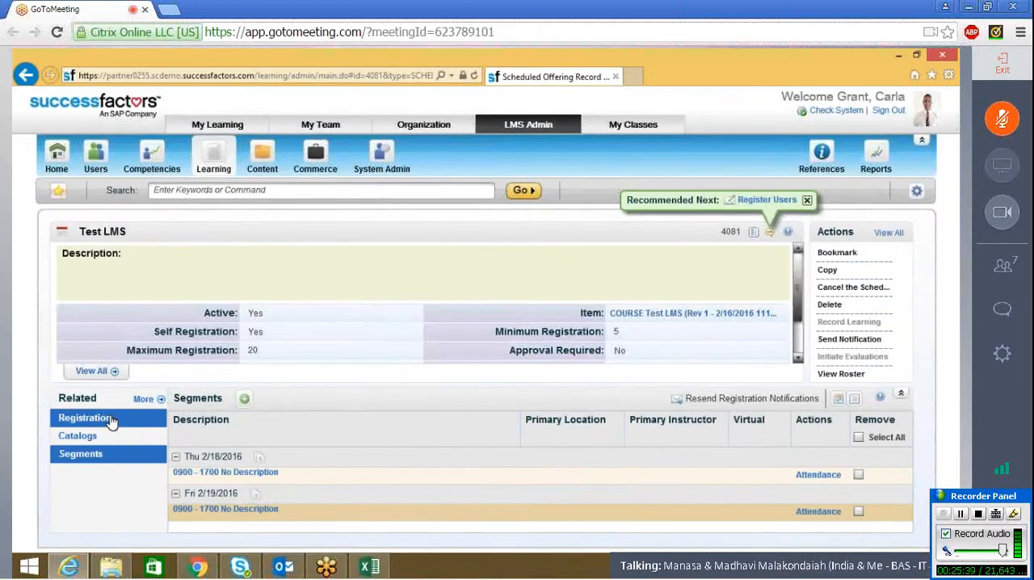
# Step: Examine the Physical Schedule, Registration and VLS settings in the offering's full additional settings
pyautogui.click(86, 373)
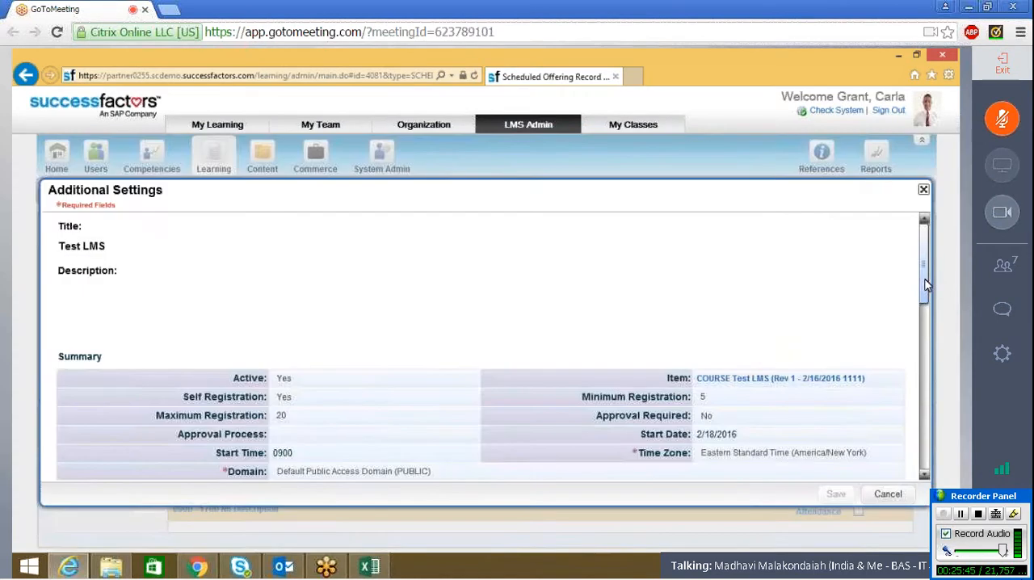
pyautogui.moveTo(926, 295); pyautogui.dragTo(916, 433)
pyautogui.moveTo(329, 278)
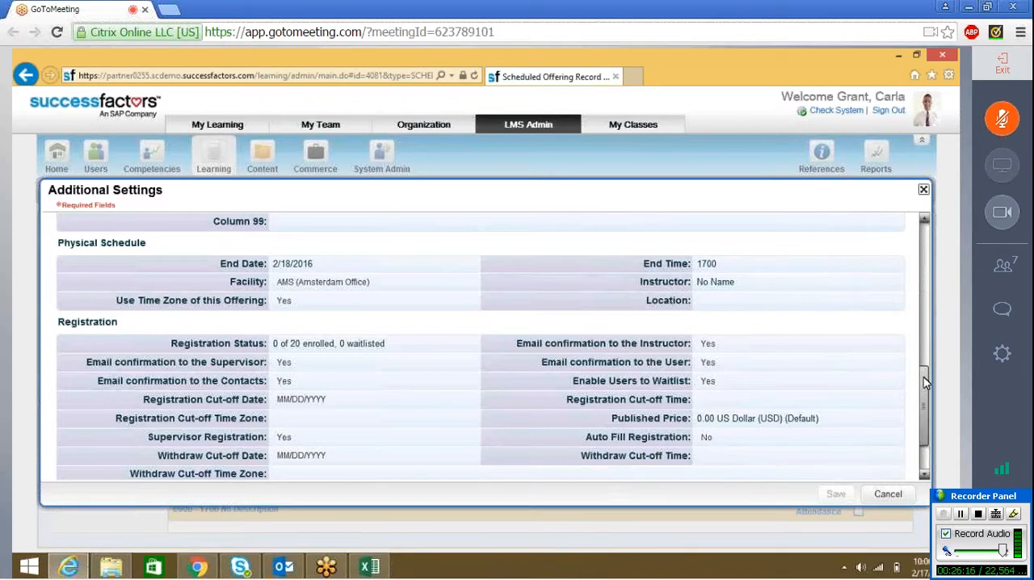
pyautogui.moveTo(925, 392); pyautogui.dragTo(925, 393)
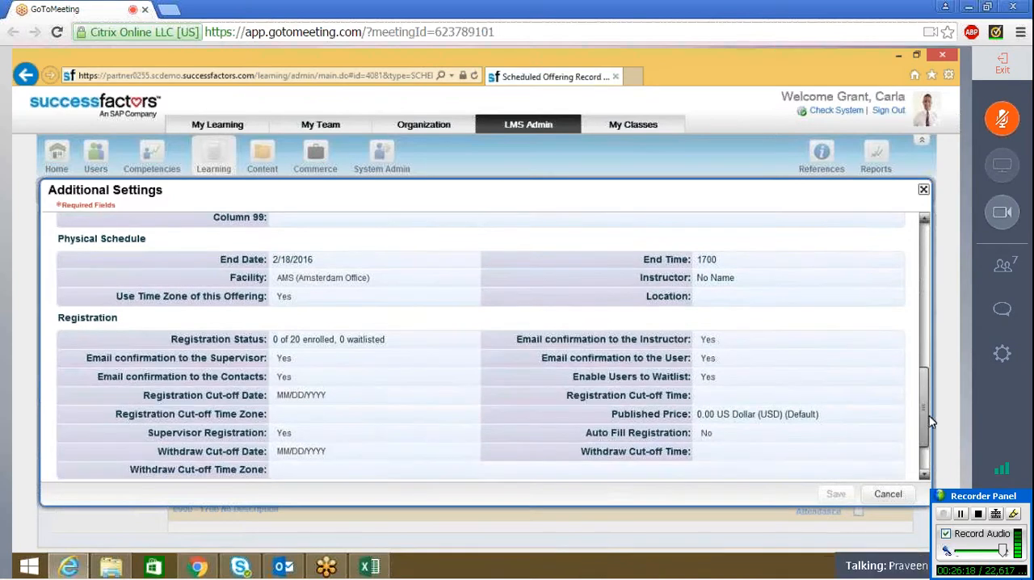
pyautogui.scroll(-3, 928, 416)
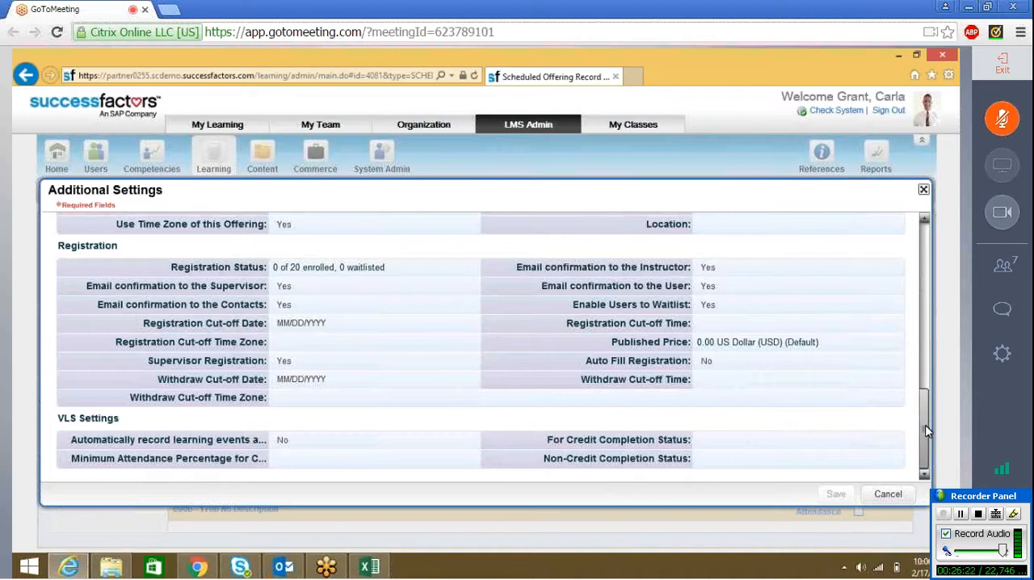
pyautogui.moveTo(927, 420); pyautogui.dragTo(926, 384)
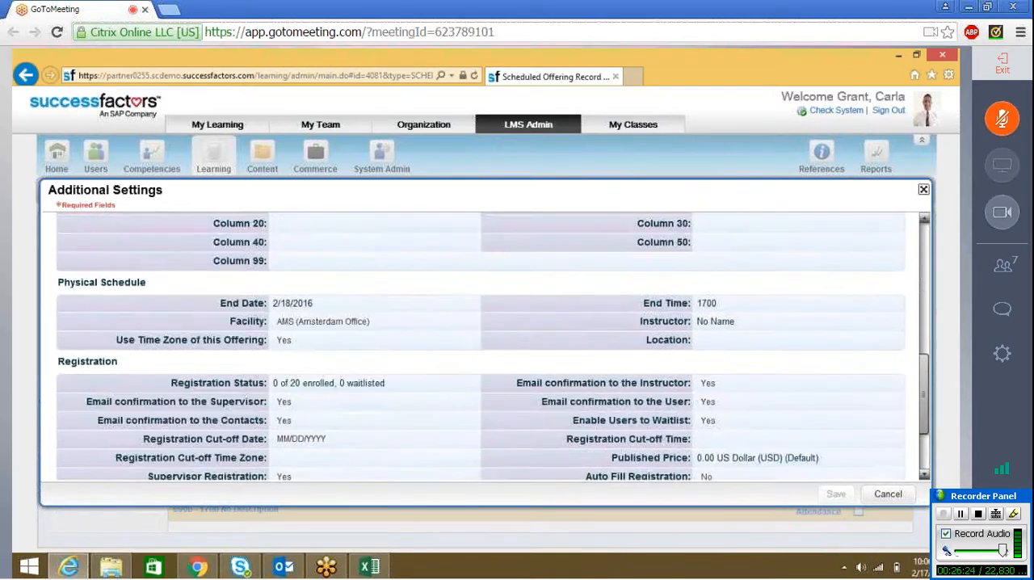
# Step: Examine the facilities available for the offering's Physical Schedule, from the first office down to New York and back
pyautogui.click(445, 354)
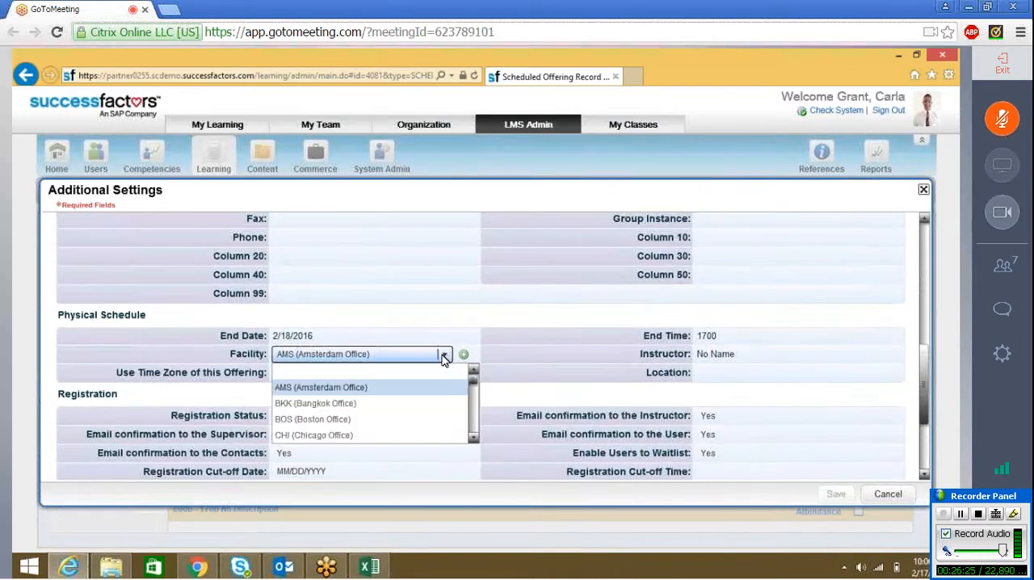
pyautogui.click(473, 436)
pyautogui.click(473, 437)
pyautogui.click(473, 437)
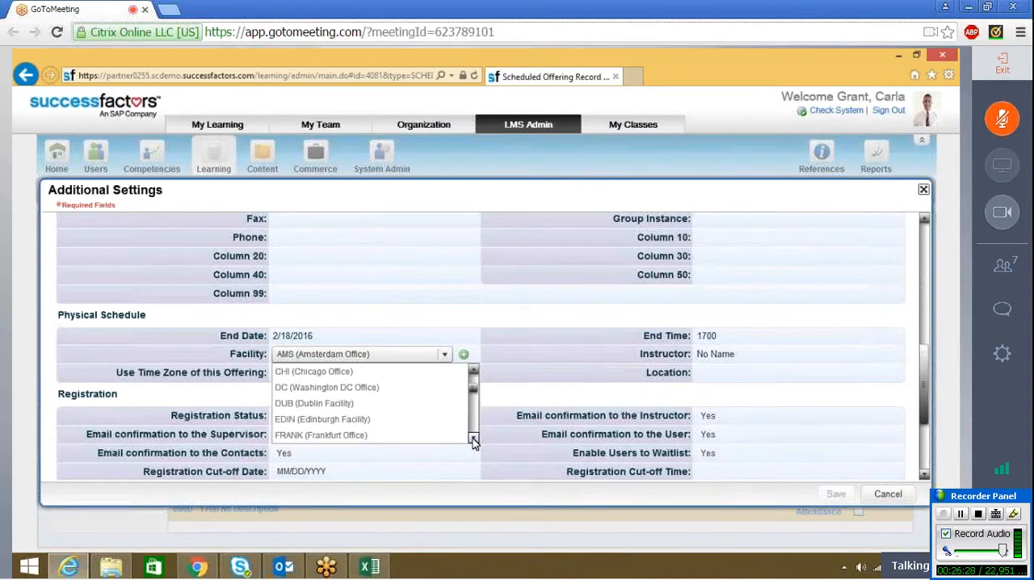
pyautogui.click(474, 437)
pyautogui.click(473, 437)
pyautogui.click(473, 437)
pyautogui.click(473, 436)
pyautogui.click(473, 437)
pyautogui.click(473, 437)
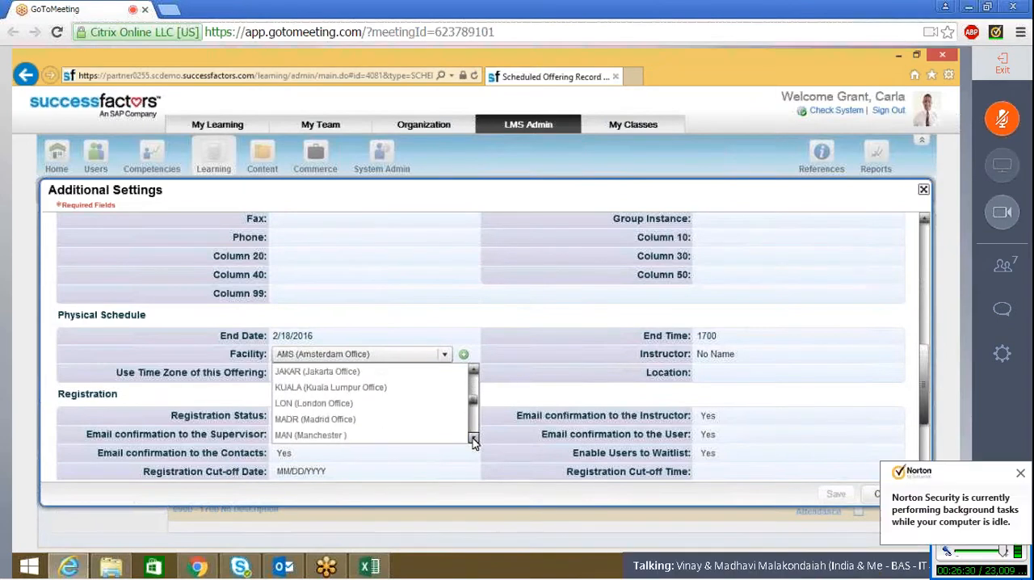
pyautogui.click(473, 437)
pyautogui.click(473, 437)
pyautogui.click(473, 436)
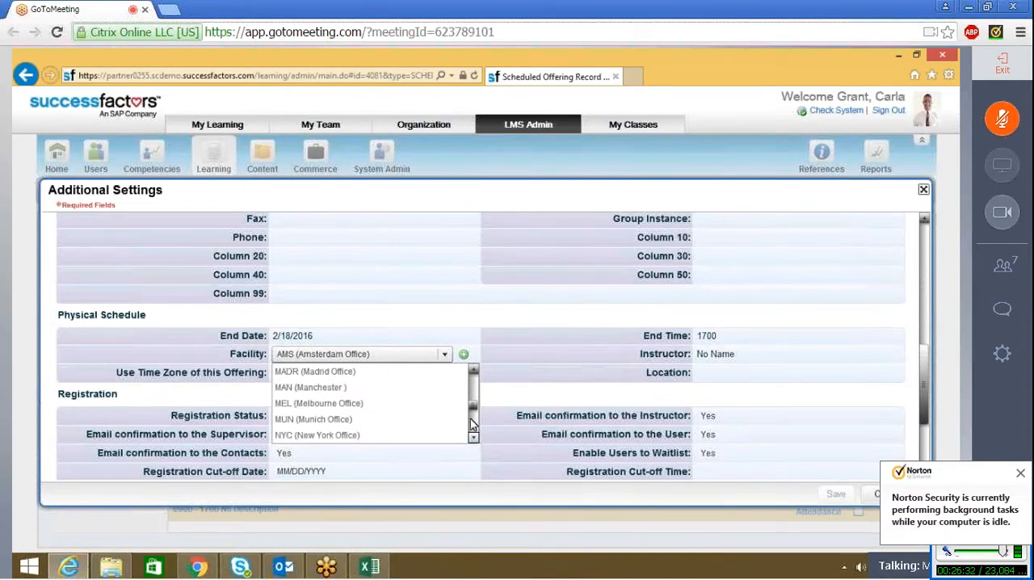
pyautogui.moveTo(472, 418); pyautogui.dragTo(477, 384)
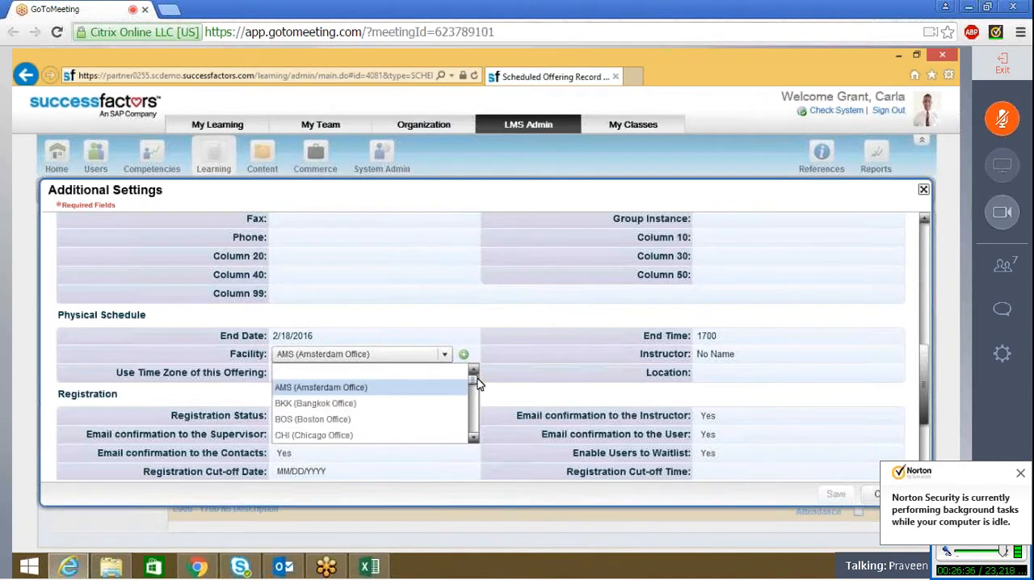
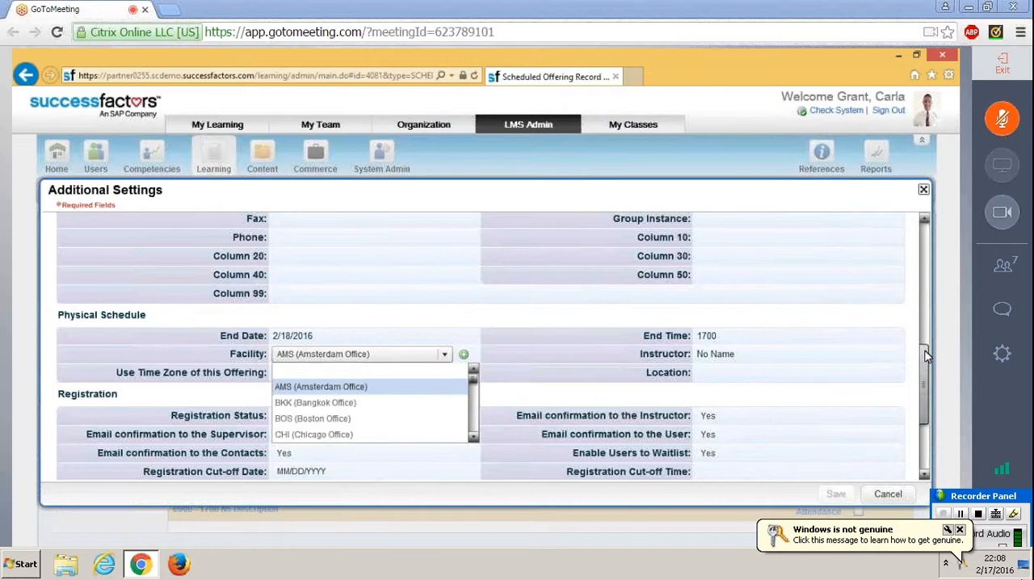
# Step: Check the Registration and VLS sections of the offering's additional settings and close the settings
pyautogui.moveTo(926, 356); pyautogui.dragTo(929, 402)
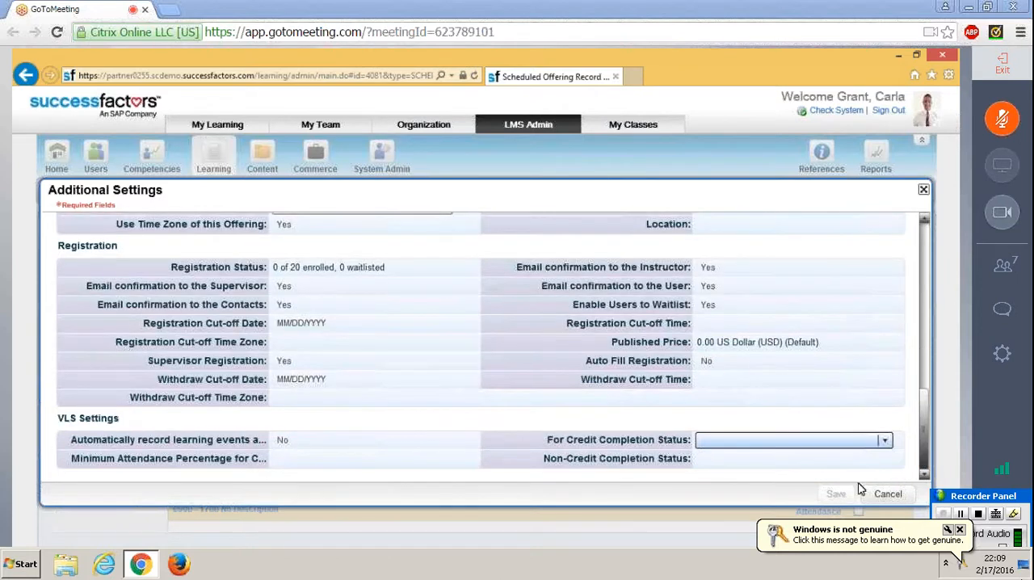
pyautogui.click(924, 190)
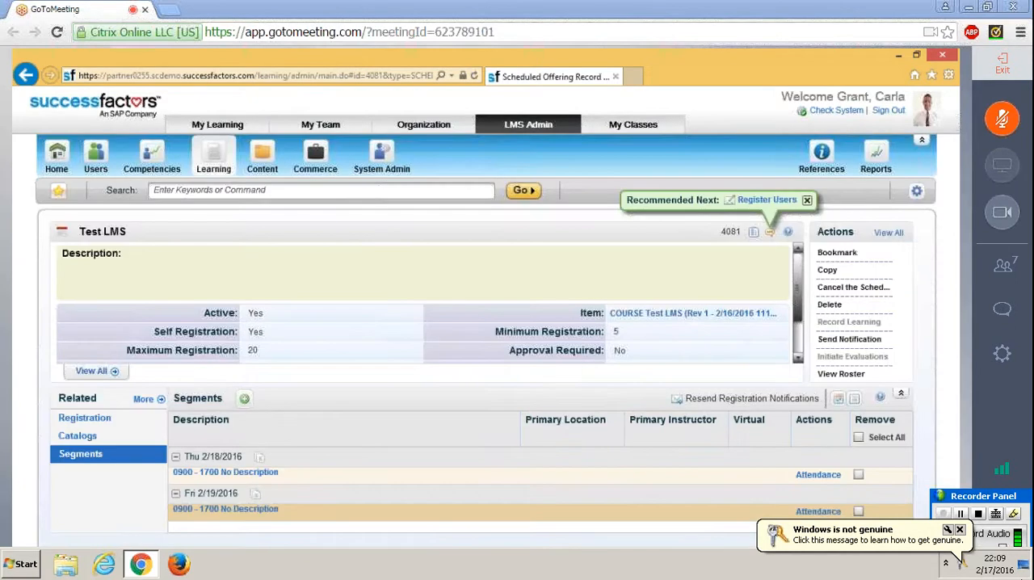
# Step: Open the 2/19/2016 segment for editing and add Amsterdam Classroom 01 as its location
pyautogui.click(248, 510)
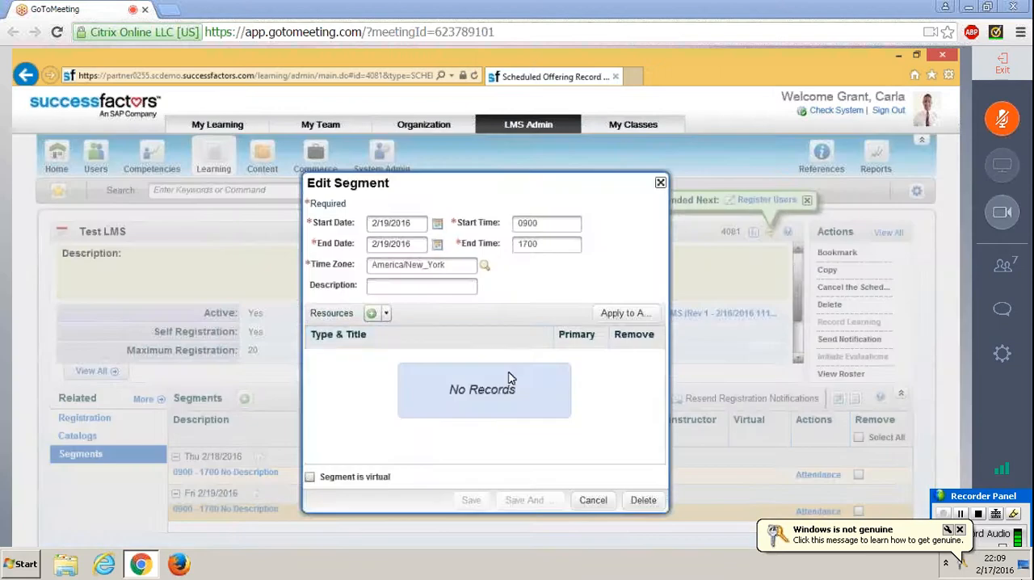
pyautogui.click(386, 314)
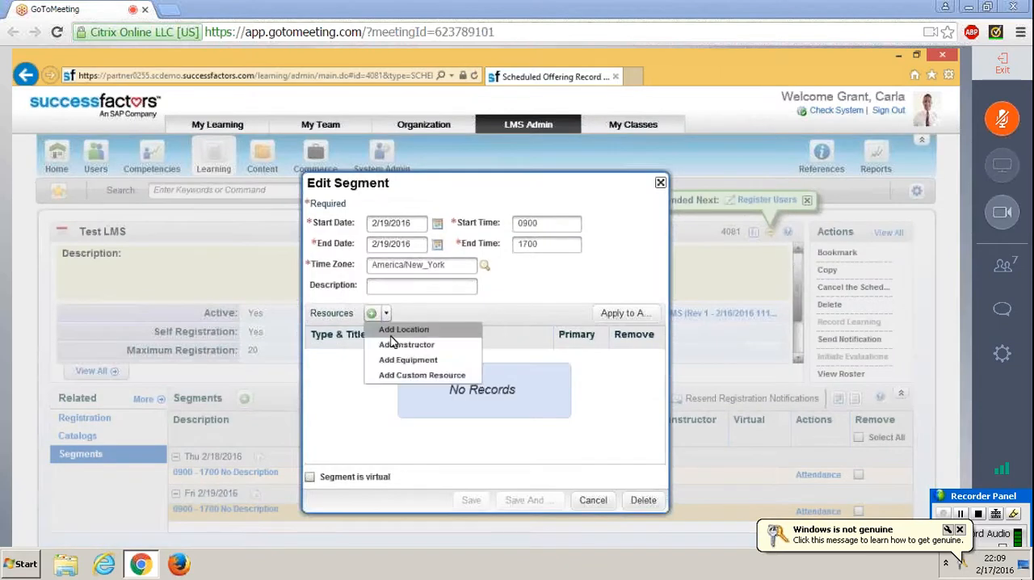
pyautogui.click(393, 345)
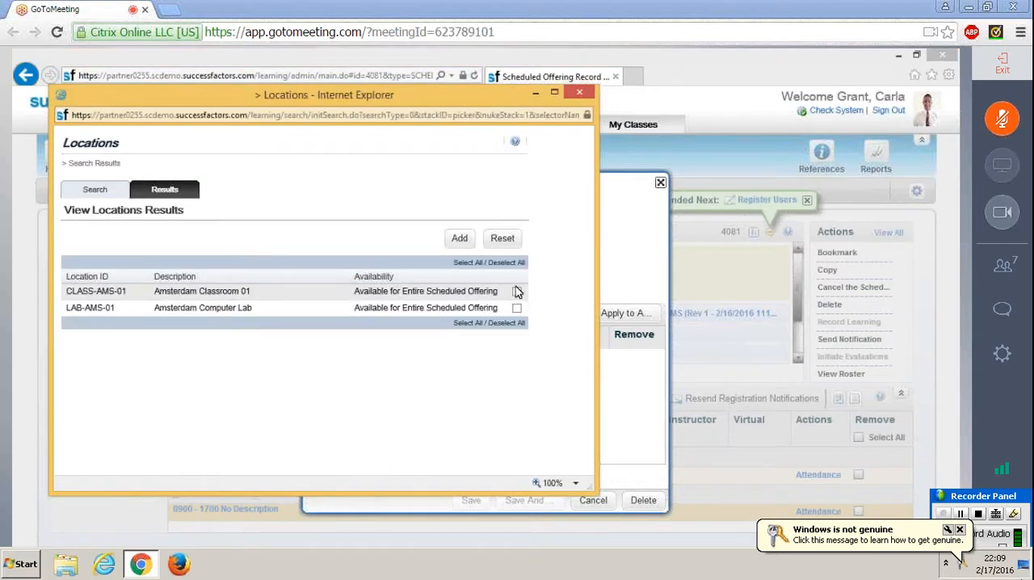
pyautogui.click(517, 291)
pyautogui.click(516, 307)
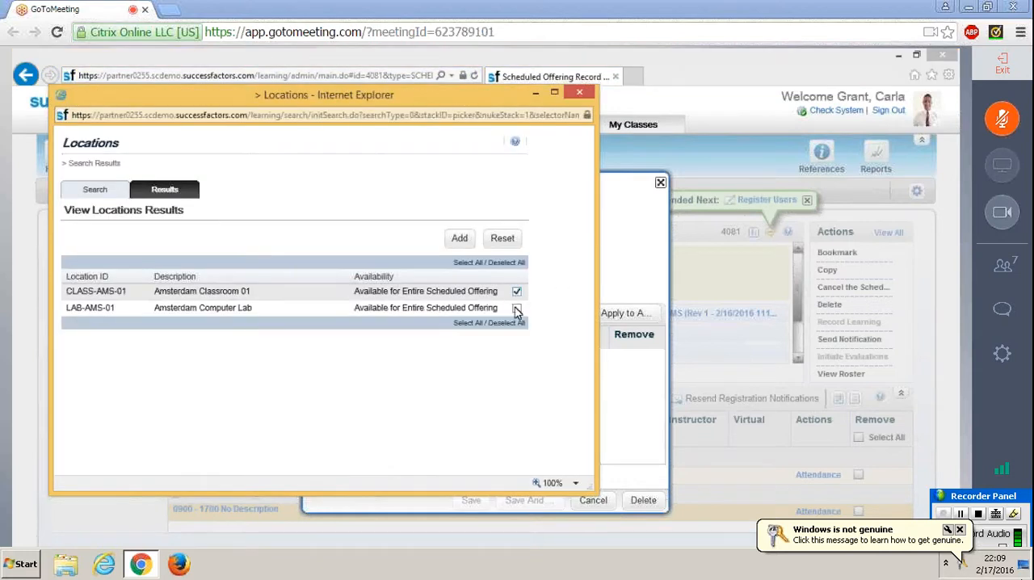
pyautogui.click(463, 244)
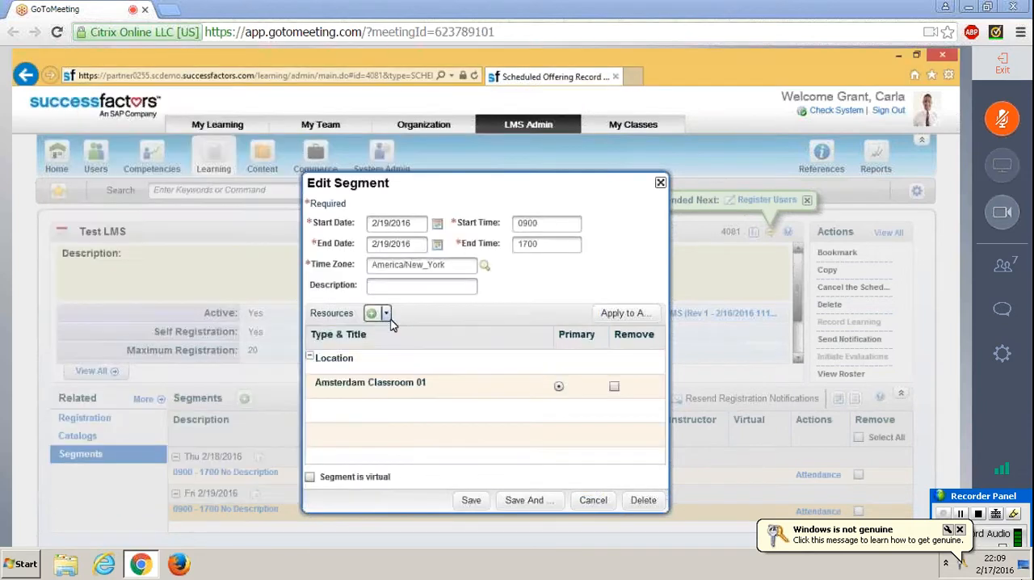
# Step: Add the first listed instructor to the resources of the 2/19/2016 segment
pyautogui.click(386, 313)
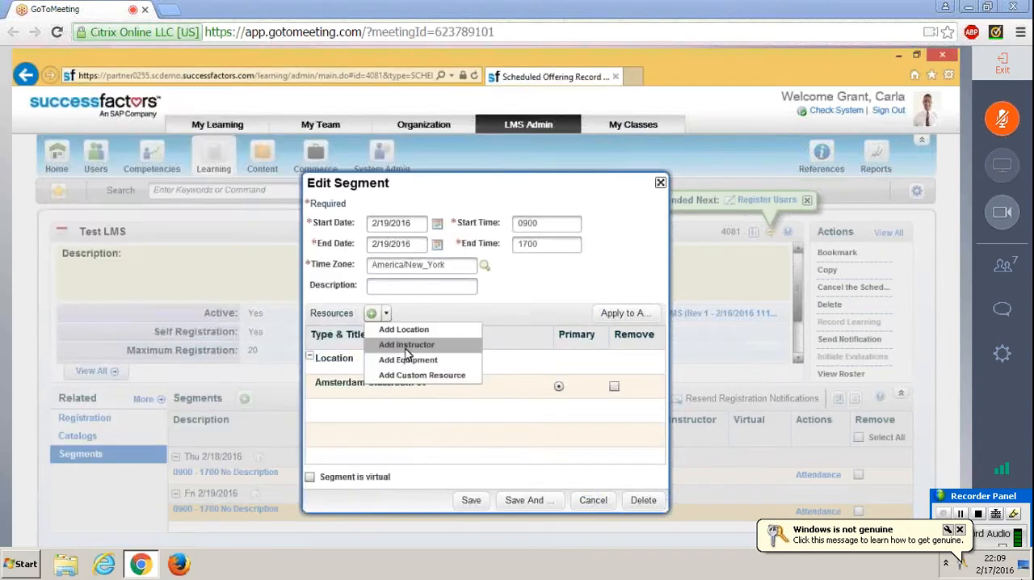
pyautogui.click(405, 348)
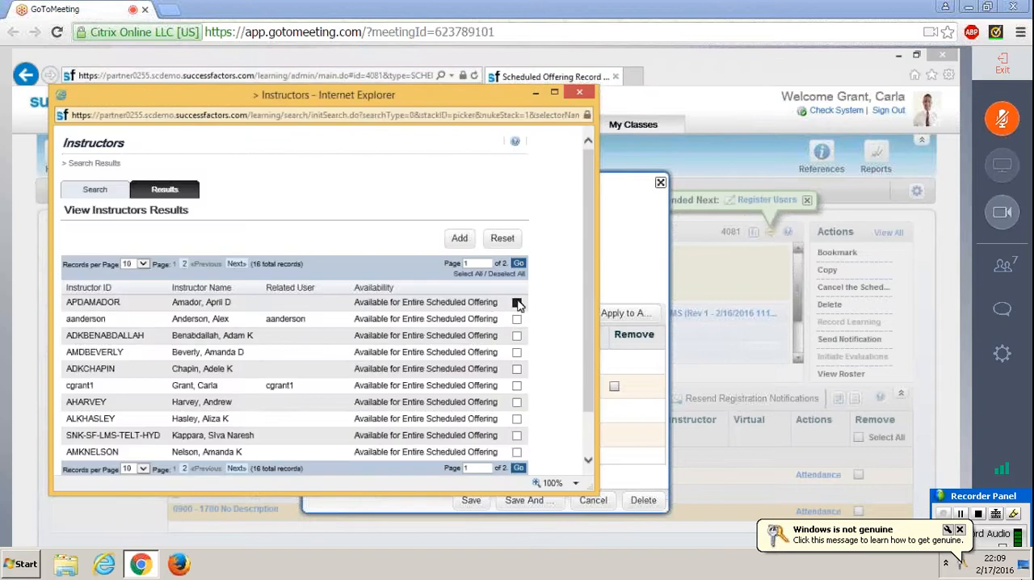
pyautogui.click(459, 239)
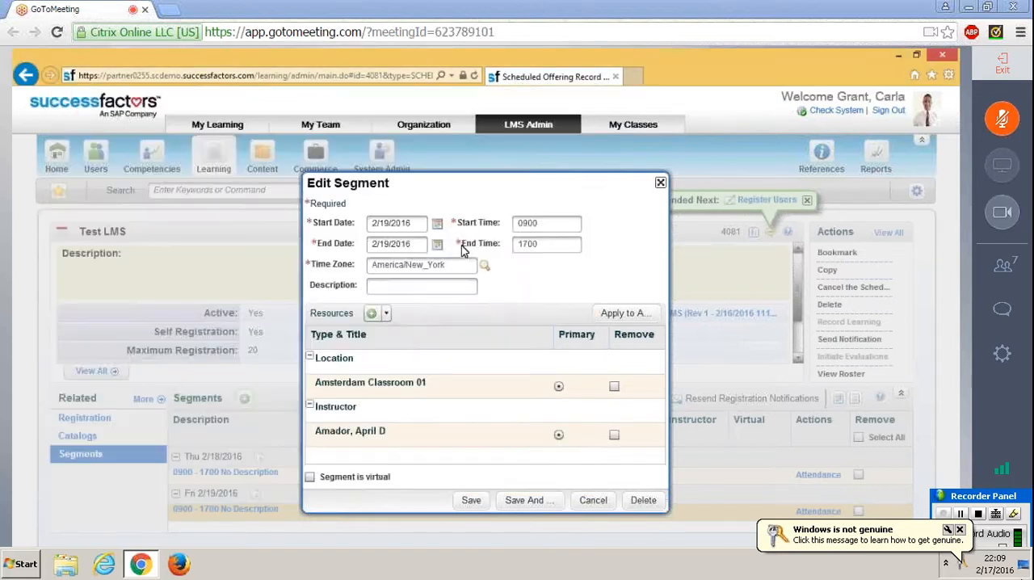
# Step: Add the equipment DVD1, INET1 and LAP1 to the 2/19/2016 segment, then save and close it
pyautogui.click(387, 313)
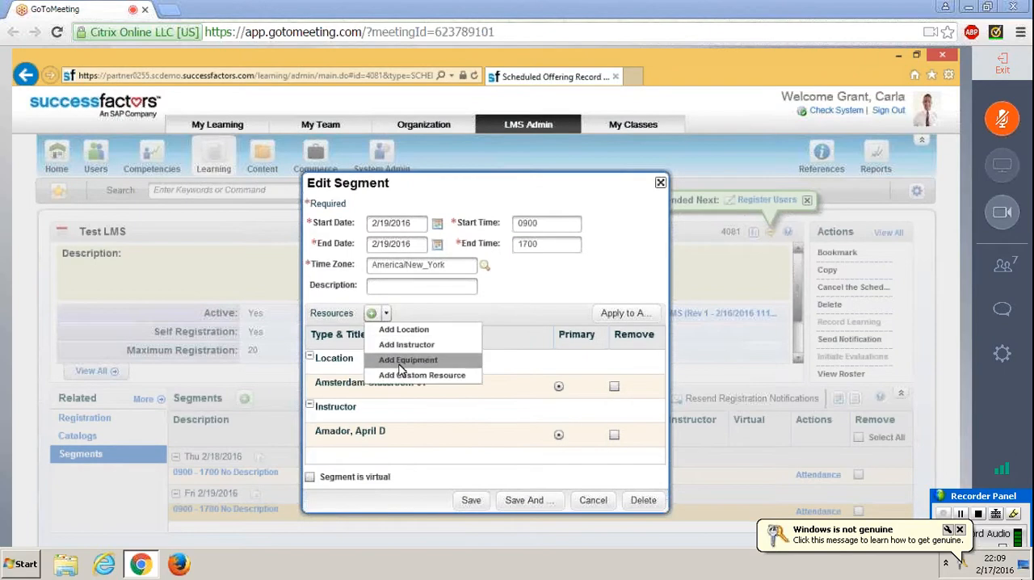
pyautogui.click(400, 368)
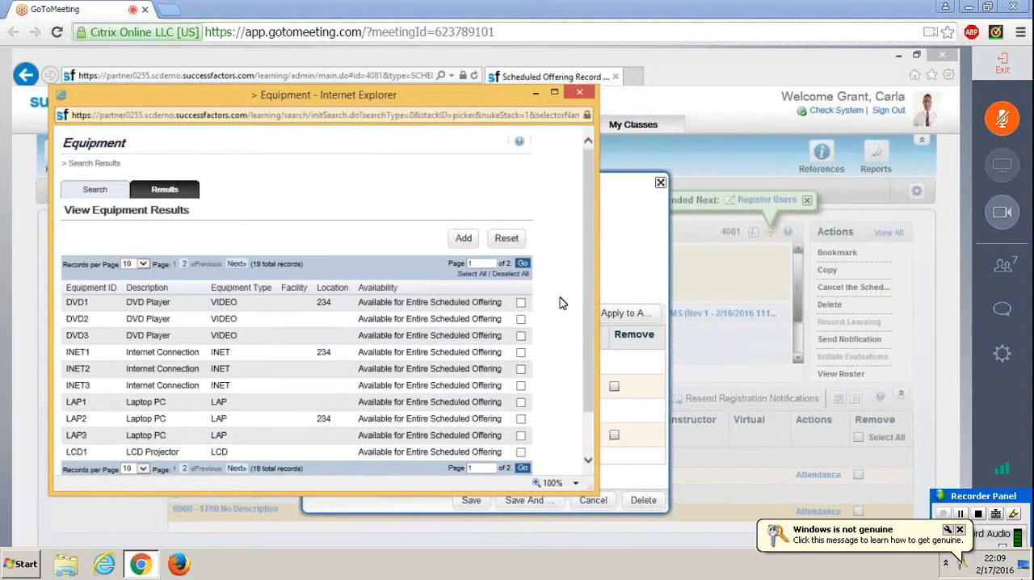
pyautogui.click(521, 303)
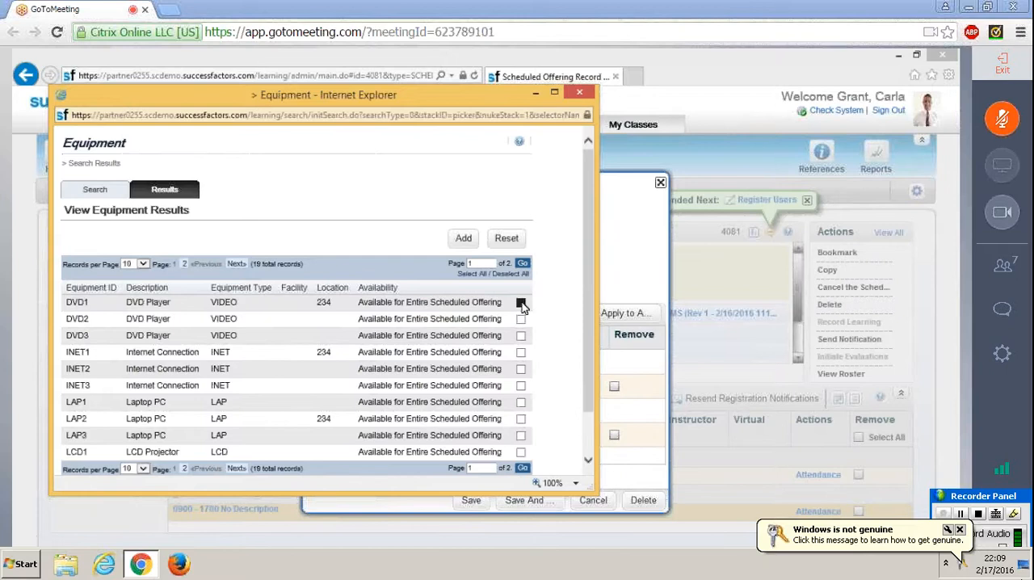
pyautogui.click(521, 353)
pyautogui.click(521, 403)
pyautogui.click(462, 240)
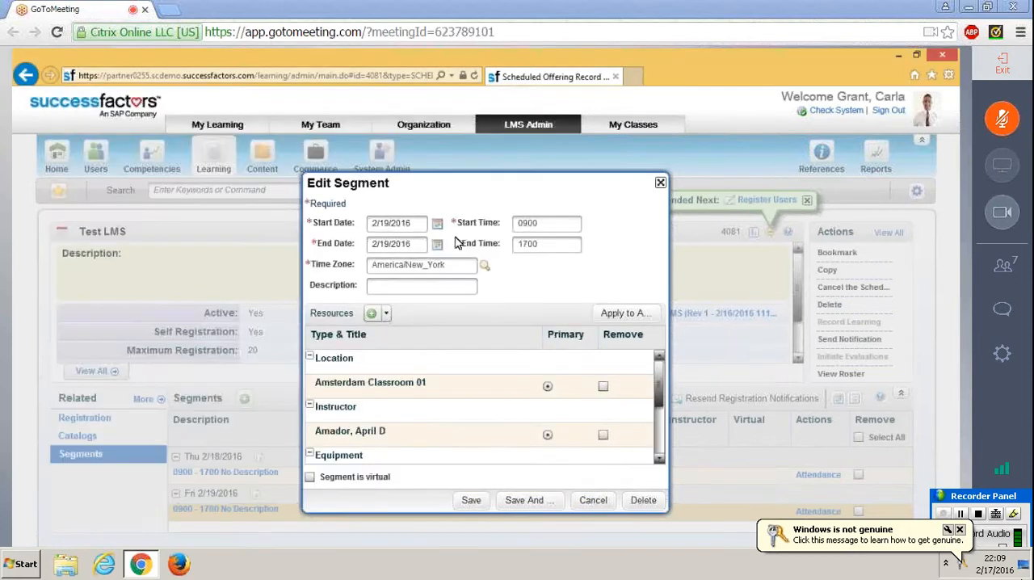
pyautogui.click(386, 313)
pyautogui.click(474, 500)
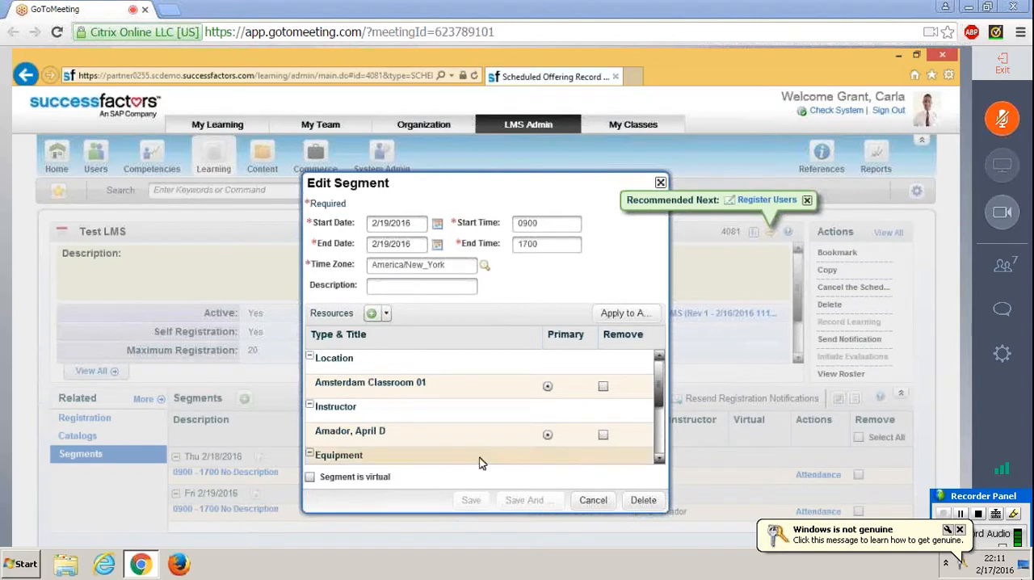
pyautogui.click(660, 184)
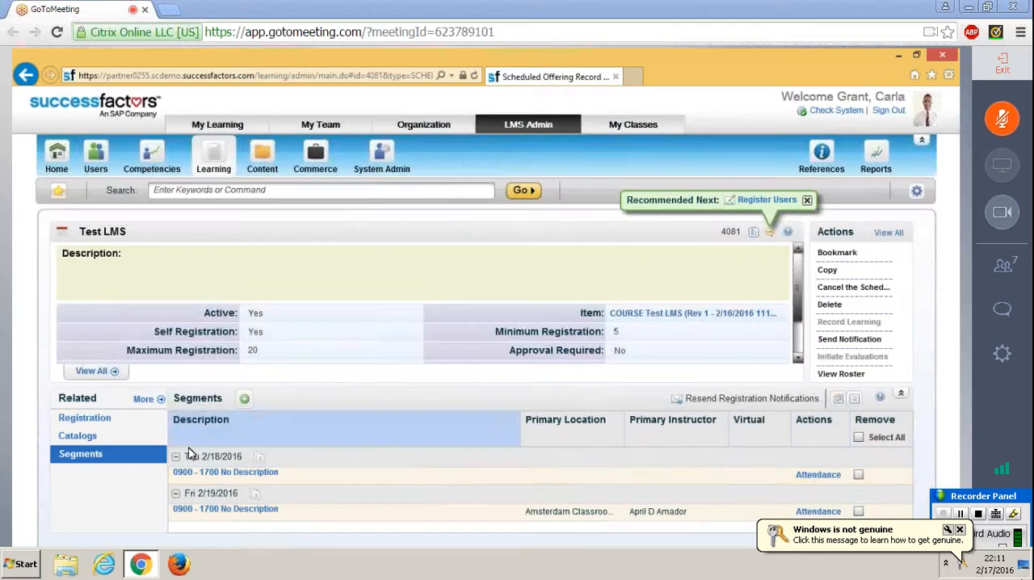
# Step: Check the details and resources of the 2/18/2016 segment, close it, and view the offering's registration section
pyautogui.click(219, 473)
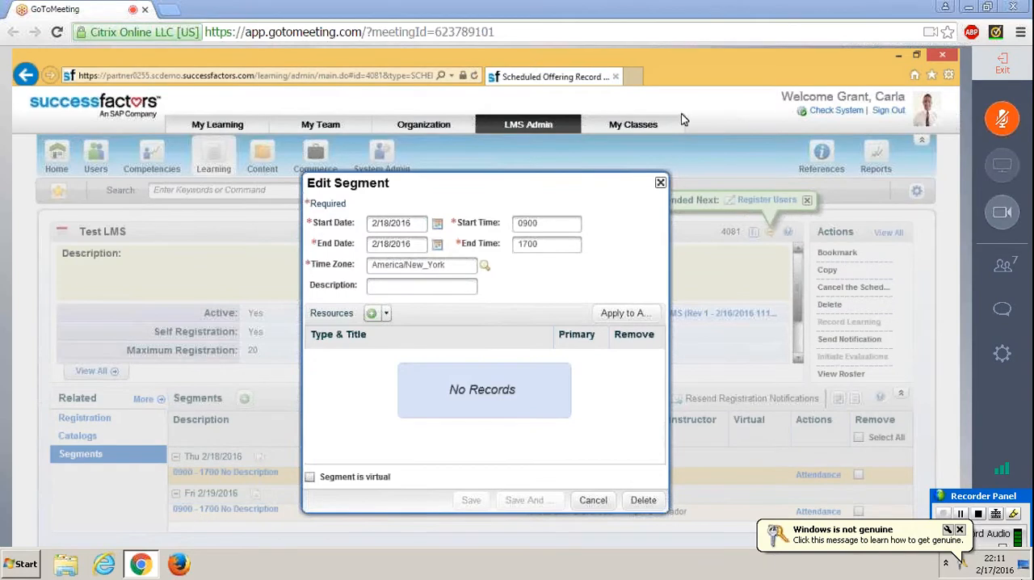
pyautogui.click(660, 184)
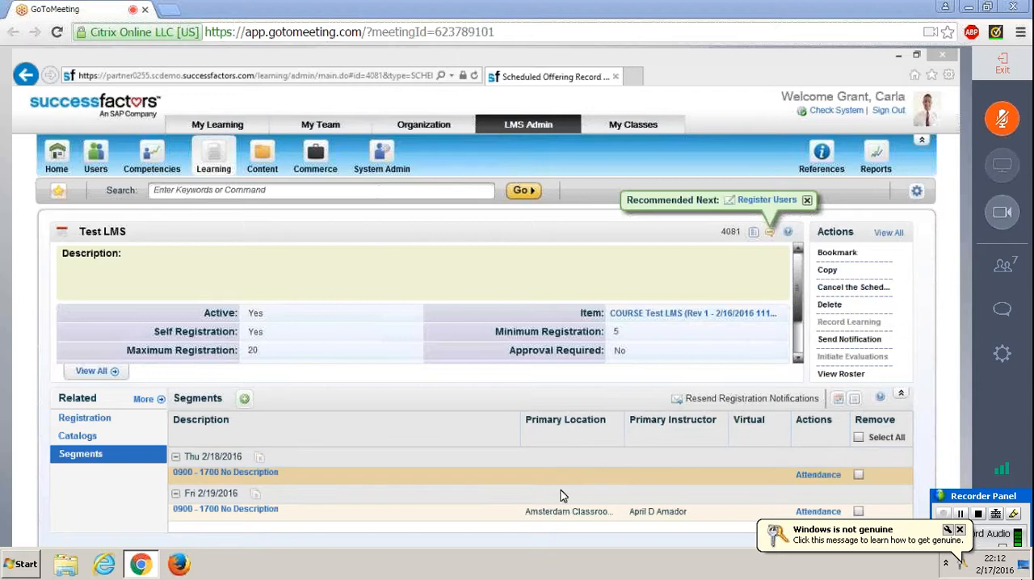
pyautogui.click(135, 419)
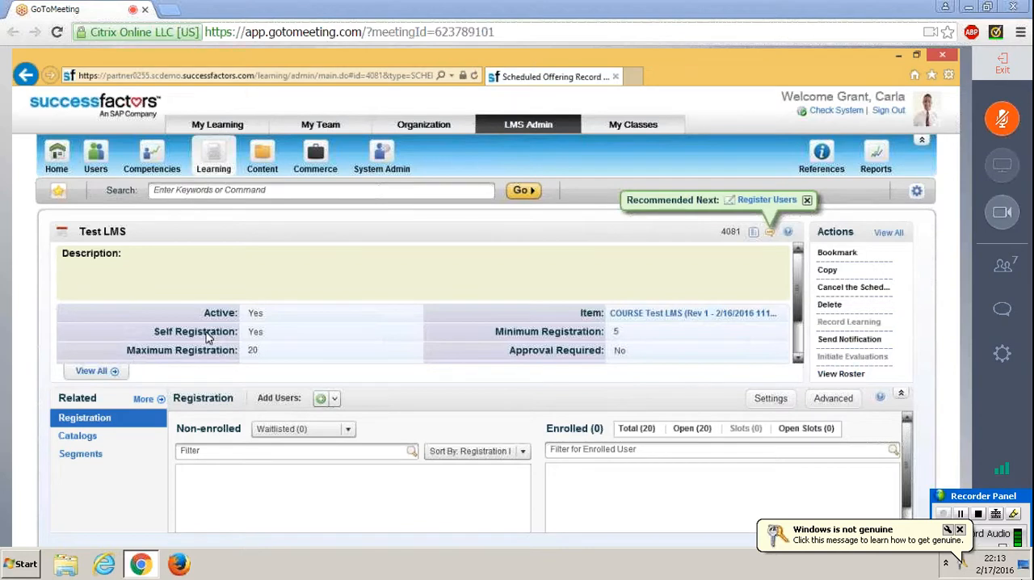
pyautogui.click(73, 286)
pyautogui.click(867, 255)
pyautogui.click(224, 249)
# Step: Search the active scheduled offerings starting after 2/17/2016 and look through the results
pyautogui.click(211, 156)
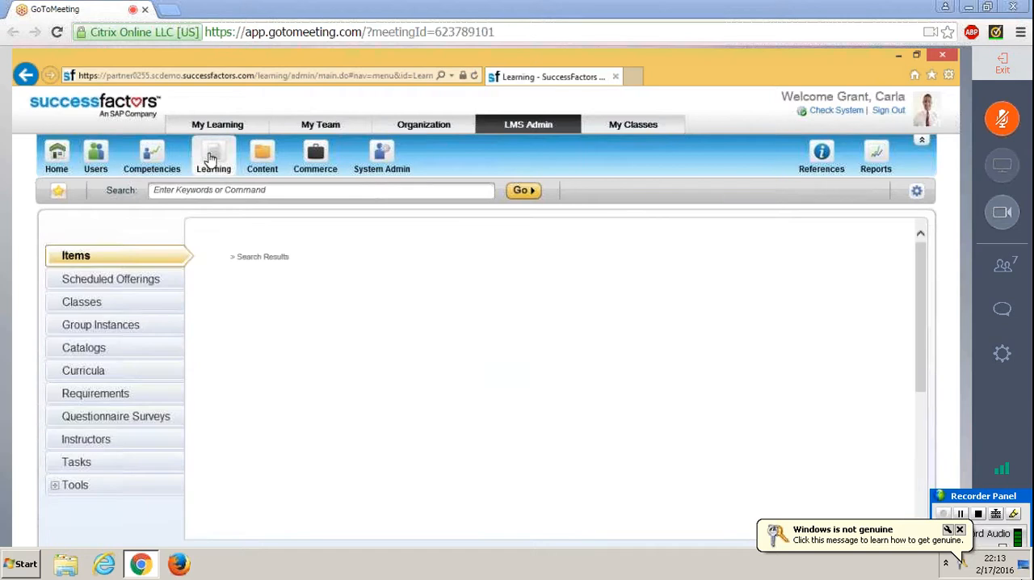
pyautogui.click(131, 284)
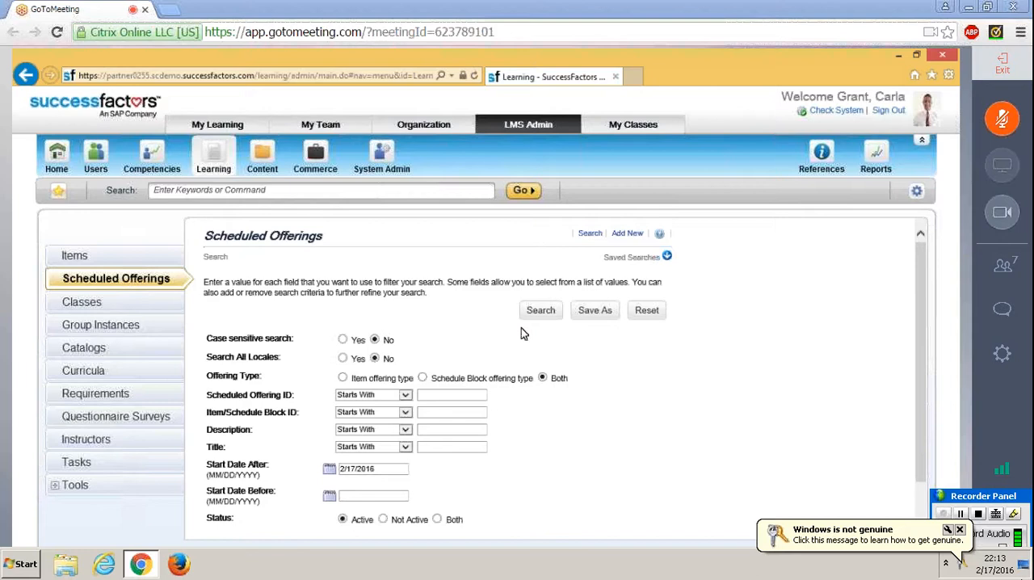
pyautogui.click(540, 312)
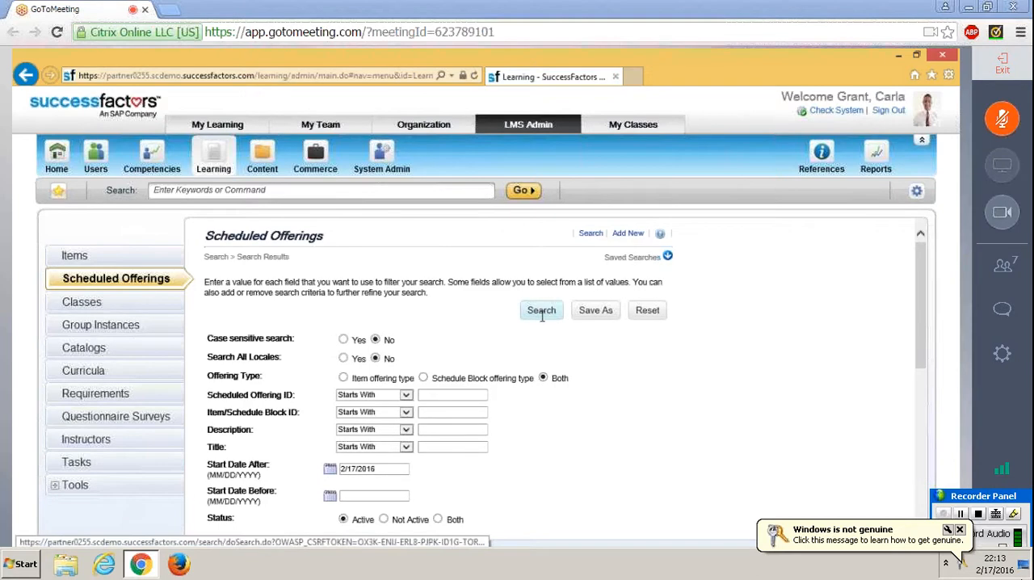
pyautogui.scroll(-4, 541, 316)
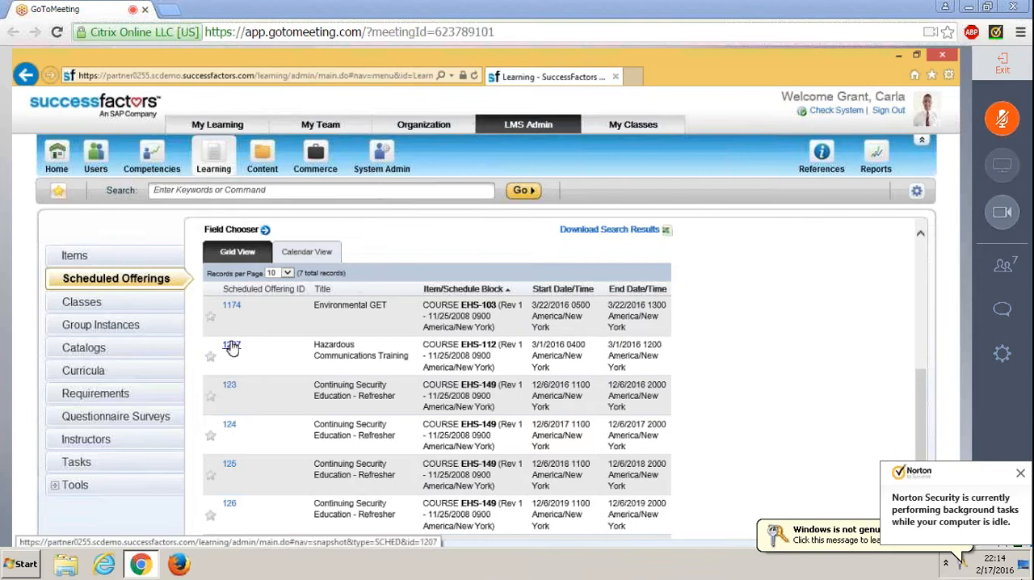
pyautogui.moveTo(921, 463); pyautogui.dragTo(928, 428)
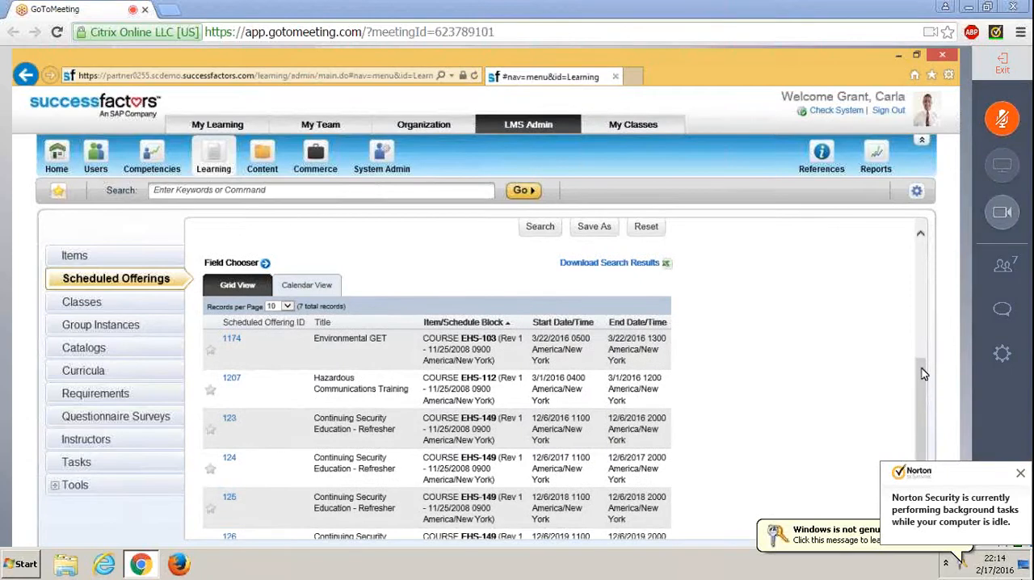
pyautogui.moveTo(923, 373); pyautogui.dragTo(920, 238)
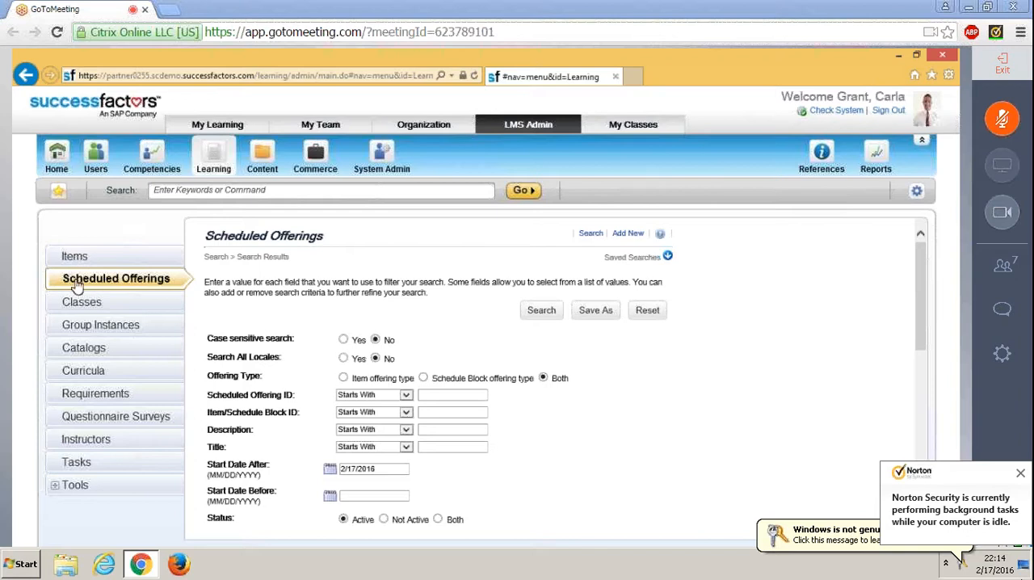
# Step: Start a new scheduled offering, examine its available item types, and close the form without saving
pyautogui.click(626, 239)
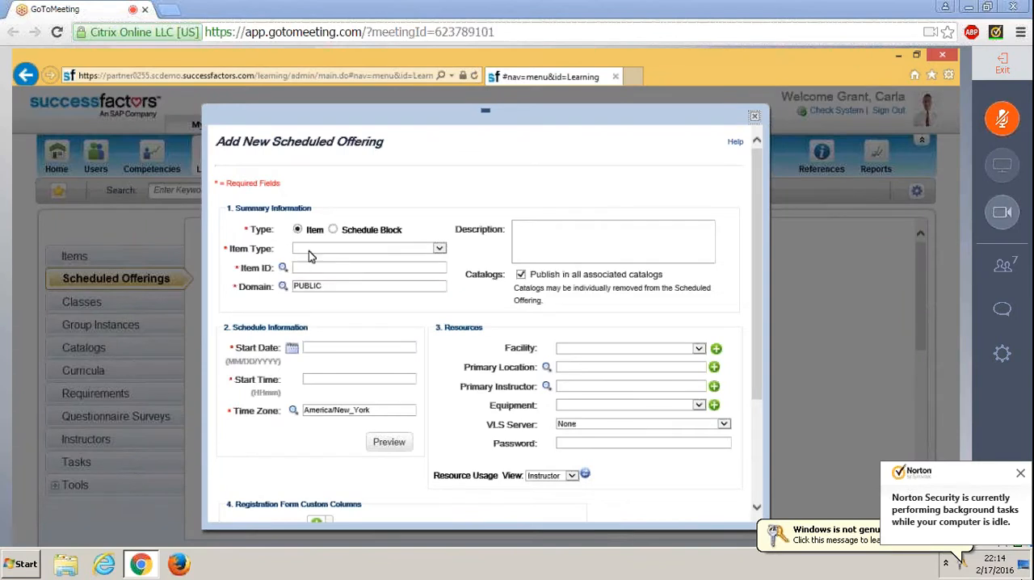
pyautogui.click(440, 251)
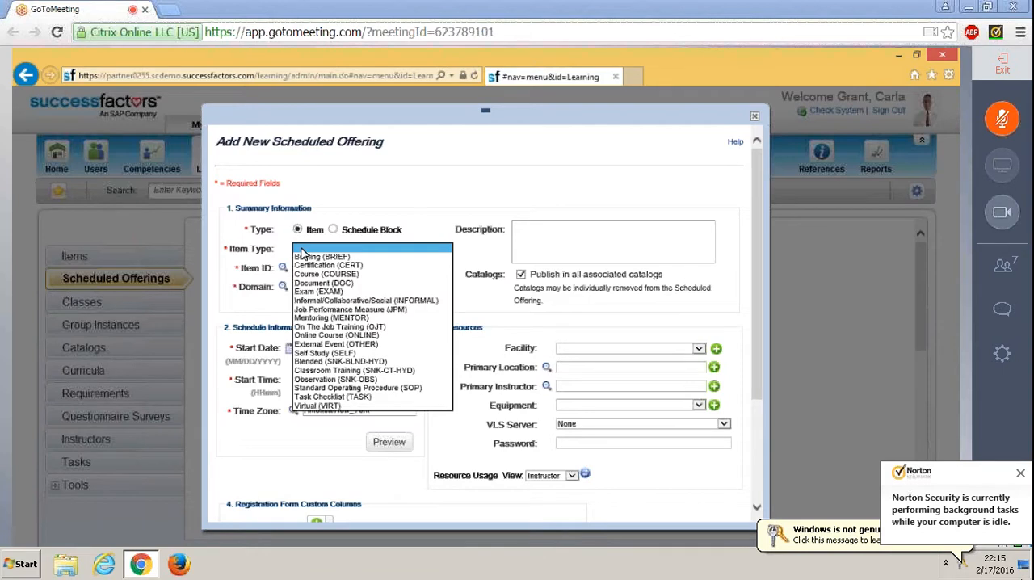
pyautogui.click(233, 253)
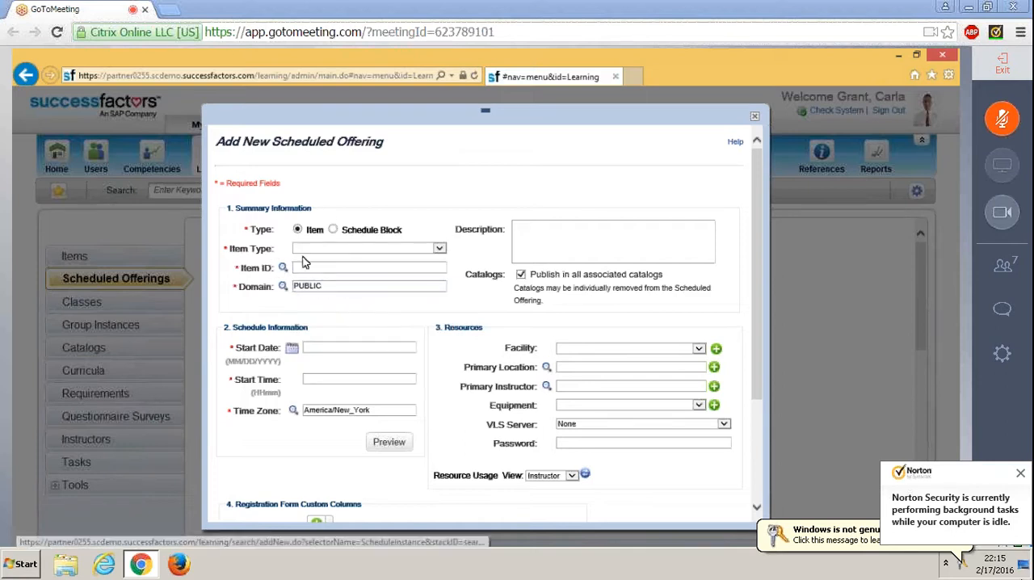
pyautogui.click(306, 248)
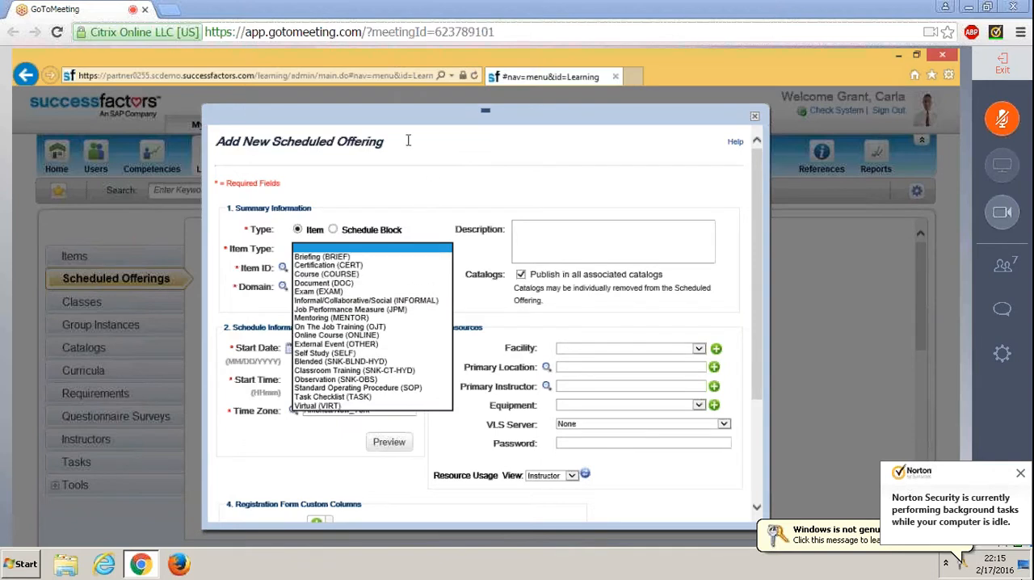
pyautogui.click(755, 121)
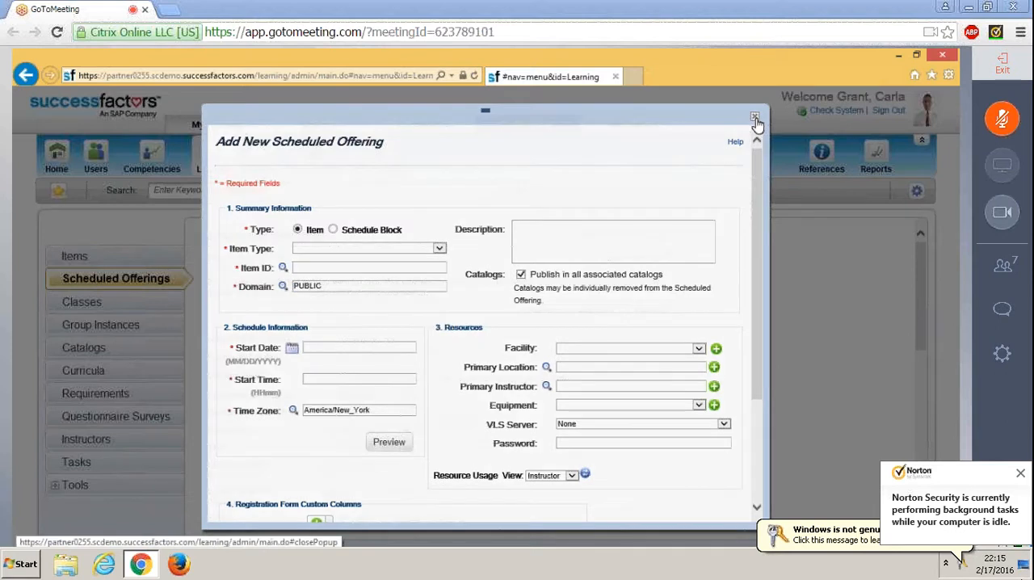
pyautogui.click(754, 119)
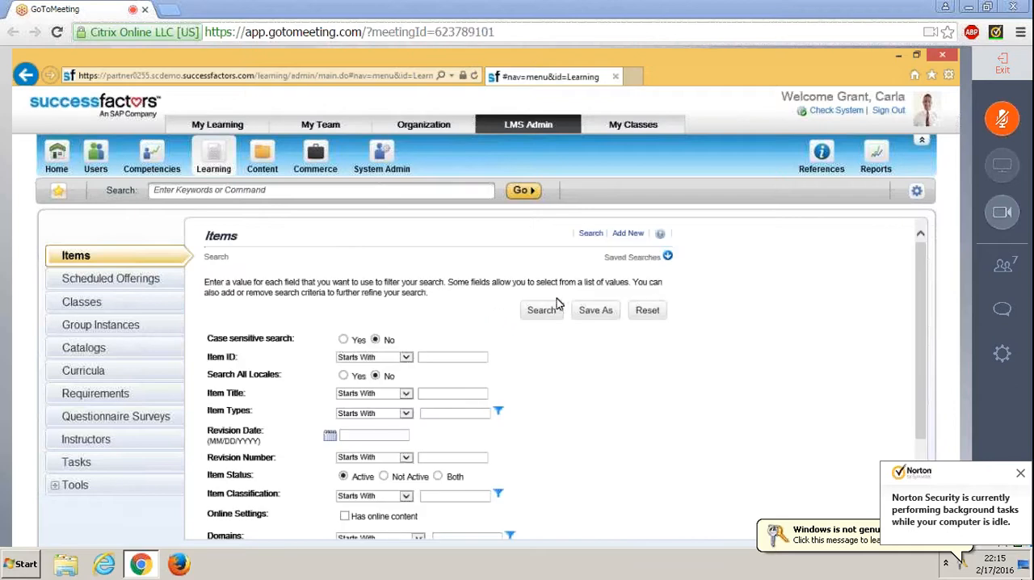
# Step: Search the items for an item ID starting with Test LMS and open the Test LMS course record
pyautogui.click(540, 313)
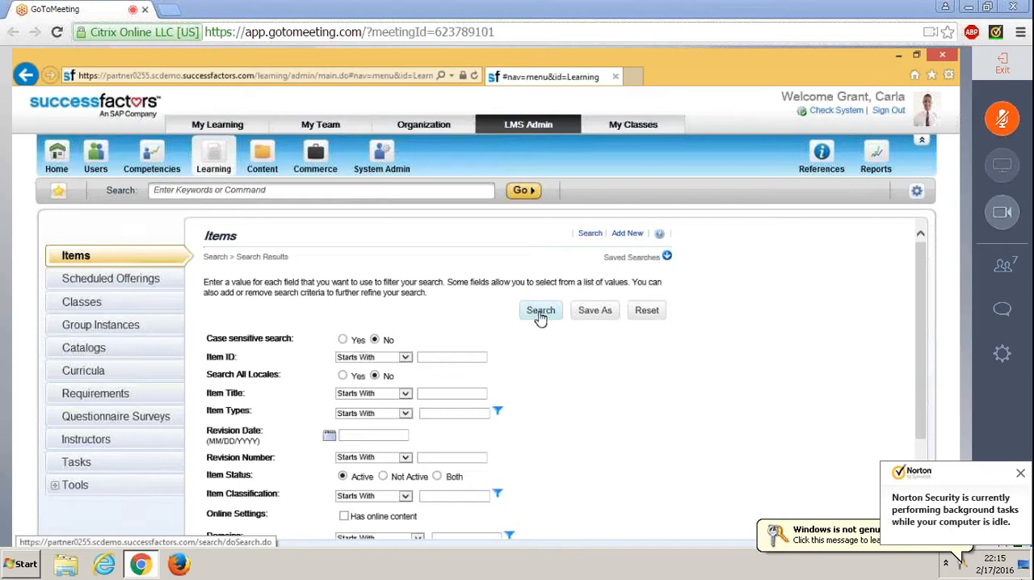
pyautogui.click(443, 357)
pyautogui.write('tes')
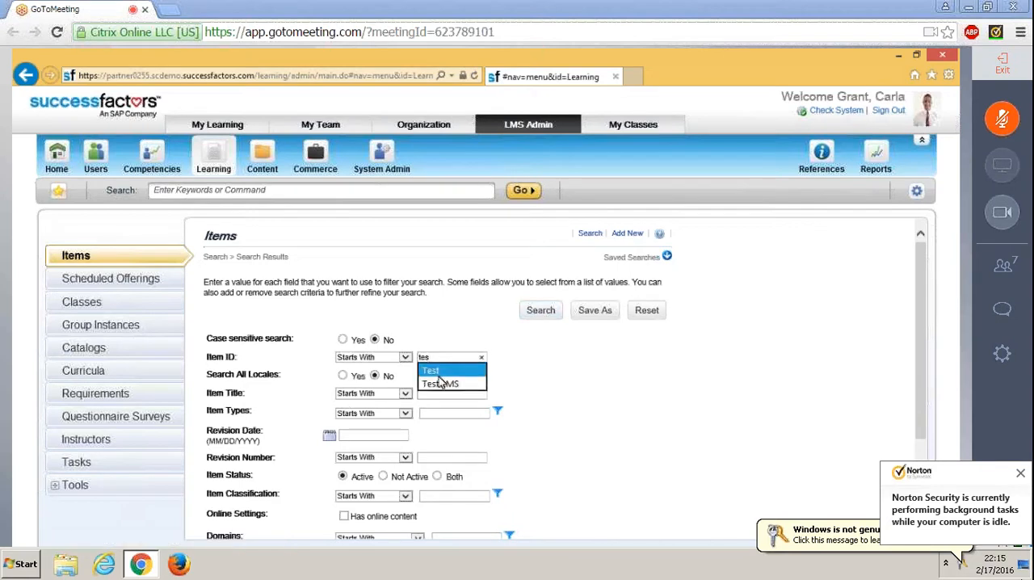
pyautogui.click(440, 385)
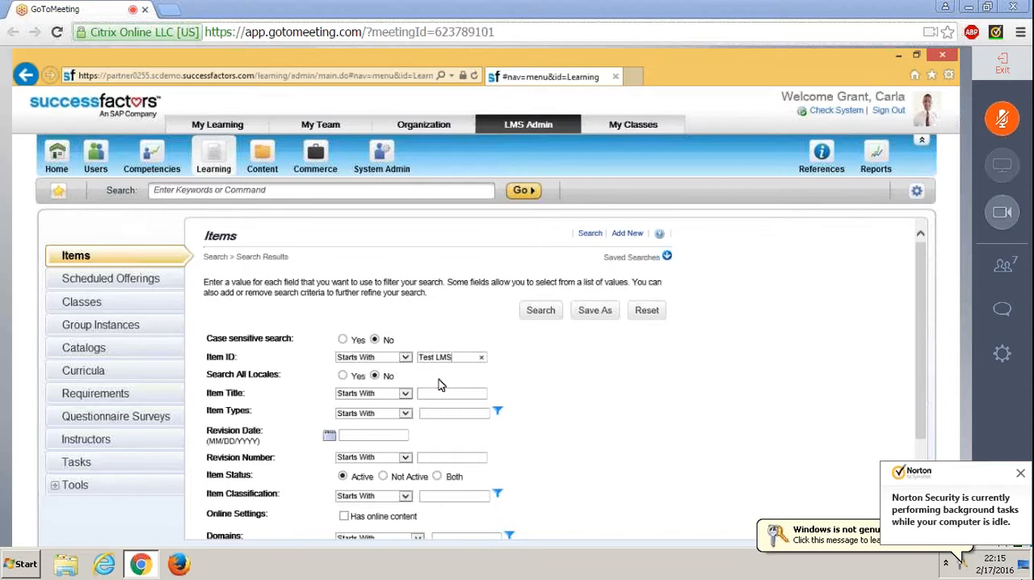
pyautogui.click(548, 311)
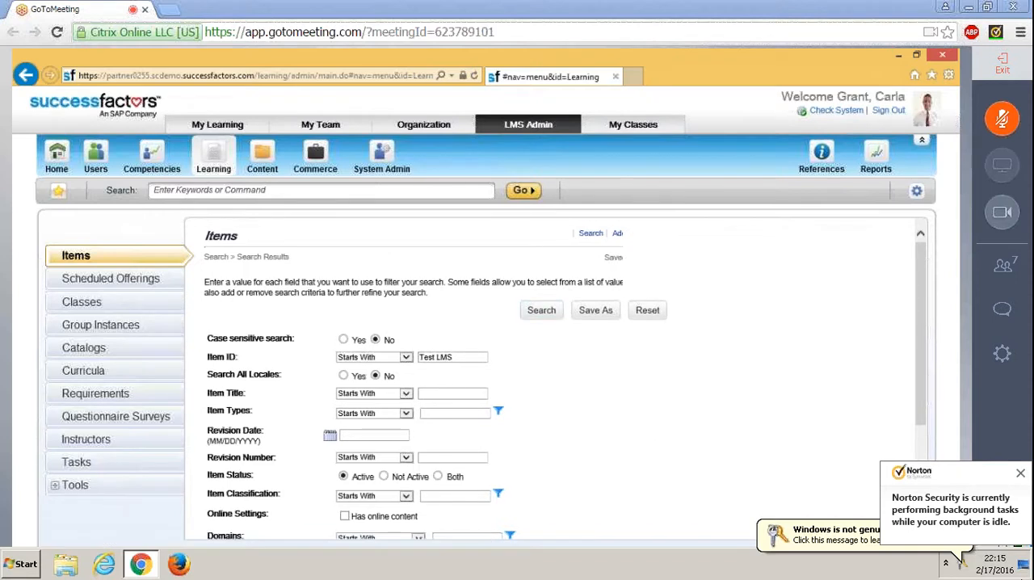
pyautogui.scroll(-3, 437, 379)
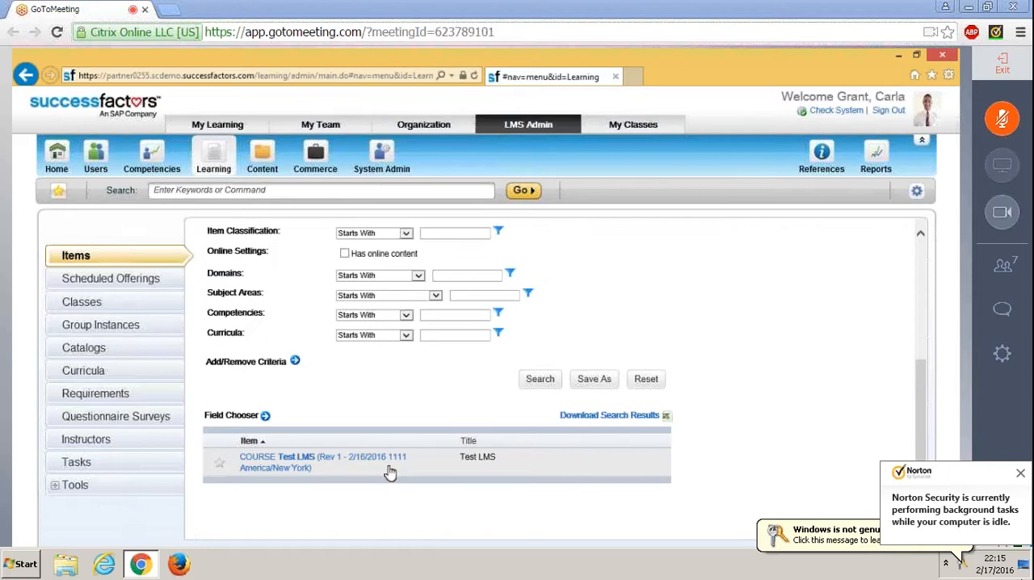
pyautogui.click(366, 458)
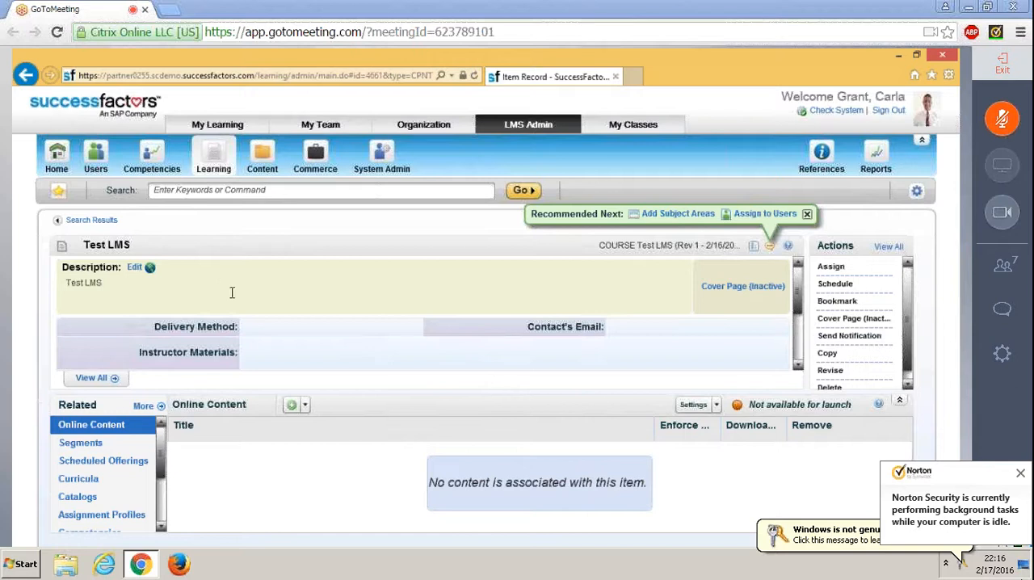
# Step: Review the scheduled offerings and the segments defined for the Test LMS course
pyautogui.click(149, 467)
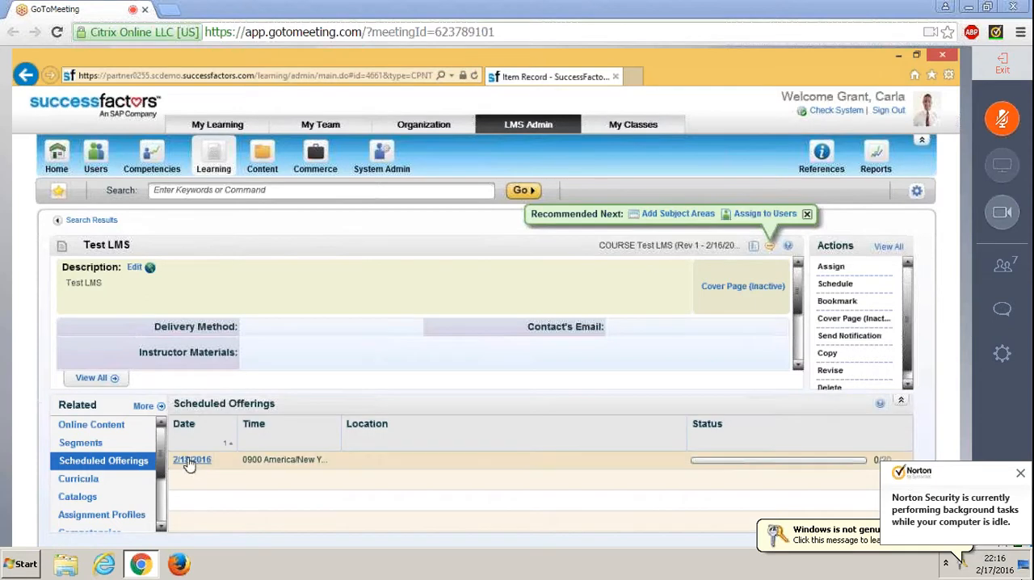
pyautogui.click(117, 443)
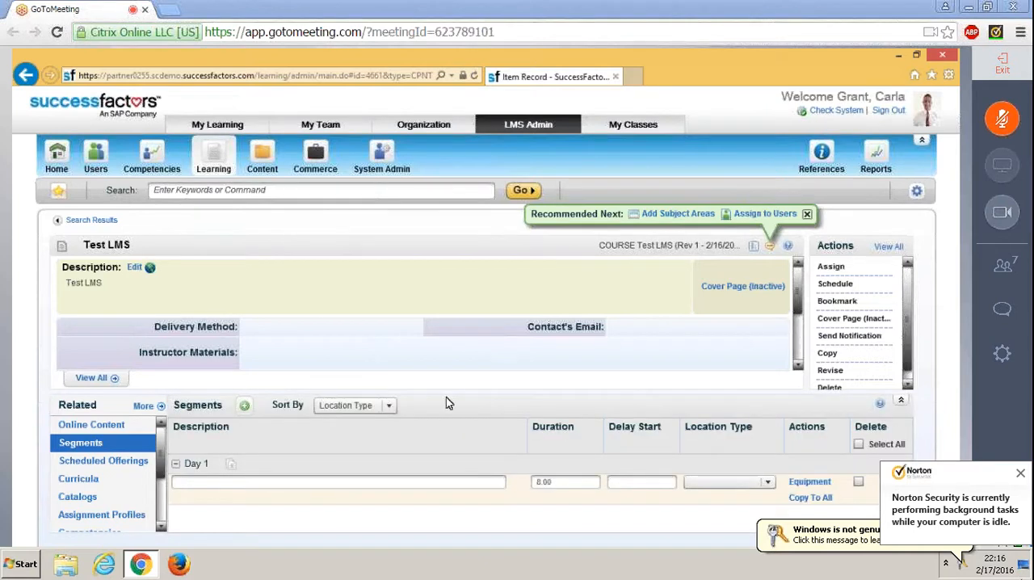
# Step: Start a new scheduled offering for the Test LMS course with start date 02/23/2016 and start time 0900
pyautogui.click(835, 284)
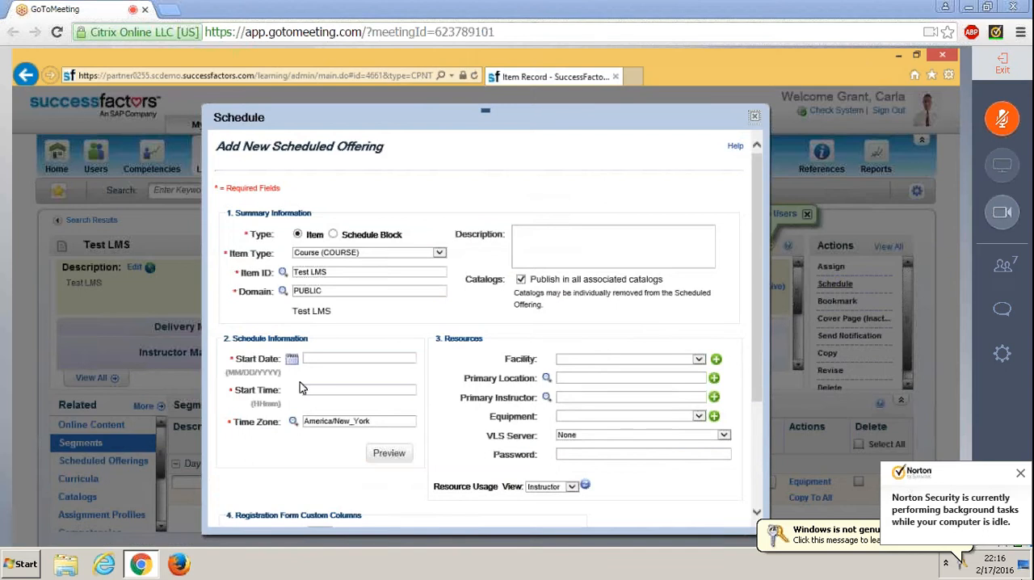
pyautogui.click(291, 359)
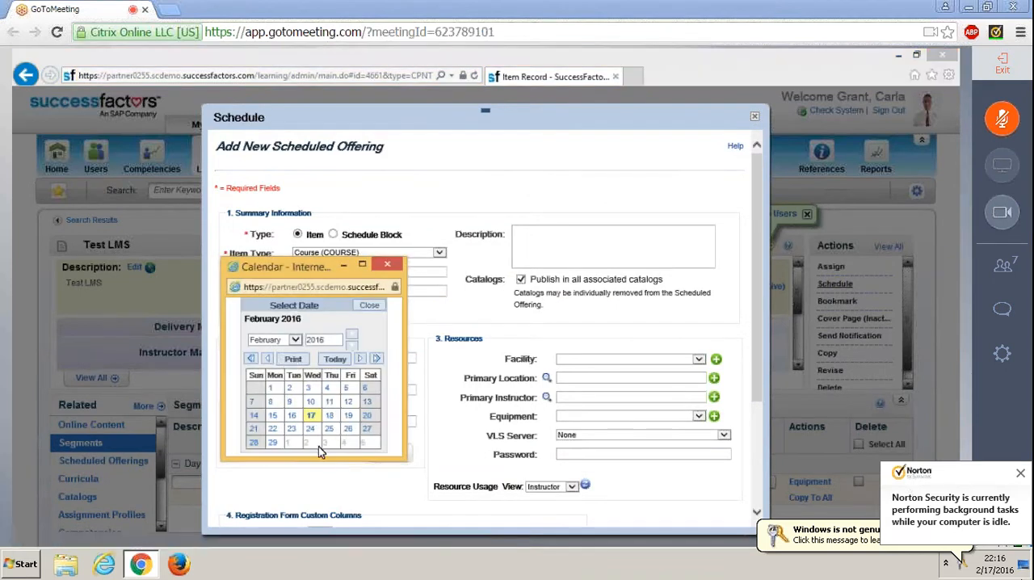
pyautogui.click(293, 429)
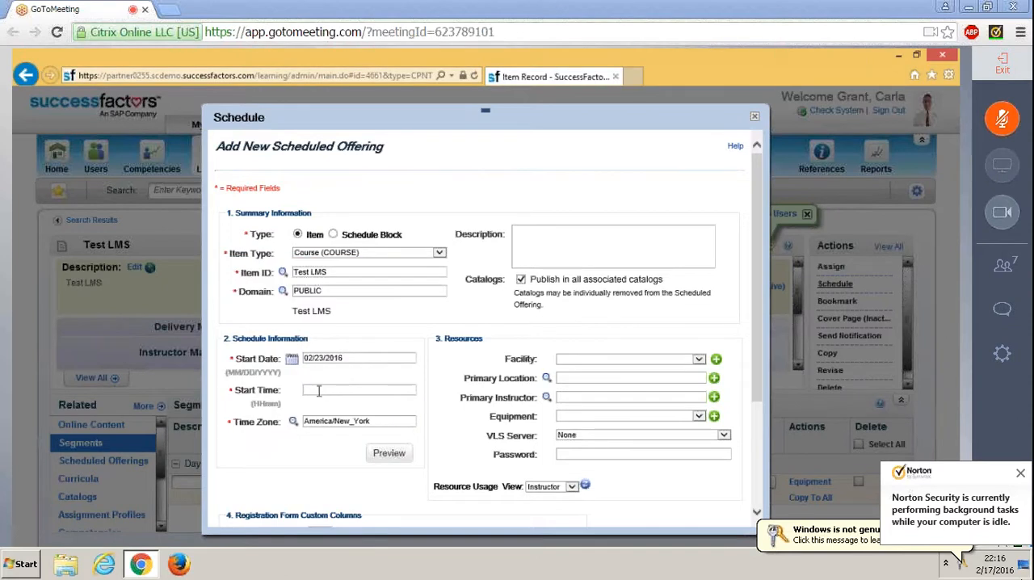
pyautogui.click(318, 391)
pyautogui.write('09')
pyautogui.press('Down')
pyautogui.press('Return')
# Step: Assign the AMS (Amsterdam Office) facility and the LAB-AMS-01 primary location to the new offering
pyautogui.click(698, 357)
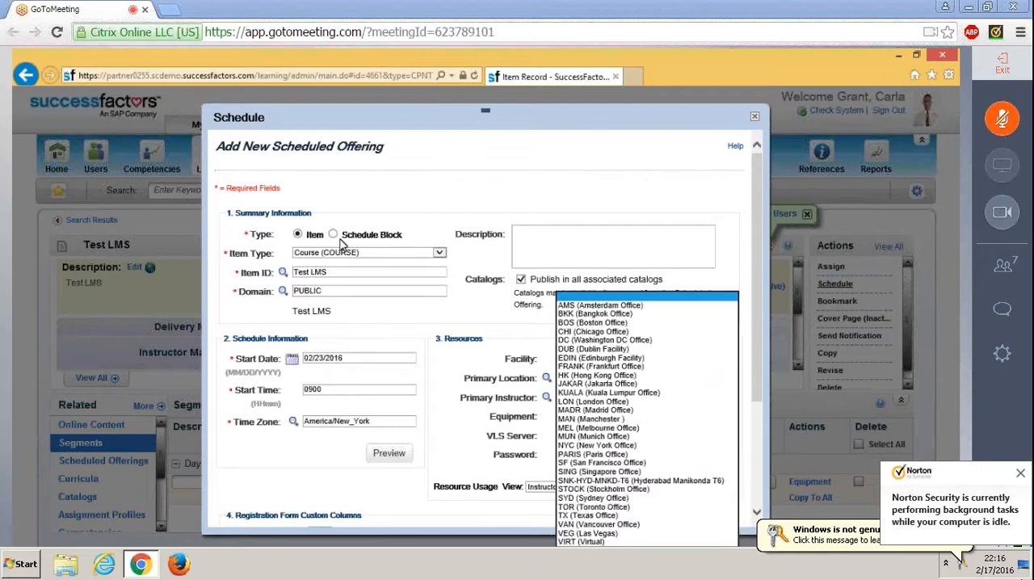
pyautogui.click(569, 308)
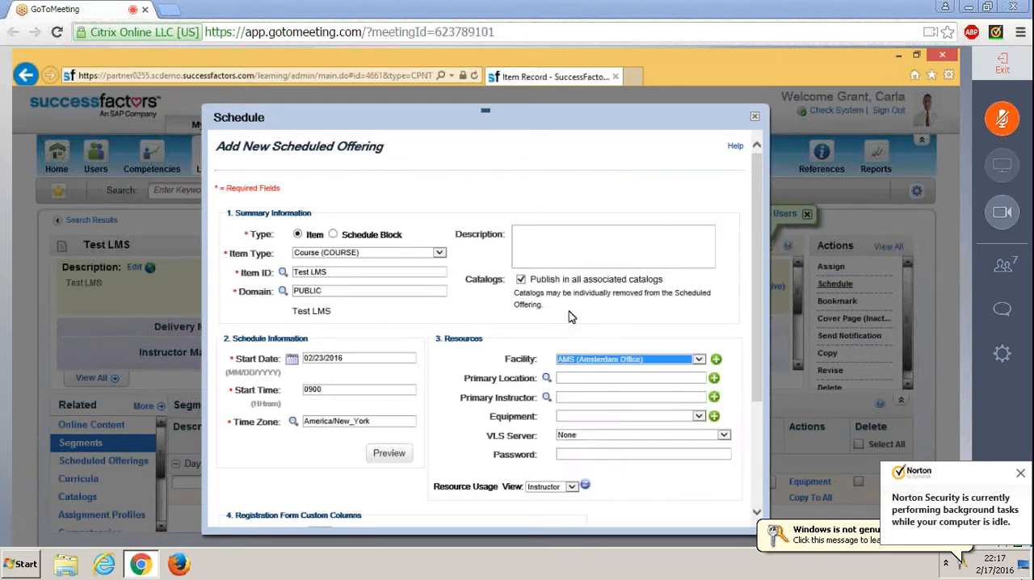
pyautogui.click(545, 378)
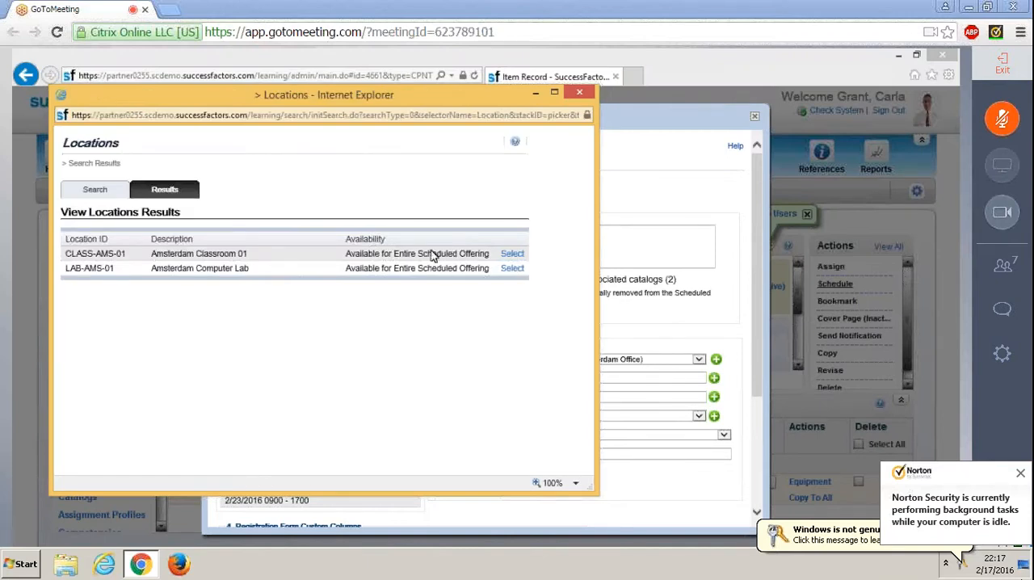
pyautogui.click(511, 270)
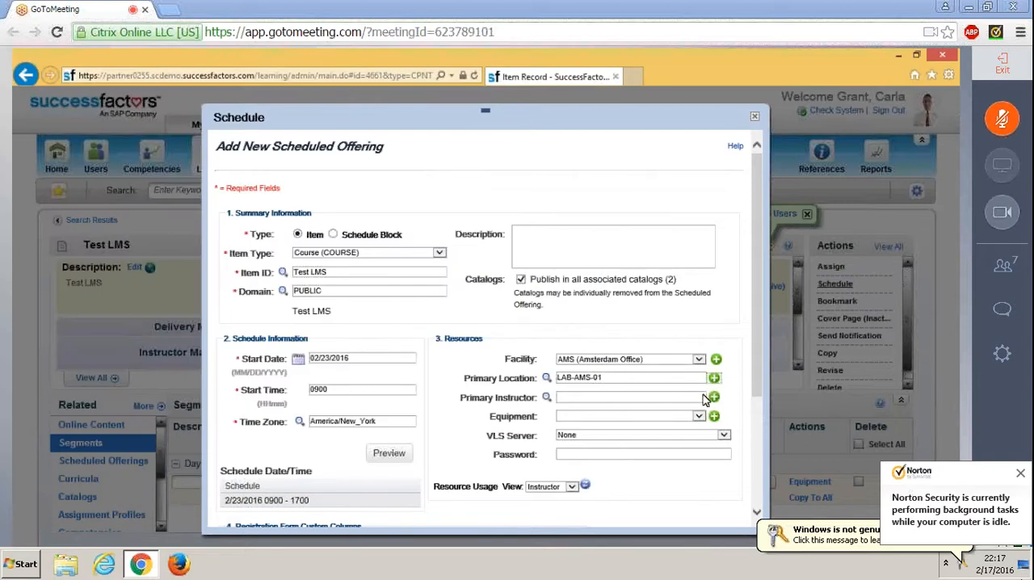
# Step: Choose the first listed primary instructor and the DVD Player (DVD2) equipment, and save the scheduled offering
pyautogui.click(545, 397)
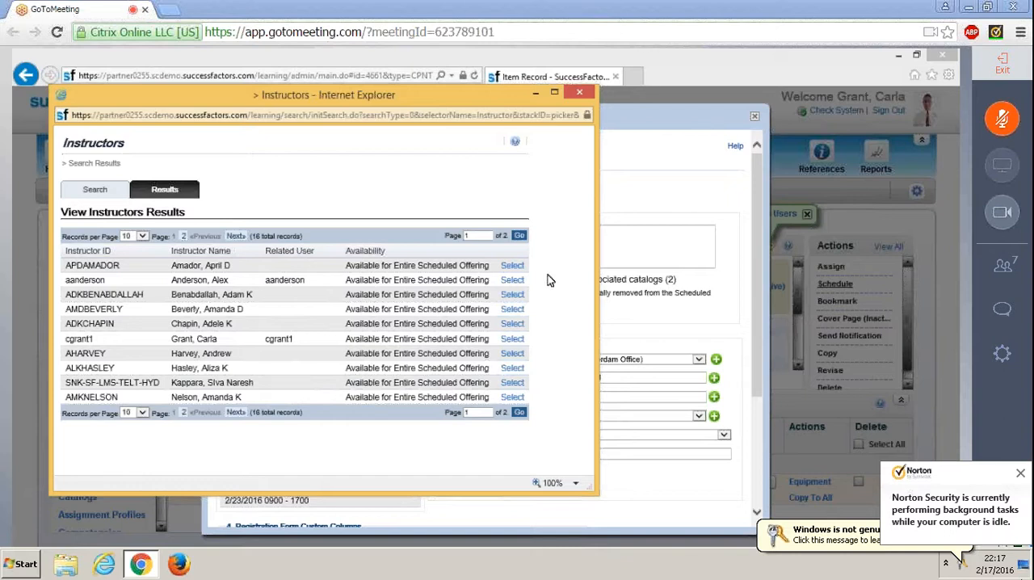
pyautogui.click(516, 270)
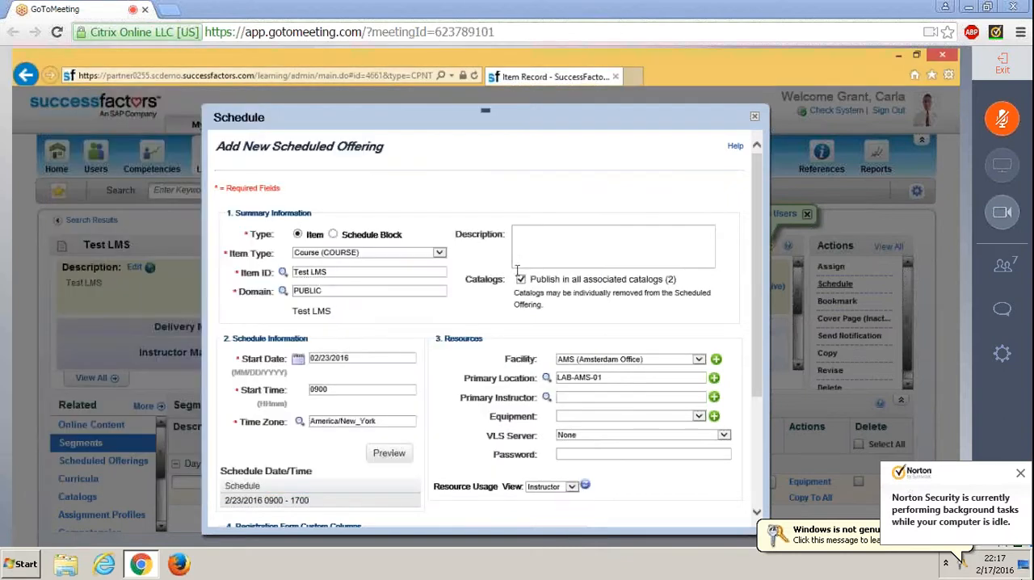
pyautogui.click(577, 416)
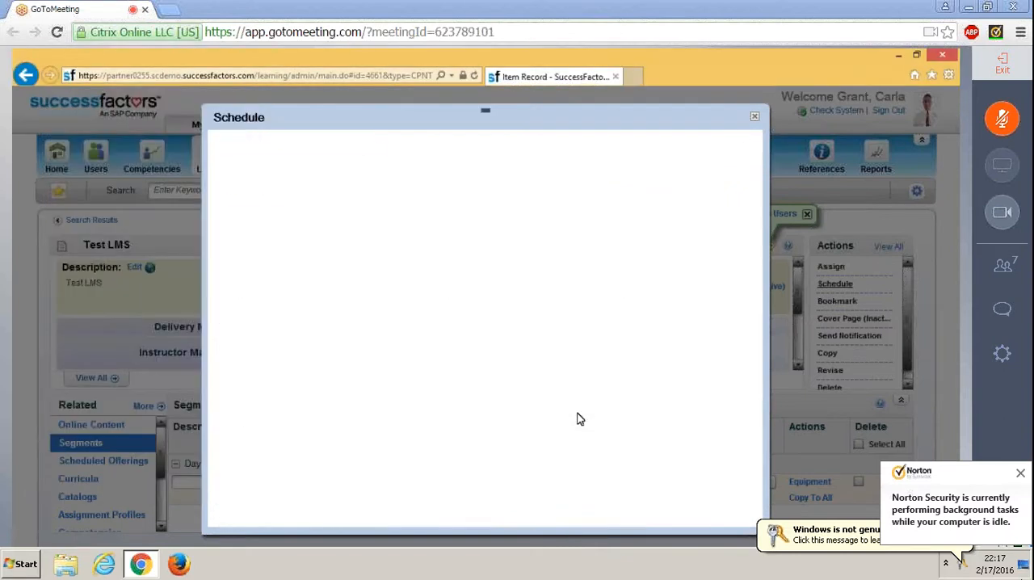
pyautogui.click(577, 417)
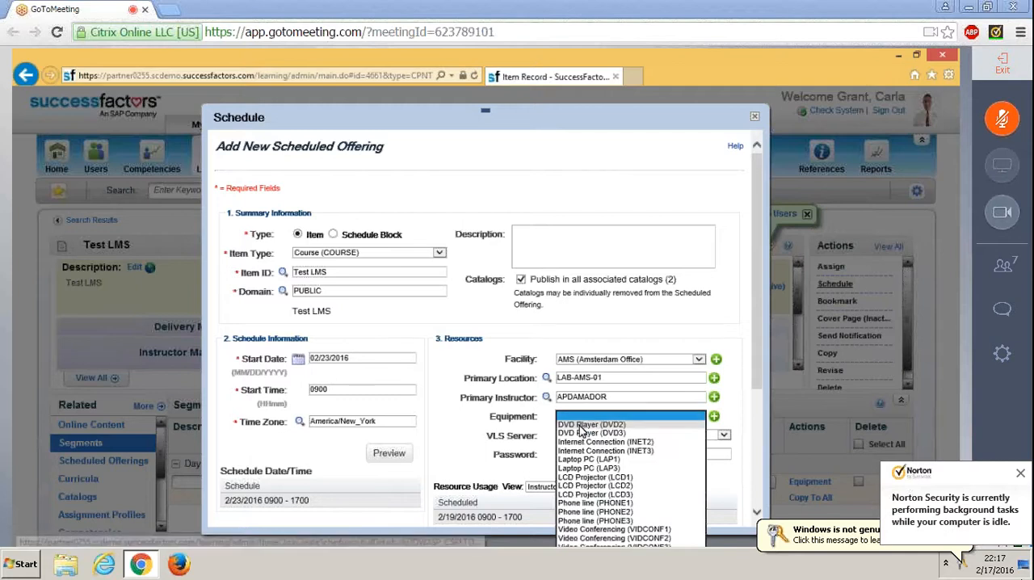
pyautogui.click(579, 425)
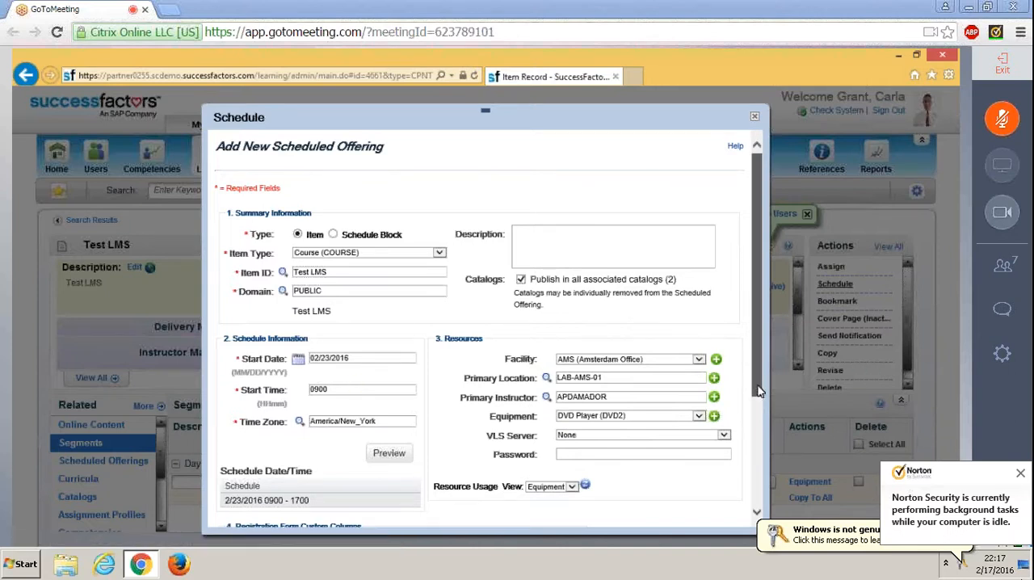
pyautogui.moveTo(757, 391); pyautogui.dragTo(770, 485)
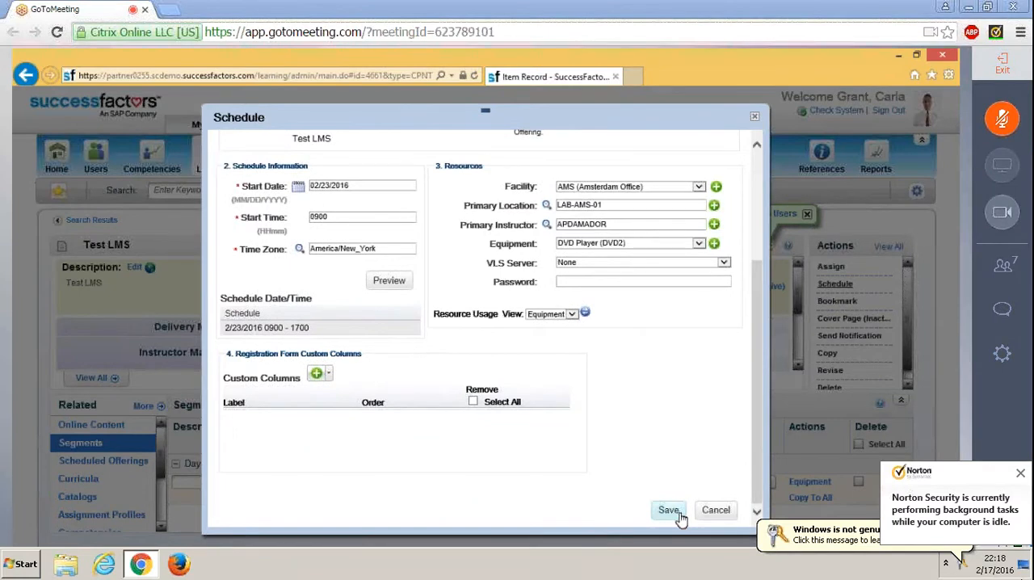
pyautogui.click(668, 510)
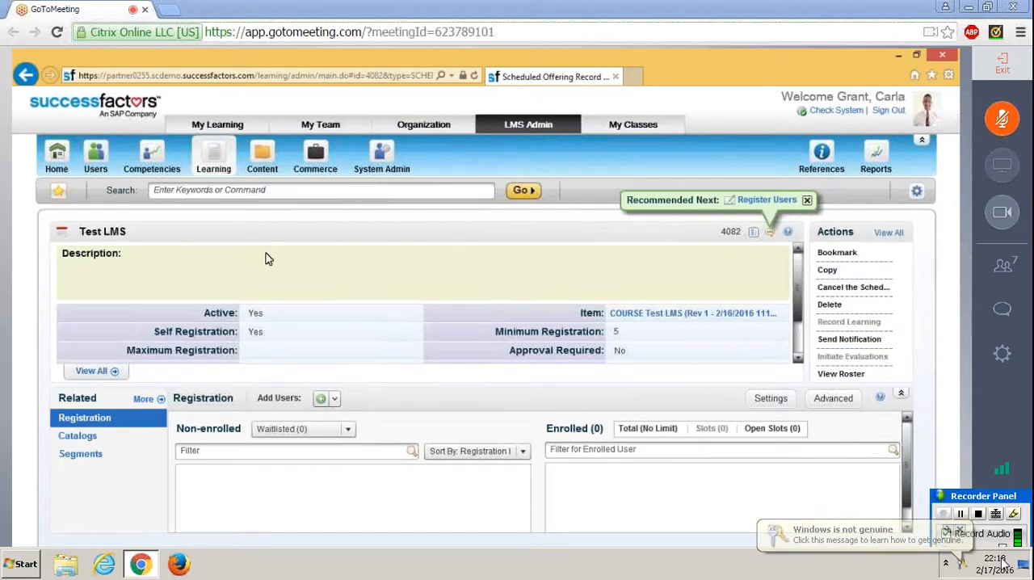
# Step: Examine all additional settings of the new offering, including summary, physical schedule, registration and VLS settings, and close them
pyautogui.click(103, 373)
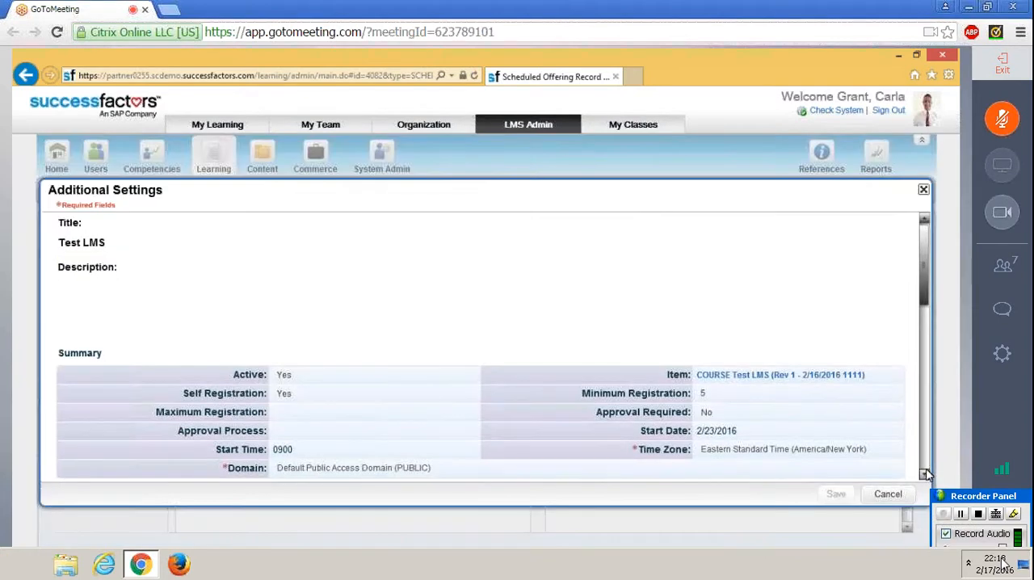
pyautogui.scroll(-5, 927, 472)
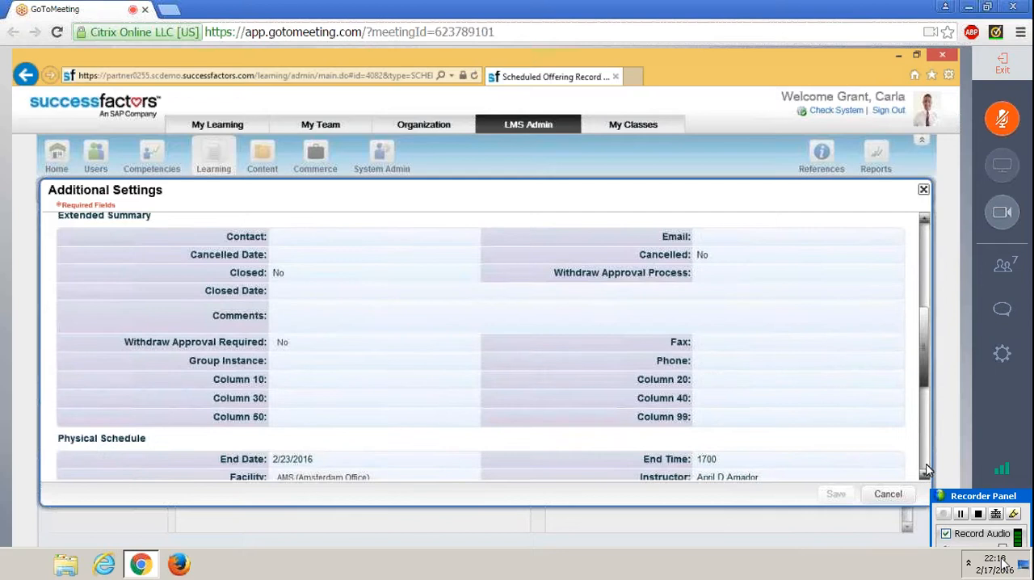
pyautogui.scroll(-5, 919, 448)
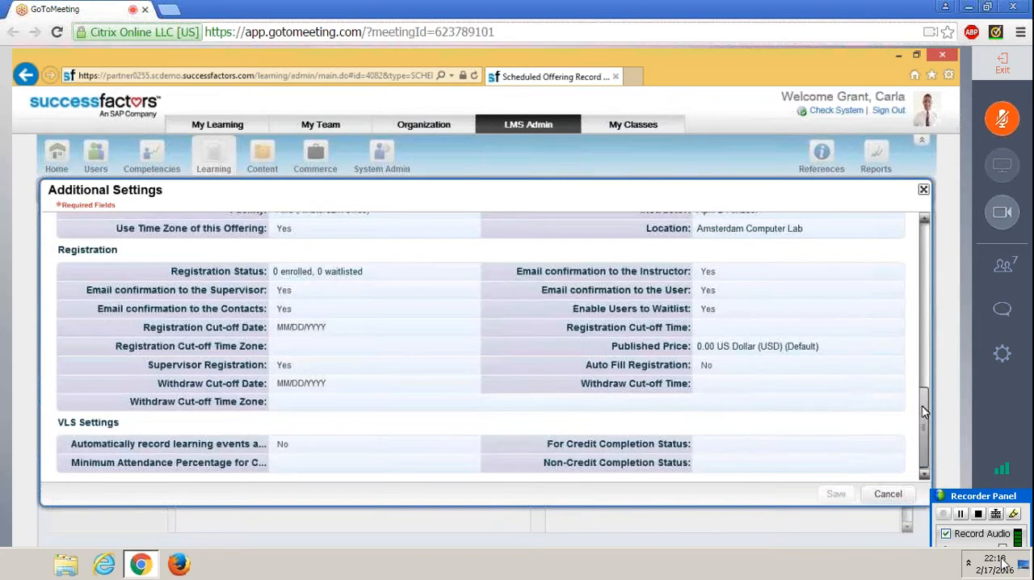
pyautogui.scroll(3, 925, 412)
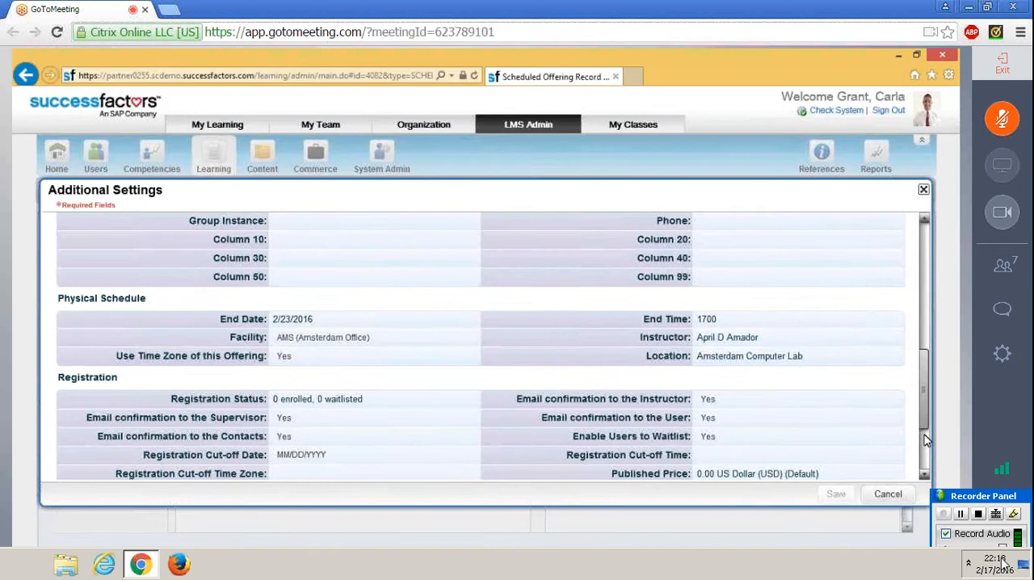
pyautogui.scroll(3, 926, 440)
pyautogui.scroll(-5, 926, 471)
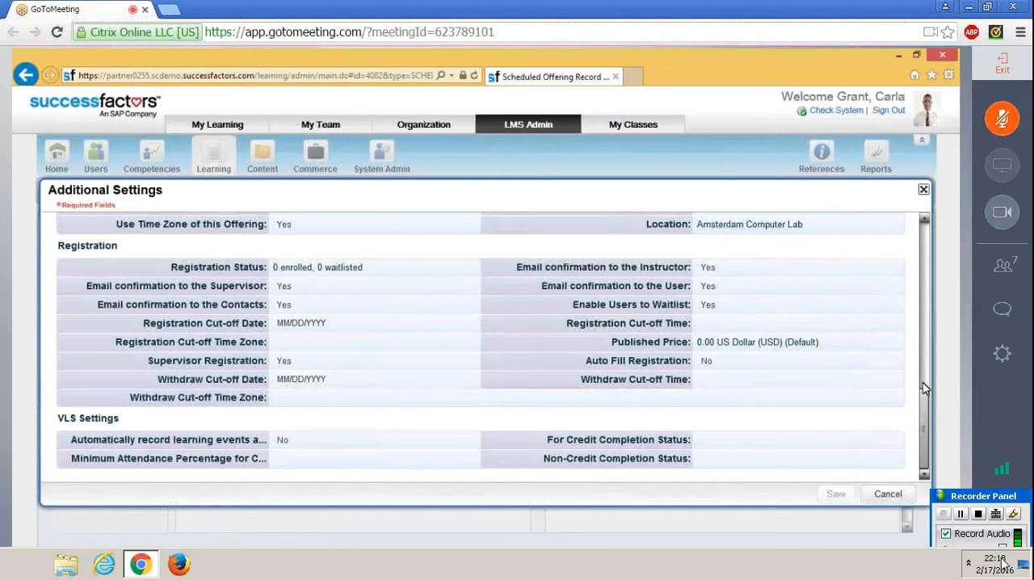
pyautogui.moveTo(923, 383)
pyautogui.mouseDown()
pyautogui.moveTo(923, 372)
pyautogui.moveTo(923, 383)
pyautogui.mouseUp()
pyautogui.scroll(2, 925, 389)
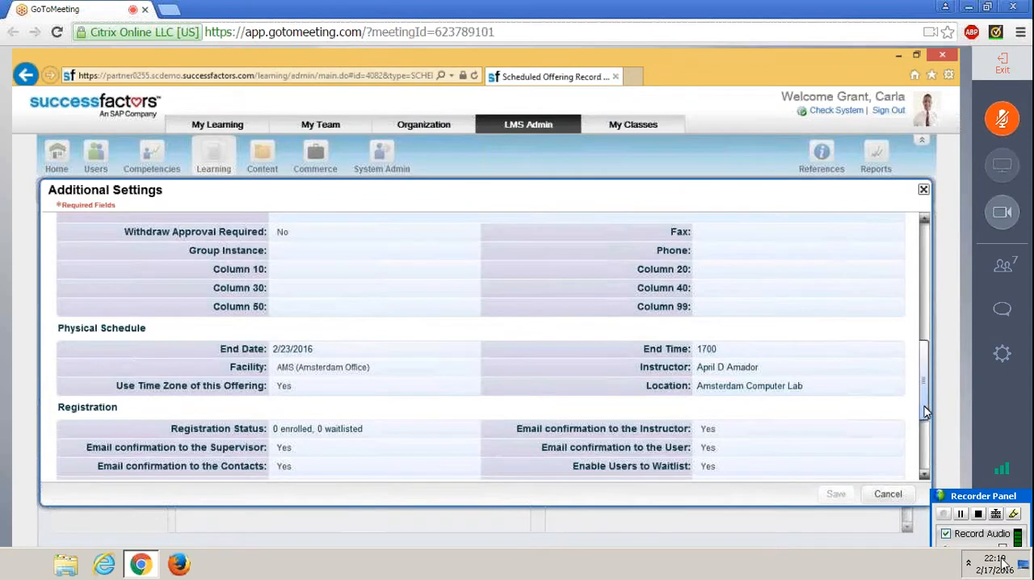
pyautogui.scroll(-2, 923, 388)
pyautogui.scroll(1, 924, 388)
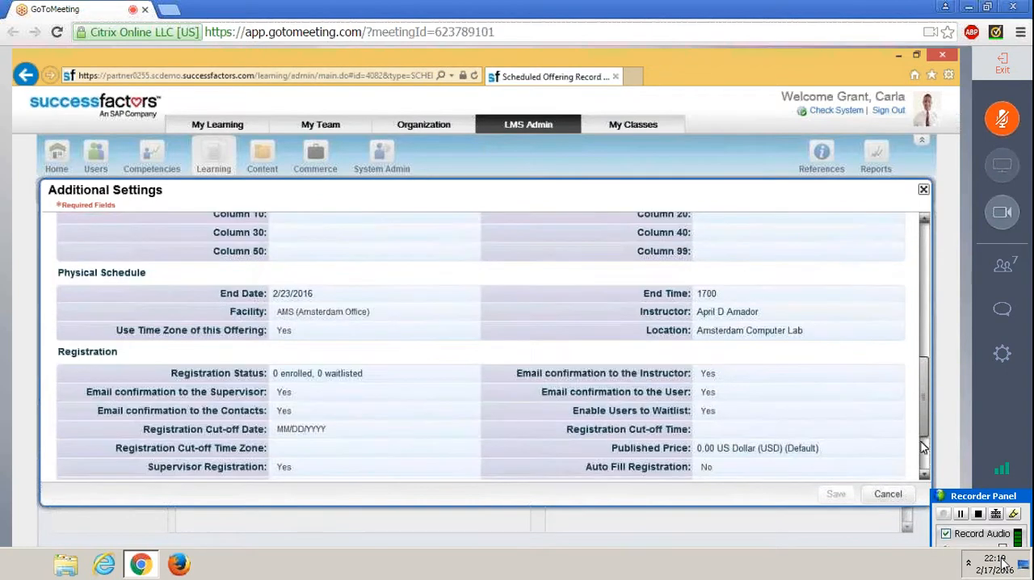
pyautogui.scroll(1, 925, 389)
pyautogui.scroll(4, 925, 388)
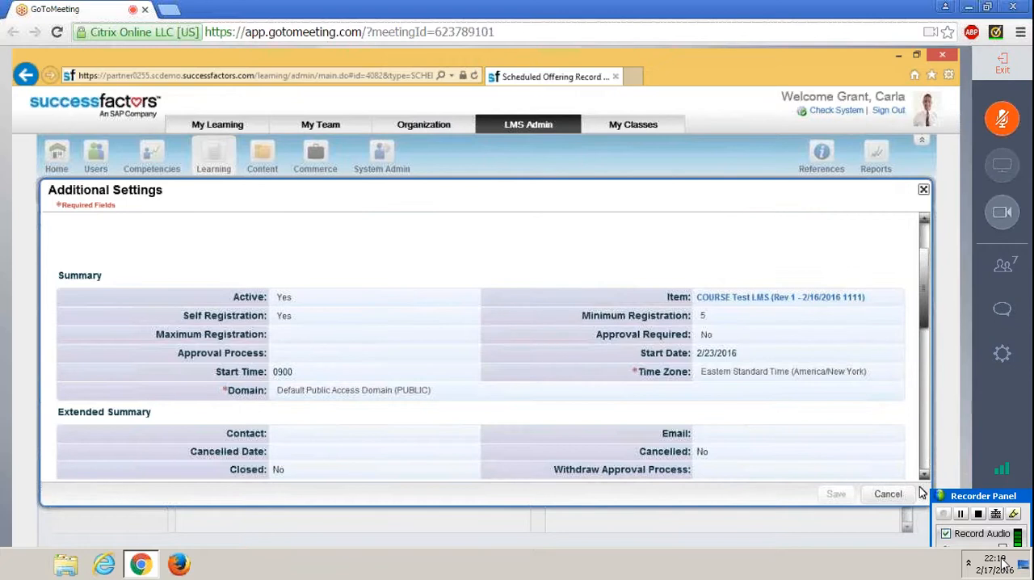
pyautogui.click(922, 190)
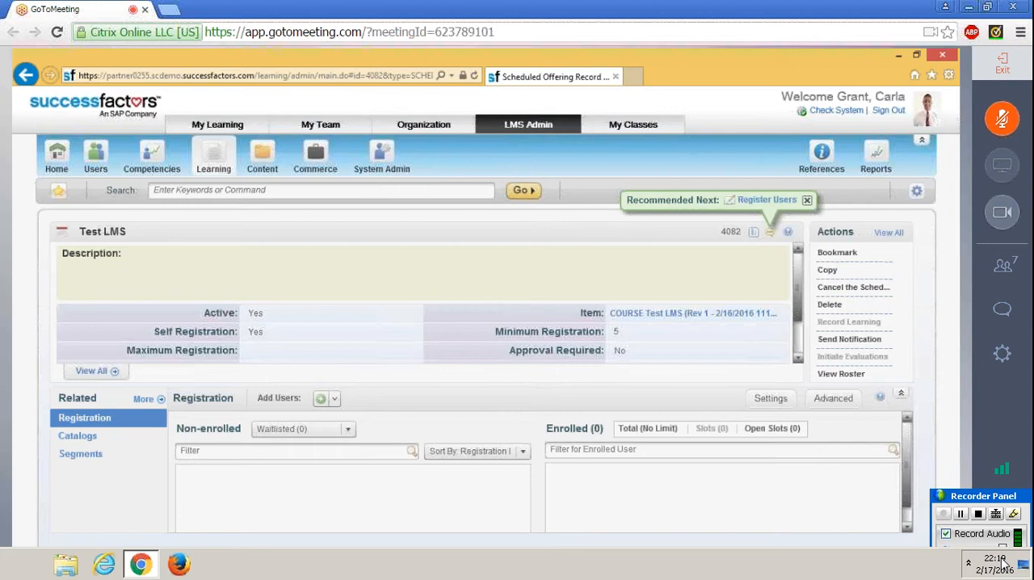
# Step: Check the 0900 - 1700 segment of 2/23/2016 for its location, instructor and equipment resources, and close it without changes
pyautogui.click(146, 453)
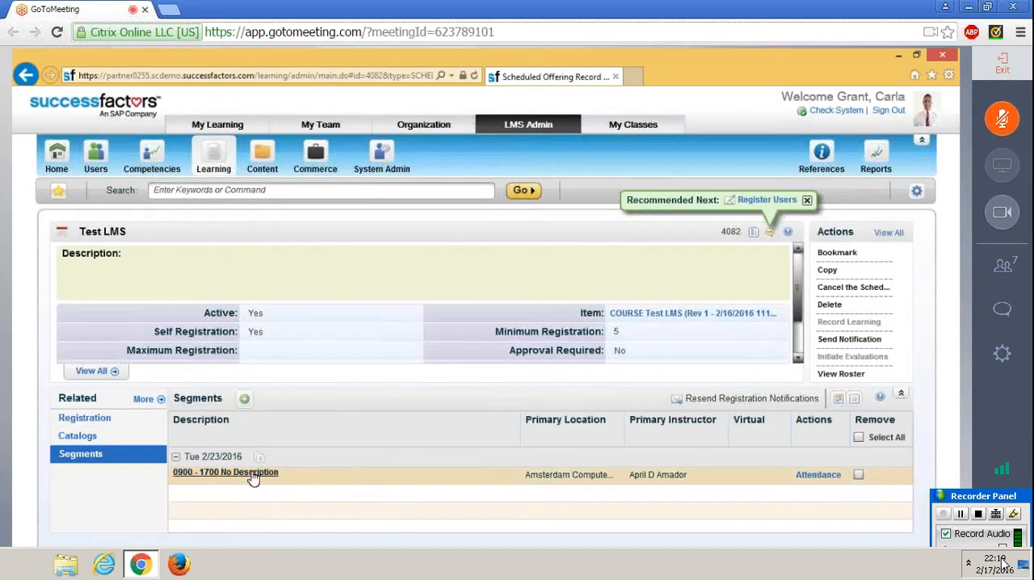
pyautogui.click(253, 473)
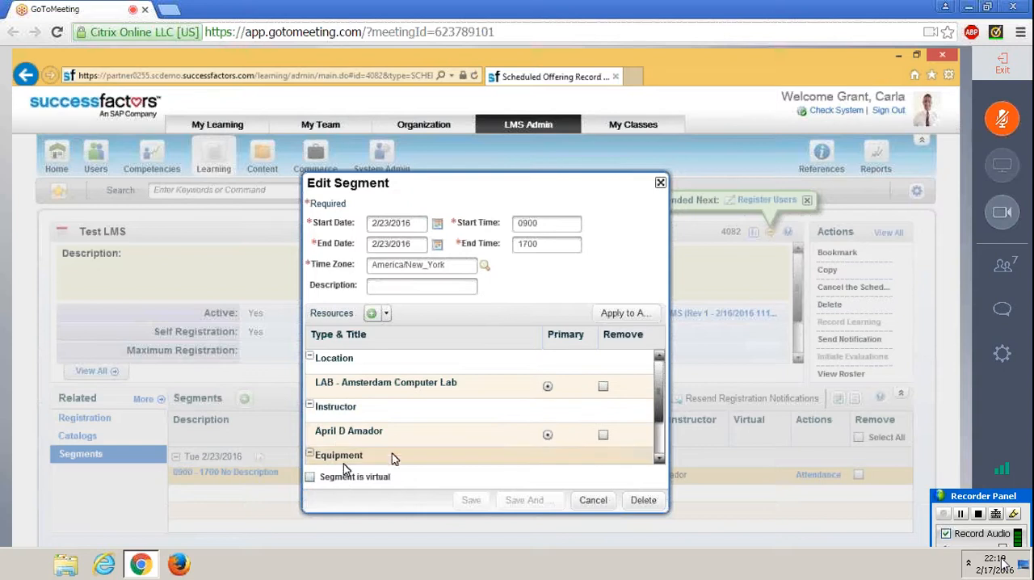
pyautogui.click(660, 447)
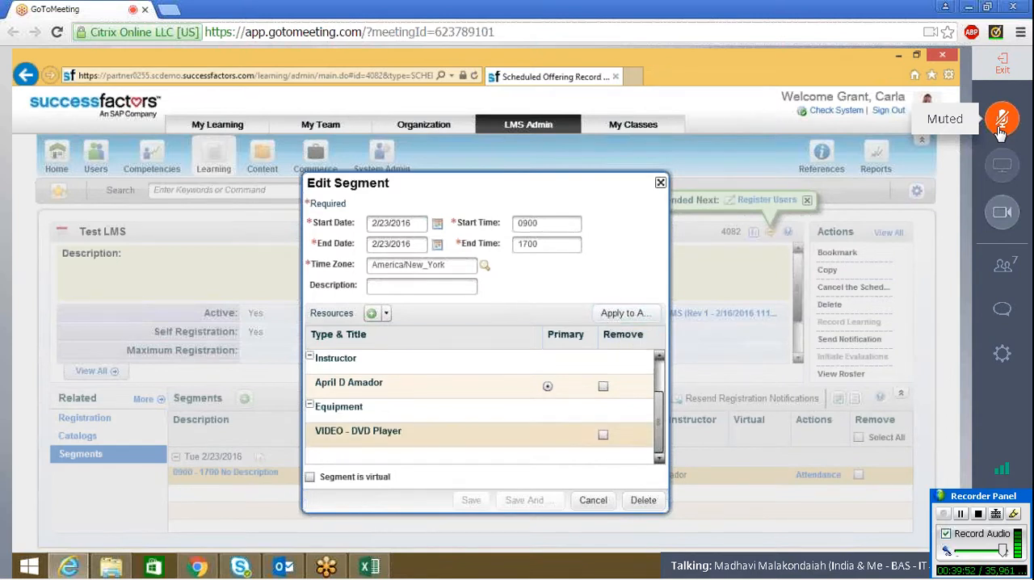
pyautogui.scroll(2, 664, 381)
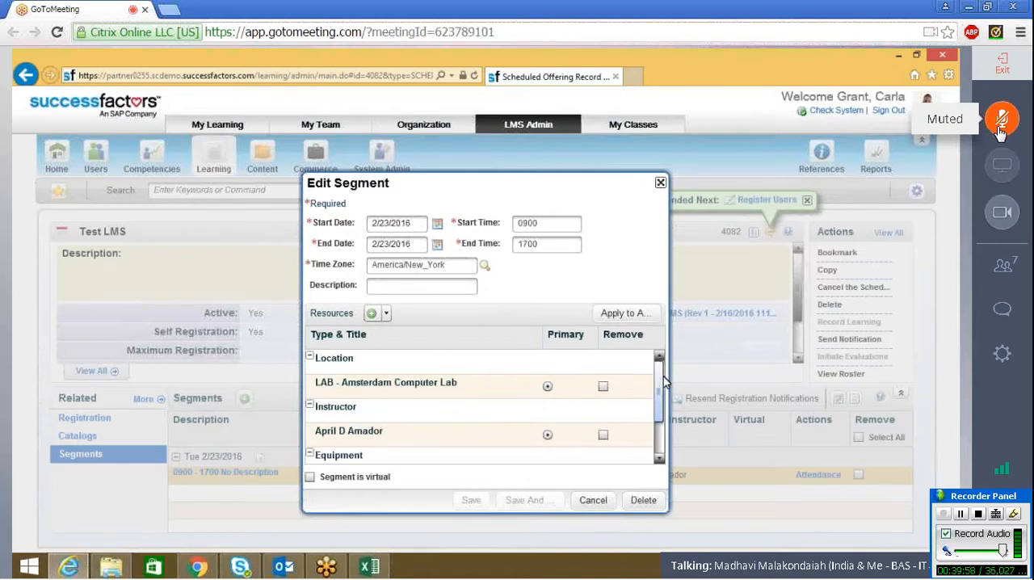
pyautogui.click(1000, 121)
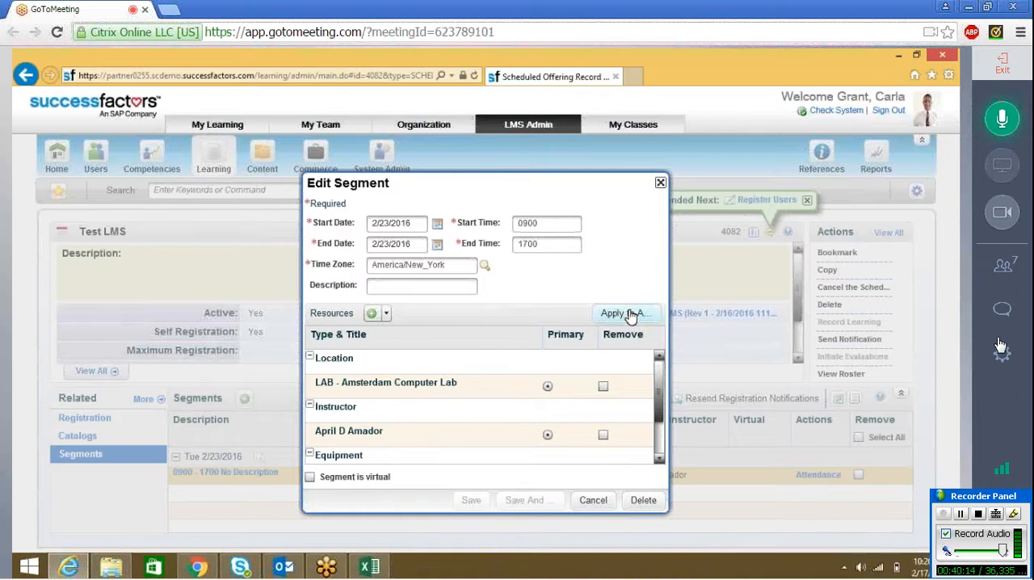
pyautogui.click(1000, 122)
pyautogui.click(1000, 121)
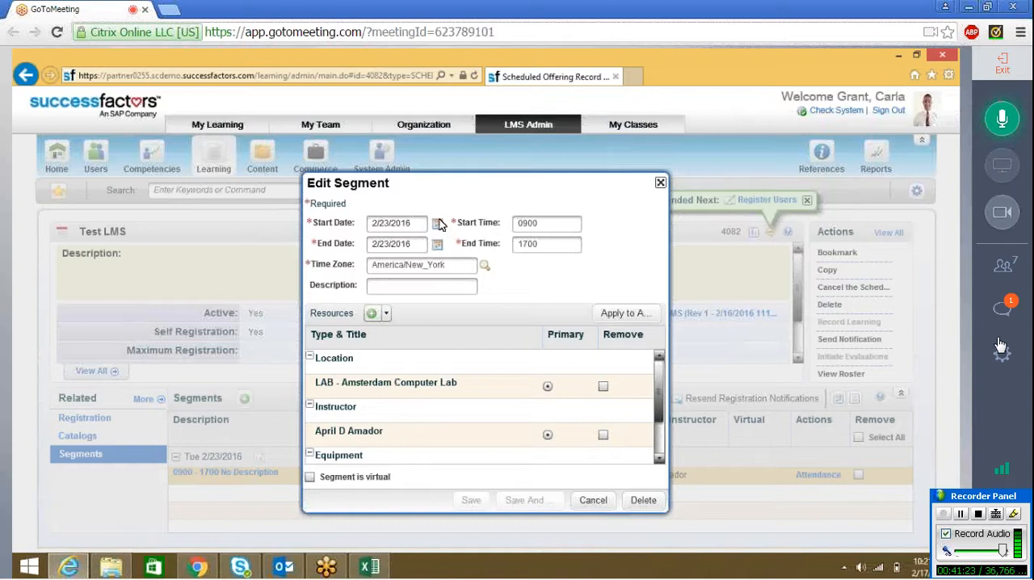
pyautogui.click(661, 183)
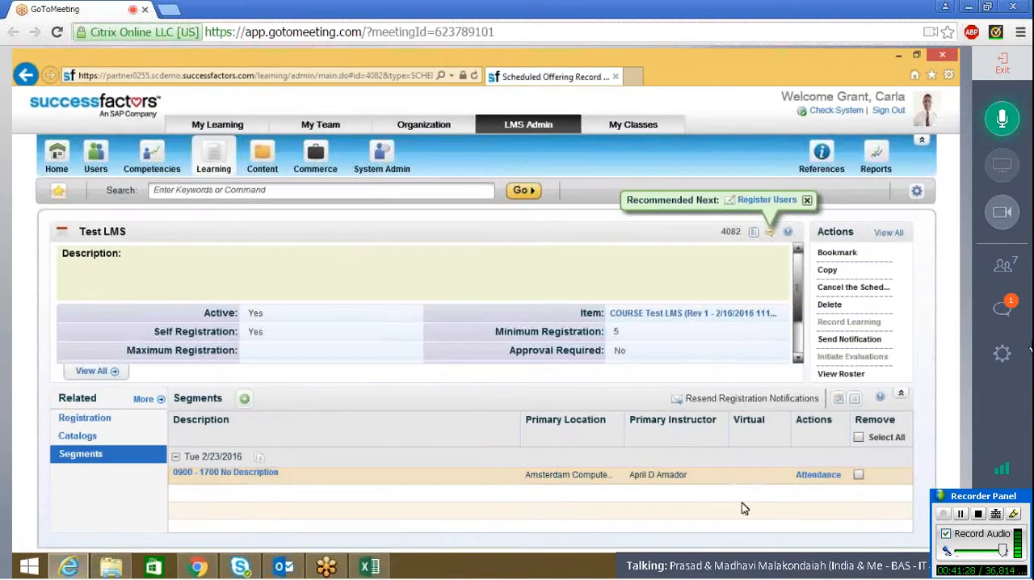
pyautogui.click(1003, 120)
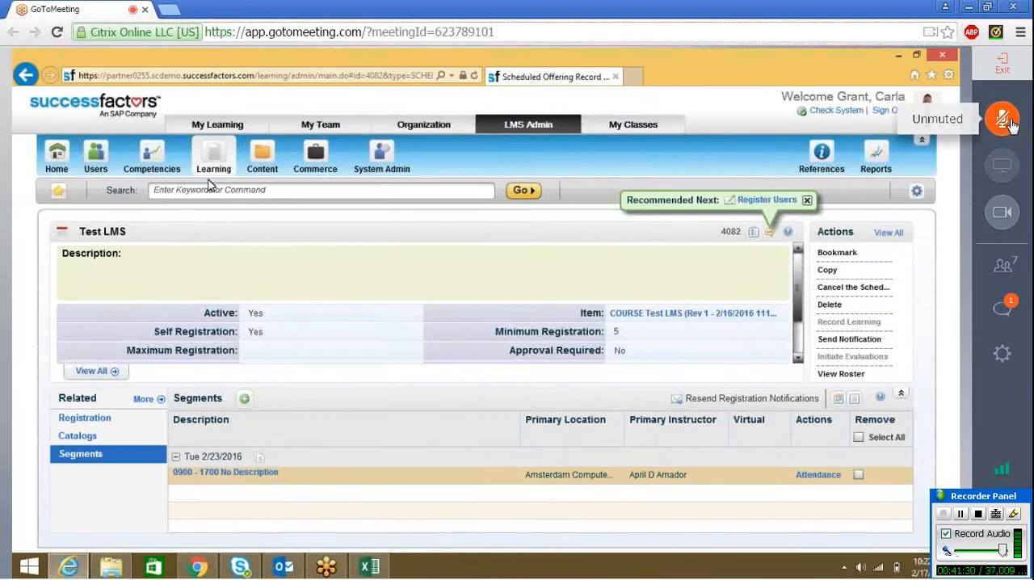
# Step: Search the learning items for item ID "Test LMS" and open the matching course record
pyautogui.click(218, 162)
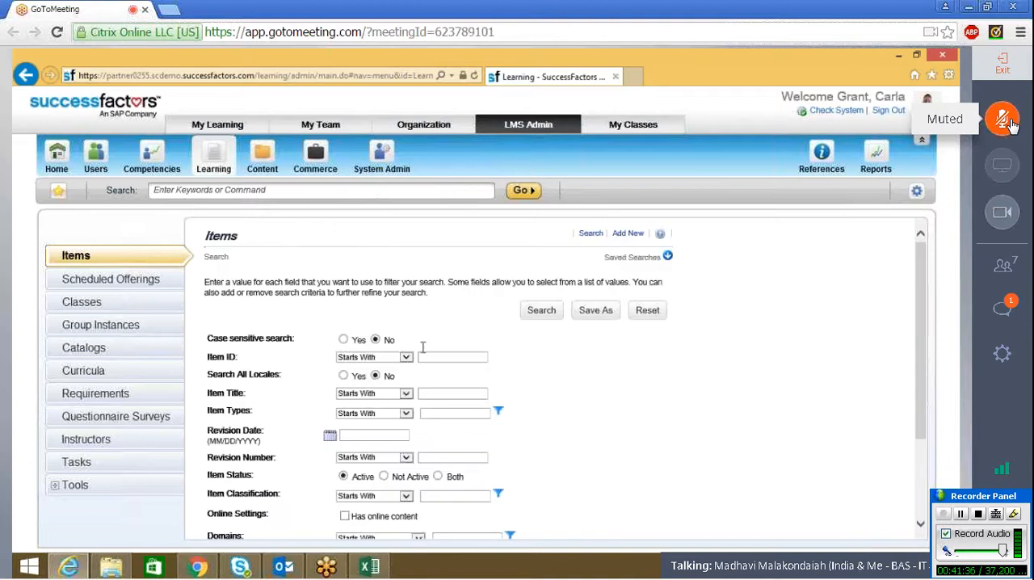
pyautogui.click(428, 358)
pyautogui.write('te')
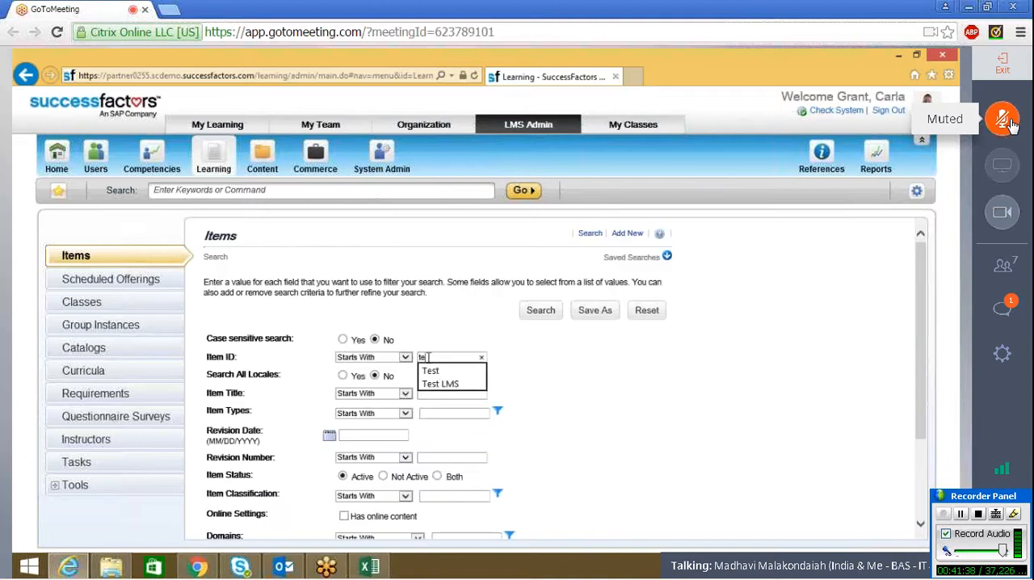
pyautogui.write('st LMS')
pyautogui.click(541, 314)
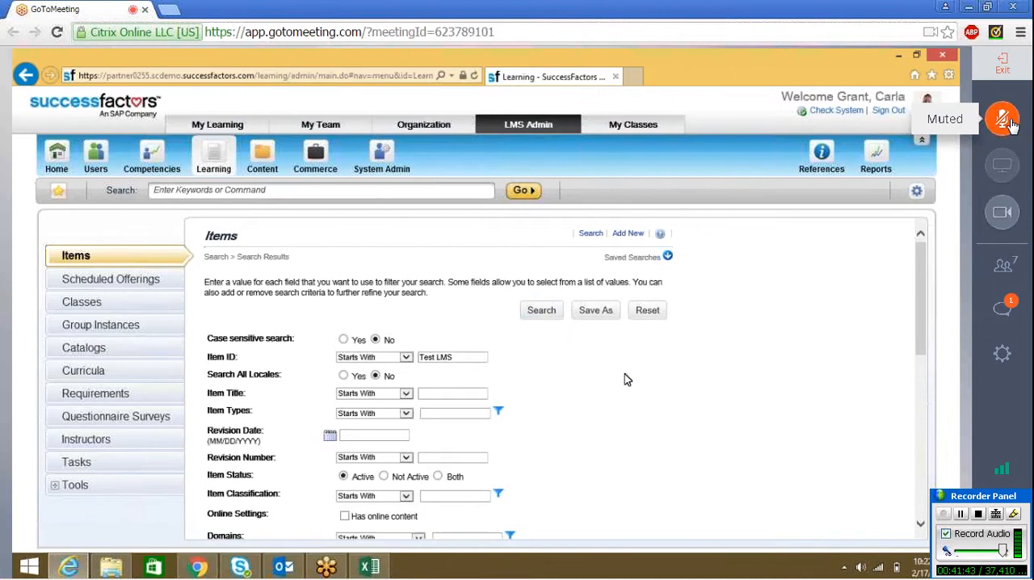
pyautogui.scroll(-3, 627, 380)
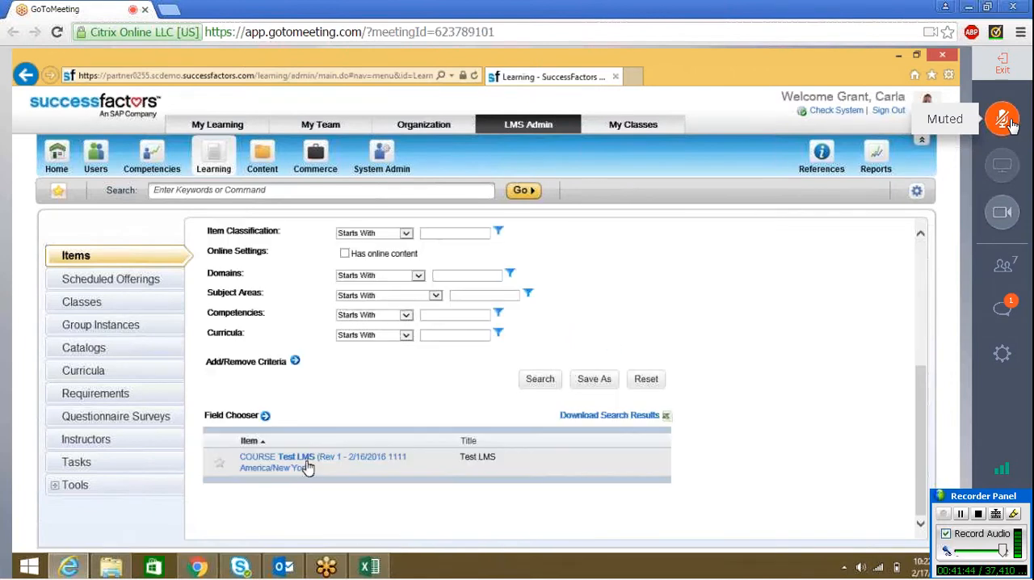
pyautogui.click(263, 461)
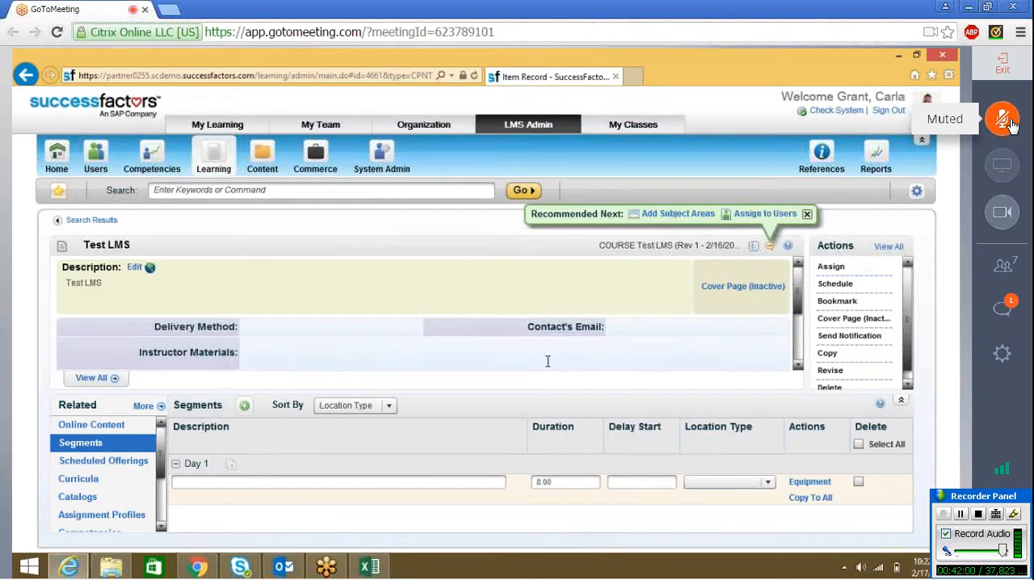
# Step: Fill in a new scheduled offering for the course with start date 02/14/2016 and start time 0900, and submit it
pyautogui.click(829, 287)
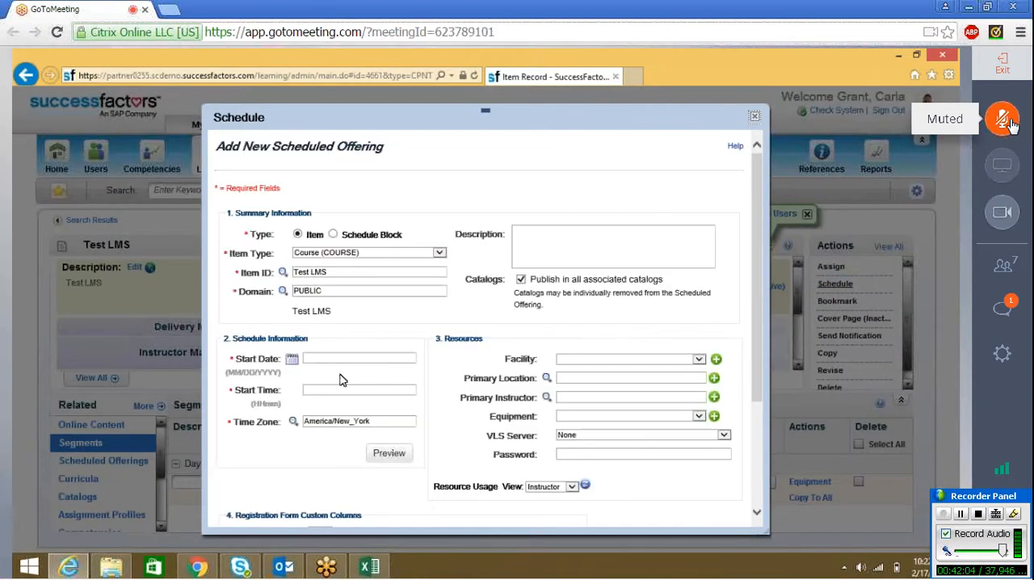
pyautogui.click(292, 361)
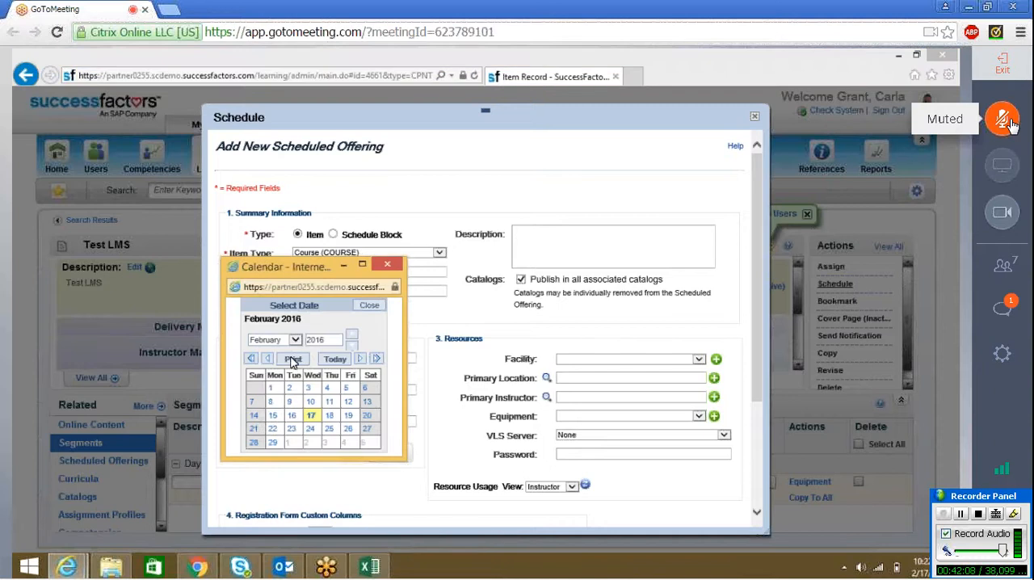
pyautogui.click(254, 416)
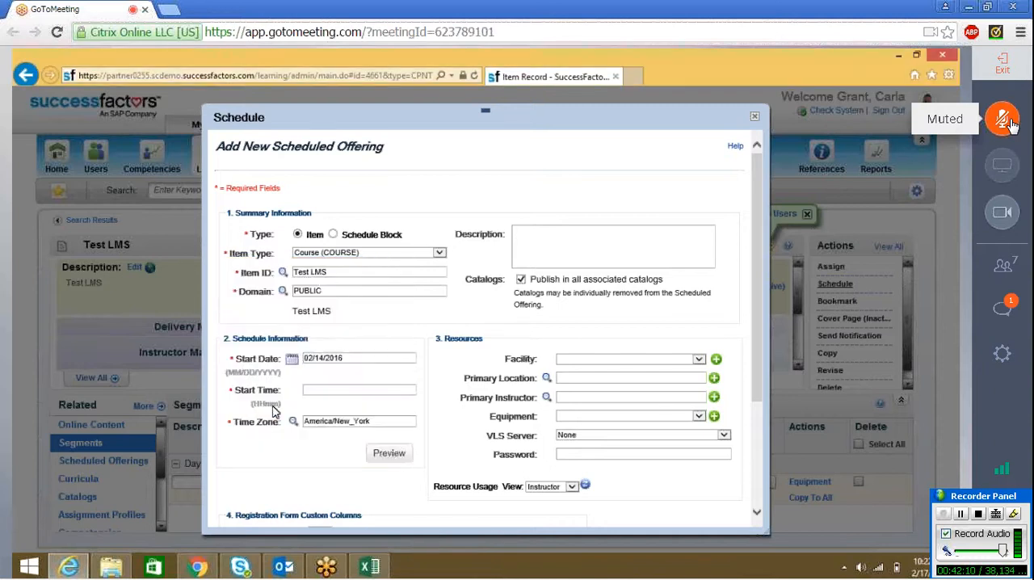
pyautogui.click(317, 390)
pyautogui.write('09')
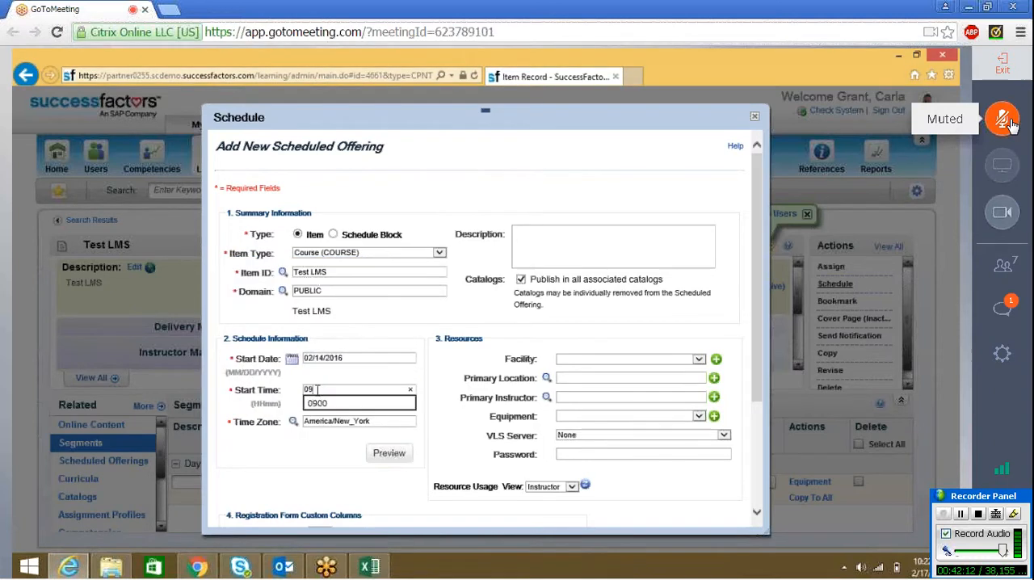
pyautogui.press('Down')
pyautogui.press('Return')
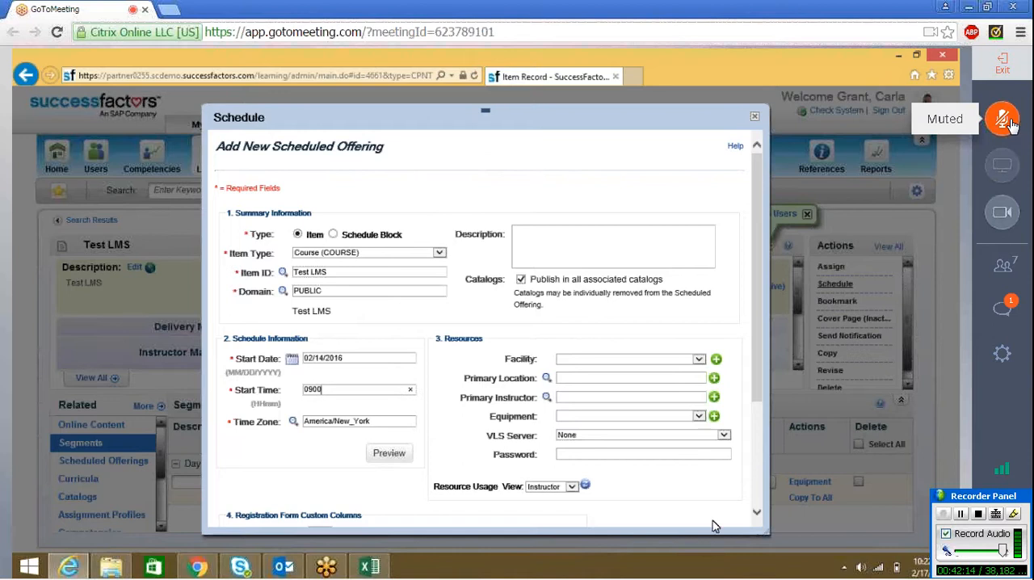
pyautogui.scroll(-5, 756, 463)
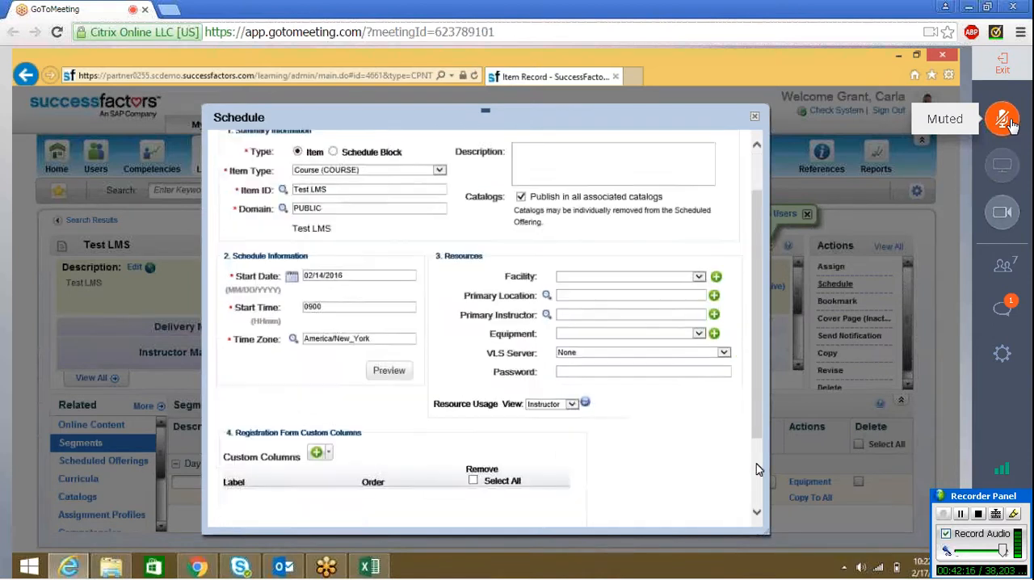
pyautogui.click(670, 511)
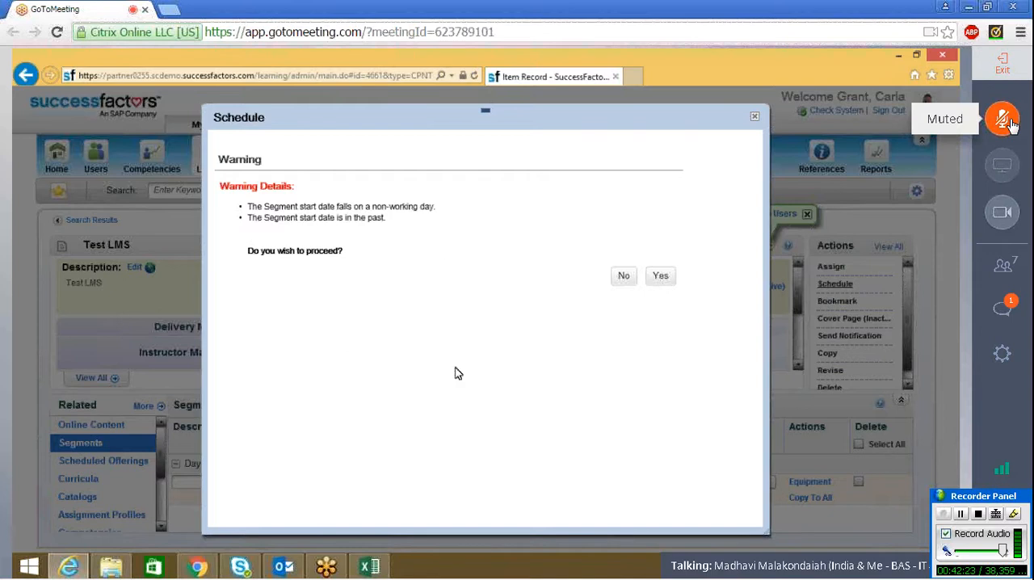
pyautogui.click(1010, 119)
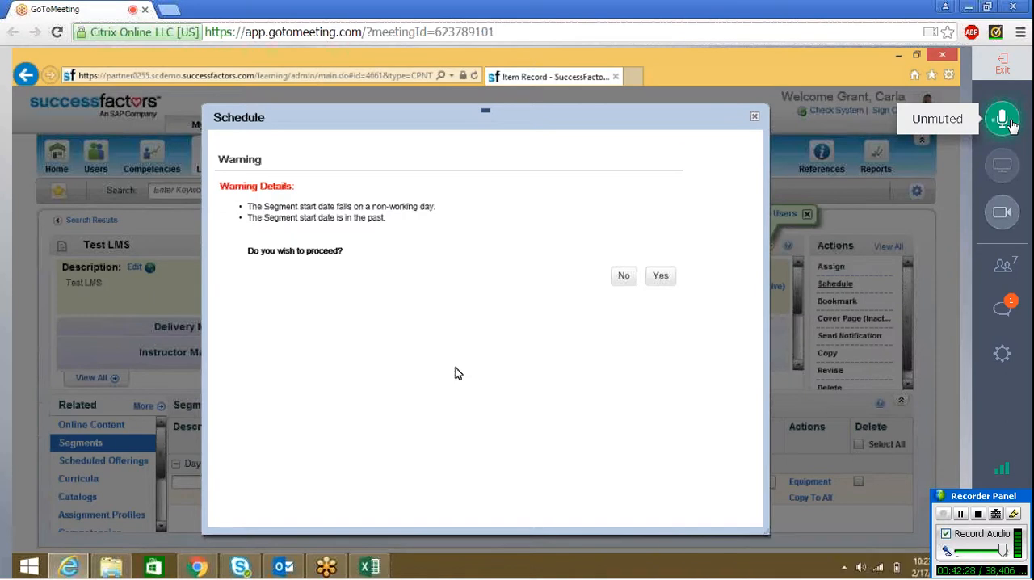
pyautogui.click(1010, 120)
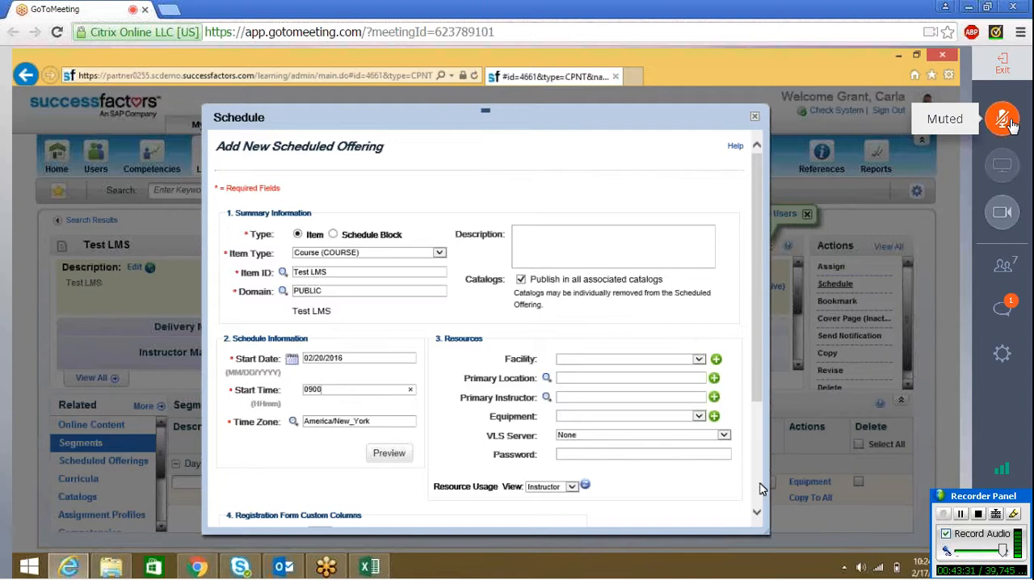
# Step: Submit the offering with start date 02/20/2016 and start time 0900, and agree to proceed on a non-working day
pyautogui.click(669, 510)
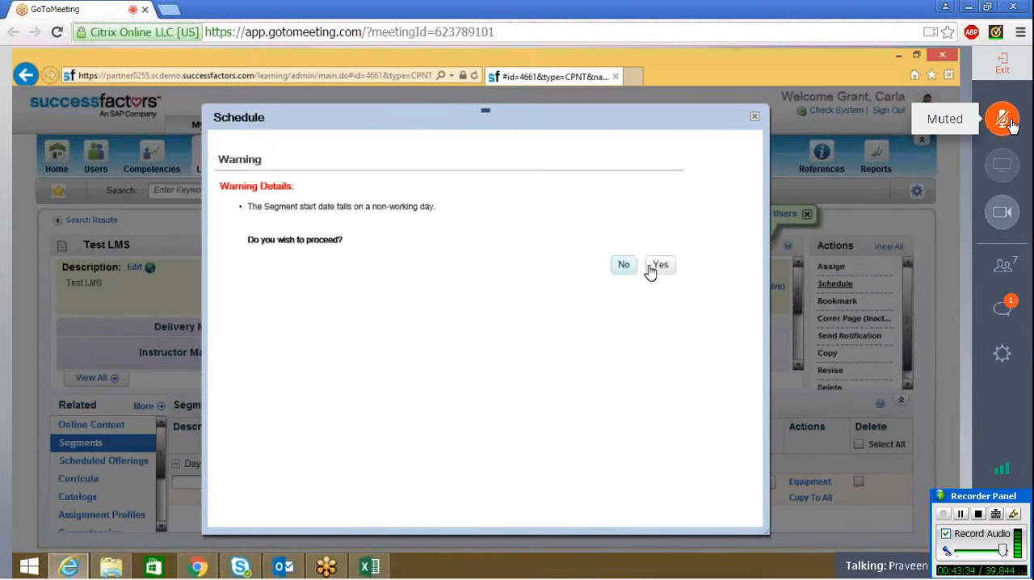
pyautogui.click(659, 267)
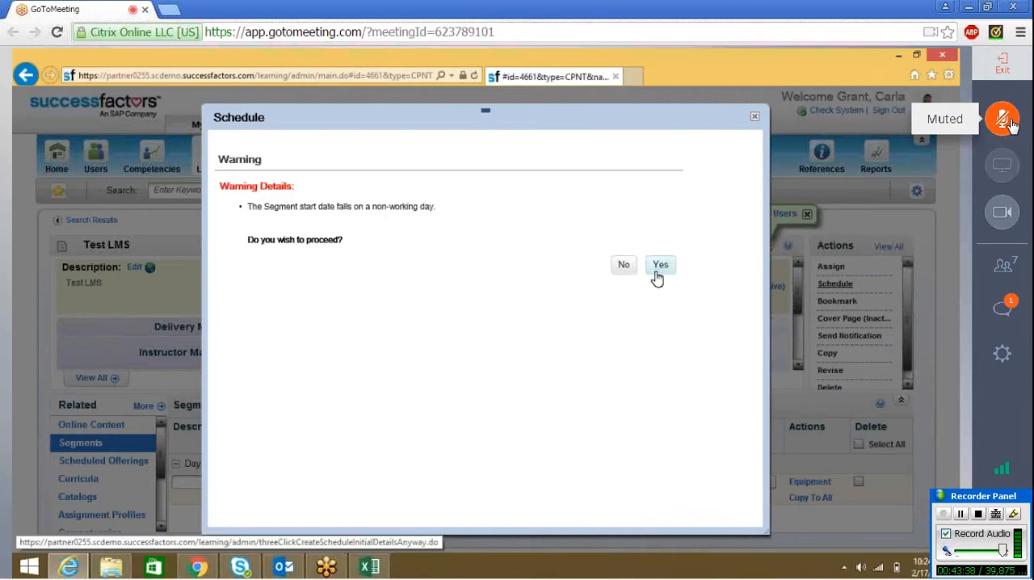
pyautogui.click(656, 271)
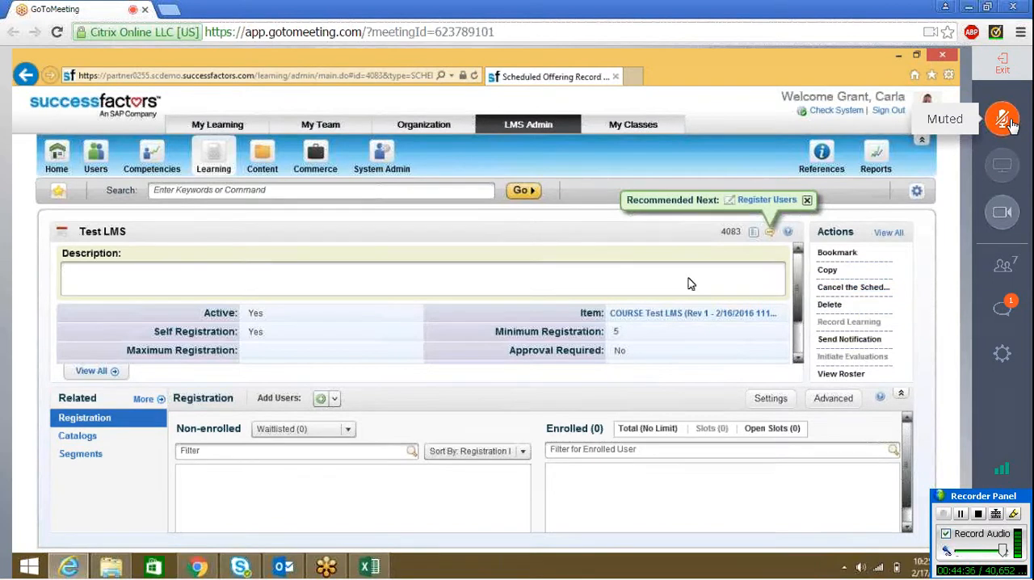
# Step: Go back to the Test LMS item, start another scheduled offering, and compare the Schedule Block type and its block choices with the Item type
pyautogui.click(685, 315)
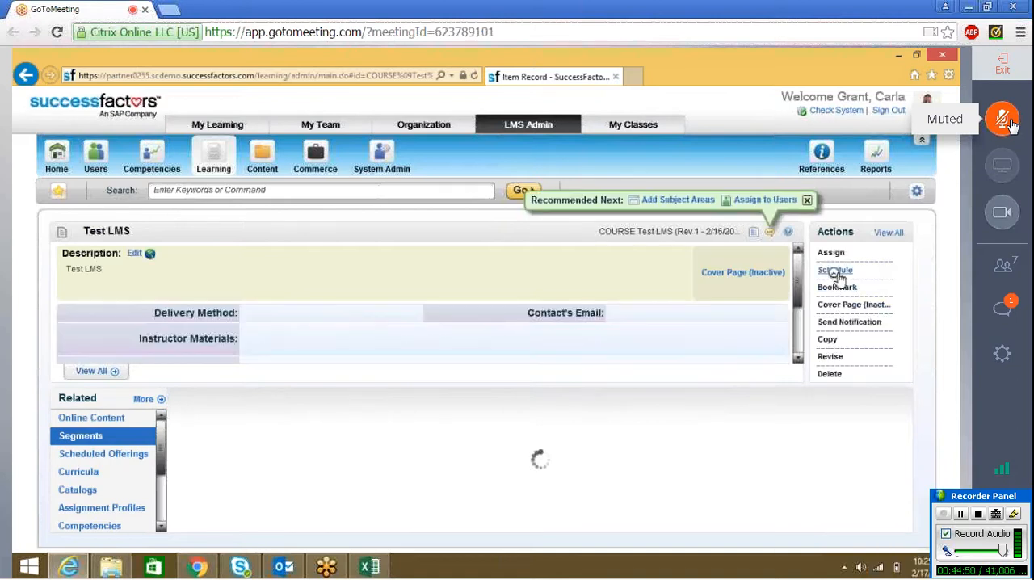
pyautogui.click(836, 272)
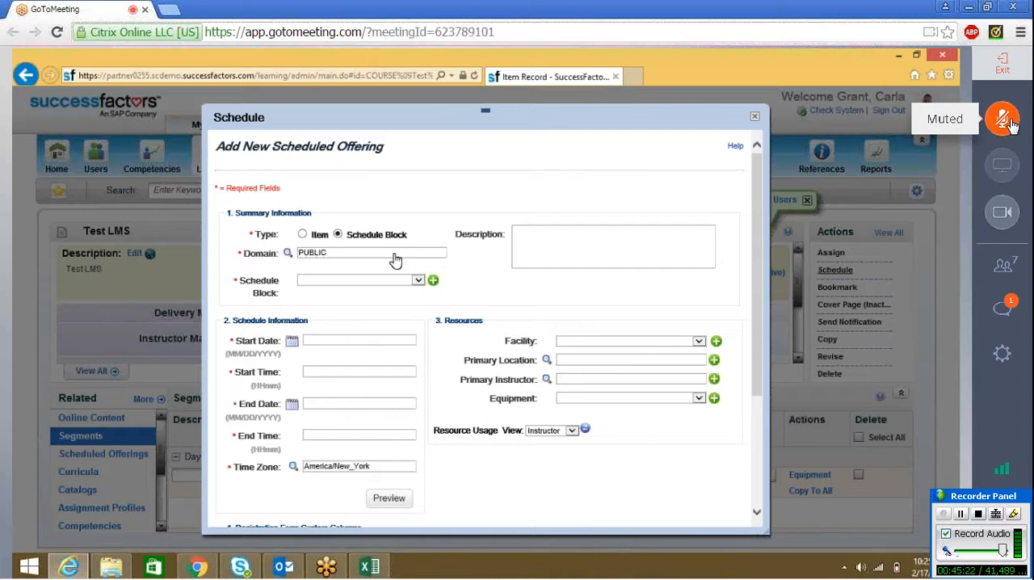
pyautogui.click(417, 281)
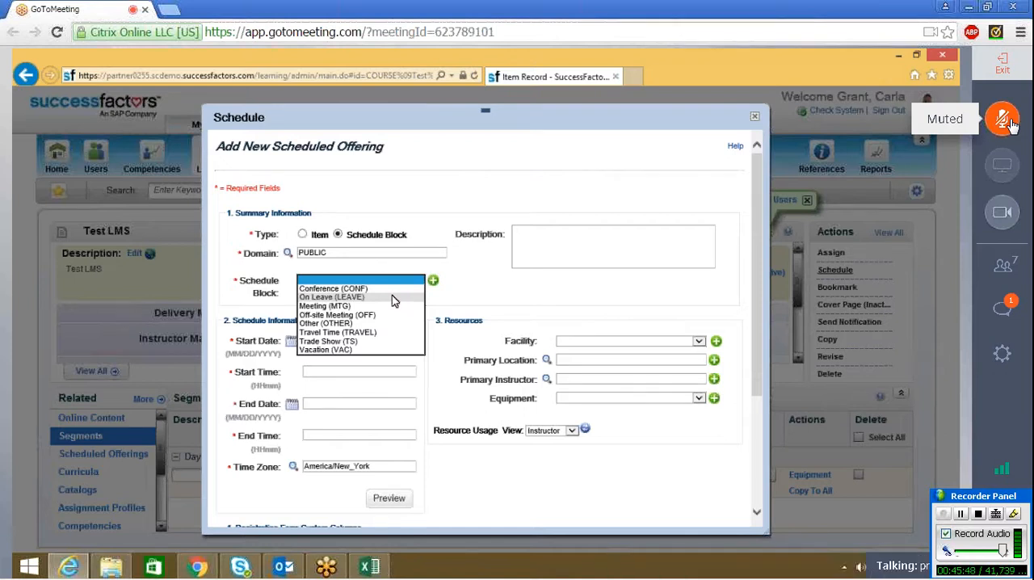
pyautogui.click(1010, 122)
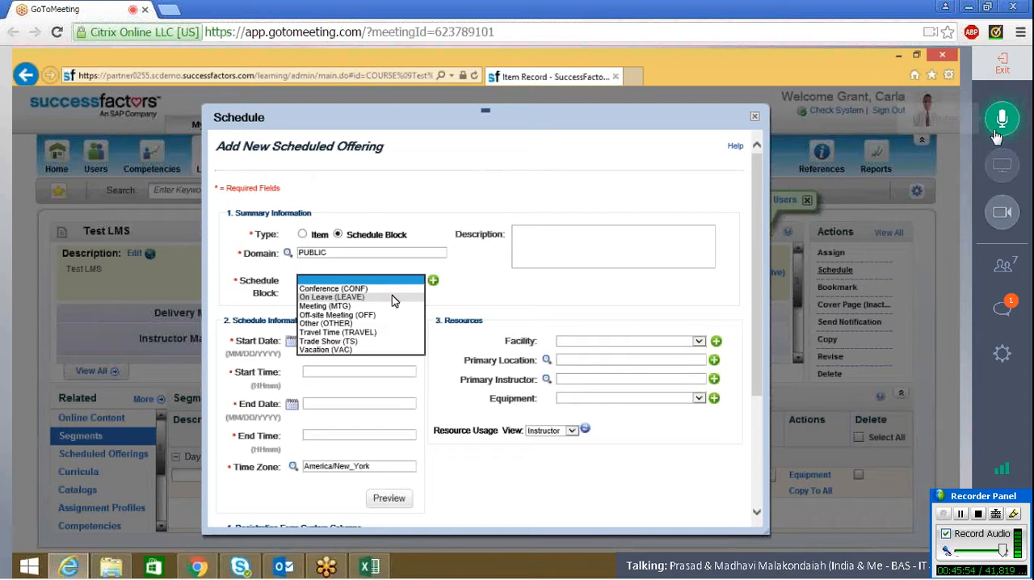
pyautogui.click(1001, 123)
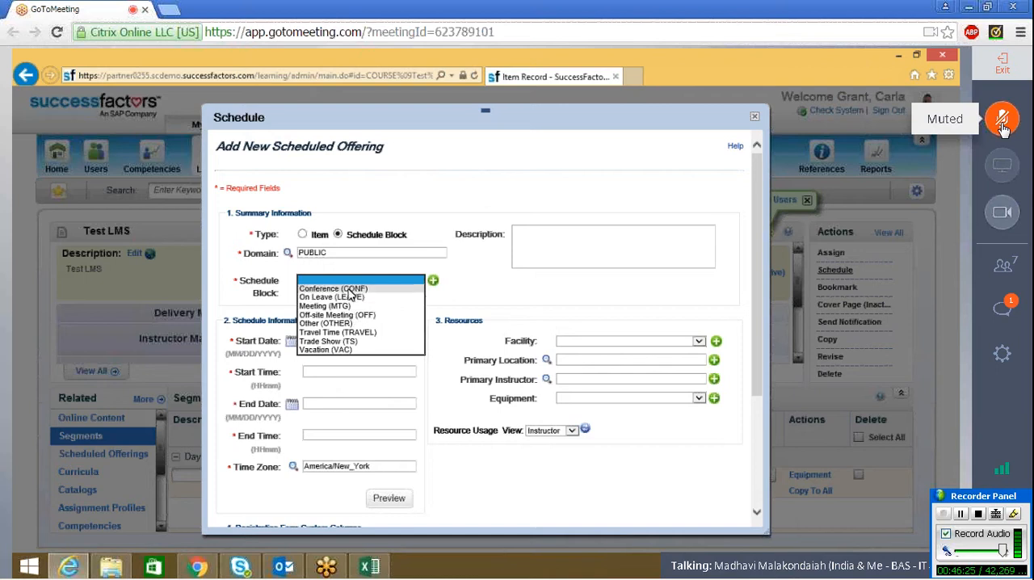
pyautogui.click(303, 236)
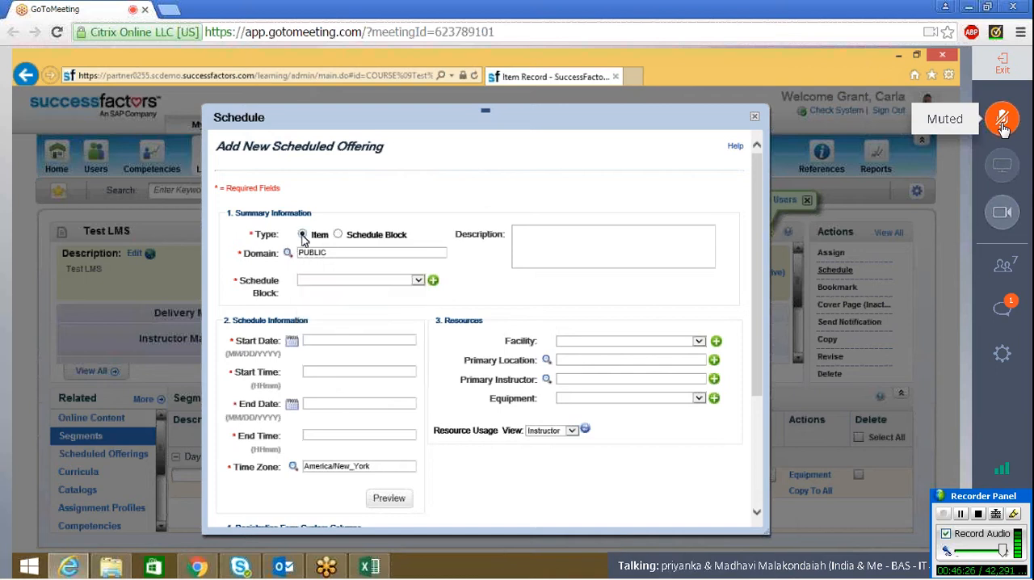
pyautogui.click(338, 235)
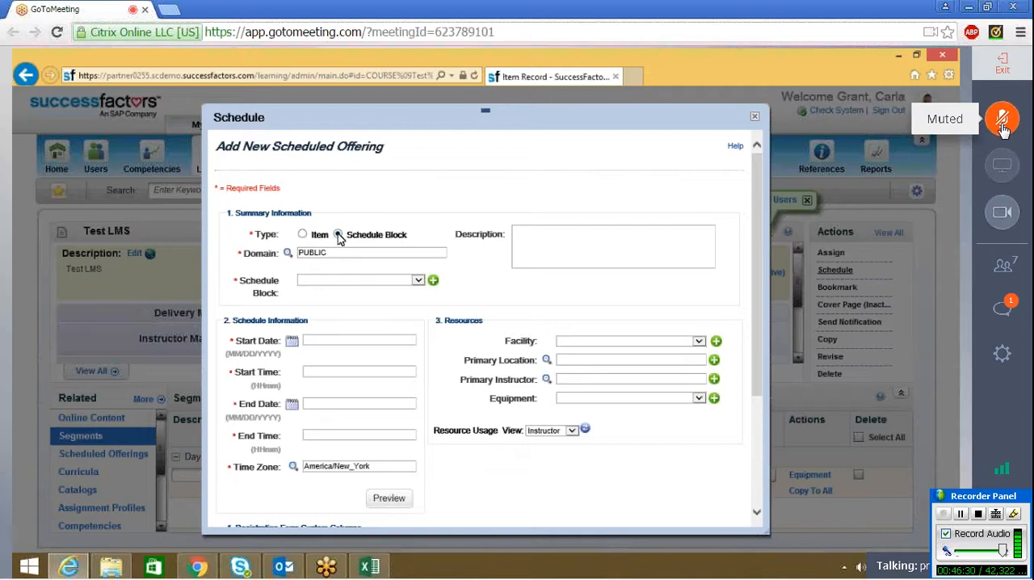
pyautogui.click(1002, 121)
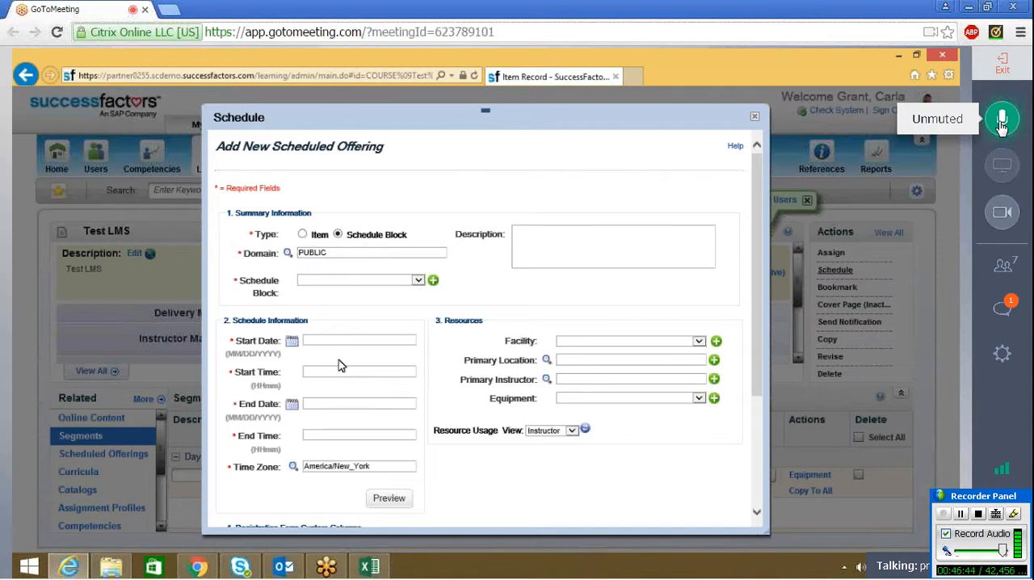
pyautogui.click(303, 234)
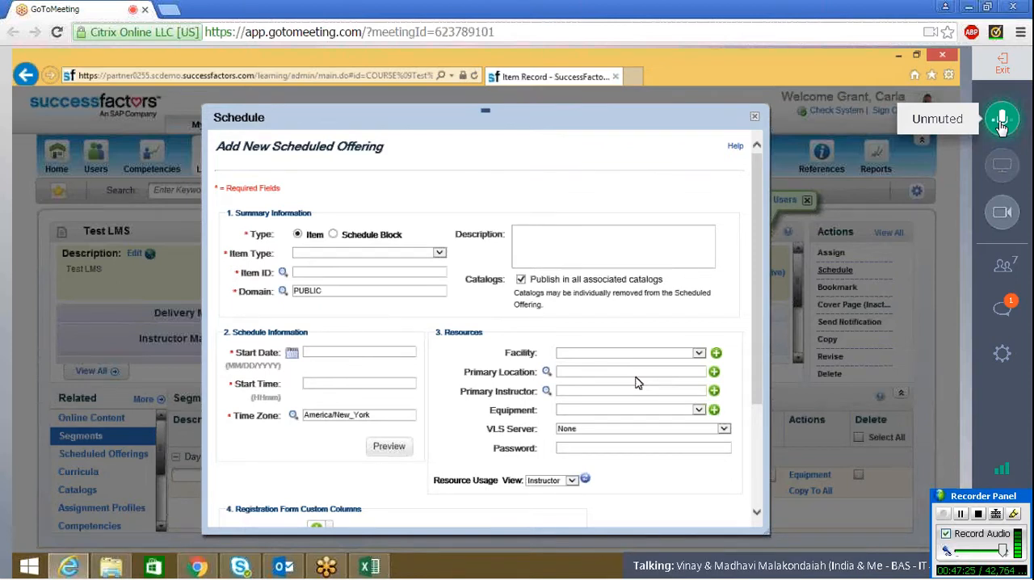
pyautogui.click(1002, 121)
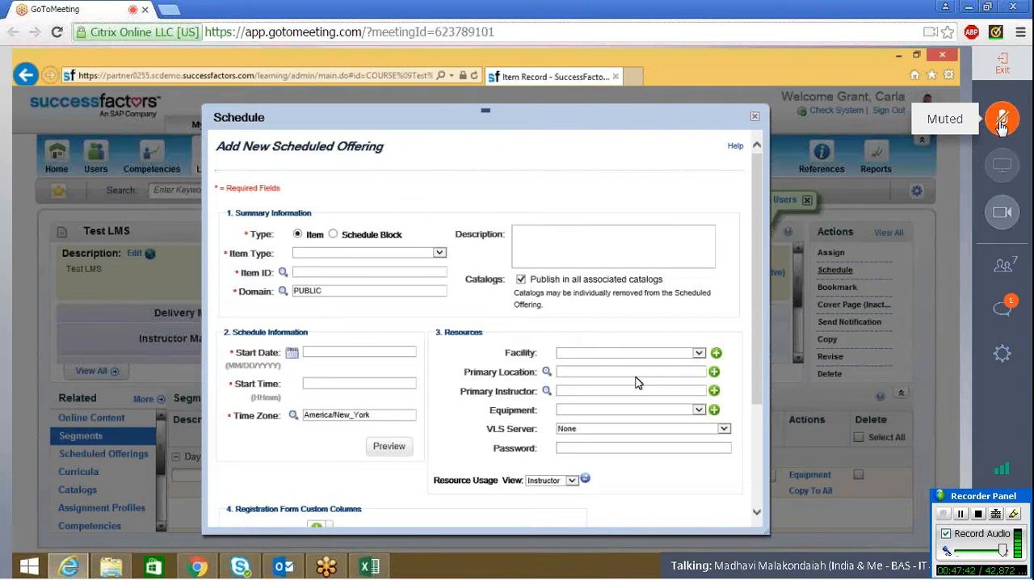
pyautogui.click(1002, 323)
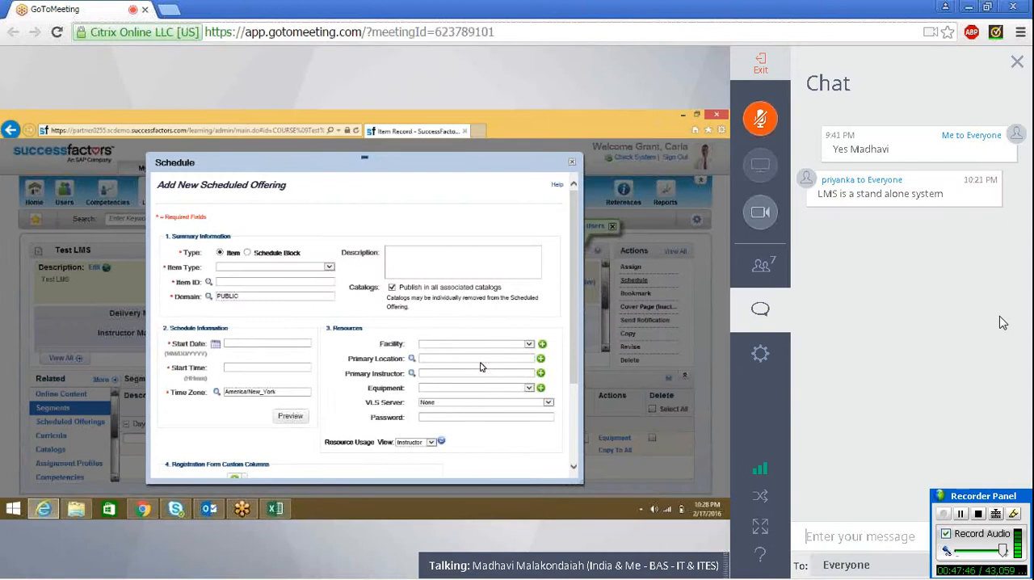
pyautogui.moveTo(858, 560)
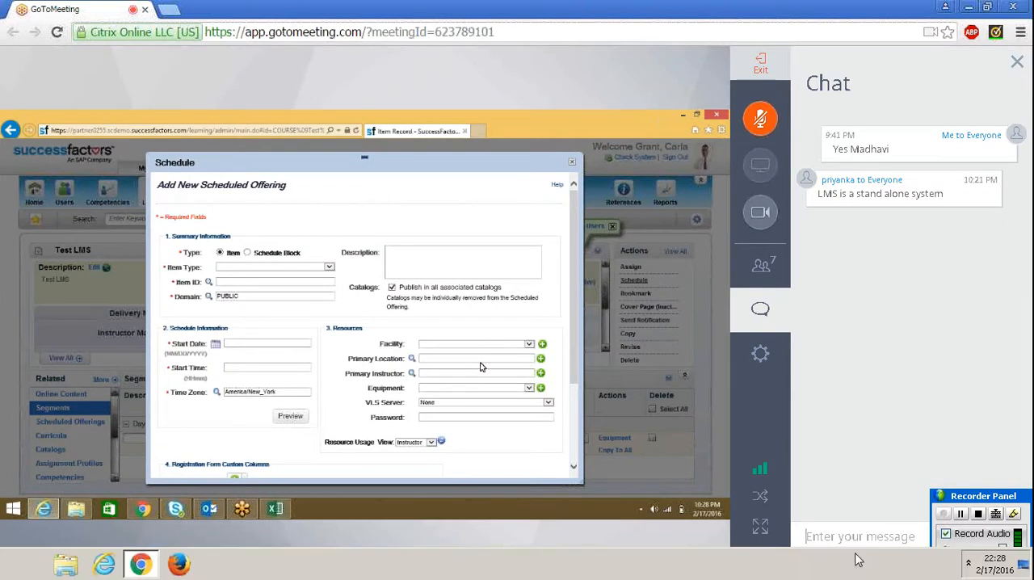
pyautogui.click(763, 311)
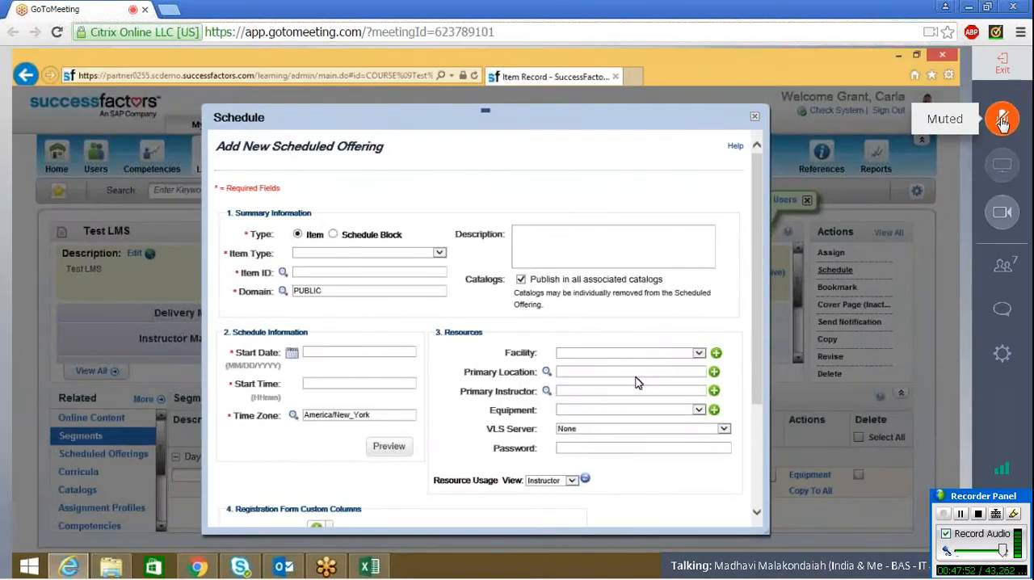
pyautogui.click(1002, 121)
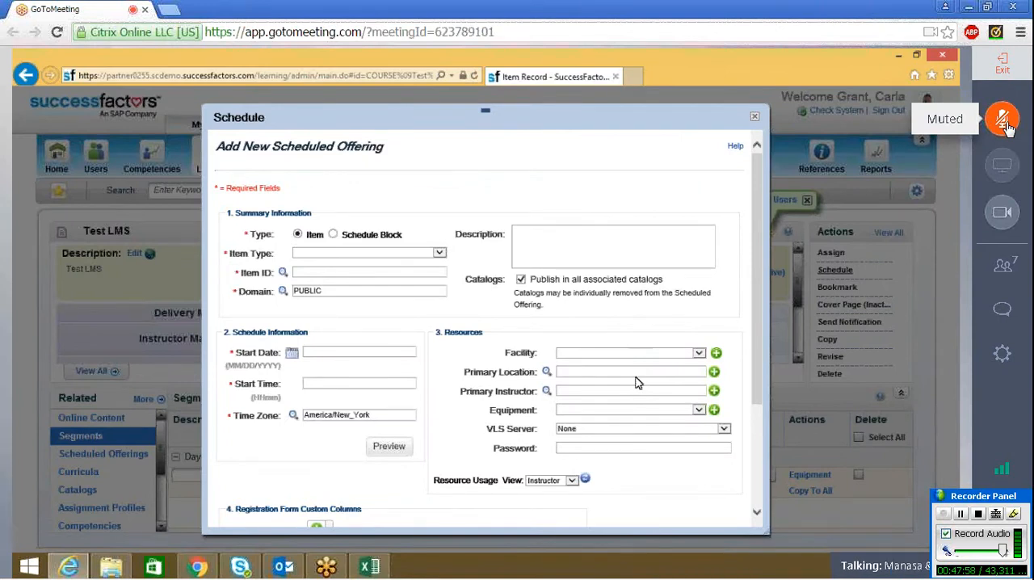
# Step: Discard the unsaved offering, open the first offering in the item's Scheduled Offerings list, and review its additional settings without changes
pyautogui.click(756, 121)
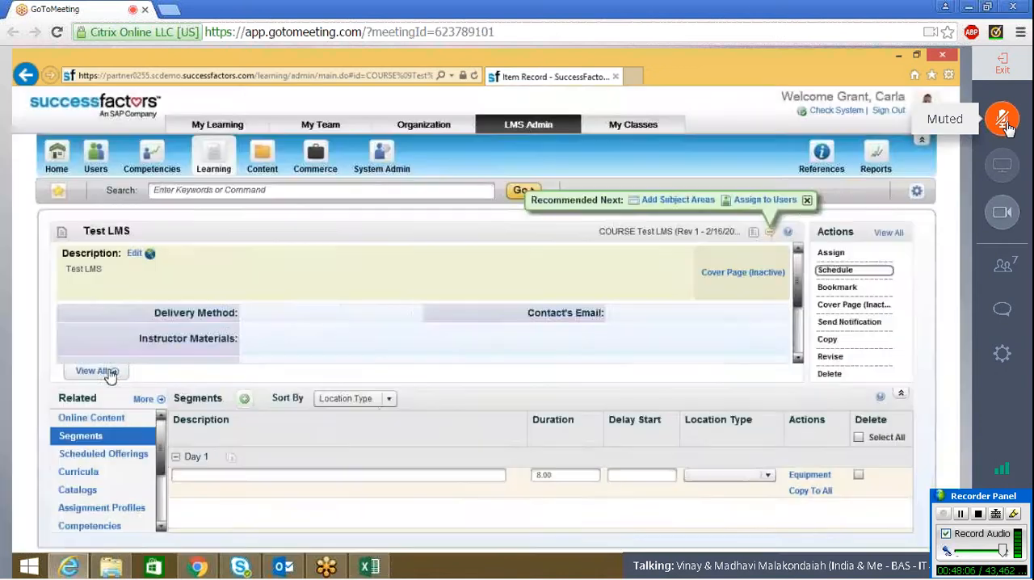
pyautogui.click(103, 453)
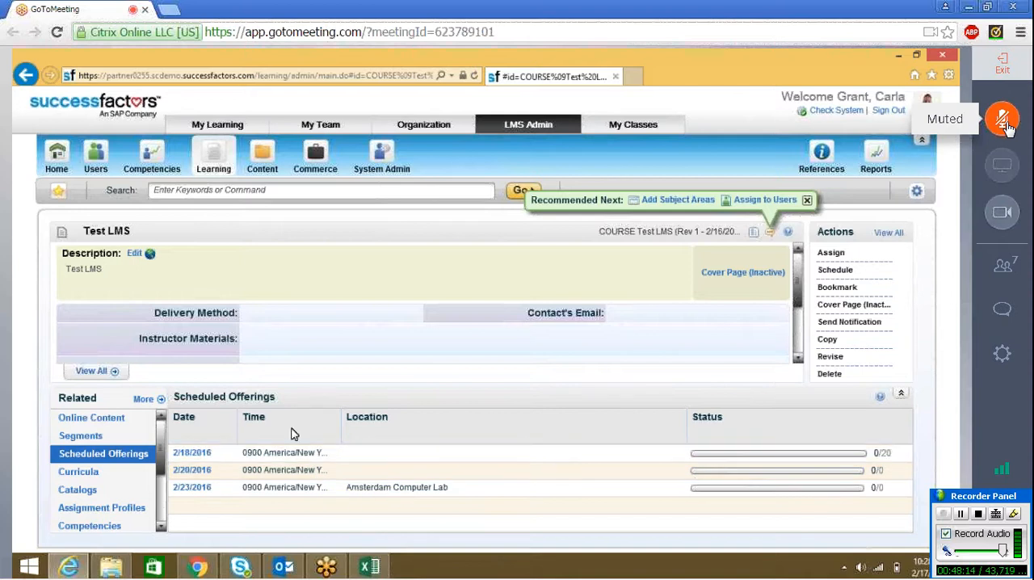
pyautogui.click(191, 452)
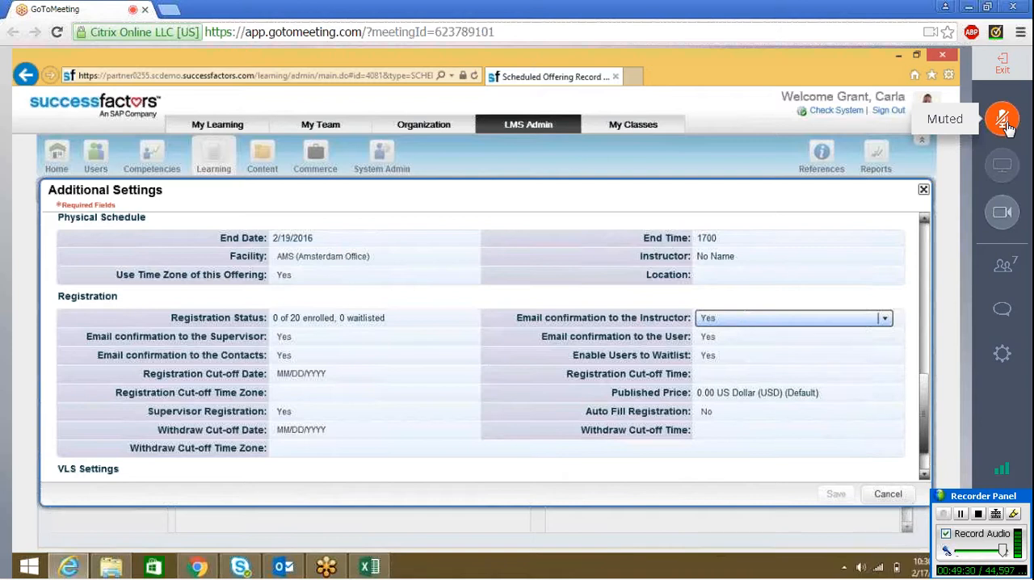
pyautogui.click(923, 190)
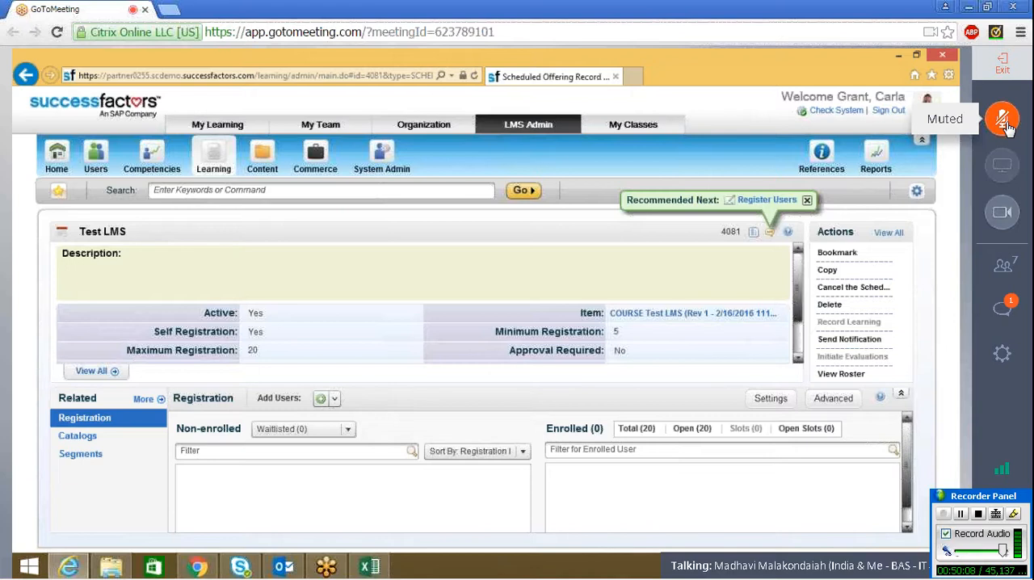
# Step: Open the Facilities reference under Physical Resources and search for all active facilities without further criteria
pyautogui.click(821, 164)
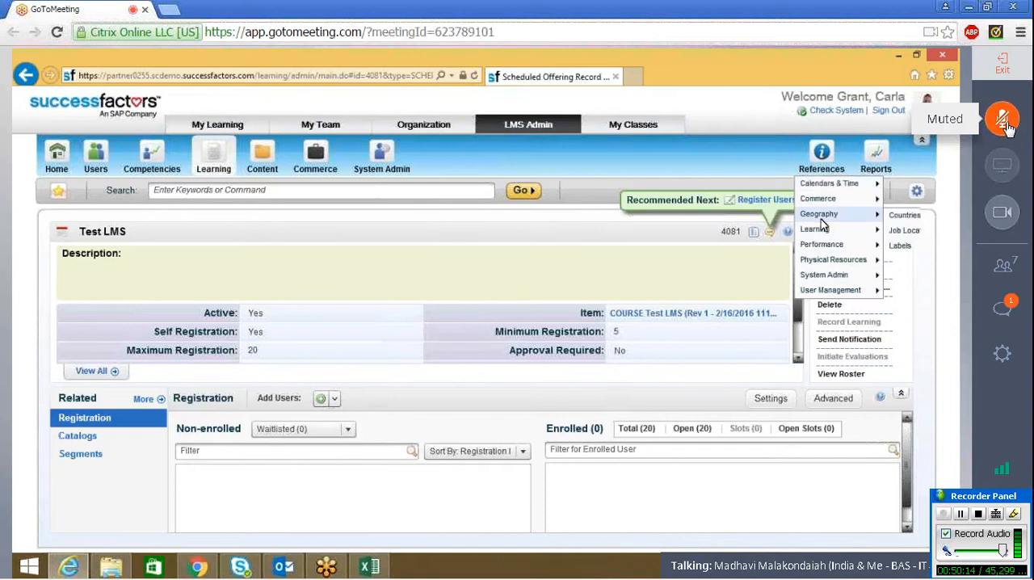
pyautogui.moveTo(821, 262)
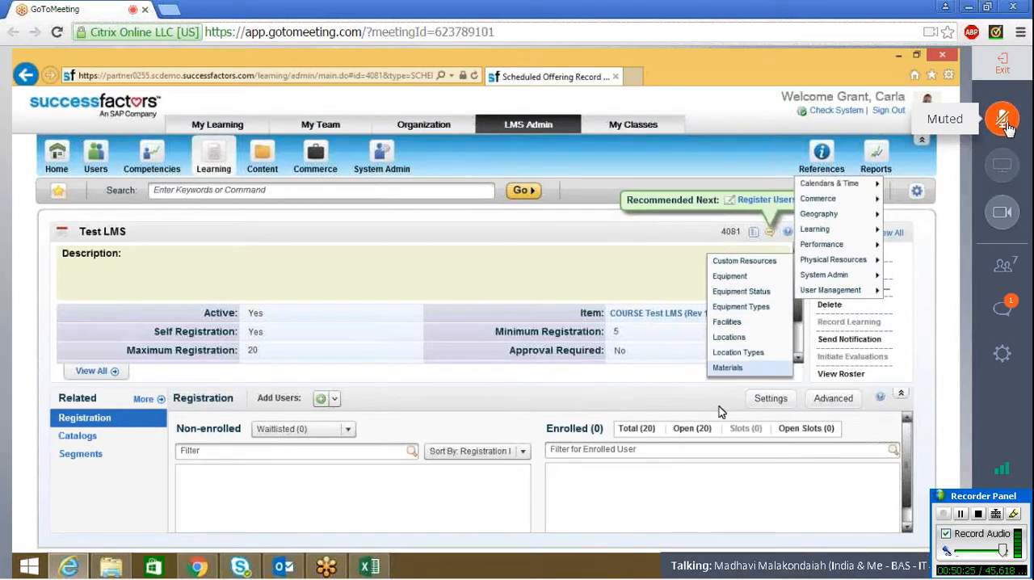
pyautogui.click(742, 322)
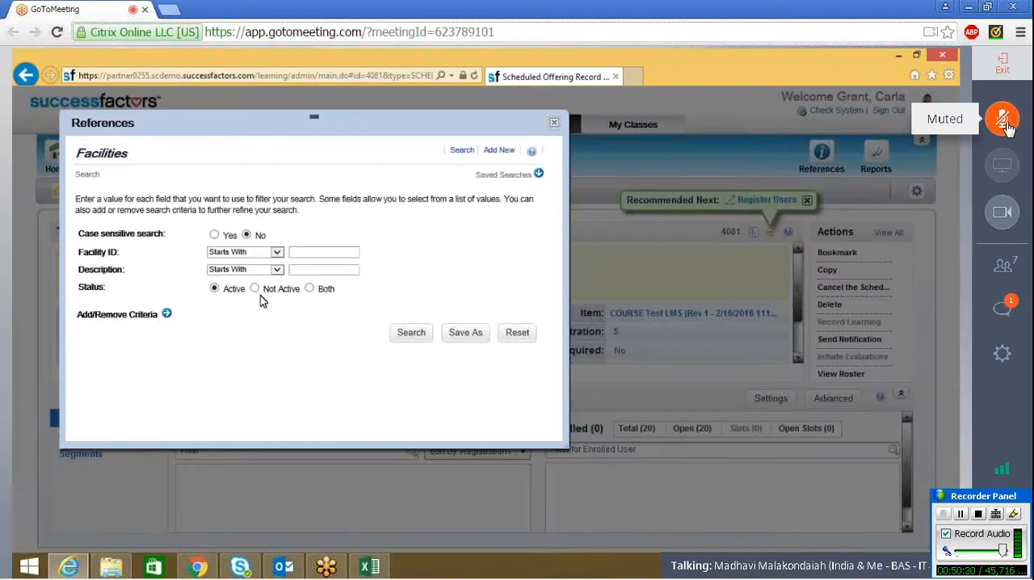
pyautogui.click(406, 337)
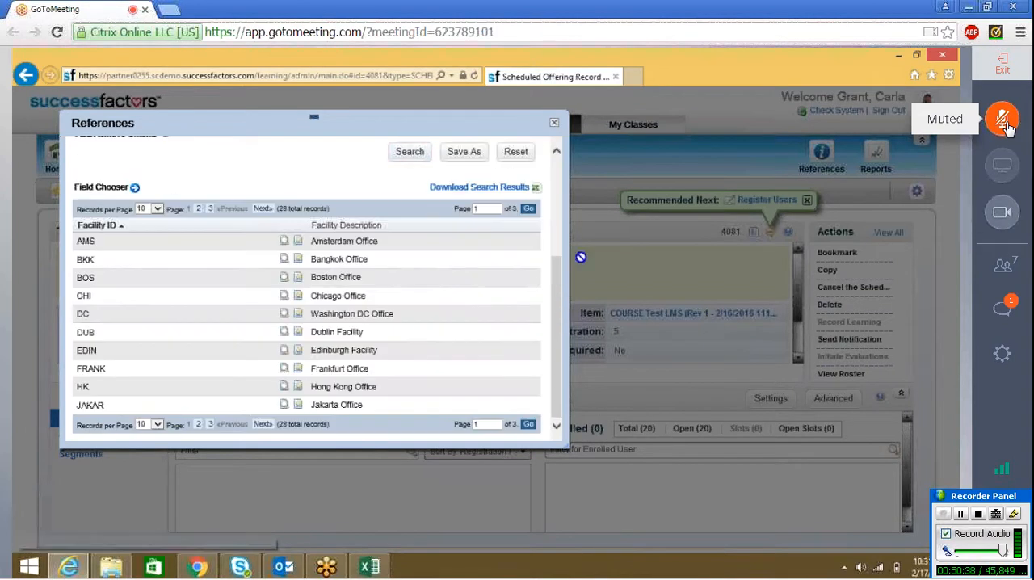
pyautogui.scroll(5, 562, 240)
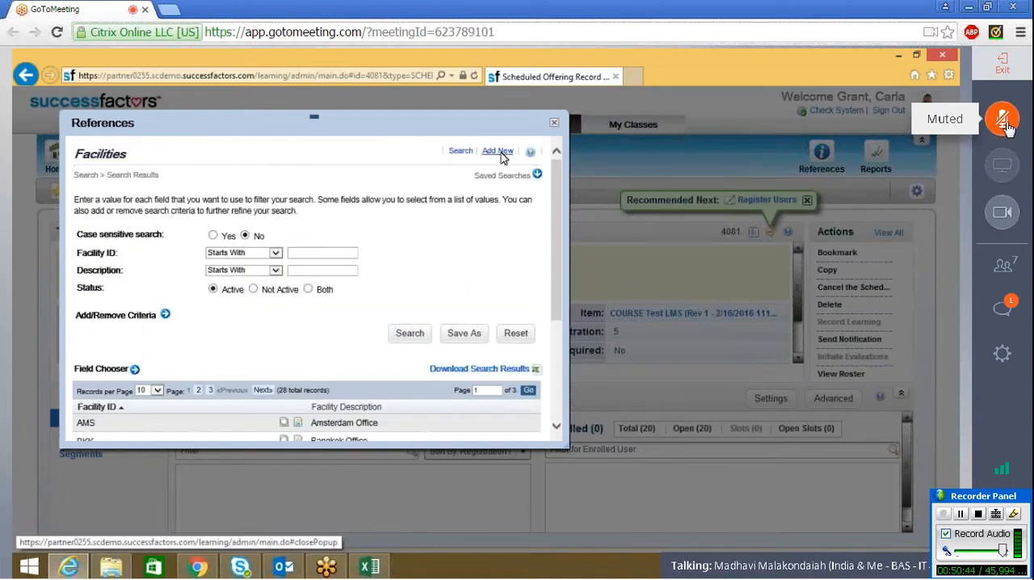
# Step: Start adding a new facility and enter ACC-HYD as its Facility ID
pyautogui.click(497, 151)
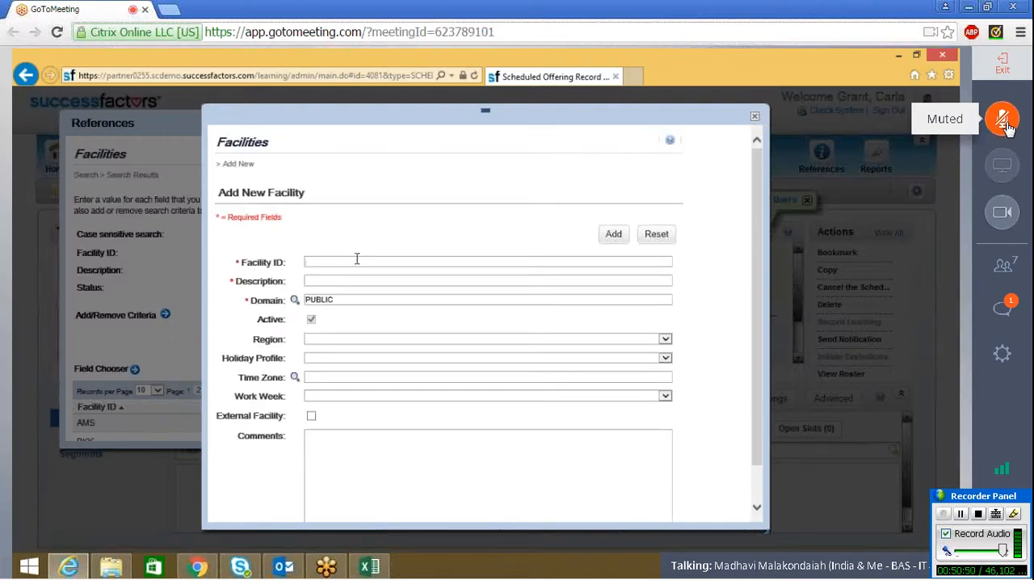
pyautogui.write('Ac')
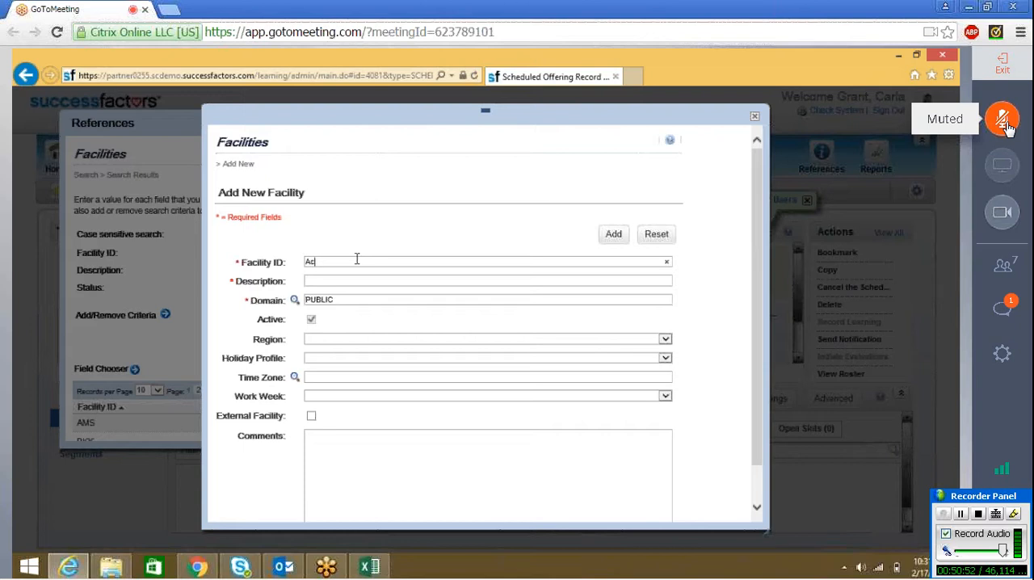
pyautogui.write('c-HYD')
pyautogui.press('Left')
pyautogui.press('Left')
pyautogui.press('Left')
pyautogui.press('BackSpace')
pyautogui.press('BackSpace')
pyautogui.write('C')
pyautogui.write('C')
pyautogui.write('Acc')
pyautogui.write('enture-')
pyautogui.write('Hyd')
# Step: Set the new facility's description to Accenture
pyautogui.click(339, 340)
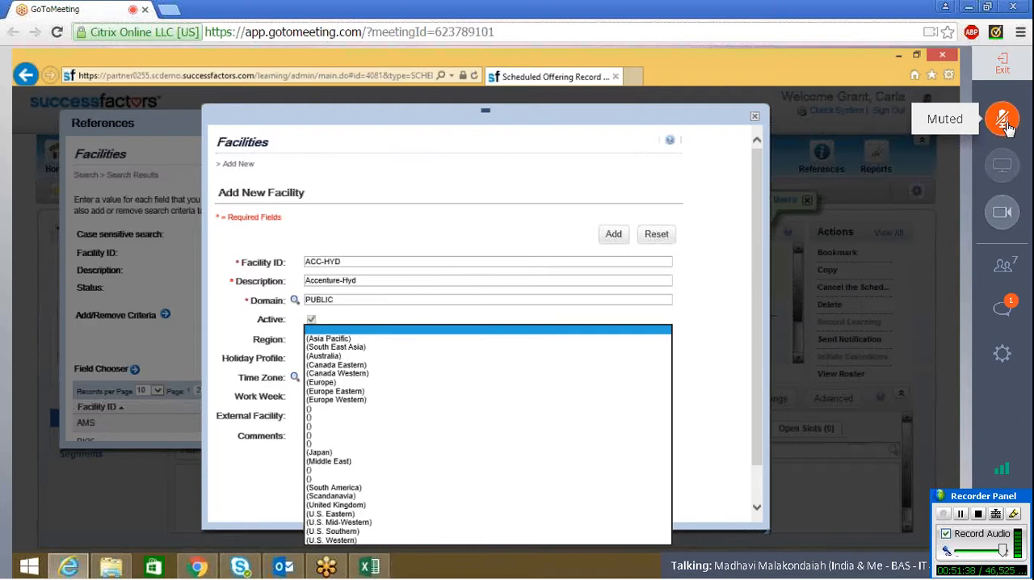
pyautogui.click(387, 278)
pyautogui.press('BackSpace')
pyautogui.press('BackSpace')
pyautogui.press('BackSpace')
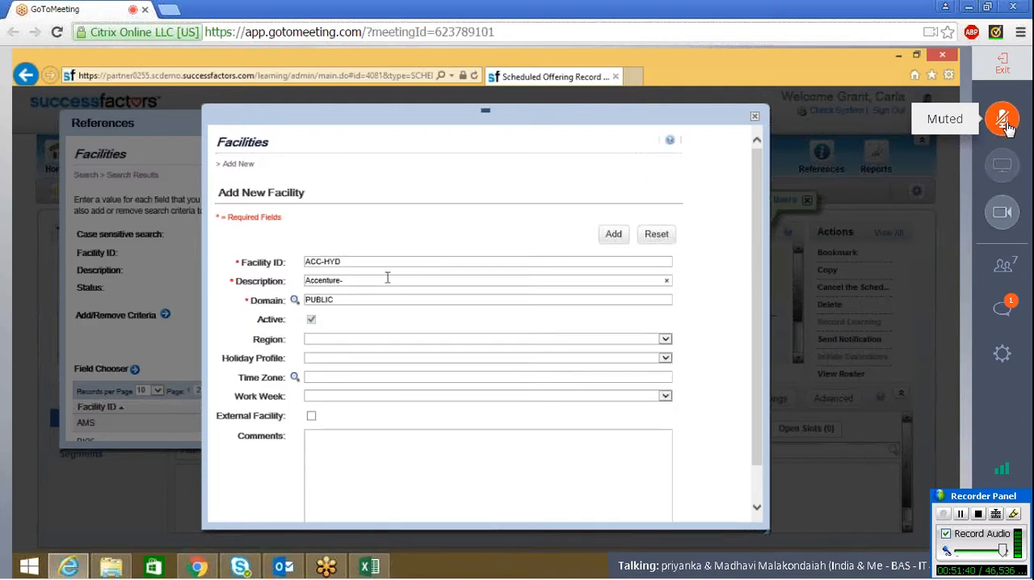
pyautogui.press('BackSpace')
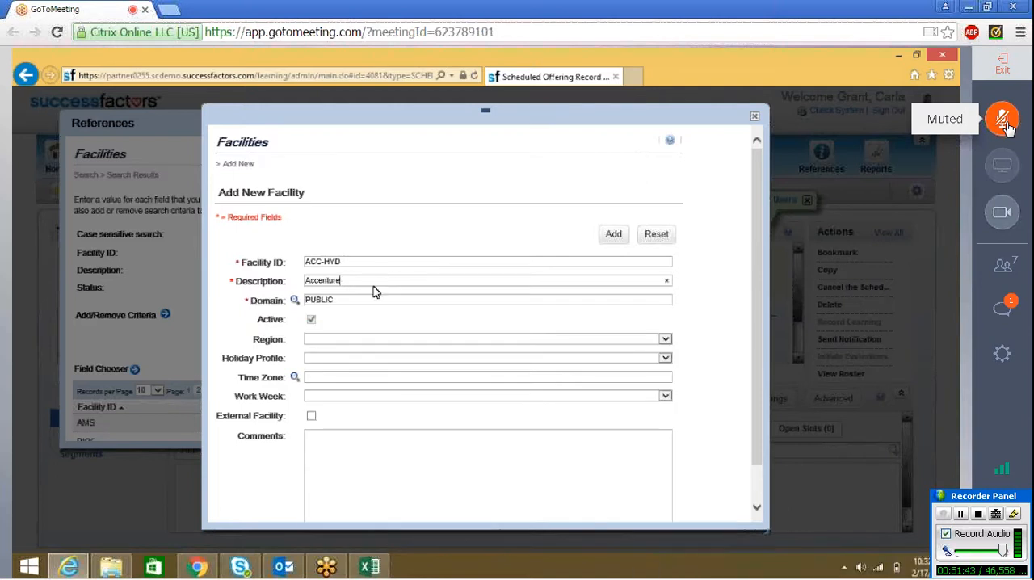
# Step: Assign the (Asia Pacific) region and the 2016 Calendar holiday profile to the new facility
pyautogui.click(339, 339)
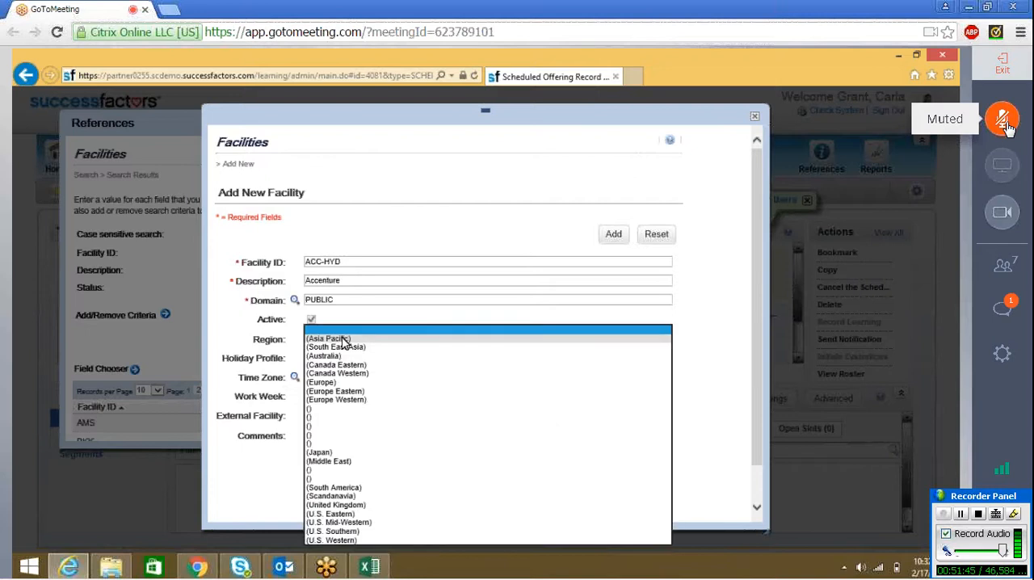
pyautogui.click(343, 340)
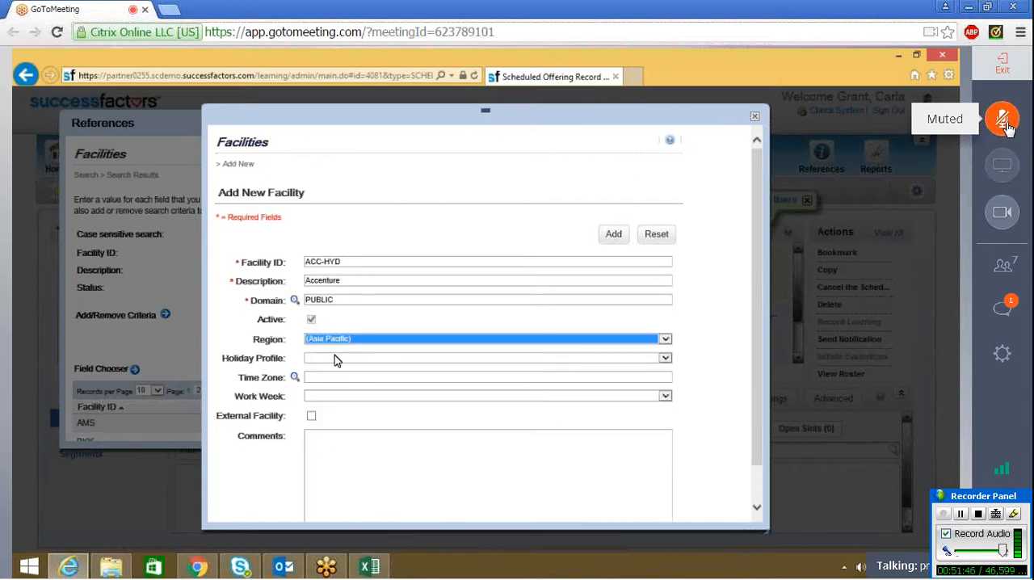
pyautogui.click(333, 356)
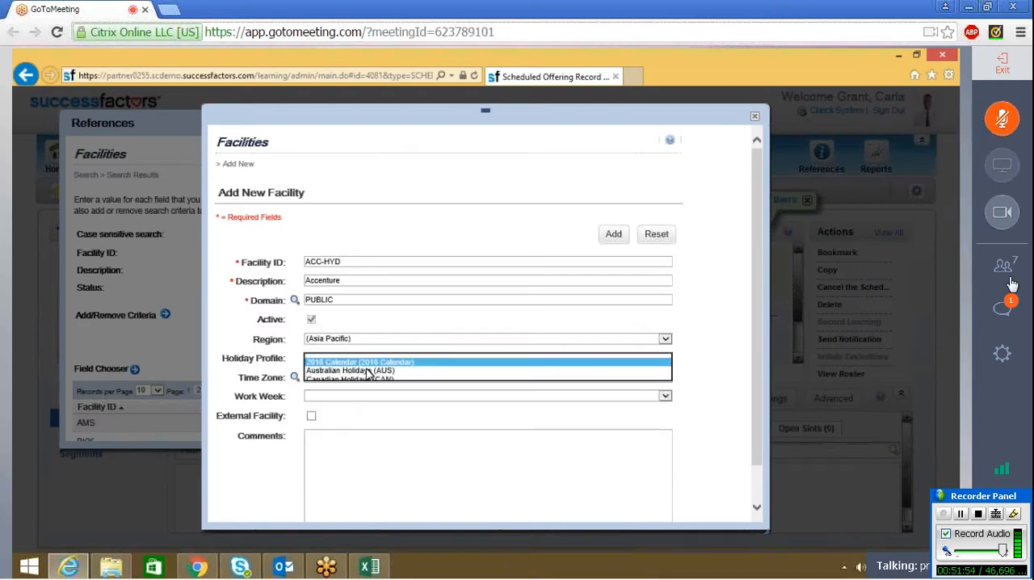
# Step: Check the unread message in the GoToMeeting chat and close the chat again
pyautogui.click(1001, 309)
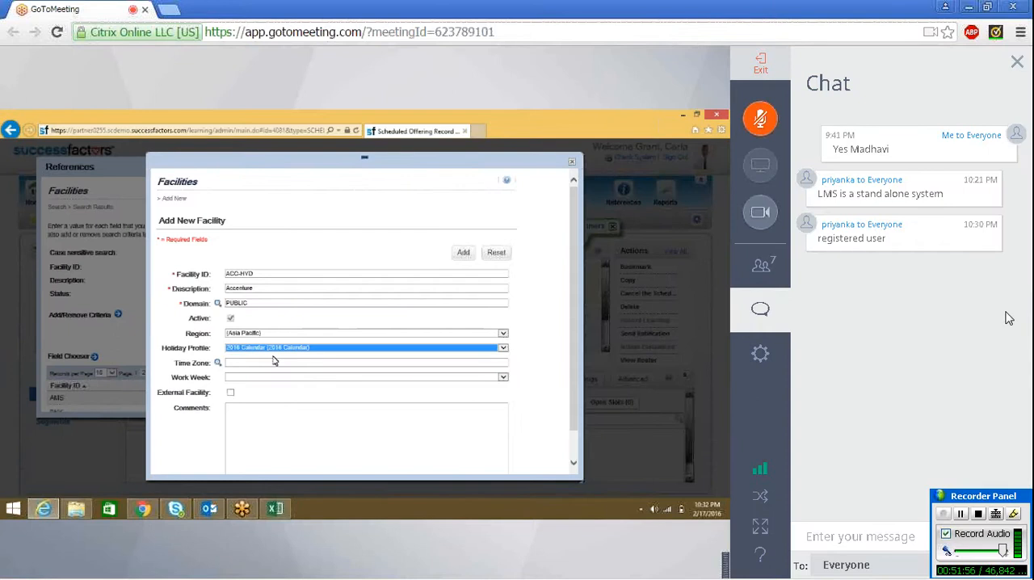
pyautogui.click(760, 309)
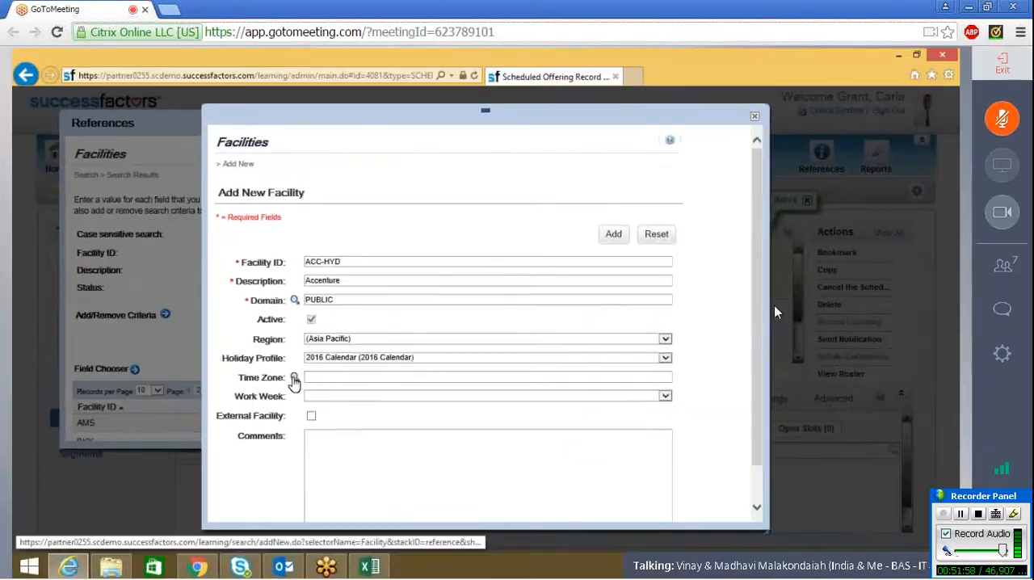
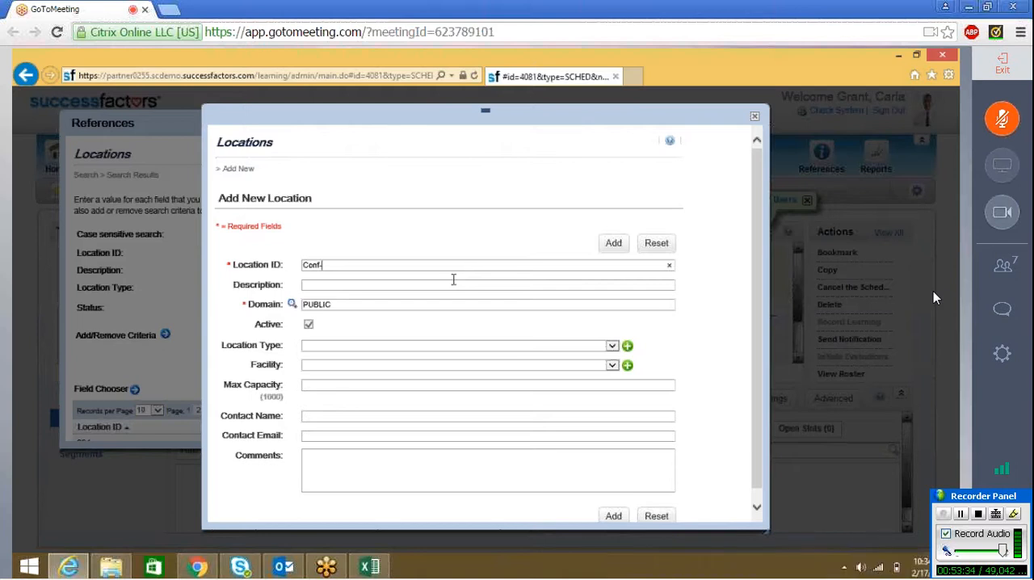
# Step: Set the new location's ID to Conf-ACC-Hyd and its description to Conference room Accenture Hyd
pyautogui.write('aCC-Hyd')
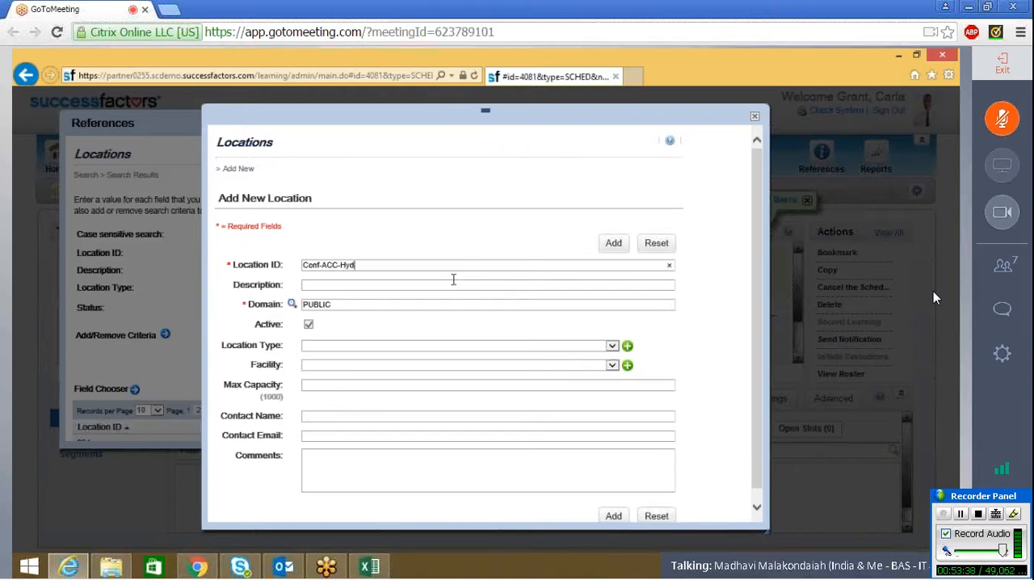
pyautogui.click(453, 279)
pyautogui.write('Co')
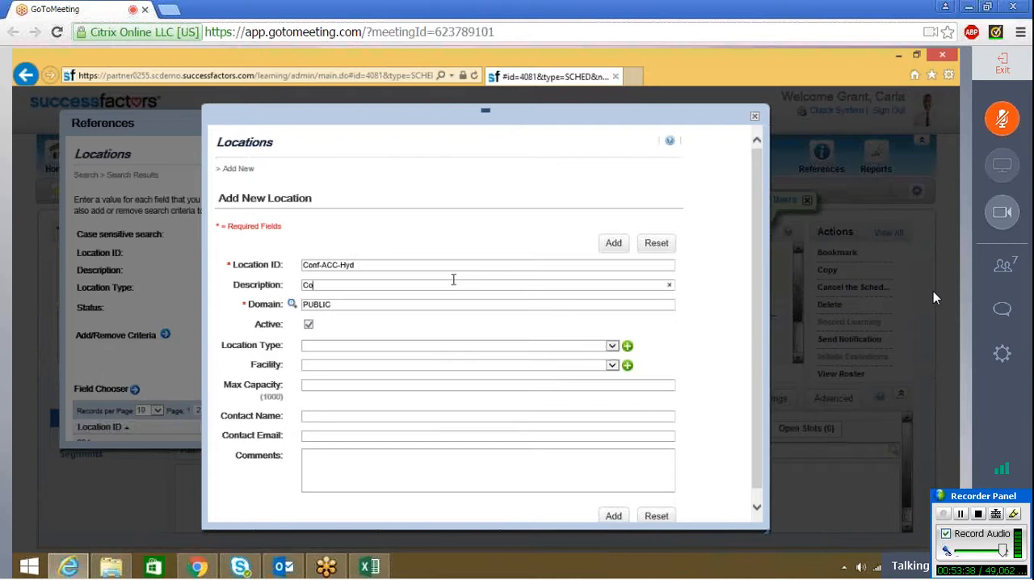
pyautogui.write('nference room')
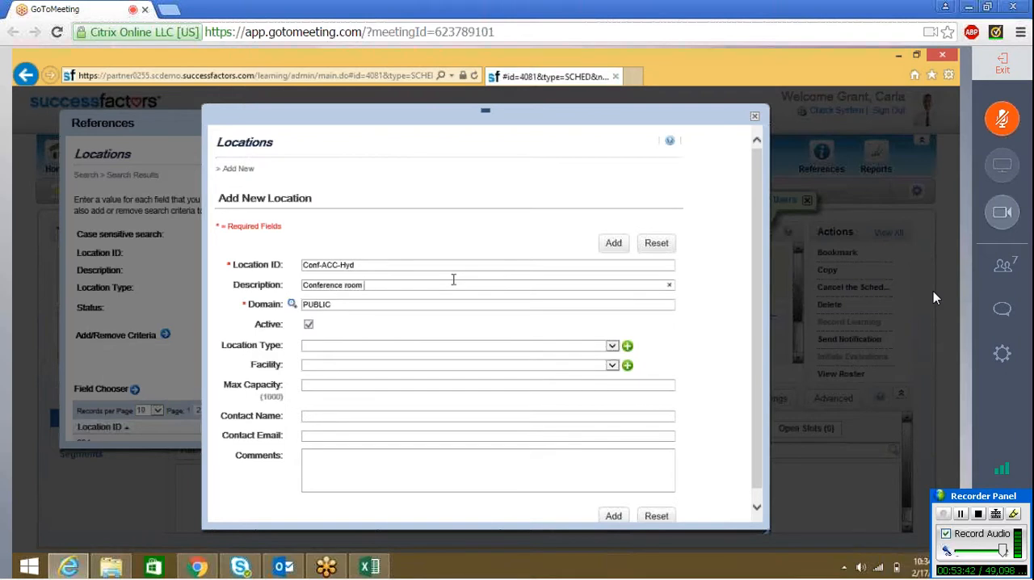
pyautogui.write(' Accentrue')
pyautogui.press('BackSpace')
pyautogui.press('BackSpace')
pyautogui.write('ure Hyd')
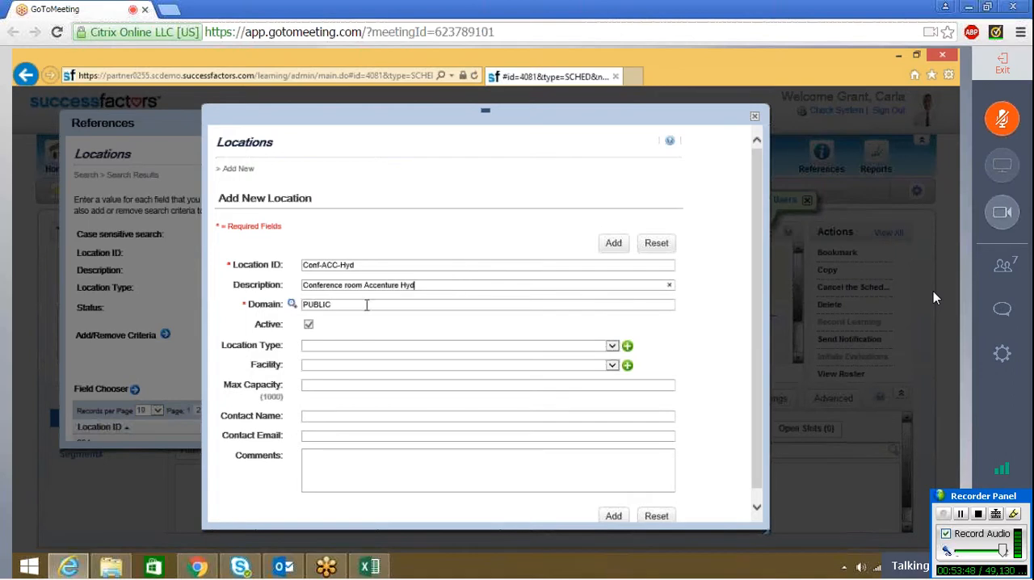
# Step: Set the location type to Conference Center (CONF) and add the new location
pyautogui.click(349, 348)
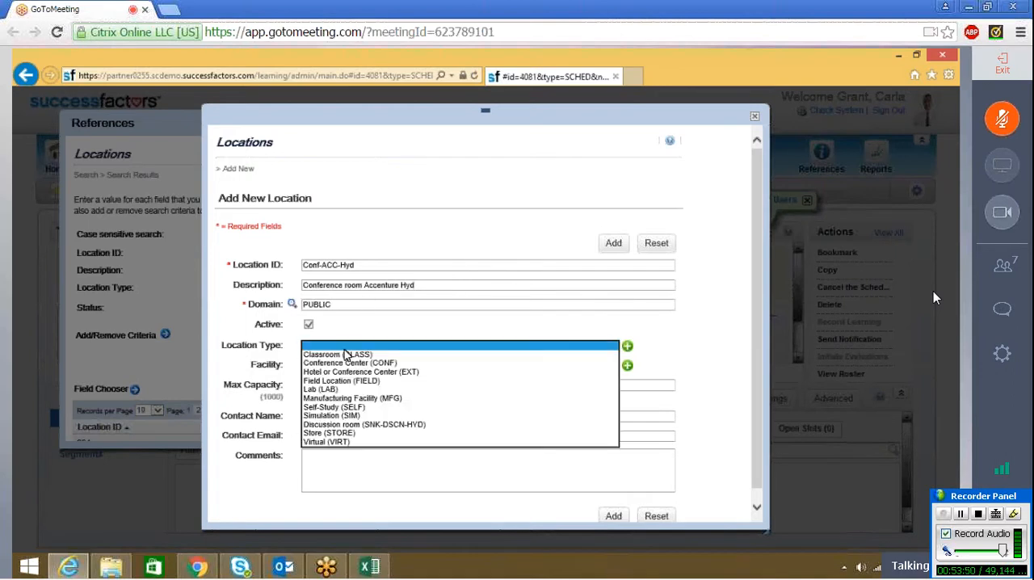
pyautogui.click(340, 364)
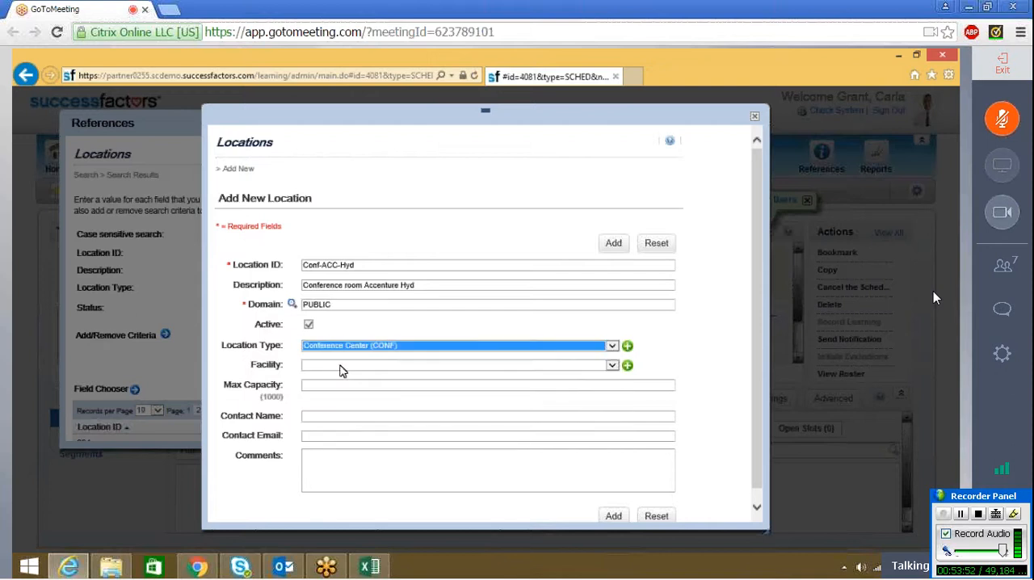
pyautogui.press('Tab')
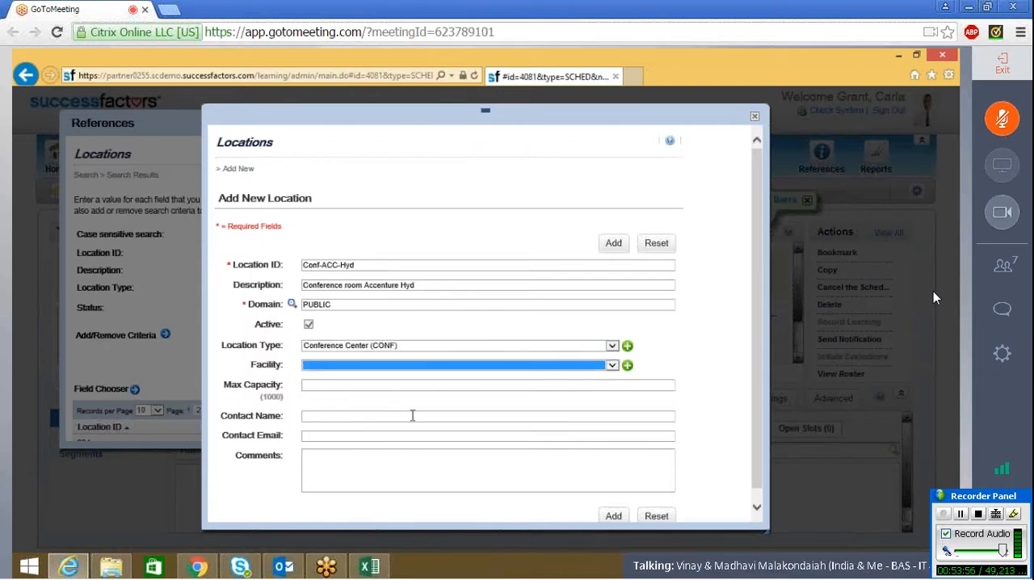
pyautogui.click(721, 348)
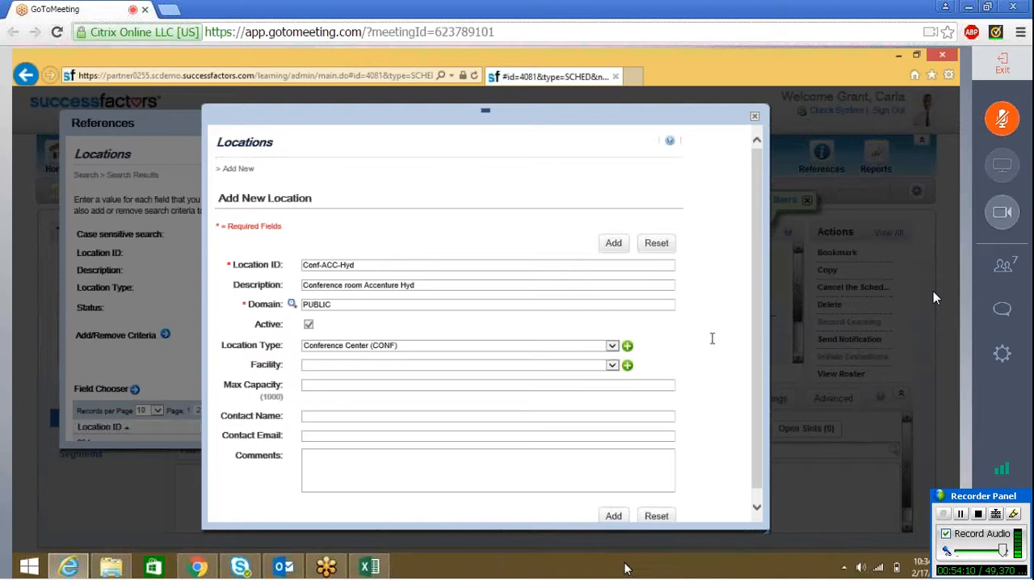
pyautogui.click(613, 518)
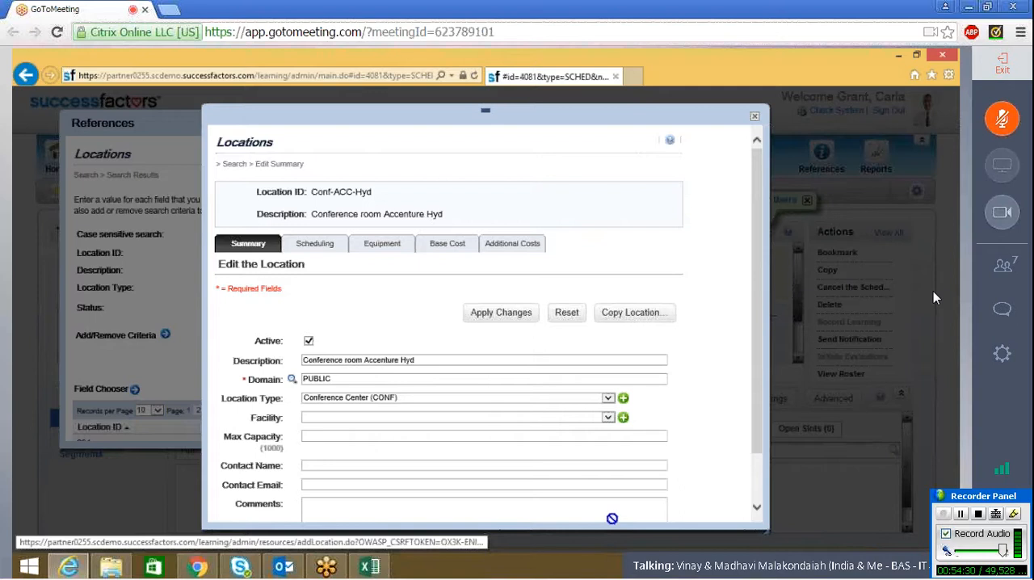
# Step: Assign the facility ACC-HYD (Accenture) to the new conference room location
pyautogui.scroll(-2, 757, 490)
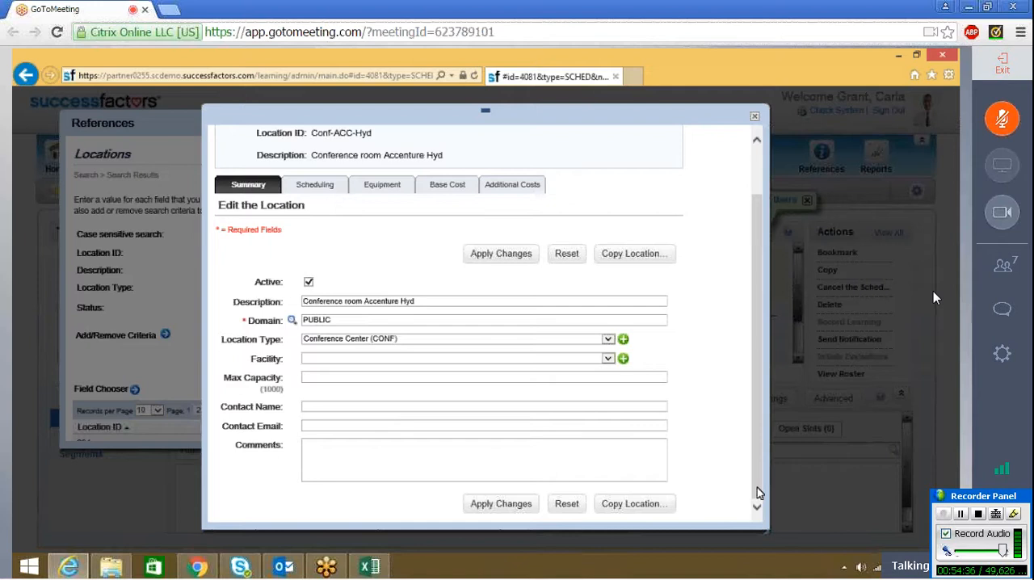
pyautogui.scroll(2, 496, 360)
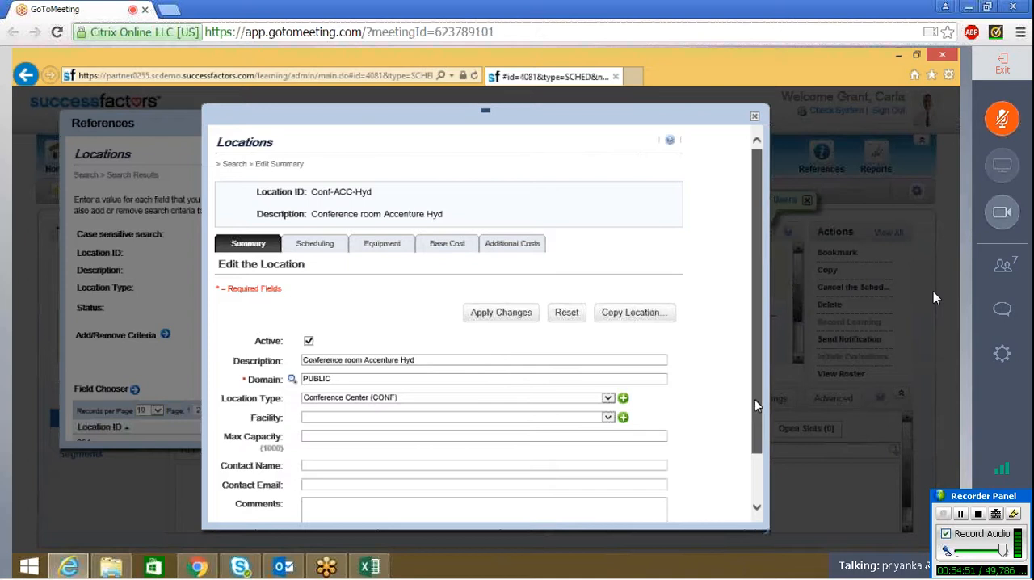
pyautogui.moveTo(754, 400)
pyautogui.mouseDown()
pyautogui.moveTo(753, 424)
pyautogui.moveTo(751, 396)
pyautogui.mouseUp()
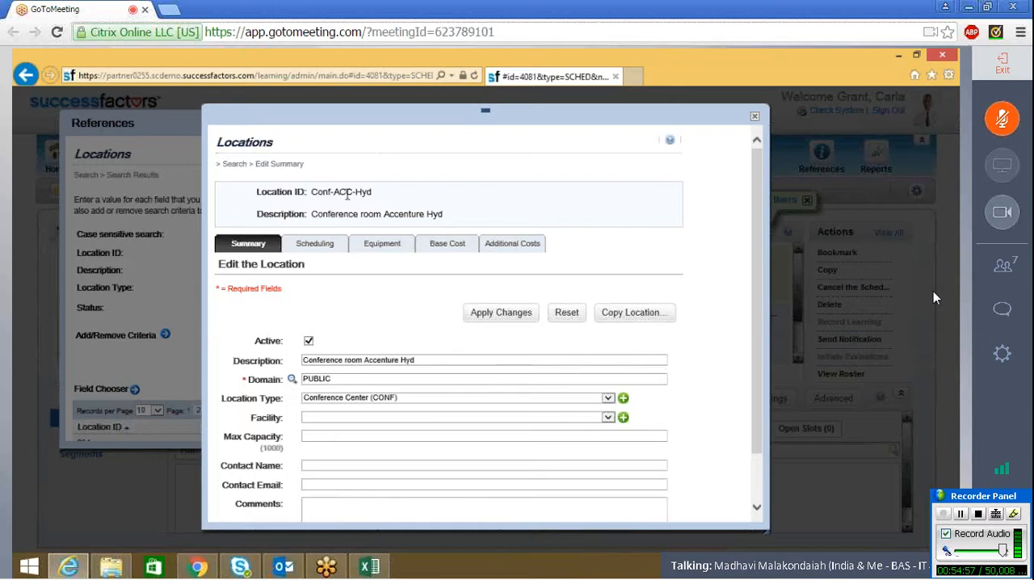
pyautogui.click(341, 420)
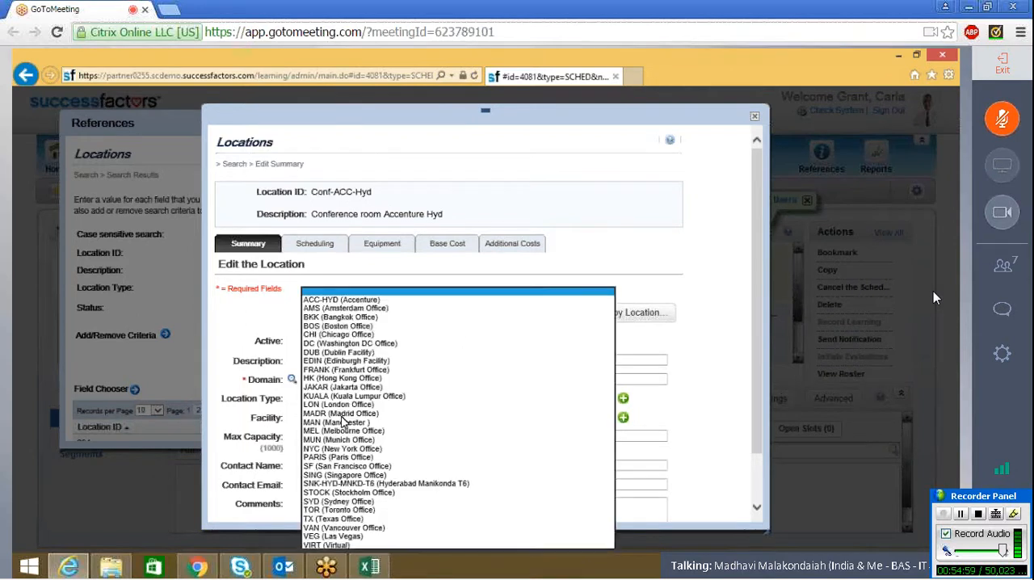
pyautogui.click(453, 304)
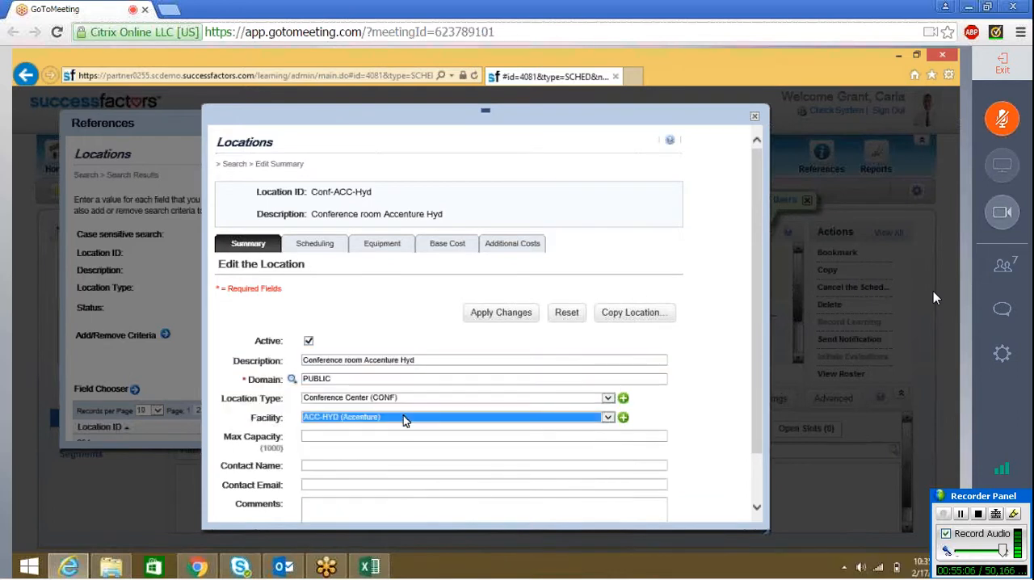
pyautogui.click(700, 401)
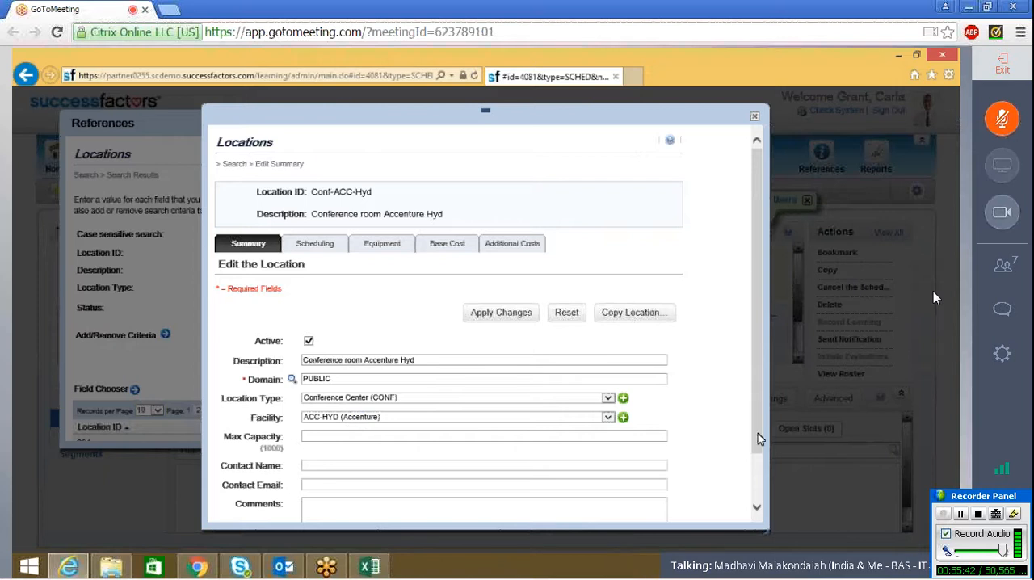
# Step: Set the location's maximum capacity to 20 and apply the changes
pyautogui.scroll(-3, 757, 433)
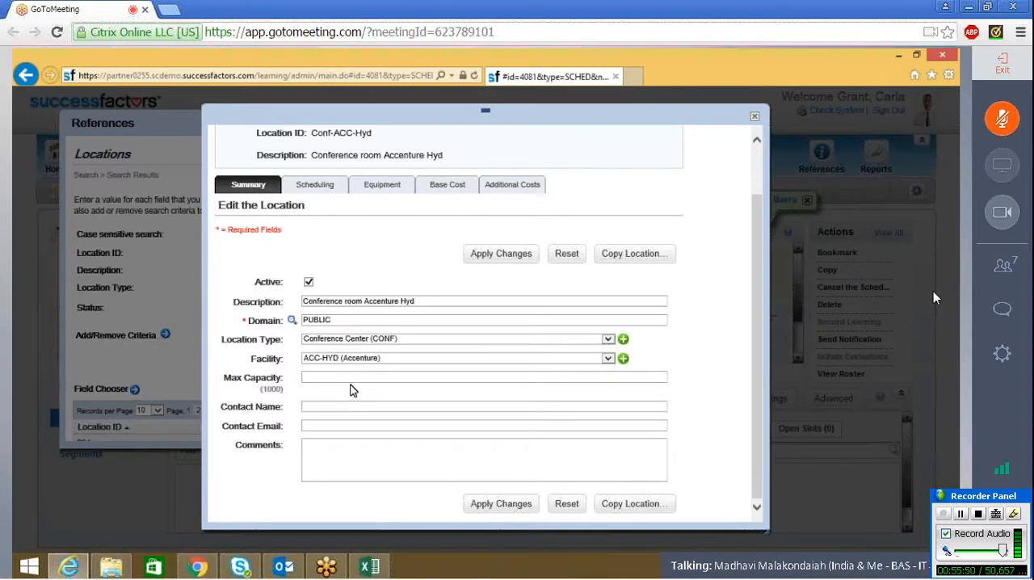
pyautogui.write('20')
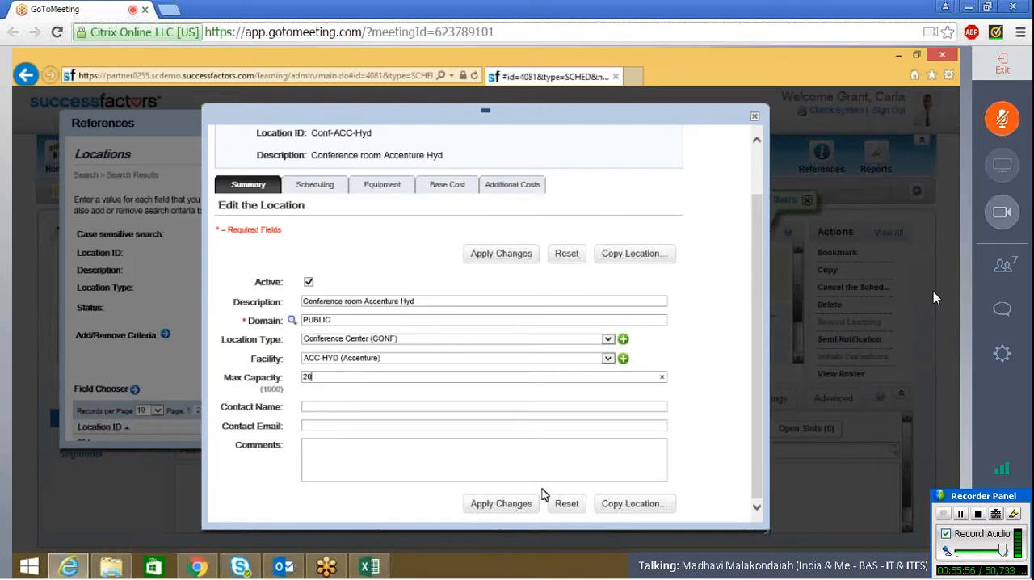
pyautogui.click(517, 505)
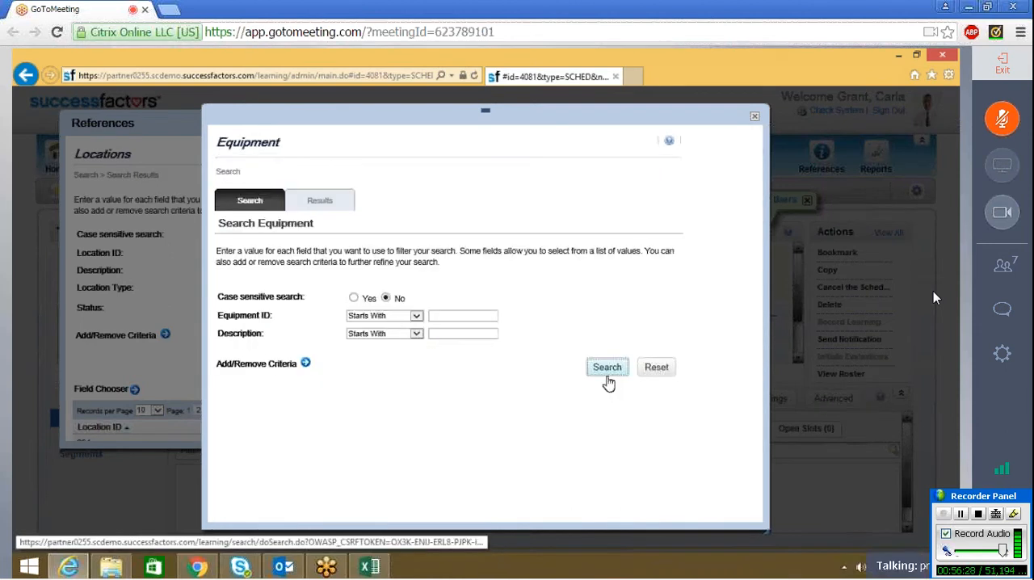
# Step: Search the equipment list without filters and add DVD1, INET1 and LAP1 to the location
pyautogui.click(603, 371)
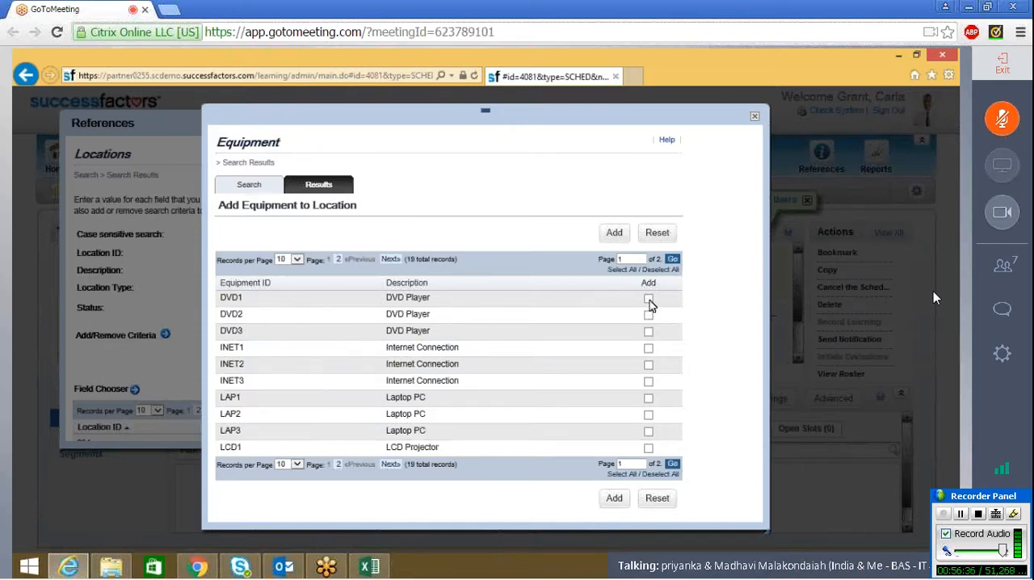
pyautogui.click(649, 299)
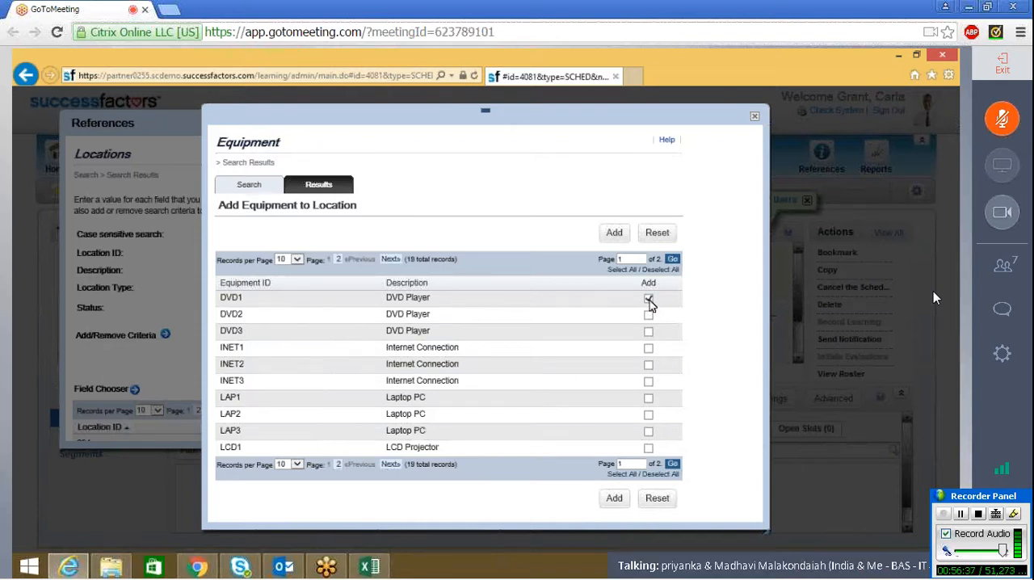
pyautogui.click(649, 348)
pyautogui.click(648, 398)
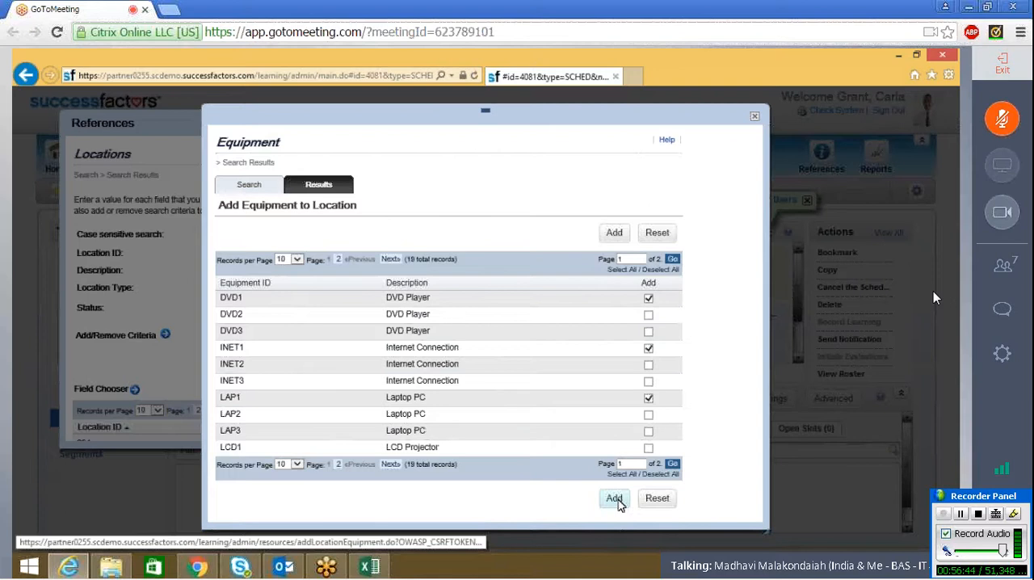
pyautogui.click(616, 499)
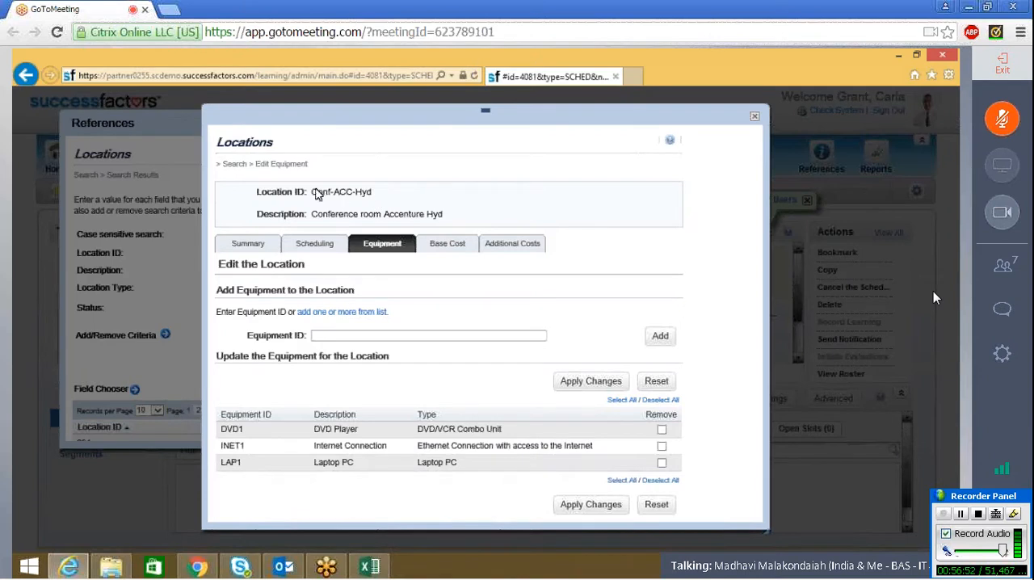
# Step: Review the location's summary, equipment, scheduling and base cost details
pyautogui.click(239, 247)
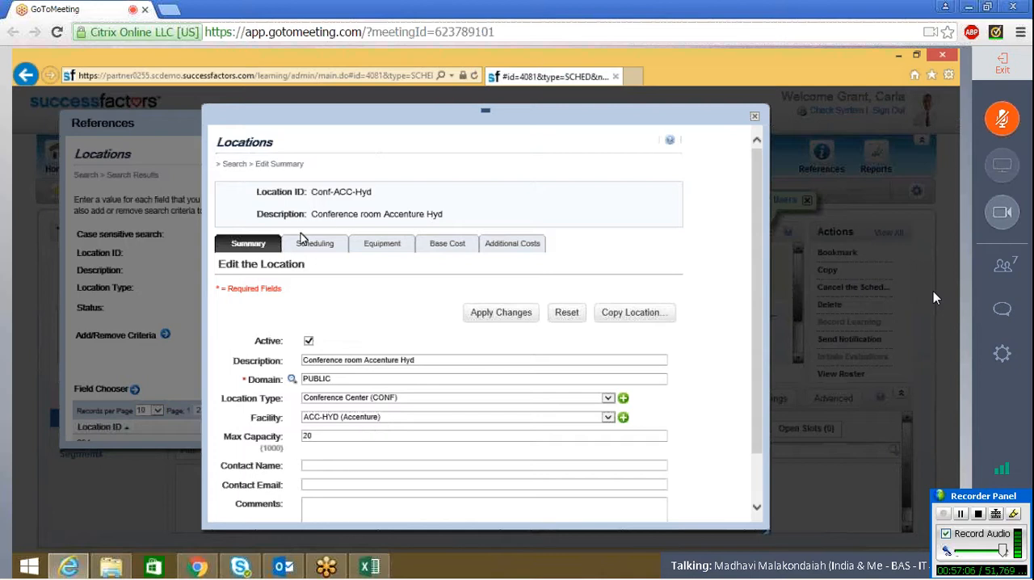
pyautogui.click(368, 240)
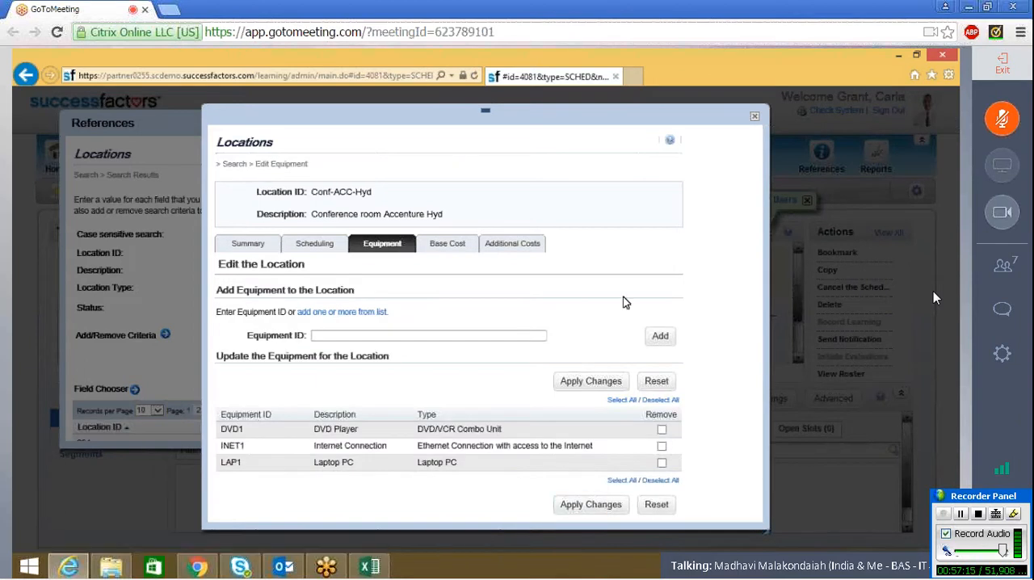
pyautogui.click(319, 246)
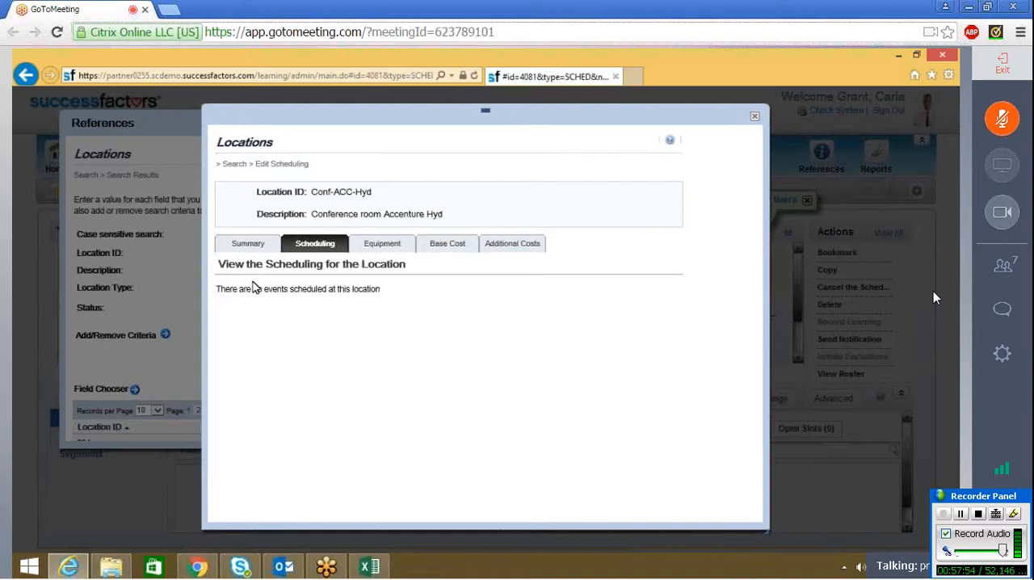
pyautogui.click(382, 243)
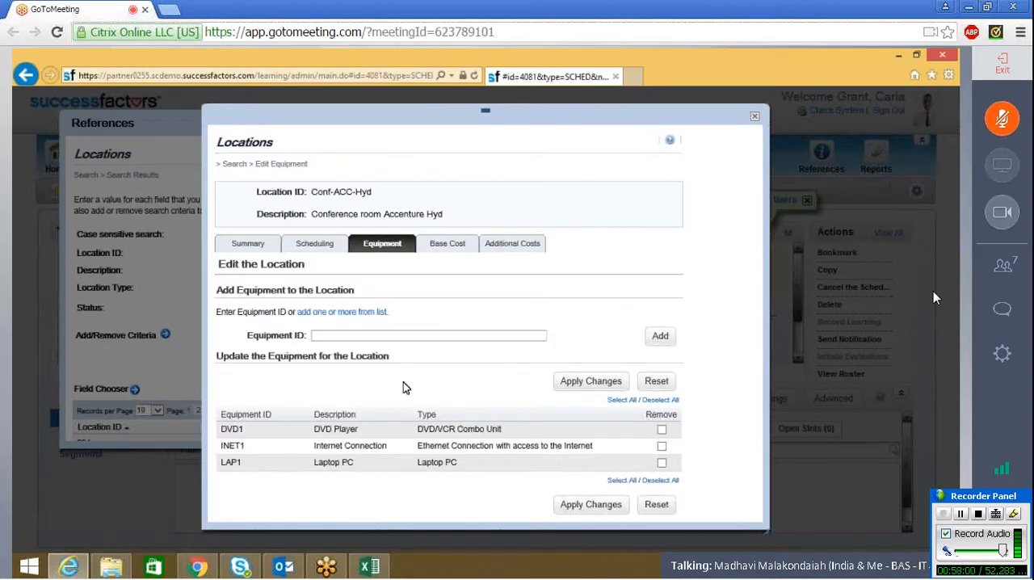
pyautogui.click(467, 256)
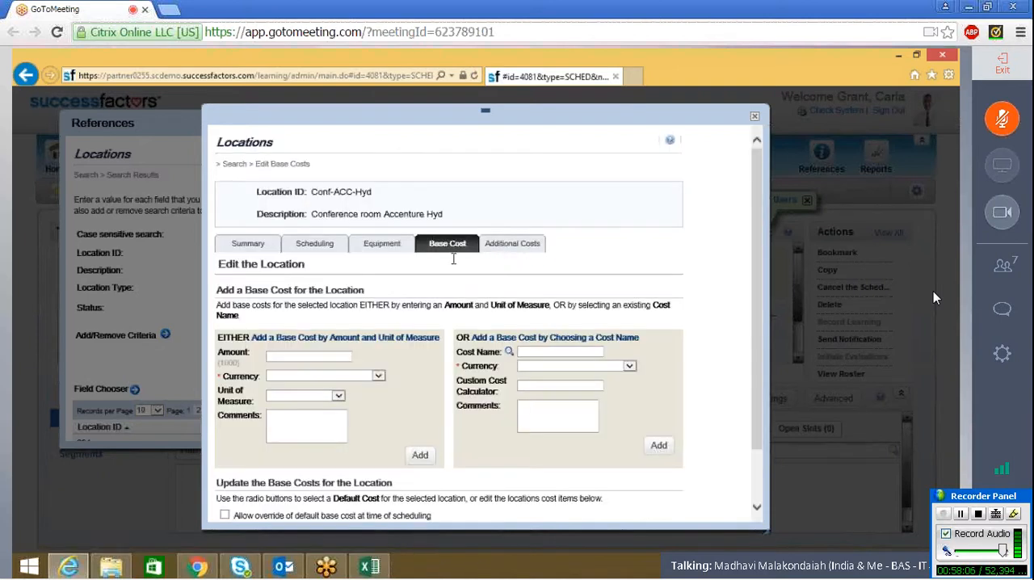
# Step: Close the location record, then look through the list of locations before closing the References window
pyautogui.click(754, 119)
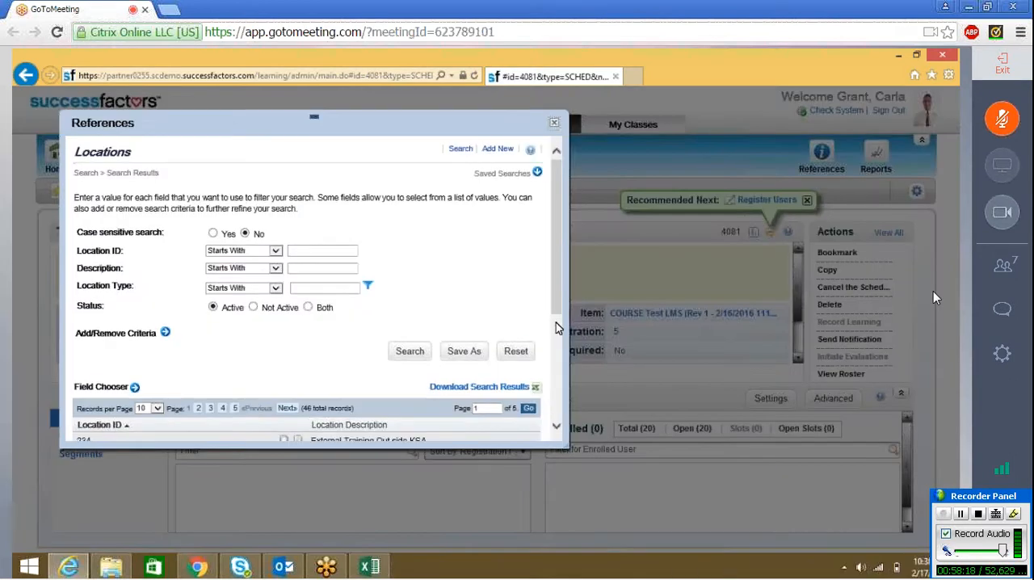
pyautogui.scroll(-3, 555, 327)
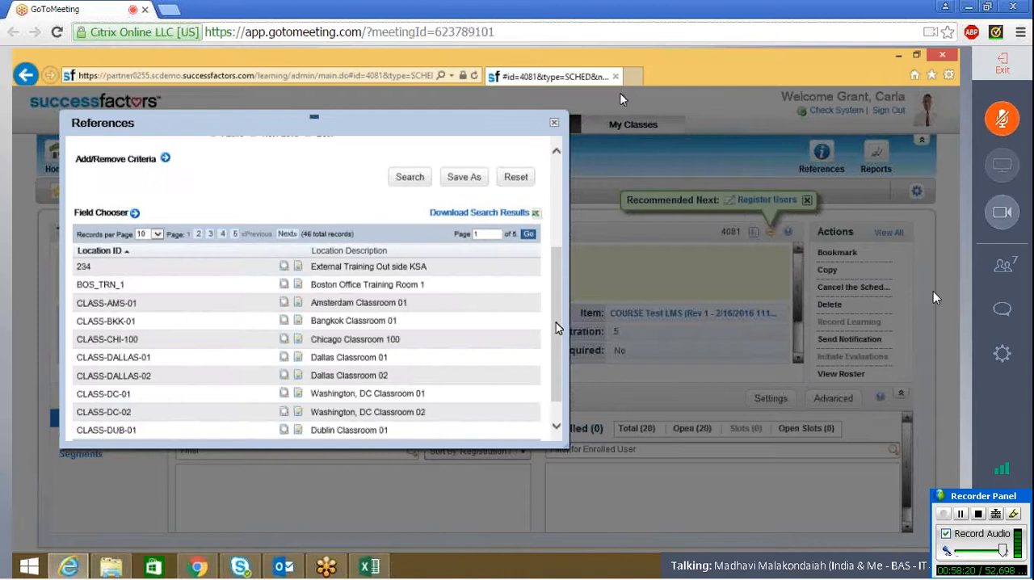
pyautogui.scroll(-1, 555, 323)
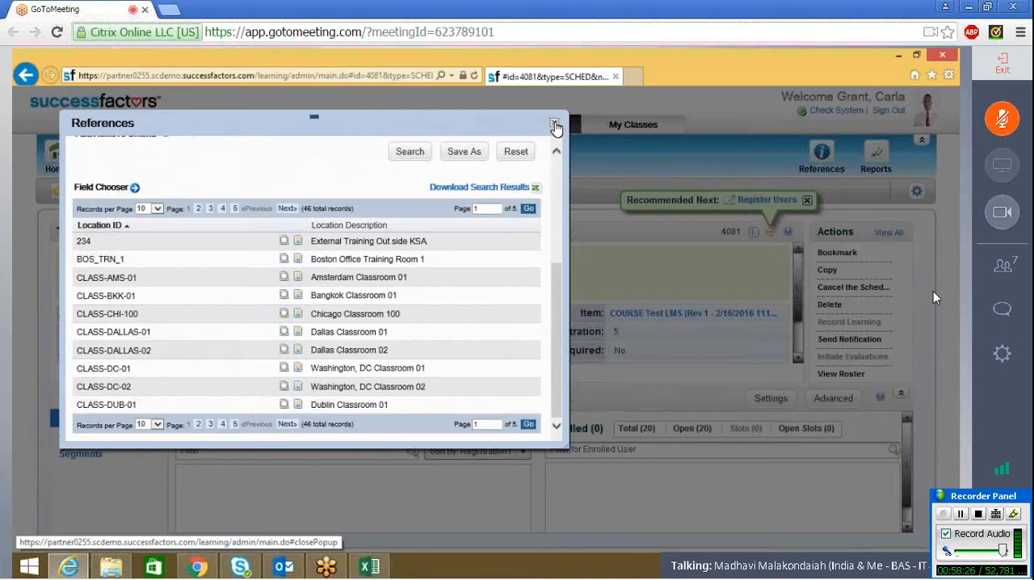
pyautogui.click(555, 127)
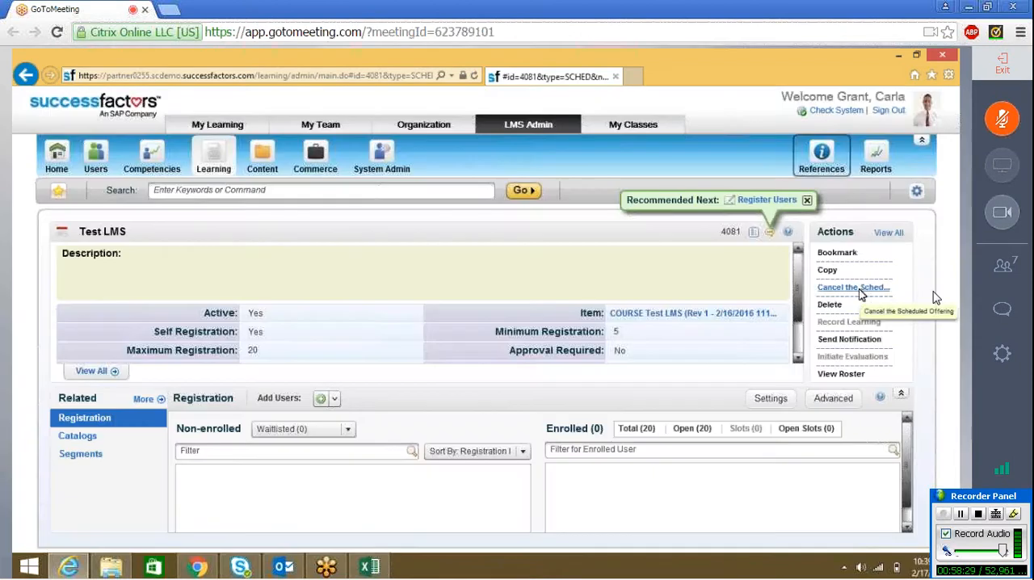
# Step: Open the Equipment Status reference records and search them without any filter
pyautogui.click(830, 163)
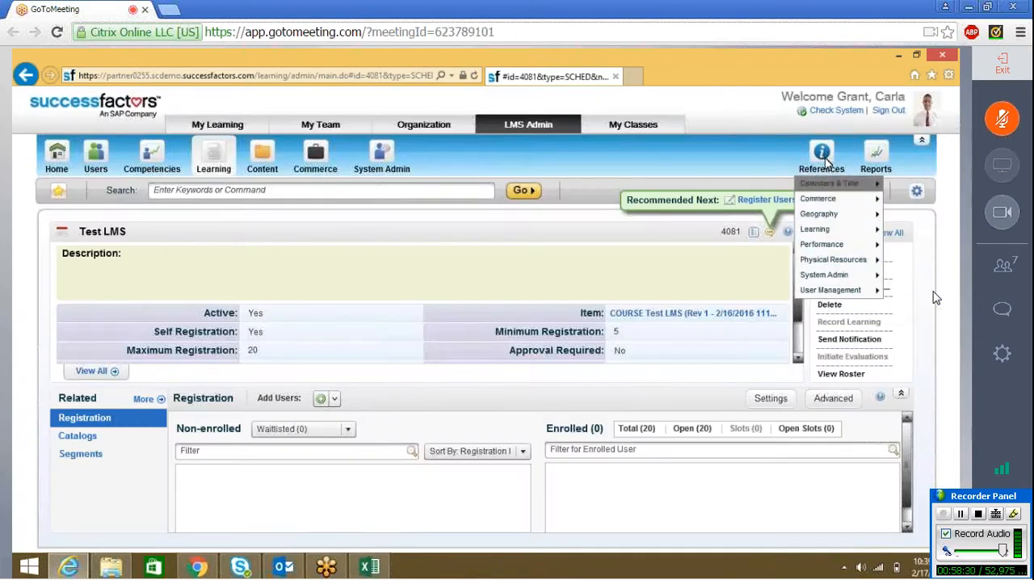
pyautogui.moveTo(832, 260)
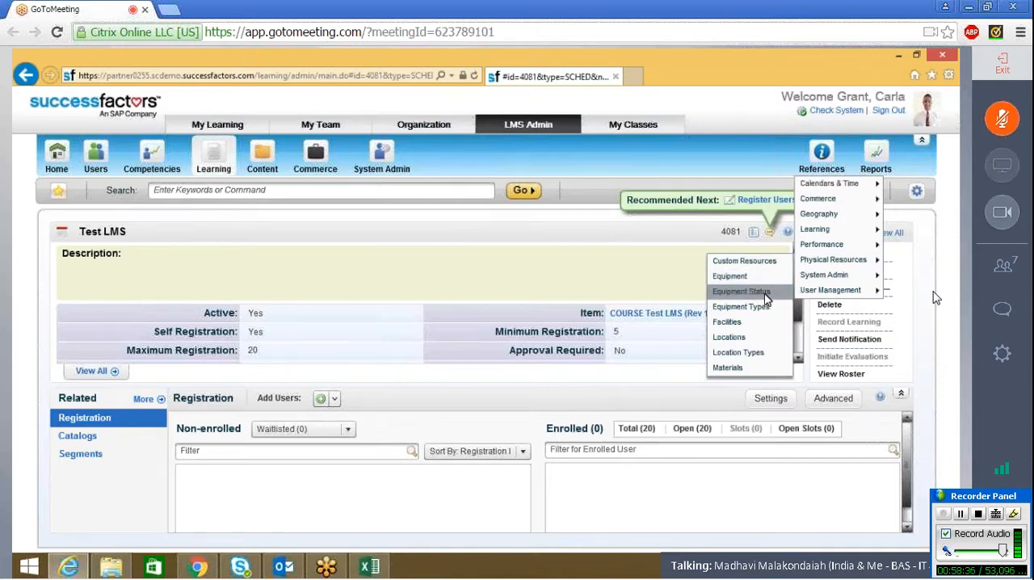
pyautogui.click(765, 293)
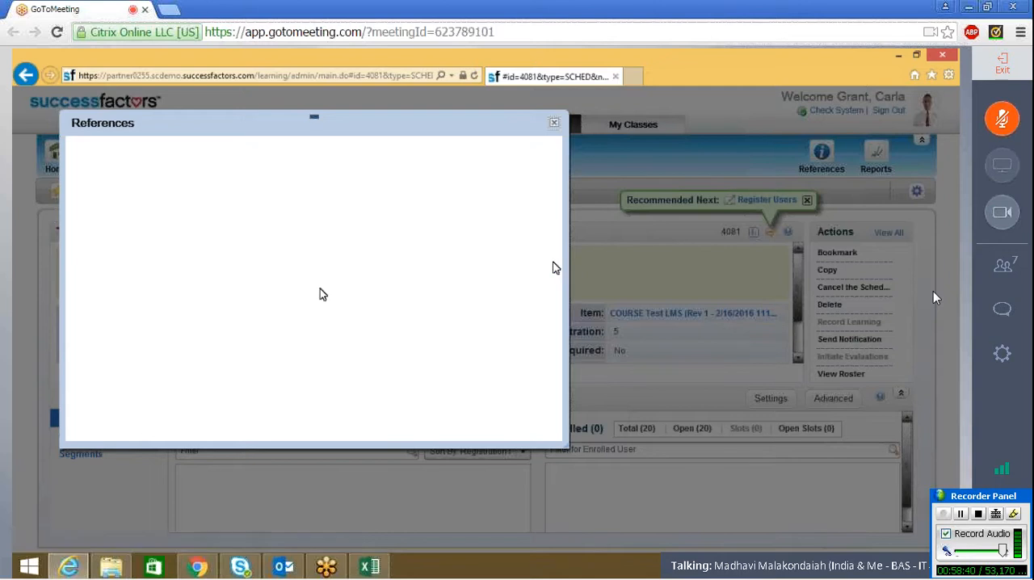
pyautogui.click(405, 320)
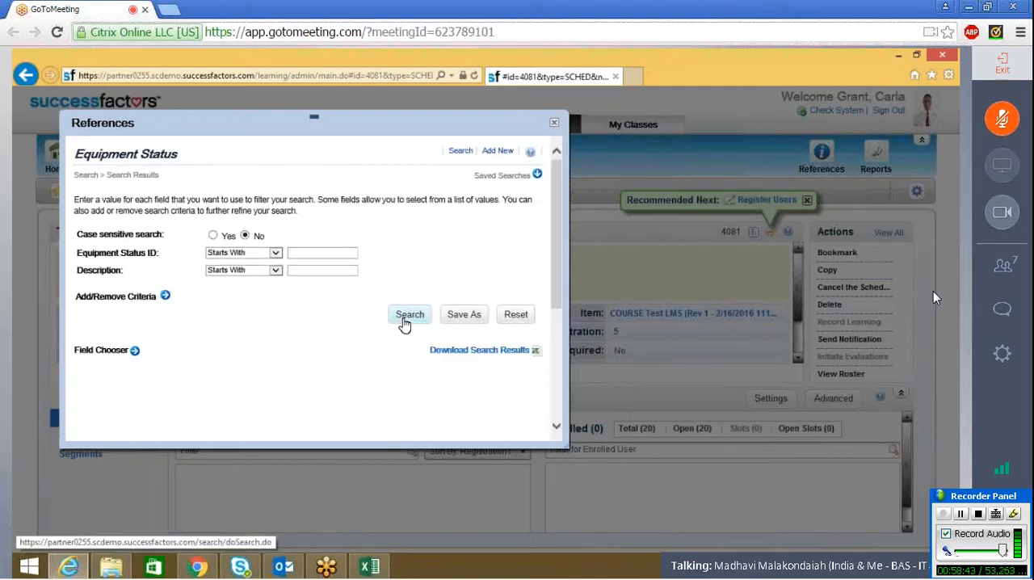
# Step: Rerun the unfiltered Equipment Status search, look through the listed statuses and close the References window
pyautogui.click(405, 320)
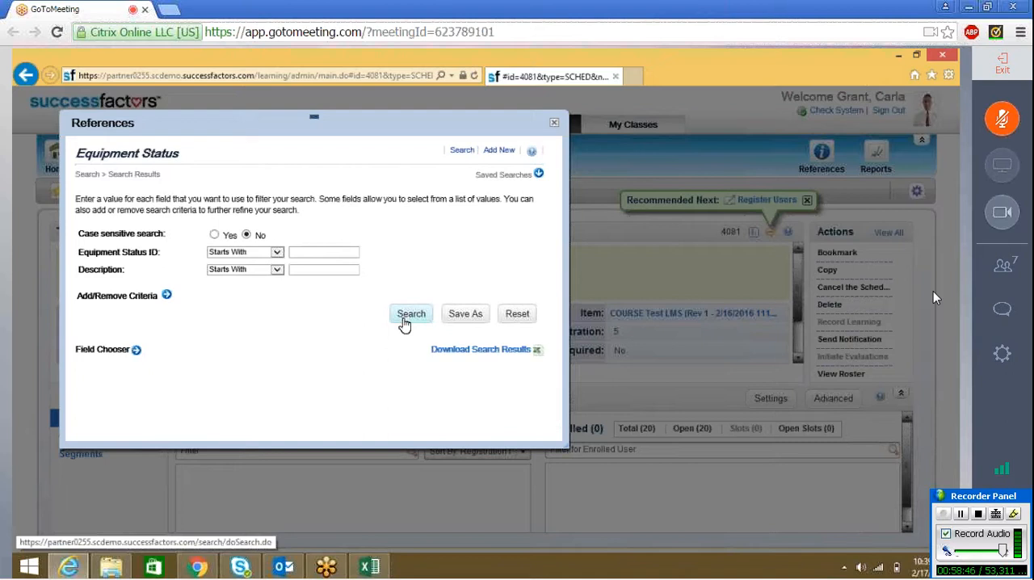
pyautogui.click(405, 319)
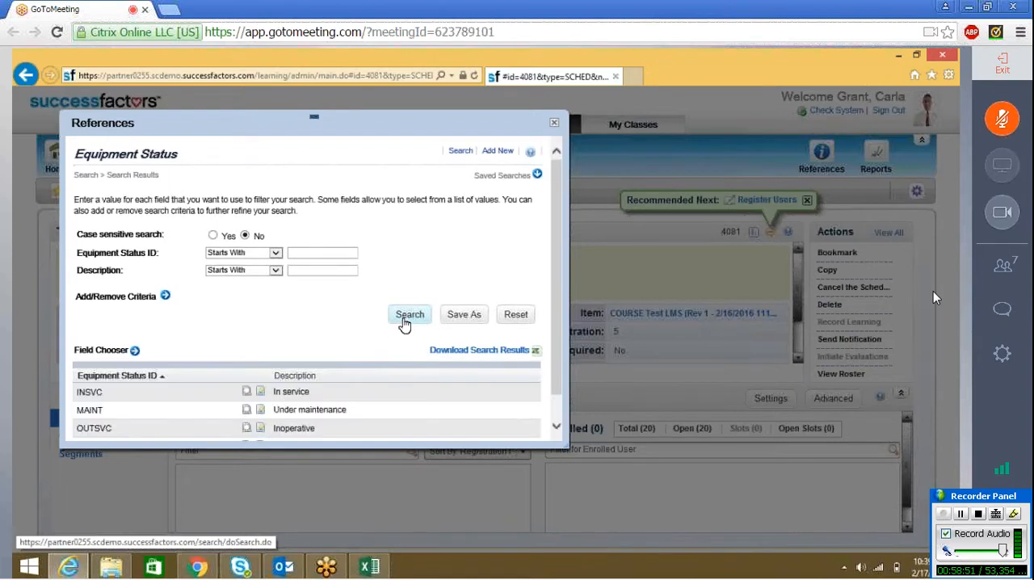
pyautogui.scroll(-2, 556, 311)
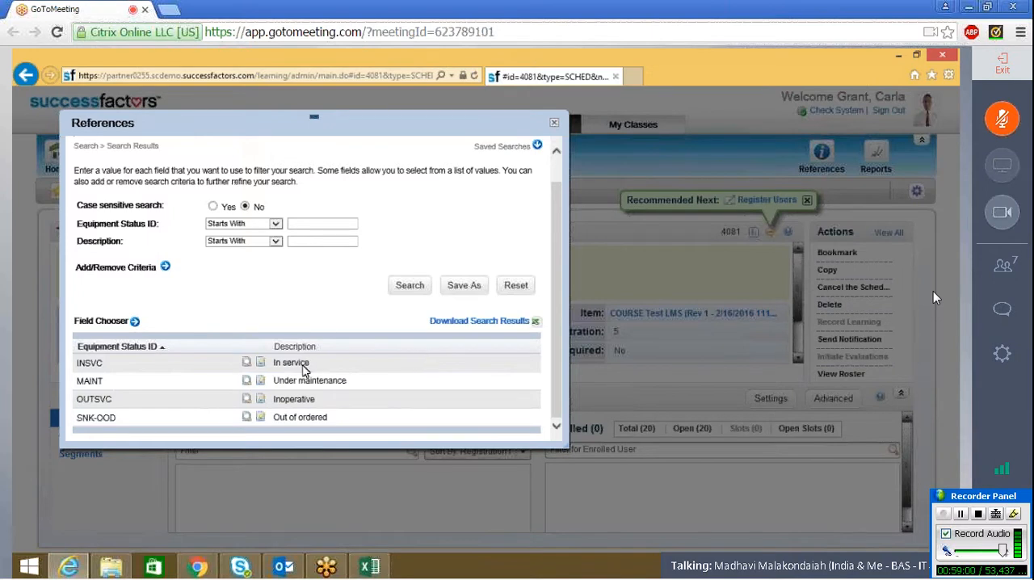
pyautogui.moveTo(554, 388); pyautogui.dragTo(560, 345)
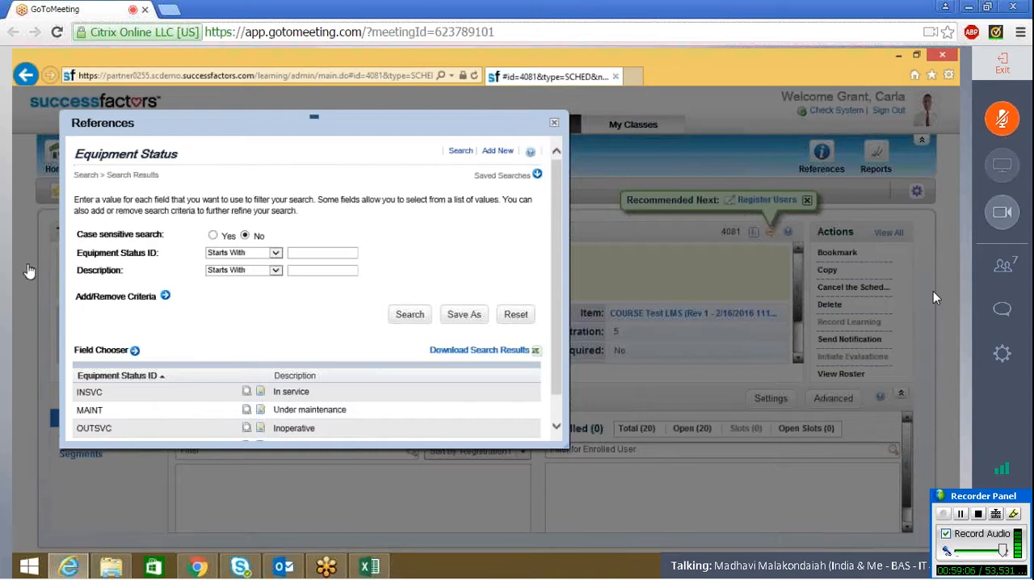
pyautogui.click(554, 126)
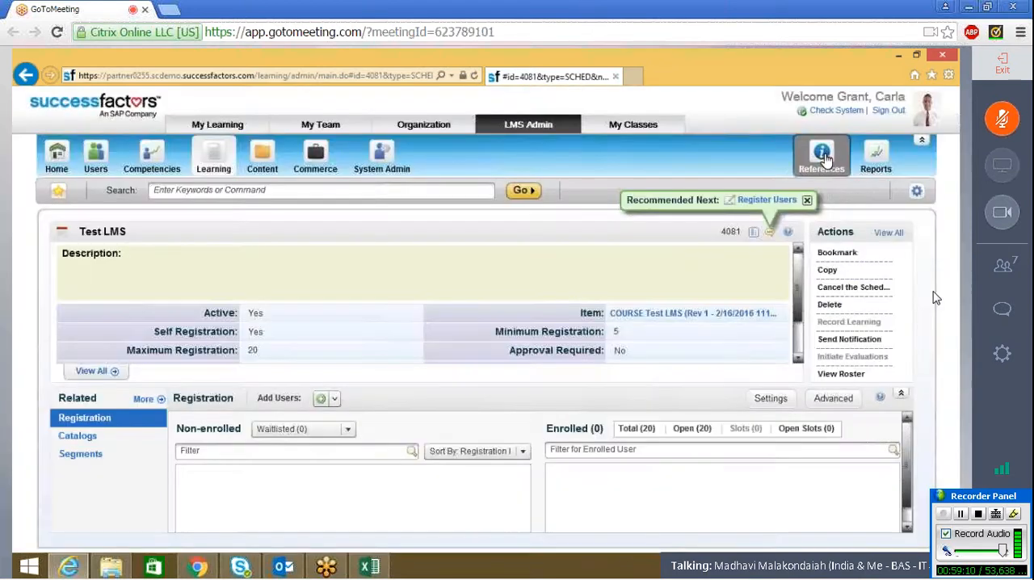
# Step: Open the Equipment Types references, search them without filters, review the listed types and close the window
pyautogui.click(821, 158)
pyautogui.moveTo(840, 259)
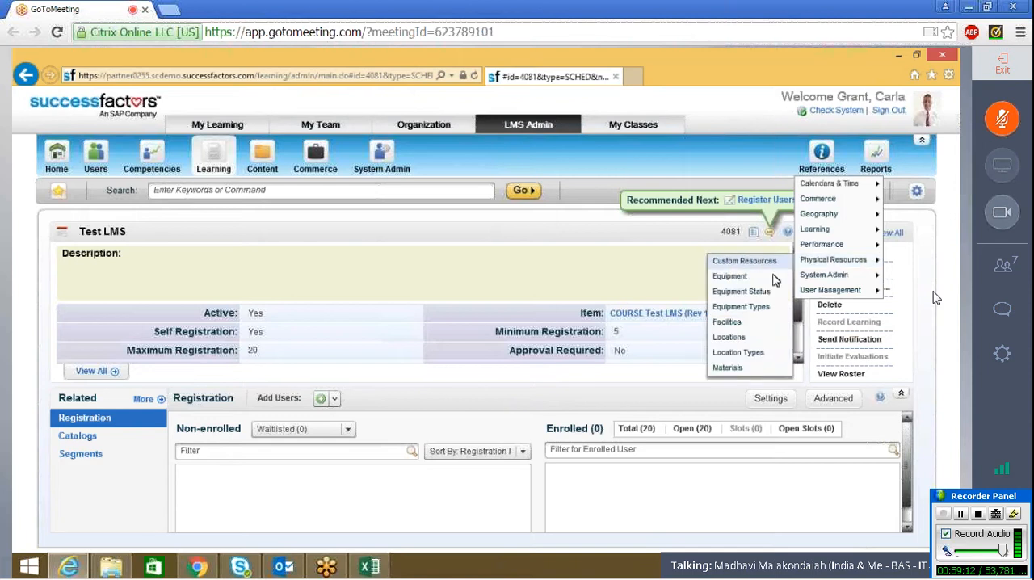
pyautogui.click(761, 309)
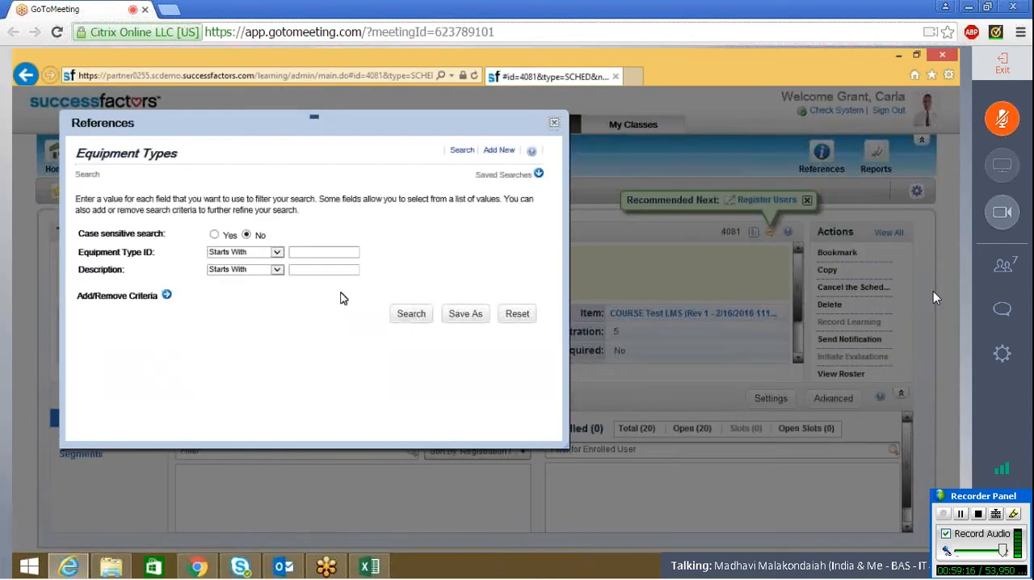
pyautogui.click(418, 323)
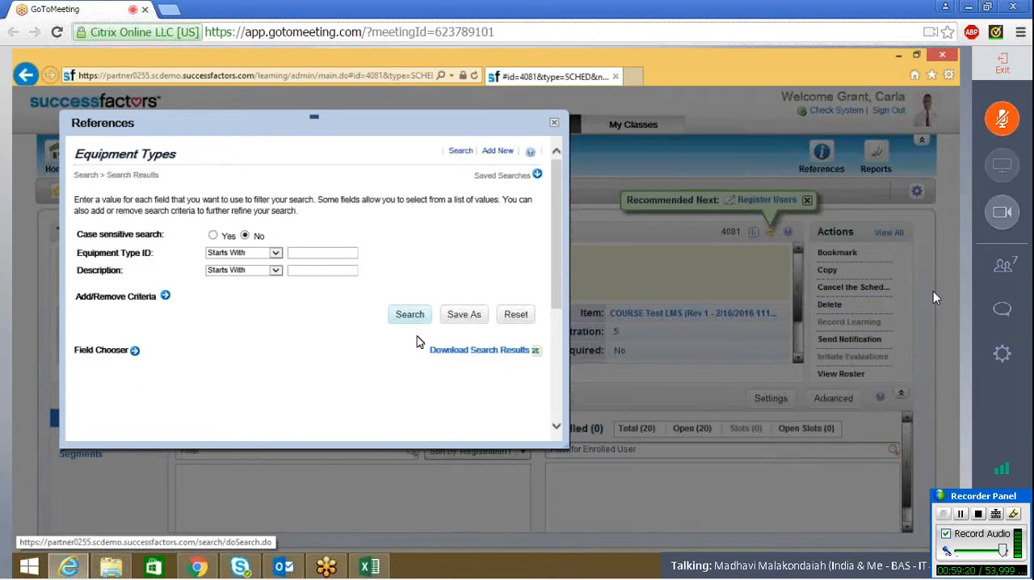
pyautogui.click(410, 318)
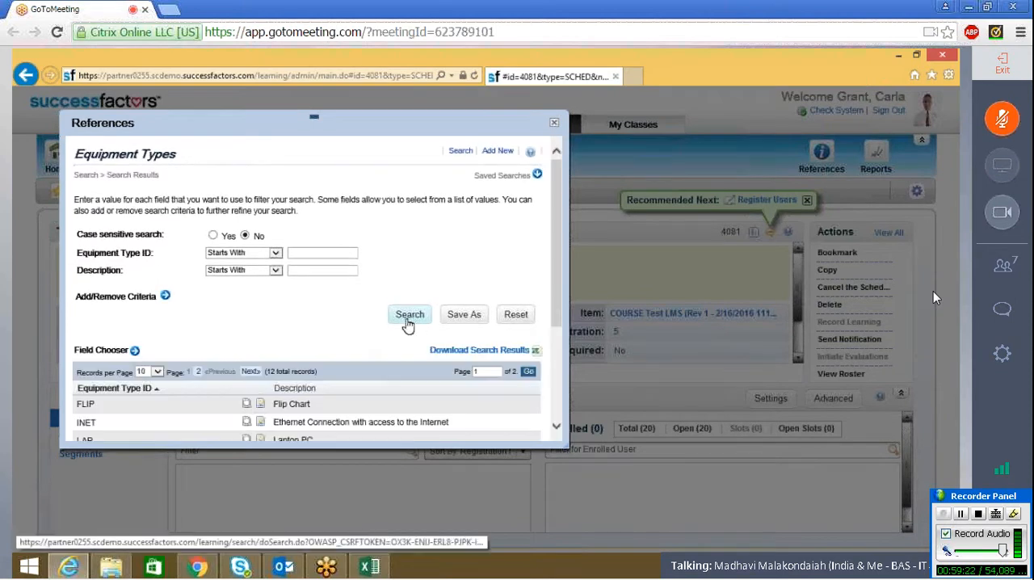
pyautogui.click(555, 426)
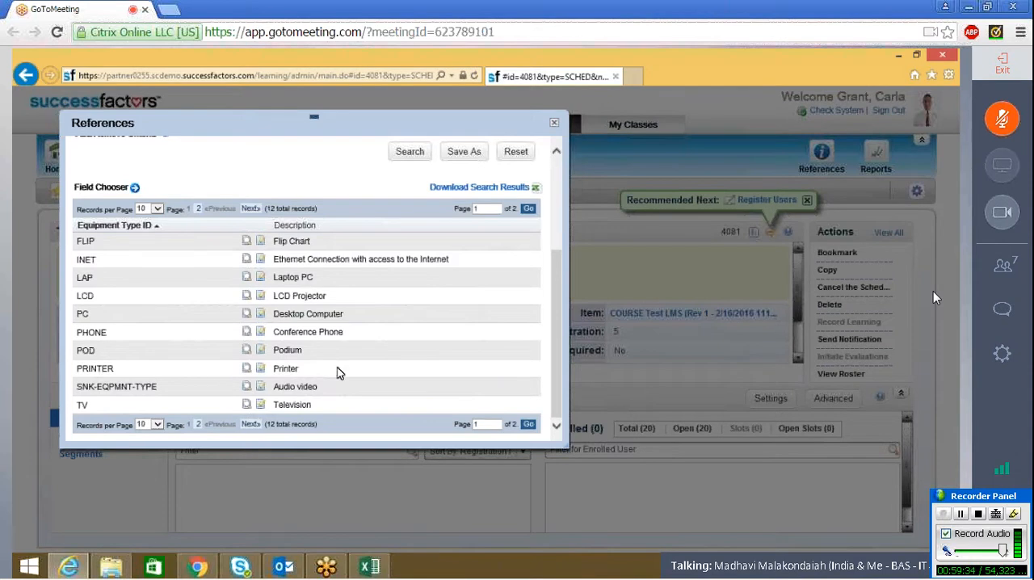
pyautogui.click(555, 124)
# Step: Open the Location Types references, search them without filters, review the listed types and close the window
pyautogui.moveTo(822, 166)
pyautogui.moveTo(832, 260)
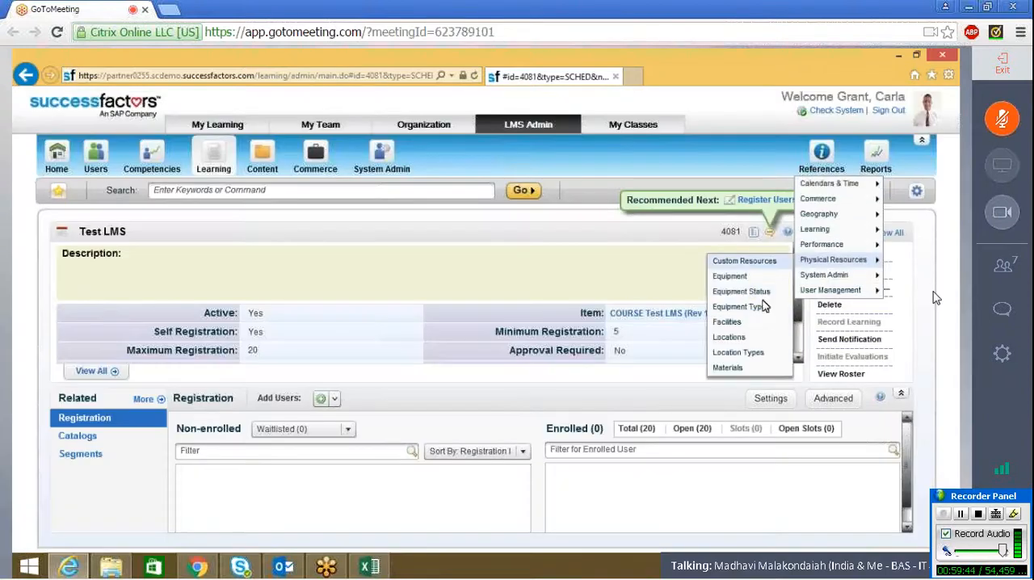
pyautogui.click(747, 354)
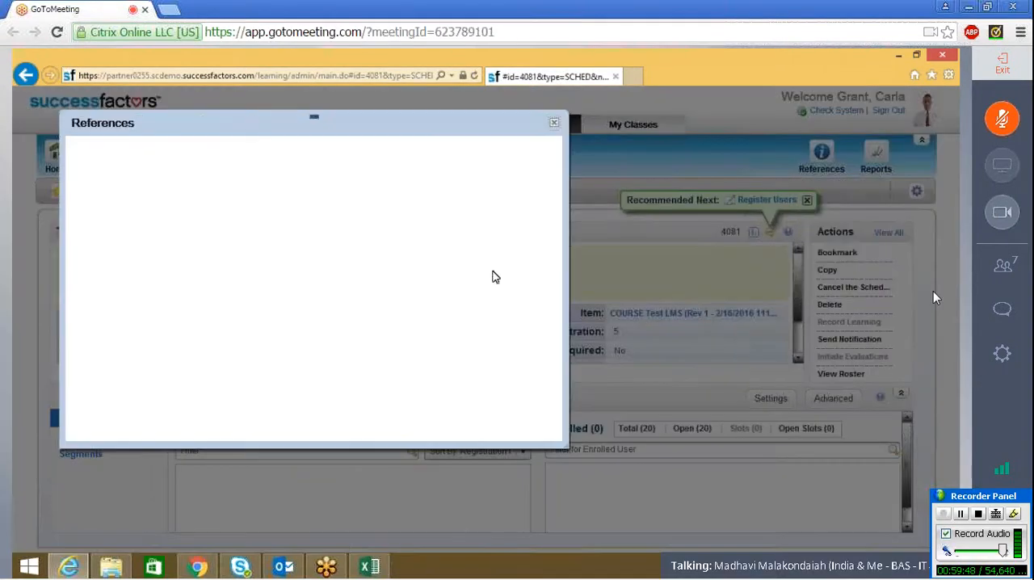
pyautogui.click(411, 317)
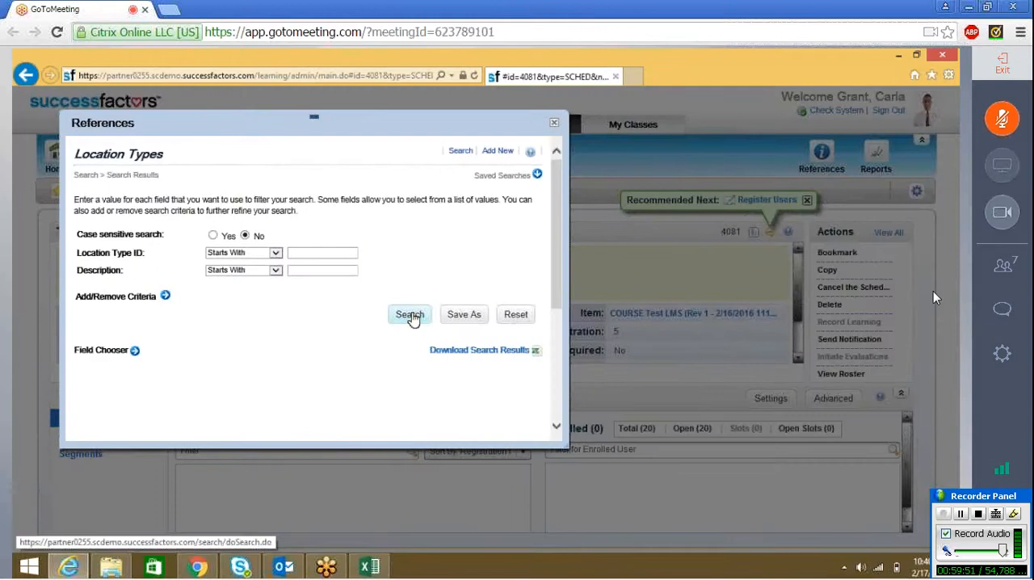
pyautogui.click(412, 317)
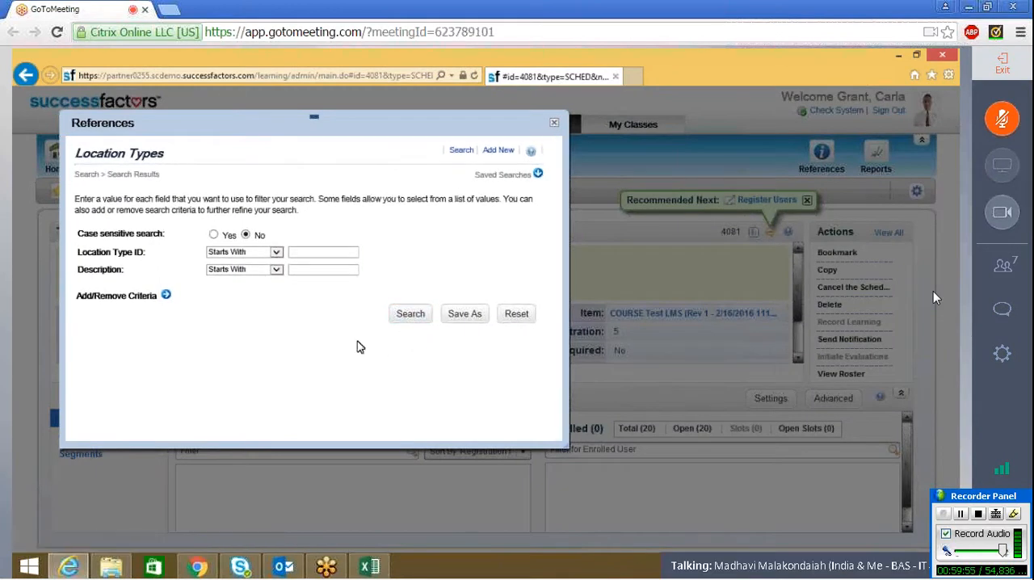
pyautogui.click(404, 317)
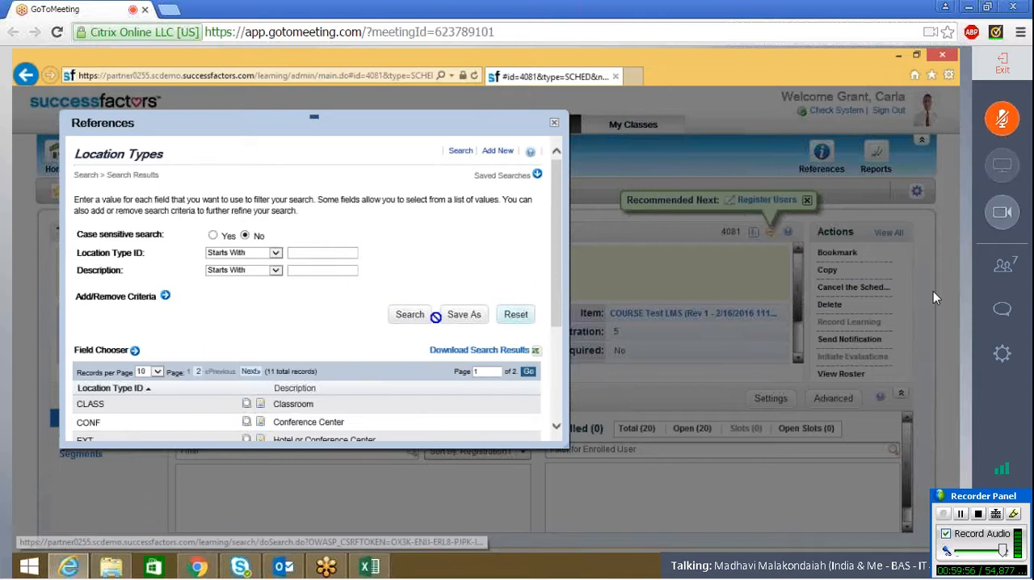
pyautogui.moveTo(557, 327); pyautogui.dragTo(562, 421)
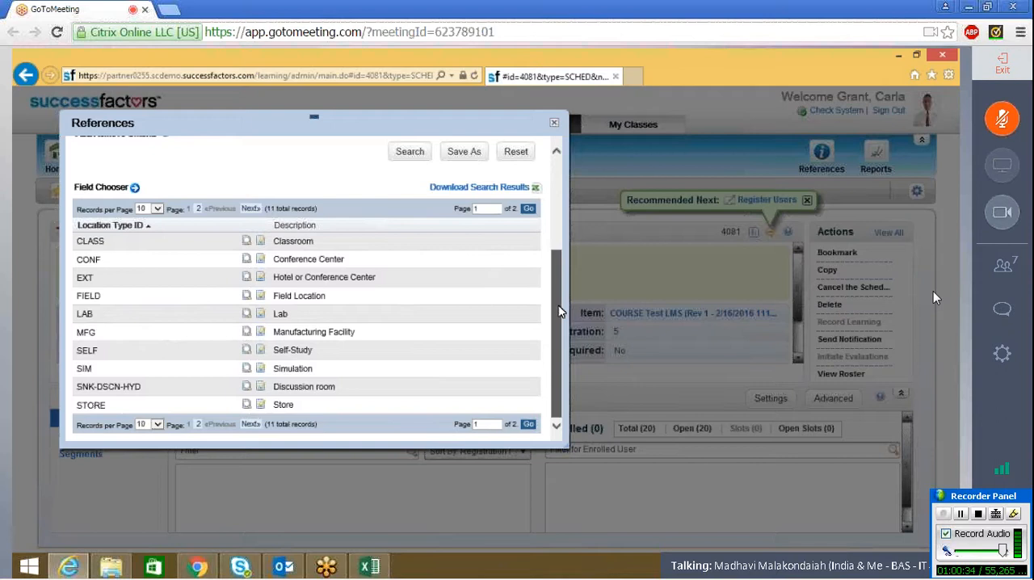
pyautogui.click(560, 185)
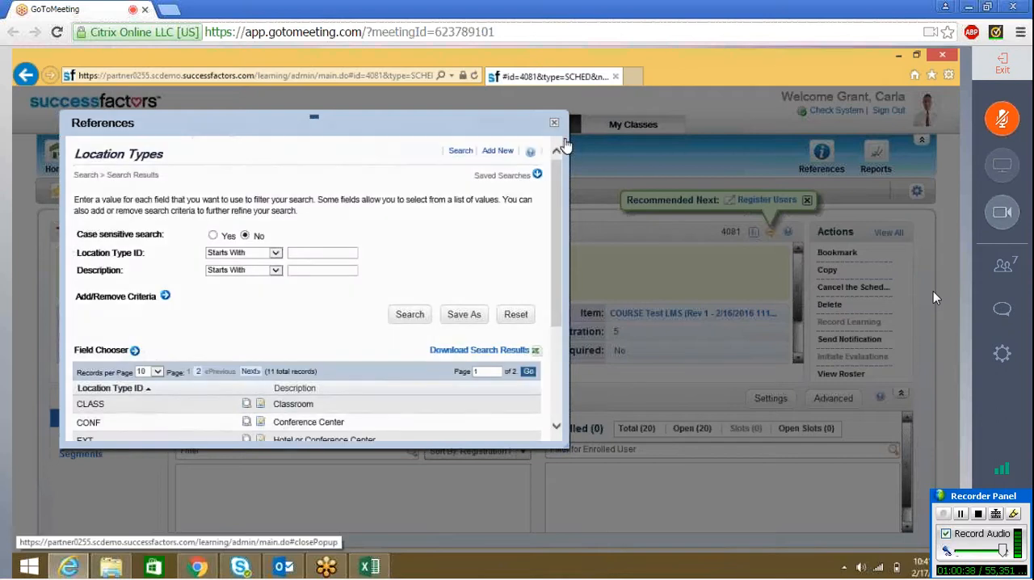
pyautogui.click(564, 142)
# Step: Open the Materials references, search them without filters and look through the materials list
pyautogui.moveTo(821, 158)
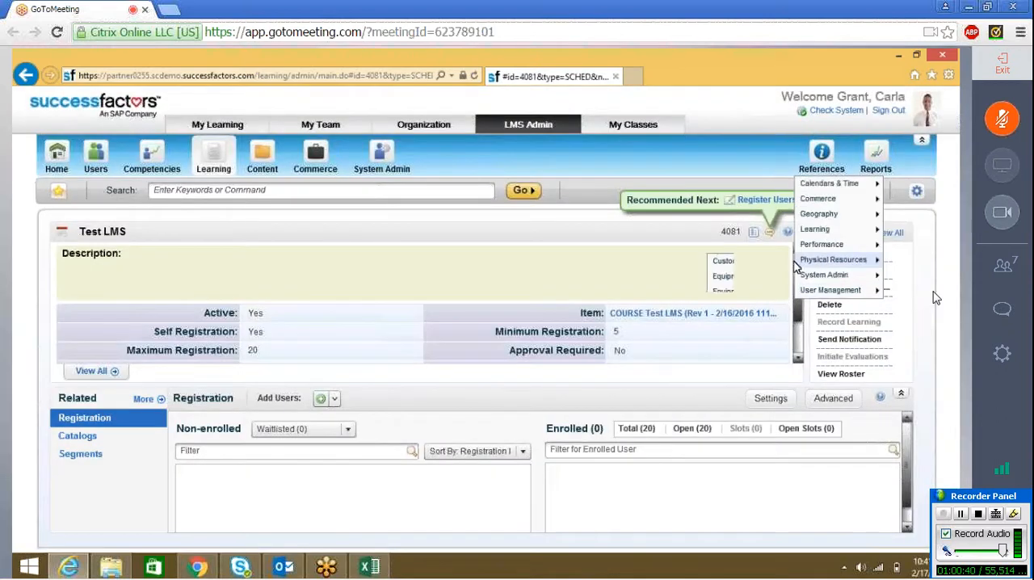
pyautogui.moveTo(796, 262)
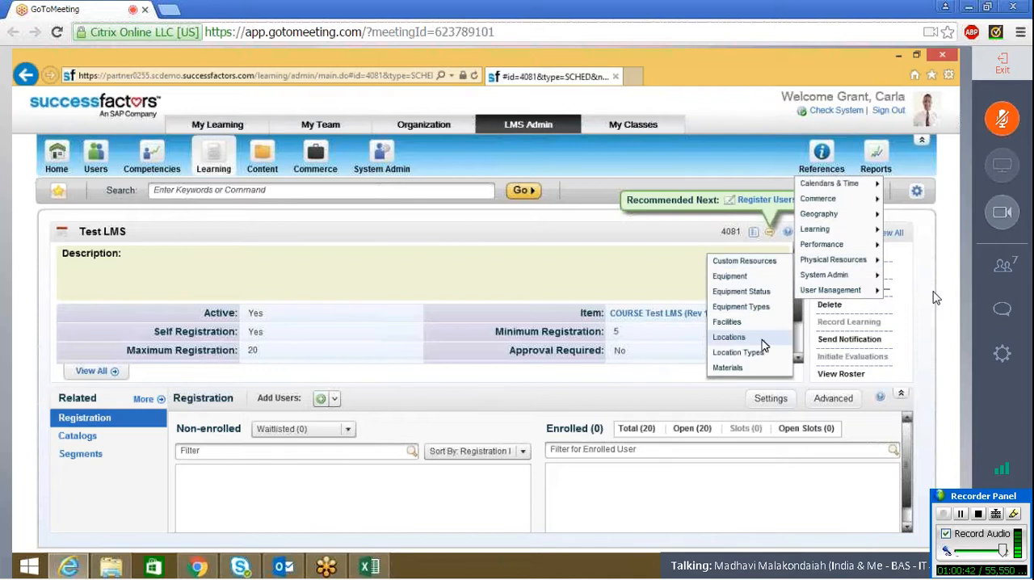
pyautogui.click(731, 367)
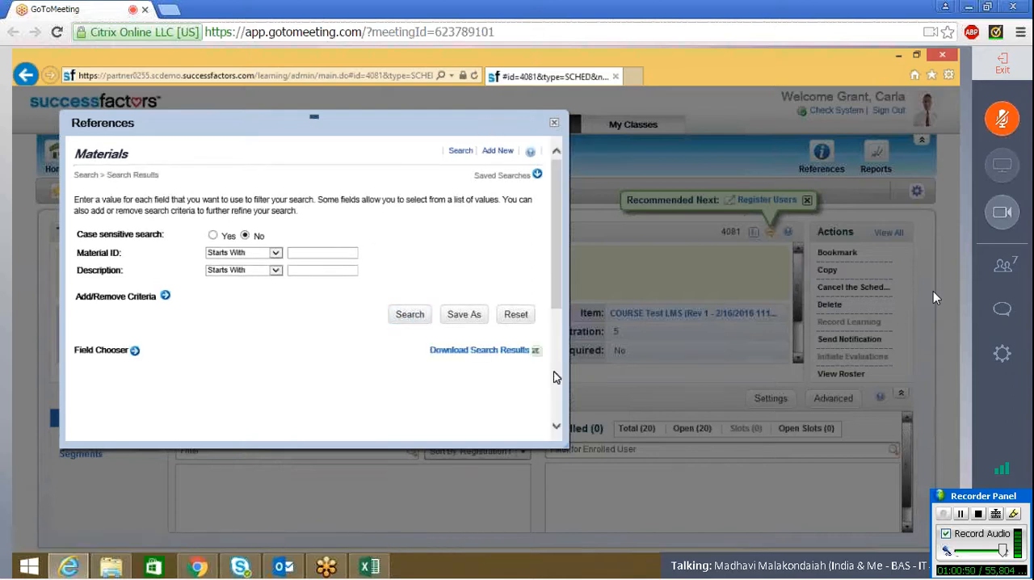
pyautogui.scroll(-1, 554, 373)
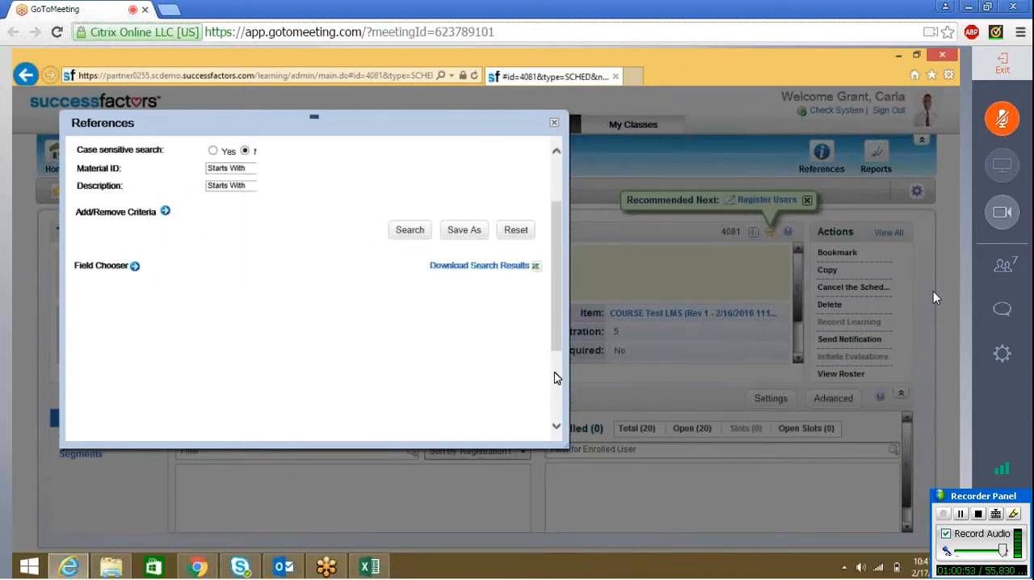
pyautogui.scroll(-2, 554, 377)
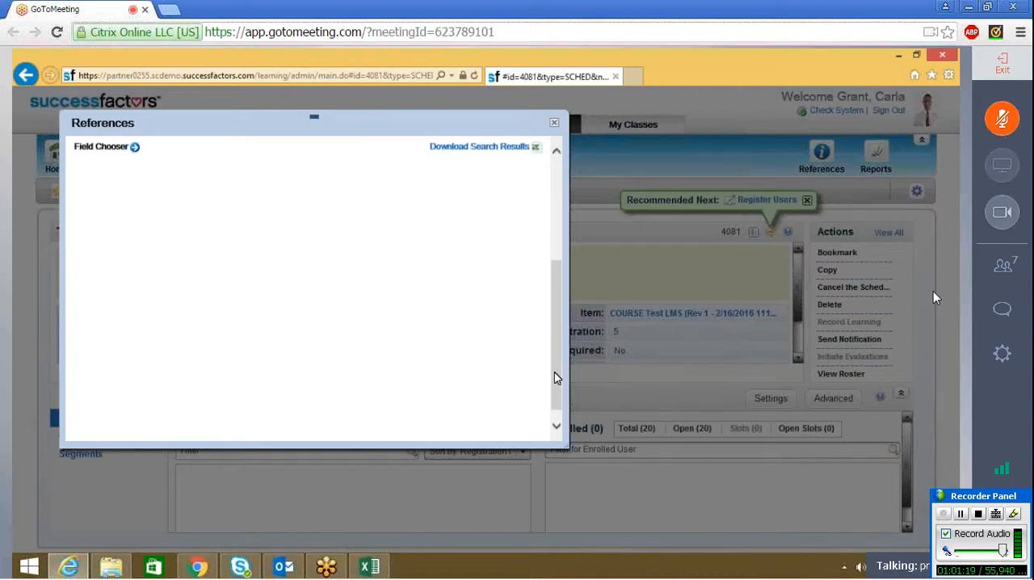
pyautogui.scroll(-1, 554, 372)
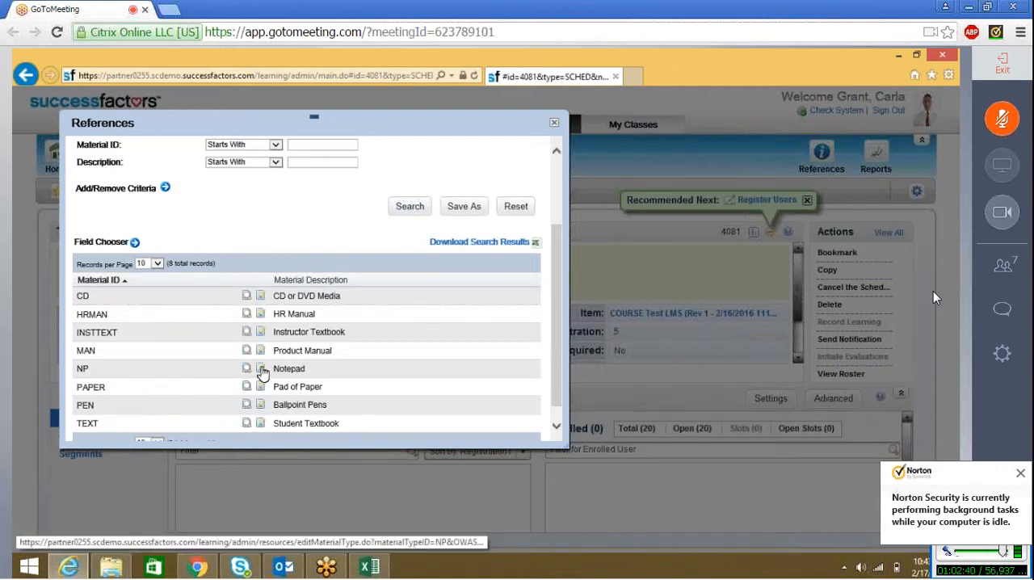
# Step: Open the Notepad (NP) material record for editing, review its summary fields and close the References window
pyautogui.click(260, 369)
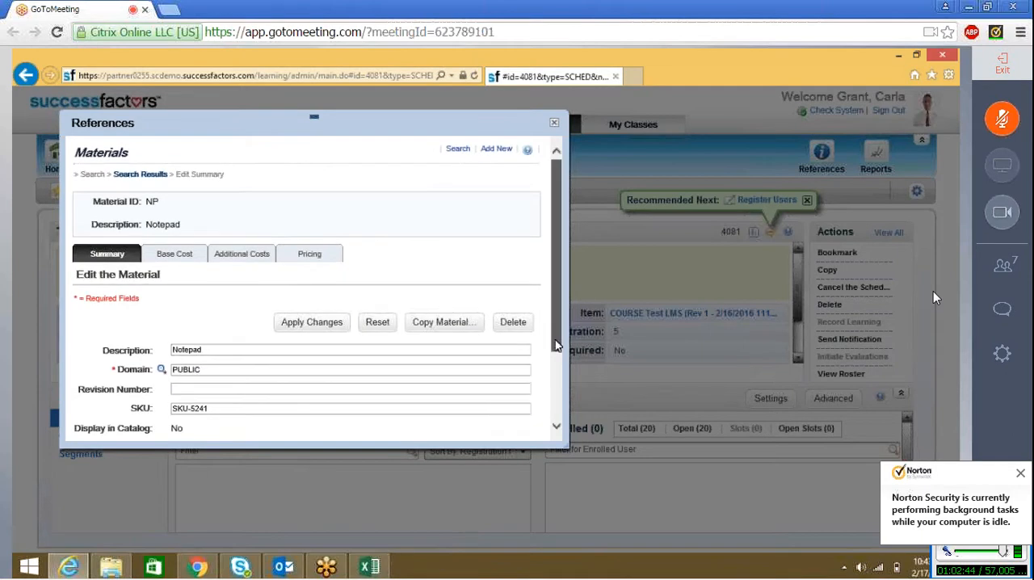
pyautogui.moveTo(554, 339)
pyautogui.mouseDown()
pyautogui.moveTo(555, 404)
pyautogui.moveTo(553, 346)
pyautogui.moveTo(561, 402)
pyautogui.moveTo(562, 352)
pyautogui.mouseUp()
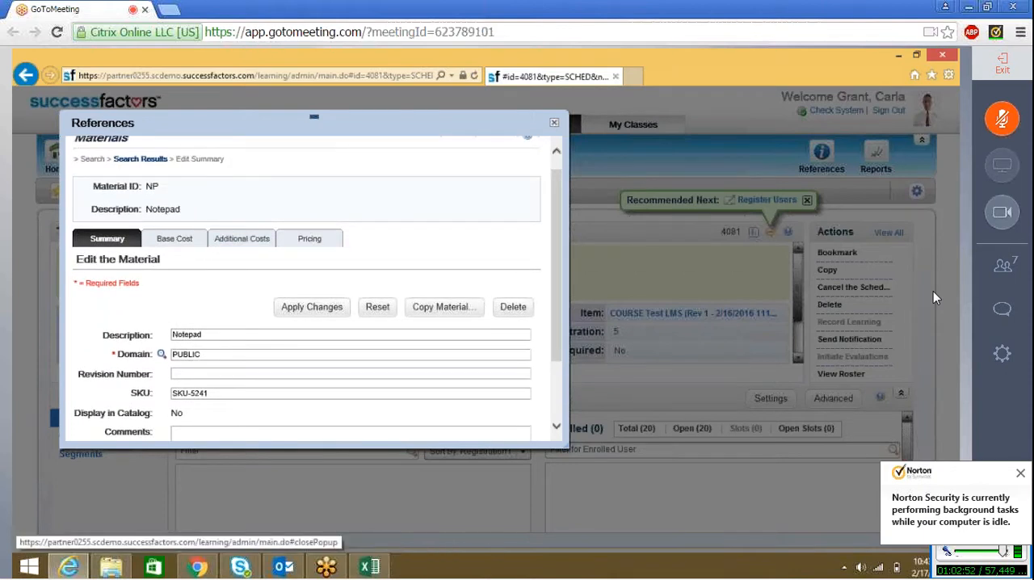
pyautogui.click(554, 125)
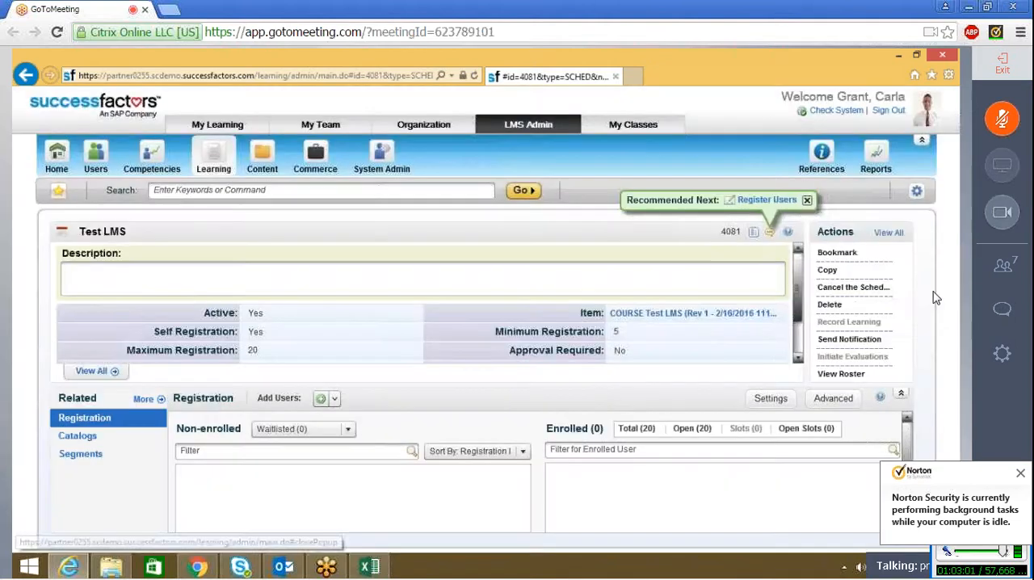
# Step: Reopen the Materials references, dismiss the Norton notification and search the materials without any filter
pyautogui.click(816, 160)
pyautogui.moveTo(833, 259)
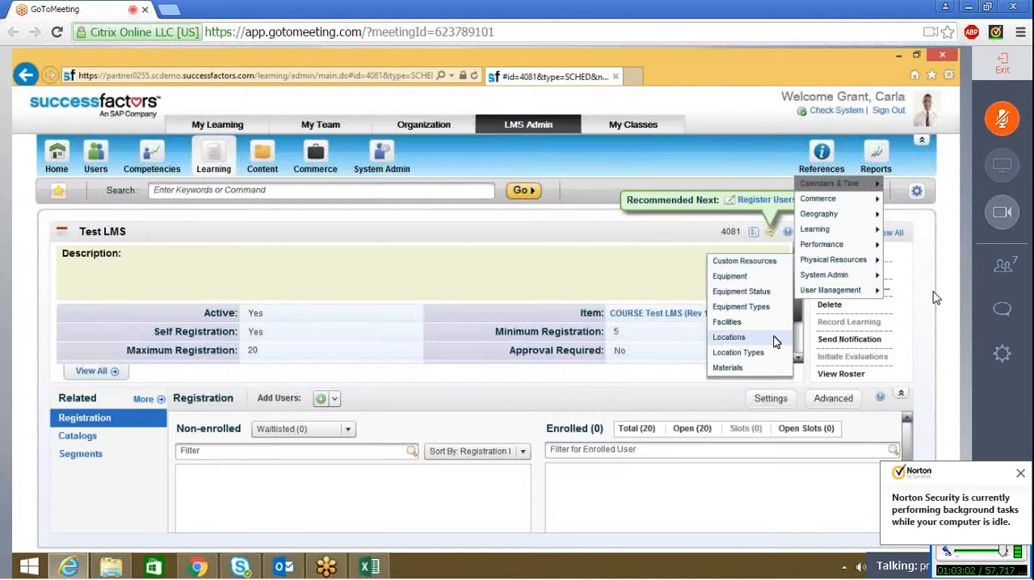
pyautogui.click(1020, 475)
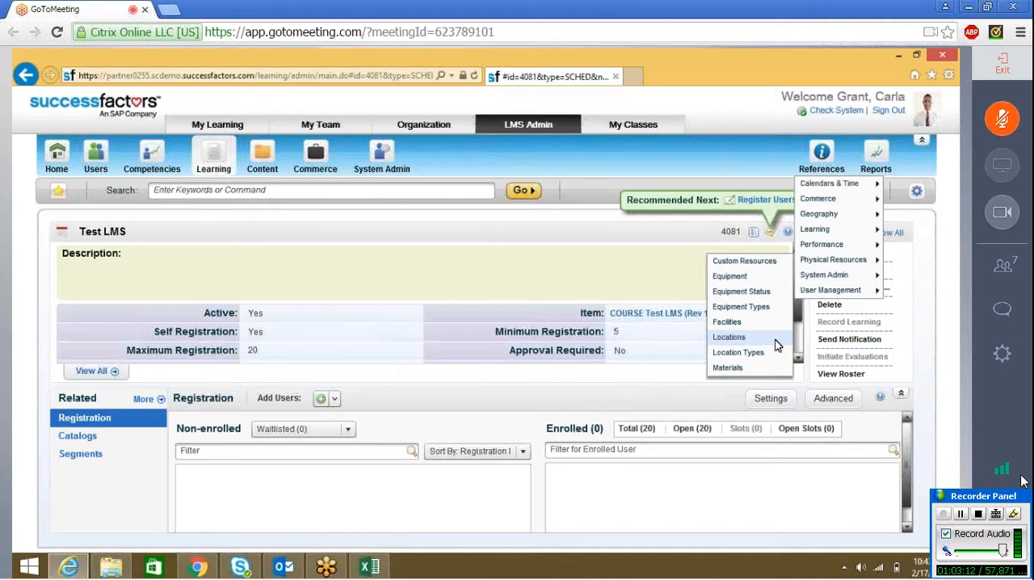
pyautogui.moveTo(756, 370); pyautogui.dragTo(759, 374)
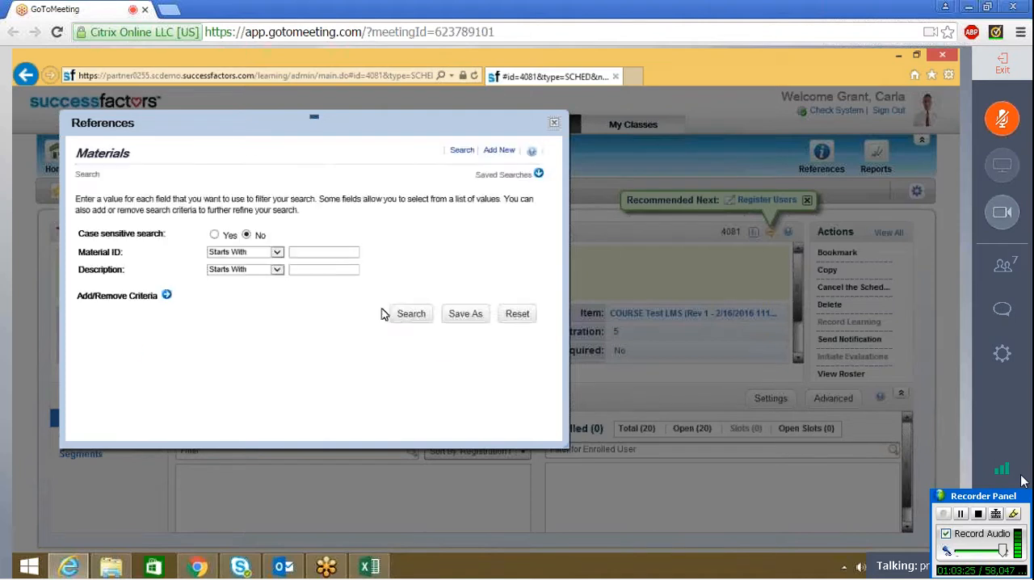
pyautogui.click(412, 319)
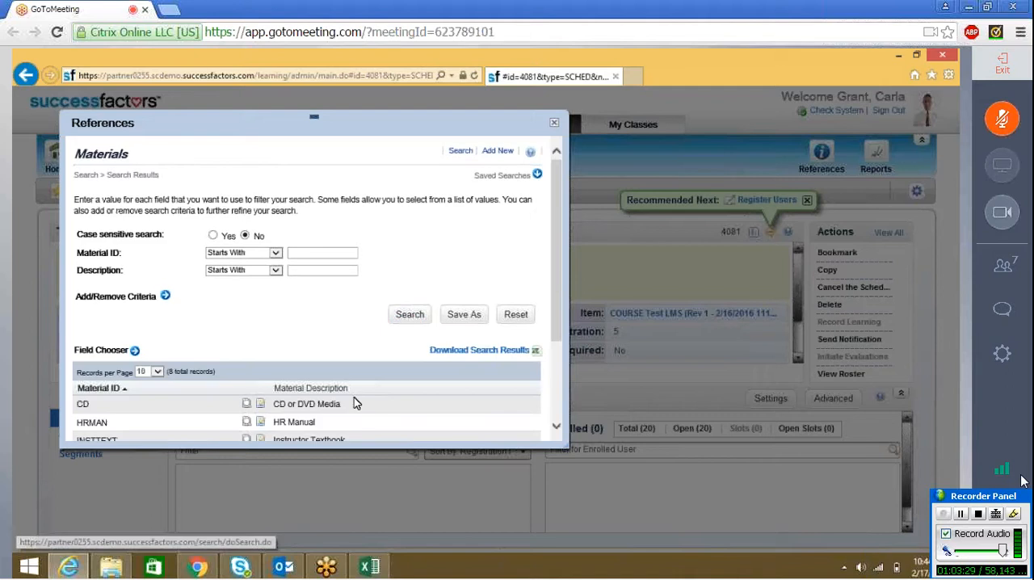
# Step: Open the CD or DVD Media material record for editing and review its summary fields and comments
pyautogui.click(258, 404)
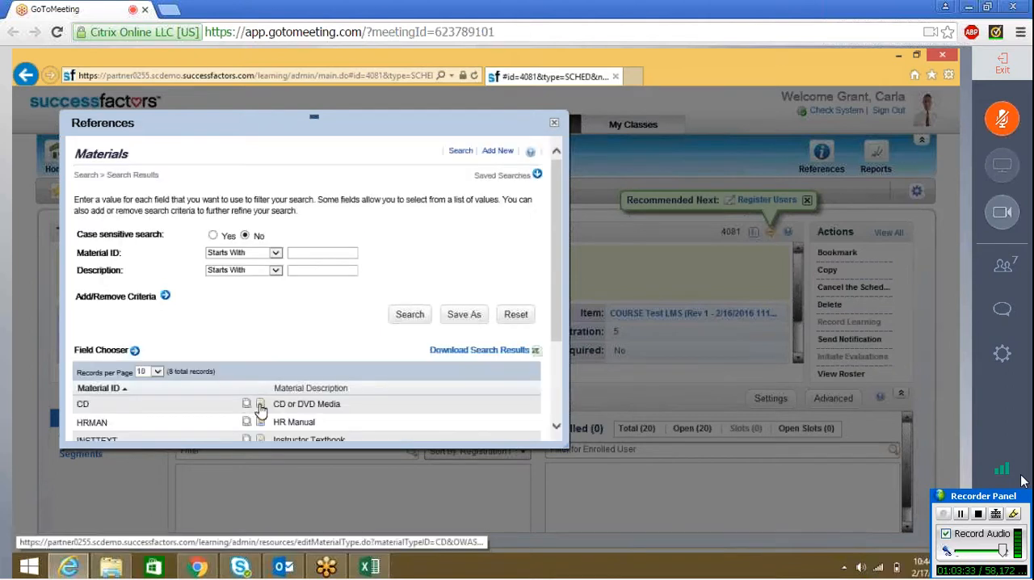
pyautogui.click(260, 410)
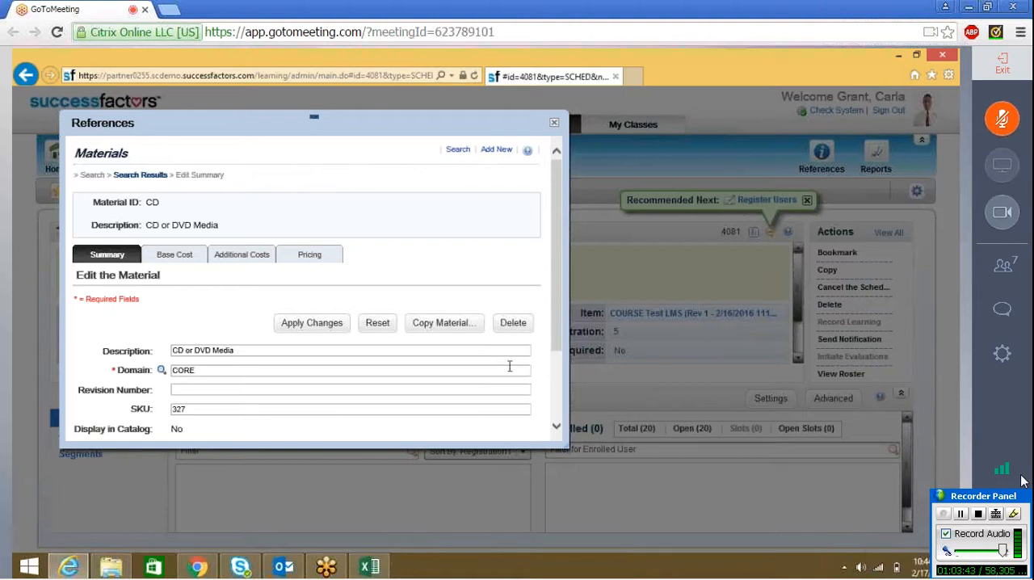
pyautogui.click(560, 429)
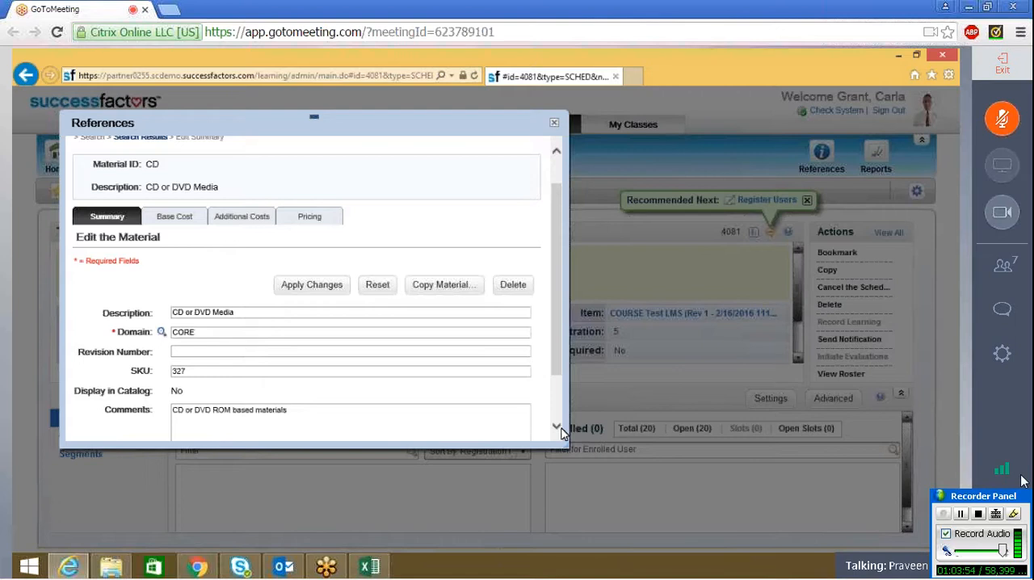
pyautogui.scroll(-2, 563, 433)
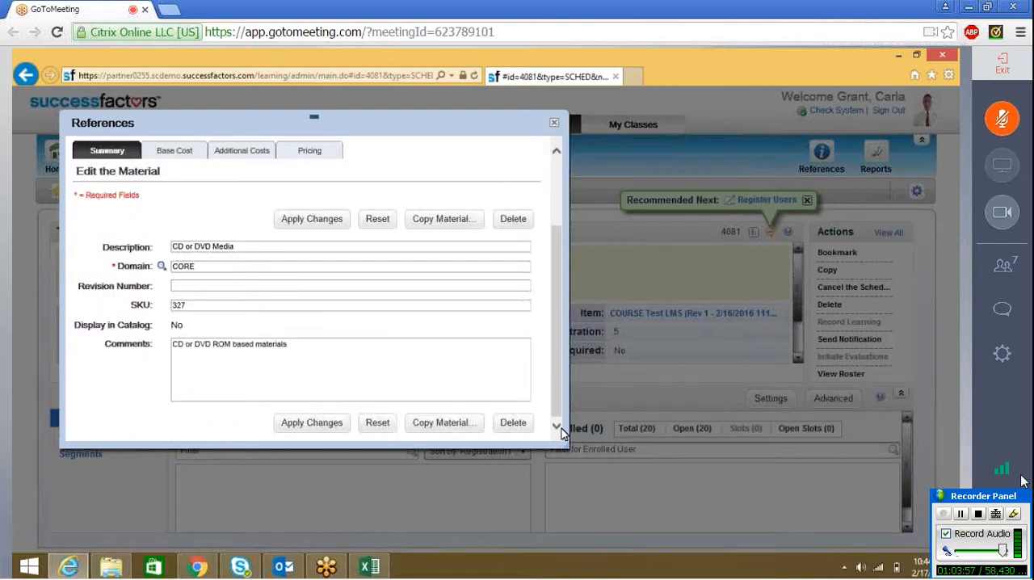
pyautogui.click(559, 171)
pyautogui.moveTo(559, 181)
pyautogui.mouseDown()
pyautogui.moveTo(562, 242)
pyautogui.moveTo(558, 166)
pyautogui.mouseUp()
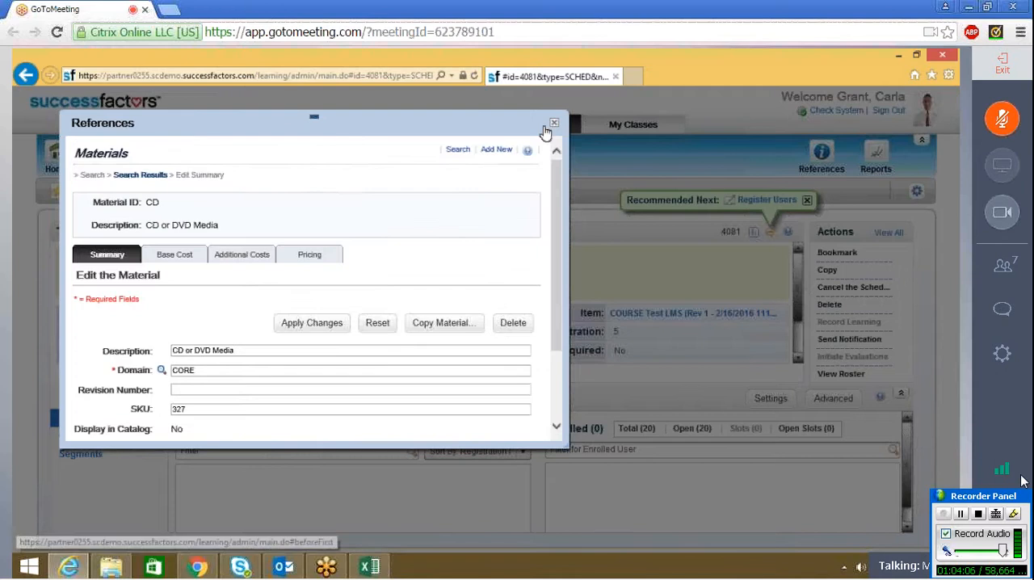
# Step: Open the blank form for a new material, look over its fields and close it without adding anything
pyautogui.click(504, 151)
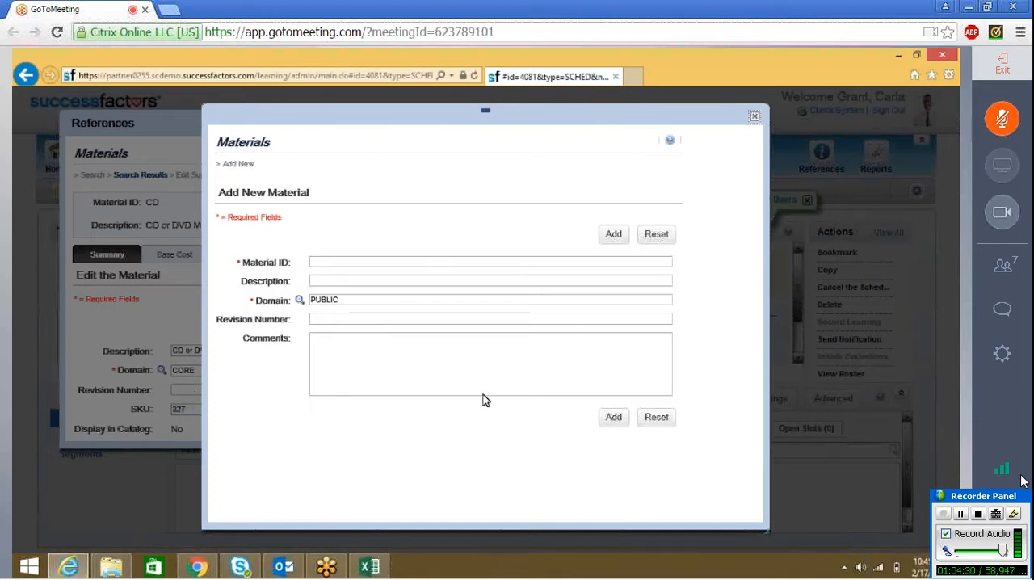
pyautogui.click(755, 119)
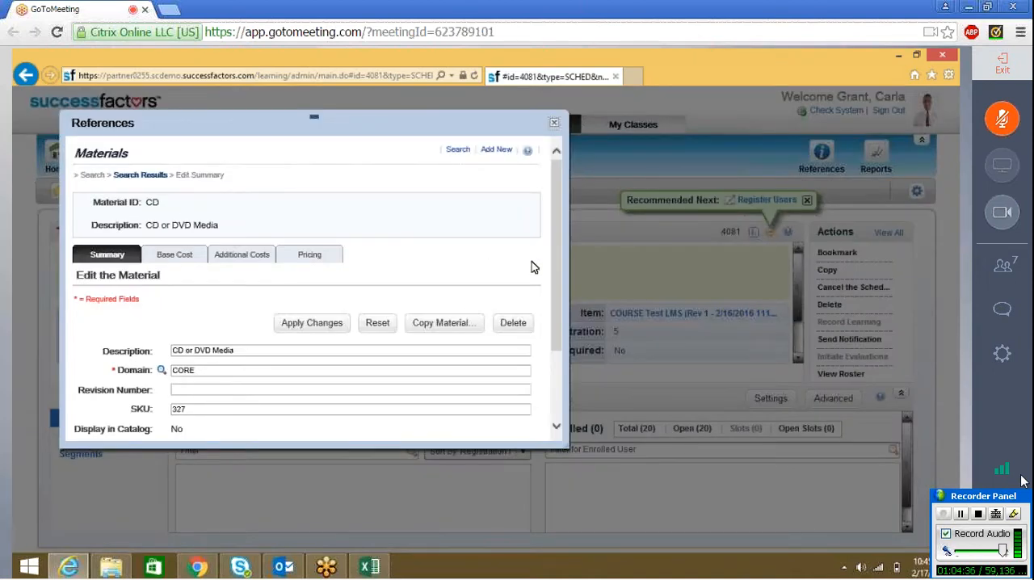
pyautogui.moveTo(560, 278); pyautogui.dragTo(569, 193)
# Step: Return to the Materials search and list all materials without any filter
pyautogui.click(164, 176)
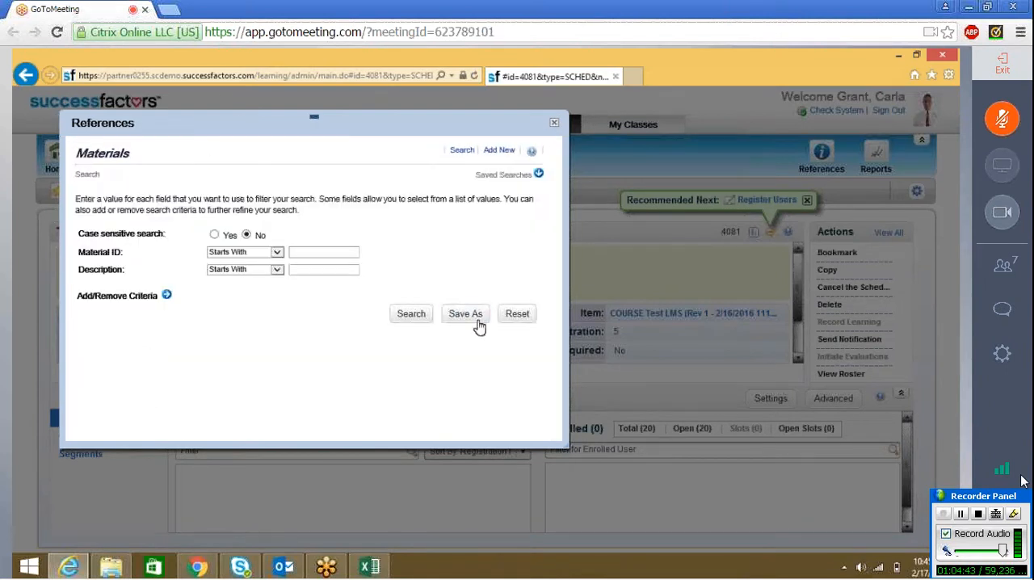
pyautogui.click(417, 322)
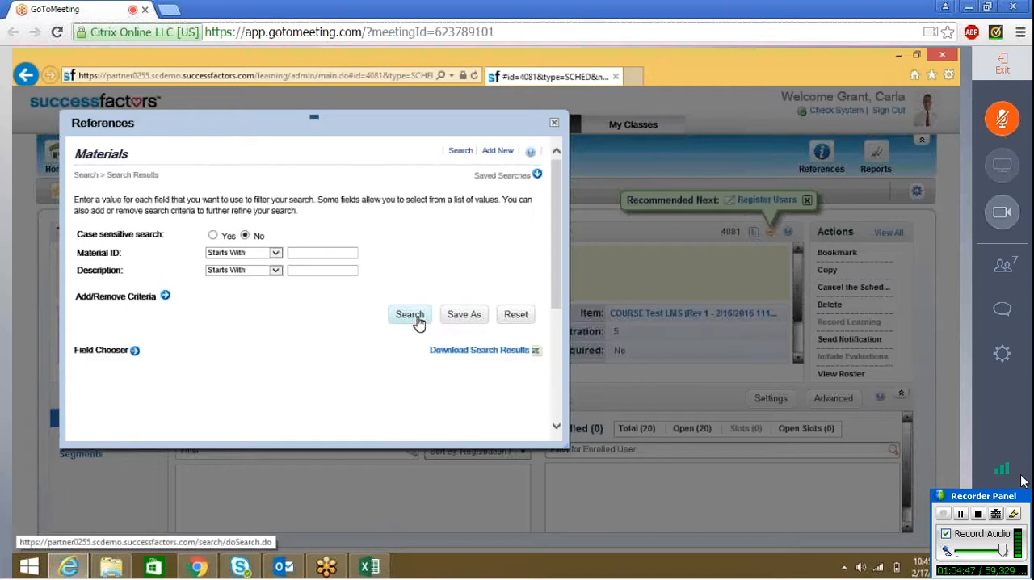
pyautogui.scroll(-3, 207, 346)
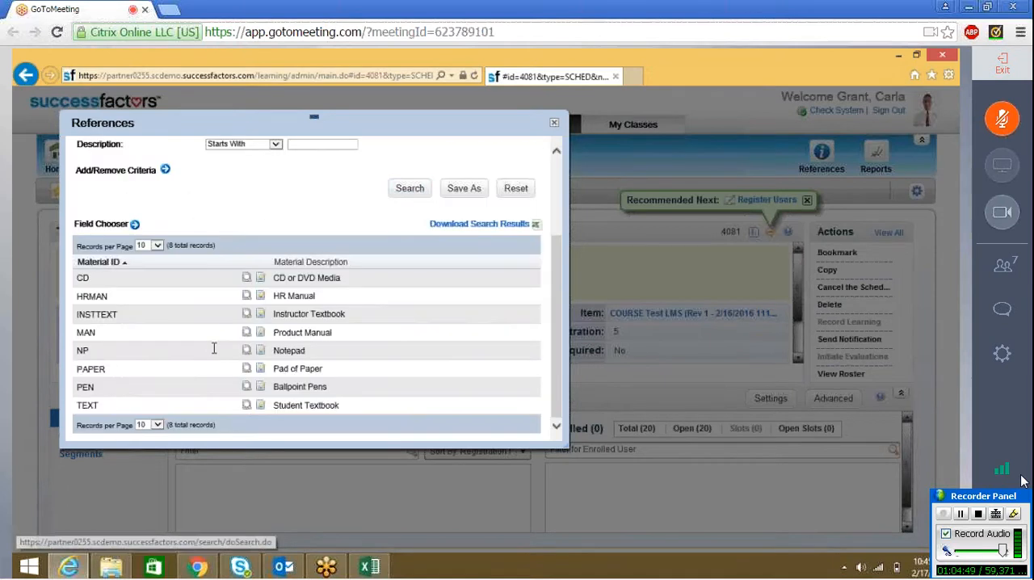
# Step: Open the Notepad (NP) material record for editing and examine its description, SKU and comments fields
pyautogui.click(260, 356)
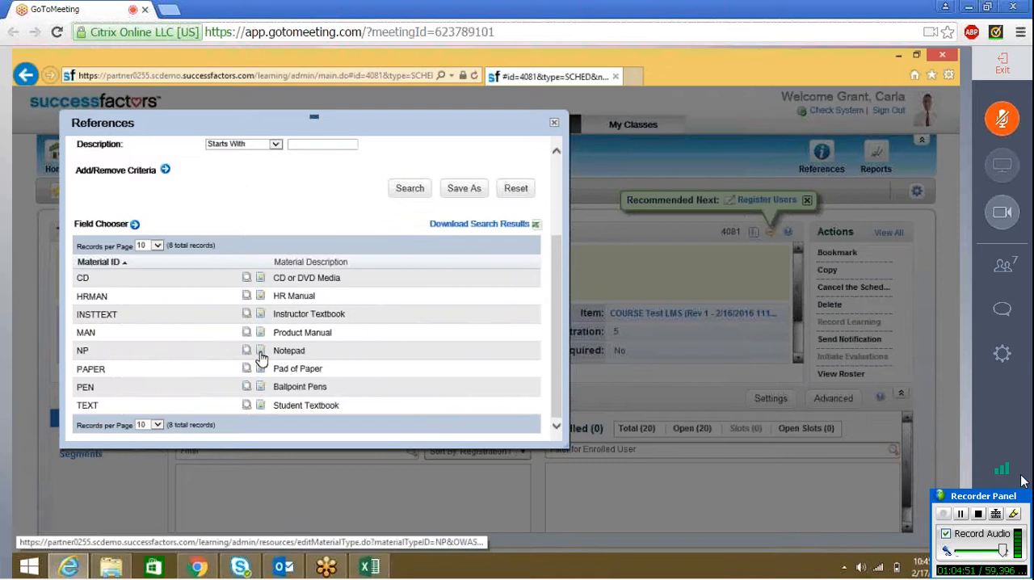
pyautogui.click(217, 410)
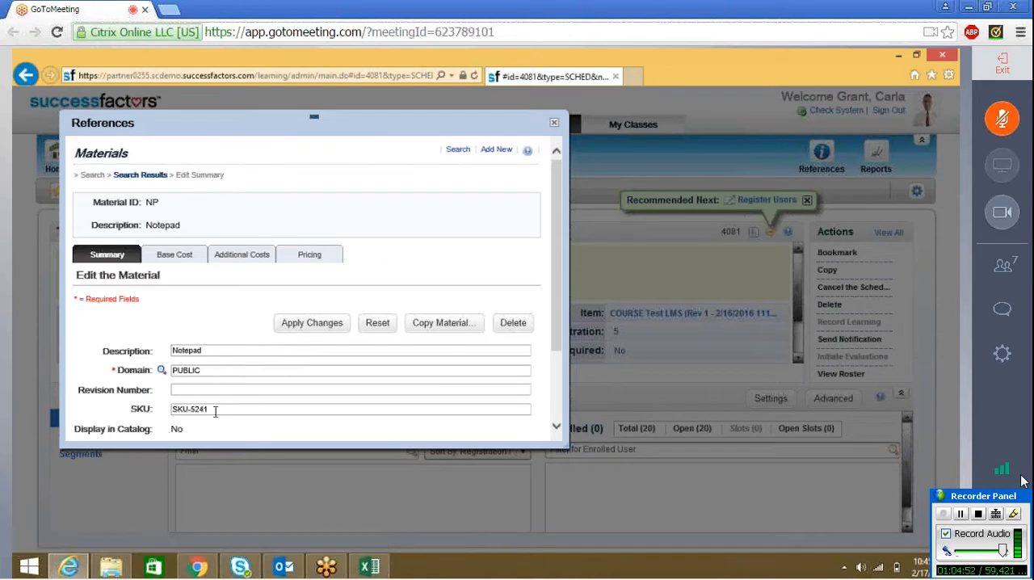
pyautogui.click(557, 428)
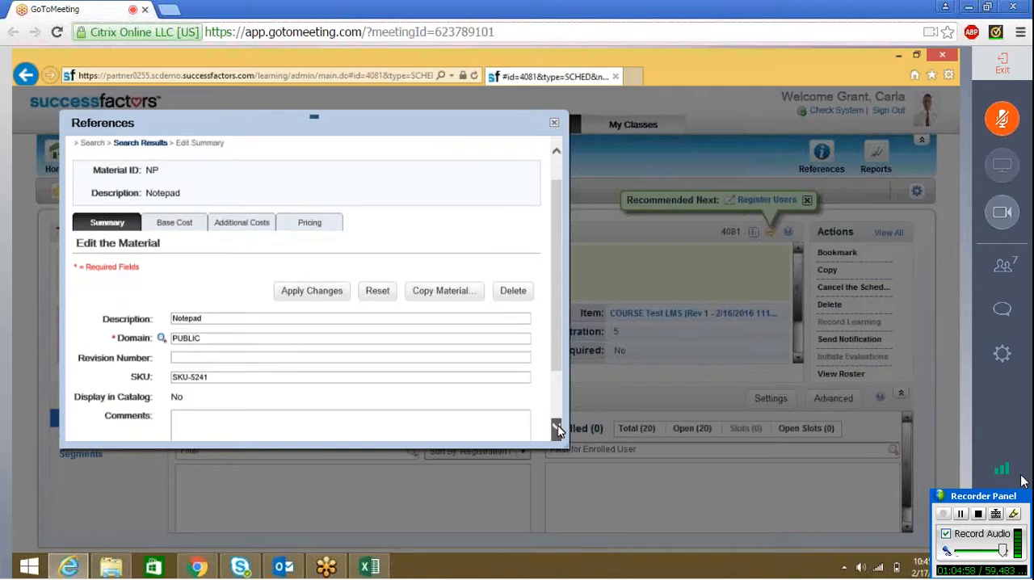
pyautogui.click(558, 429)
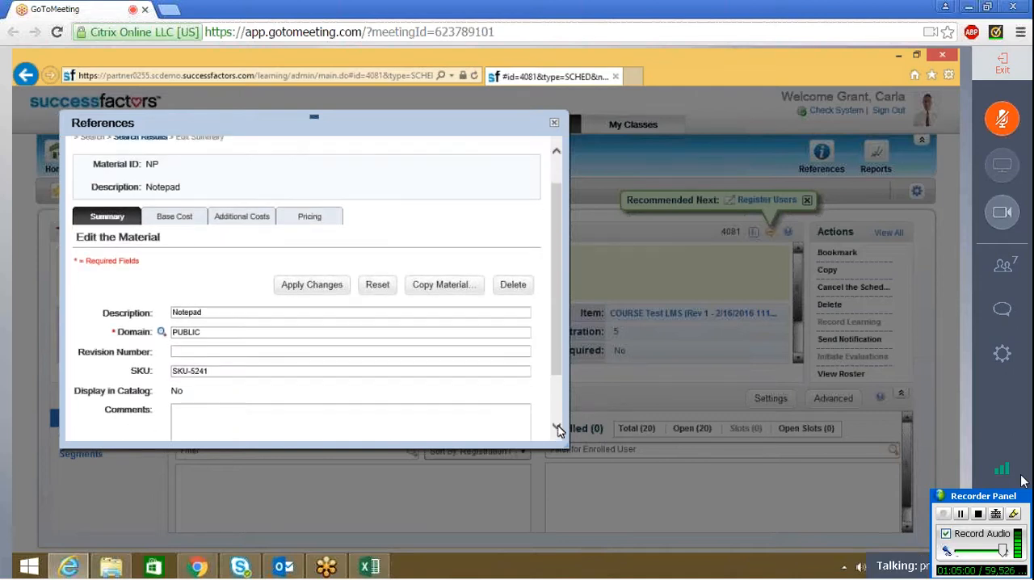
pyautogui.click(558, 429)
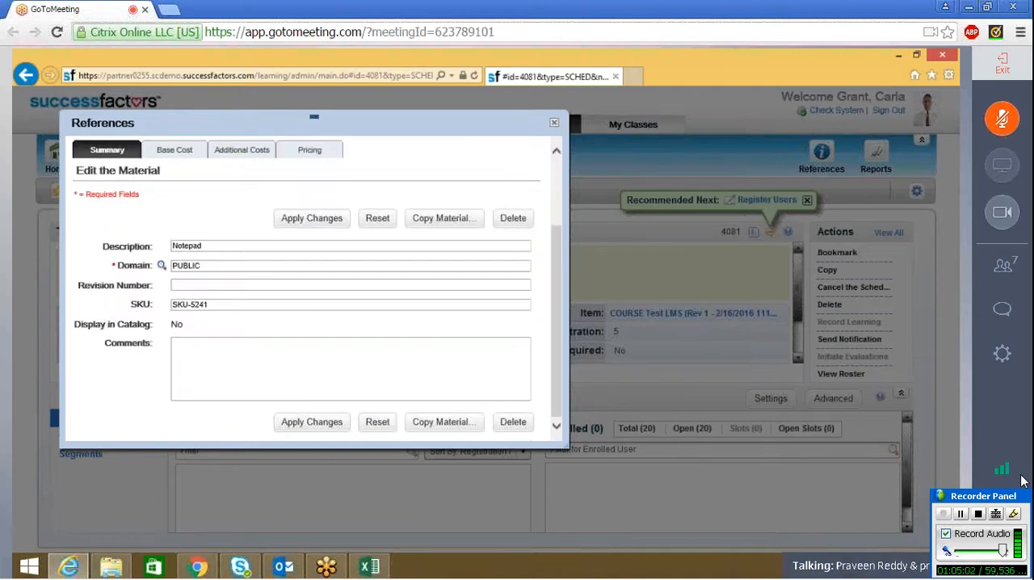
pyautogui.click(212, 304)
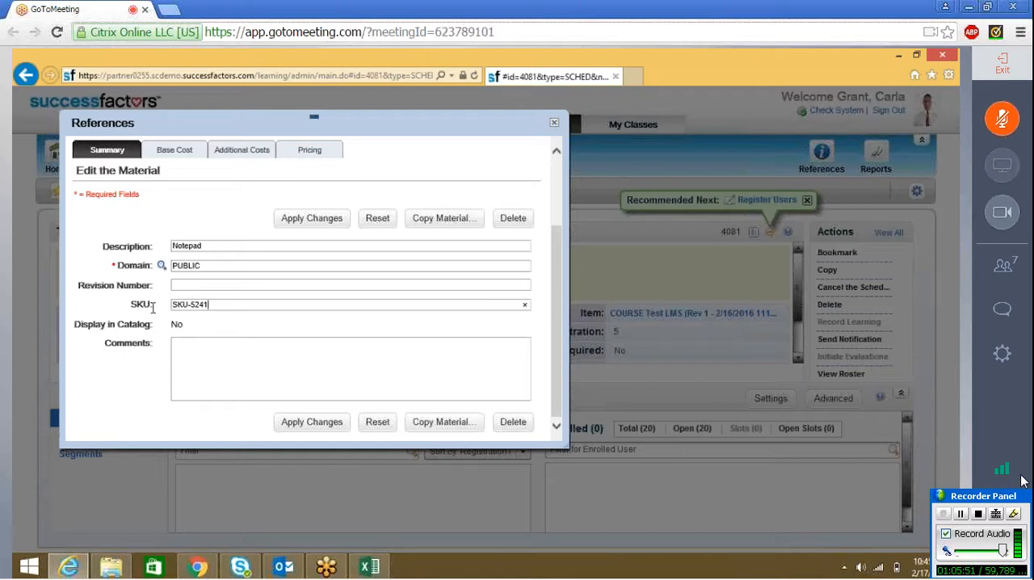
pyautogui.click(221, 247)
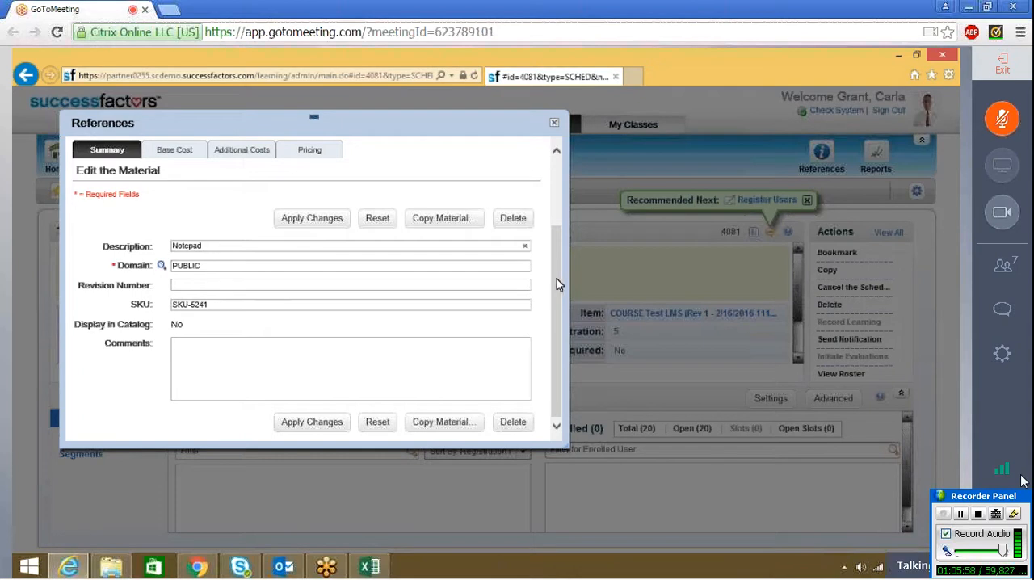
pyautogui.moveTo(556, 278); pyautogui.dragTo(555, 203)
pyautogui.click(260, 350)
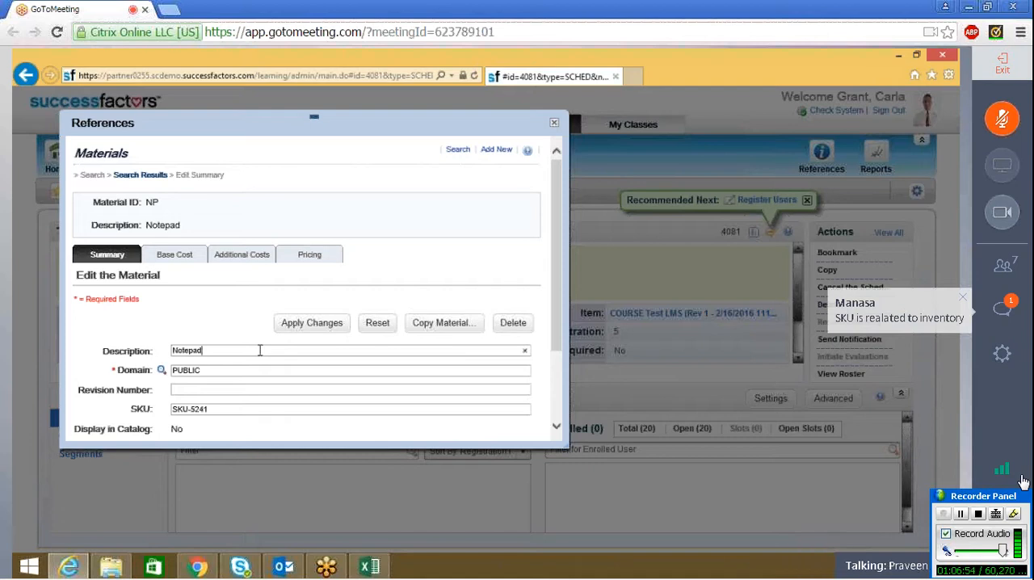
# Step: Add a new material with the ID Pencil and description Pencil in the PUBLIC domain
pyautogui.click(489, 157)
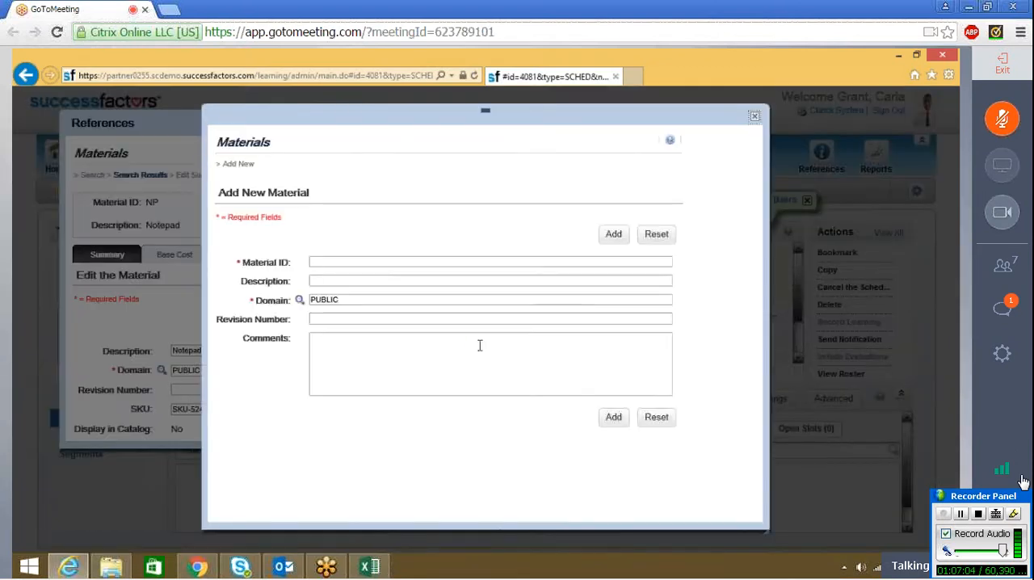
pyautogui.click(381, 263)
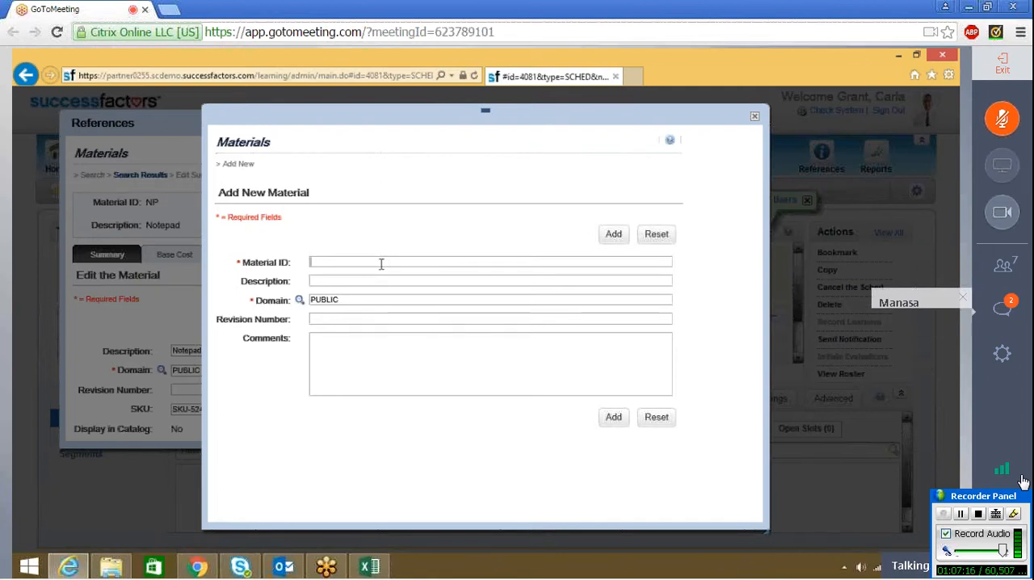
pyautogui.write('S')
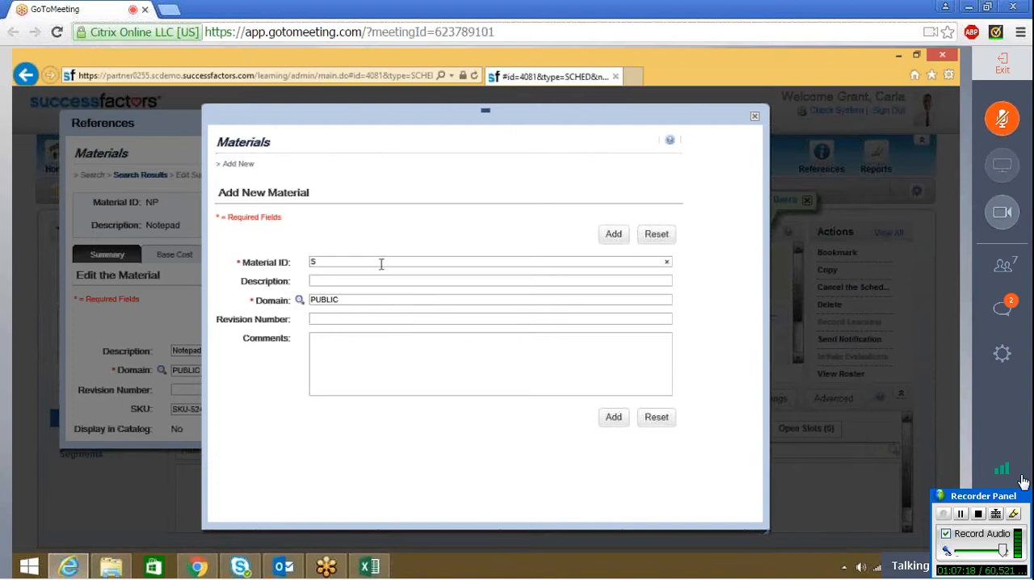
pyautogui.press('BackSpace')
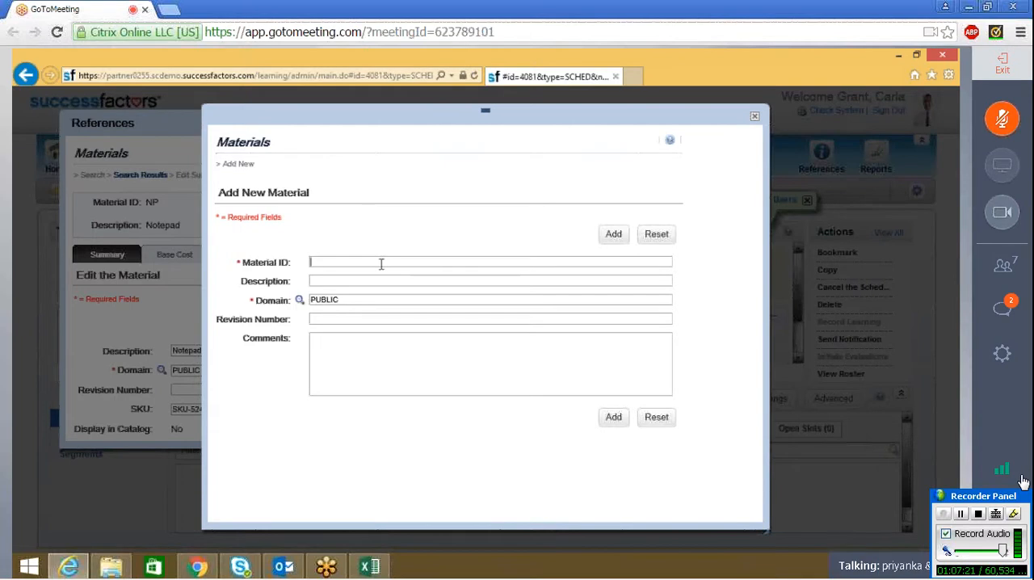
pyautogui.write('Pencil')
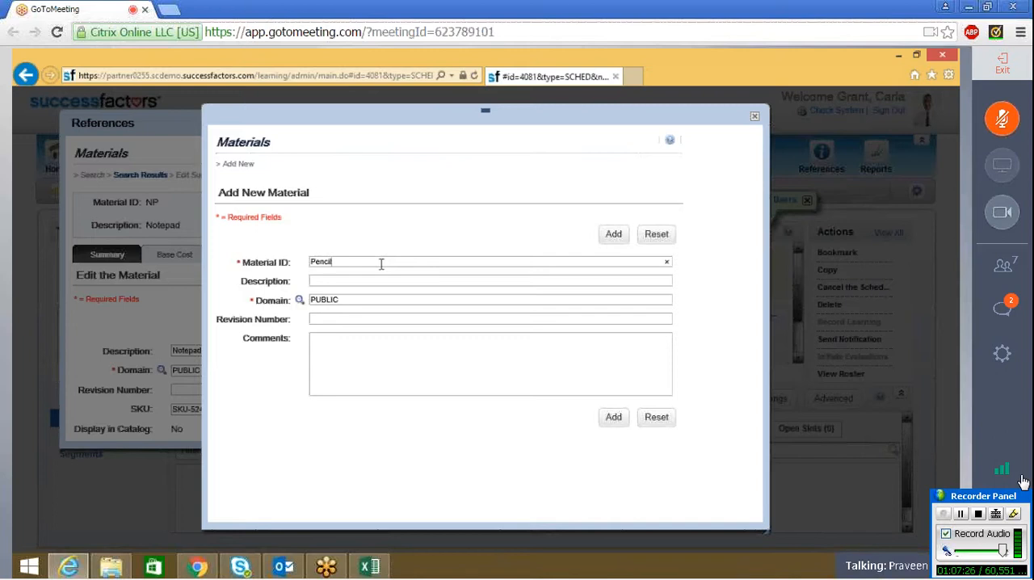
pyautogui.press('Tab')
pyautogui.write('Pencil')
pyautogui.click(612, 421)
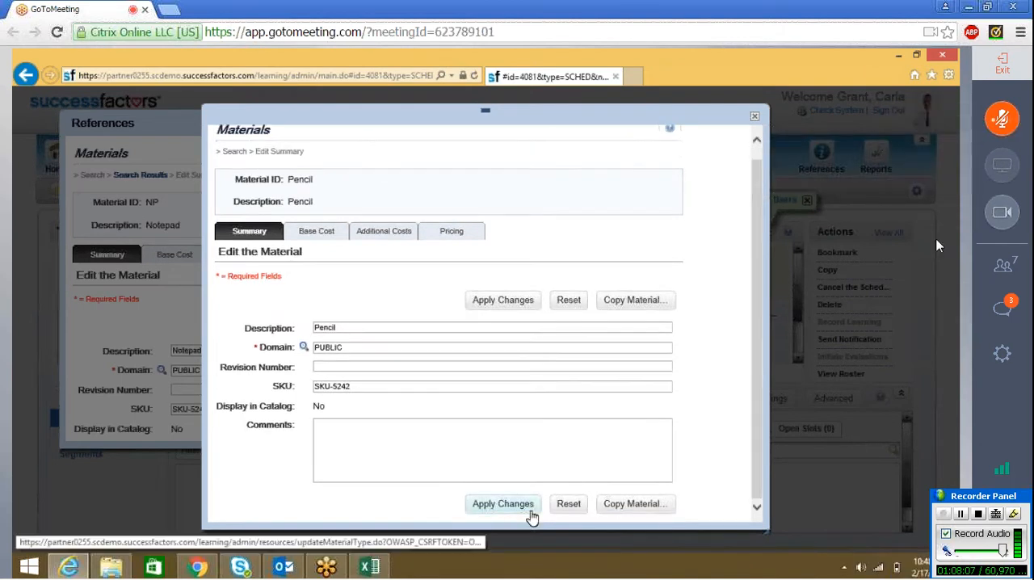
# Step: Unmute the meeting microphone, look over the new Pencil material's summary and close the material and References windows
pyautogui.click(1005, 121)
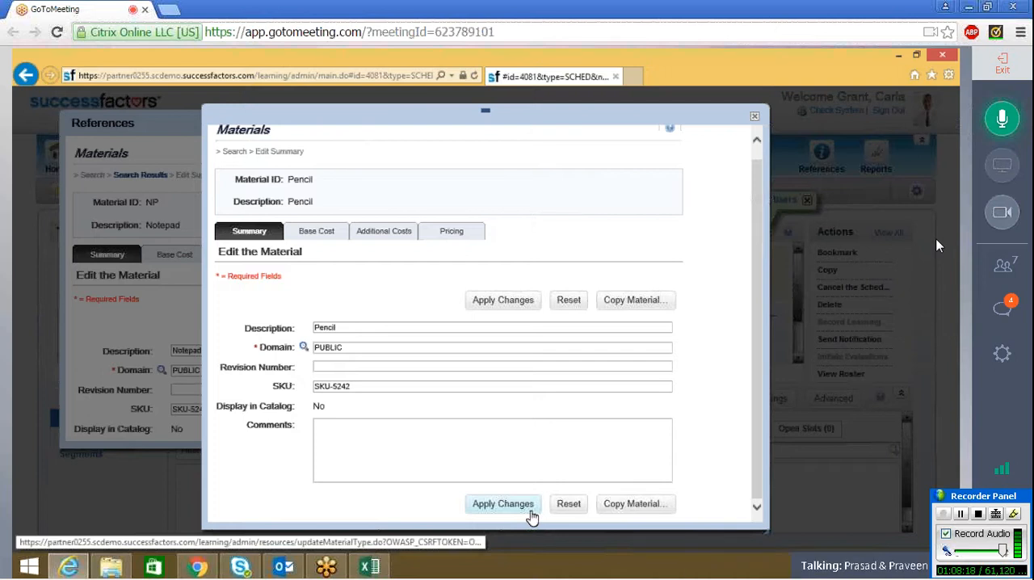
pyautogui.scroll(1, 757, 158)
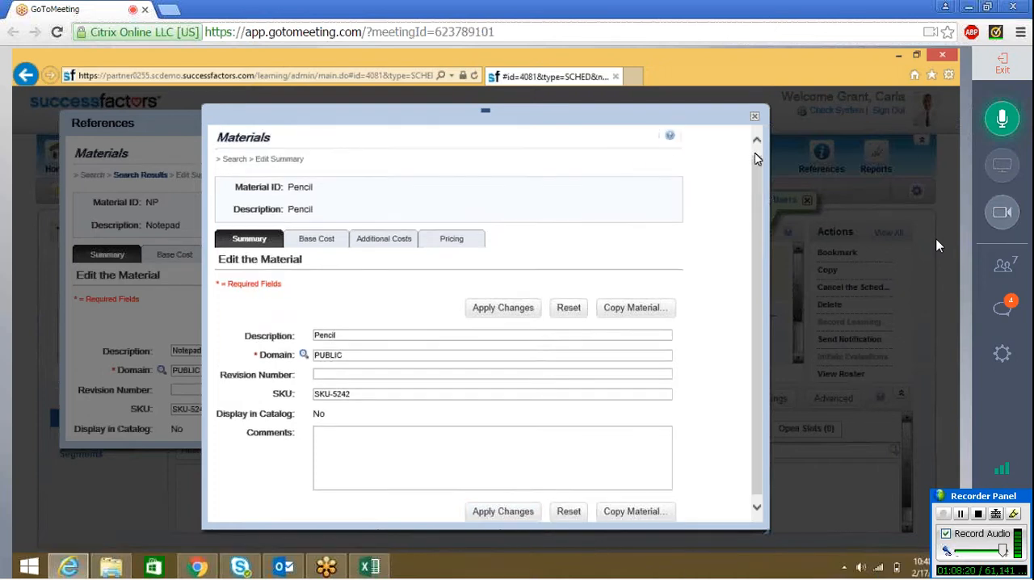
pyautogui.scroll(1, 756, 159)
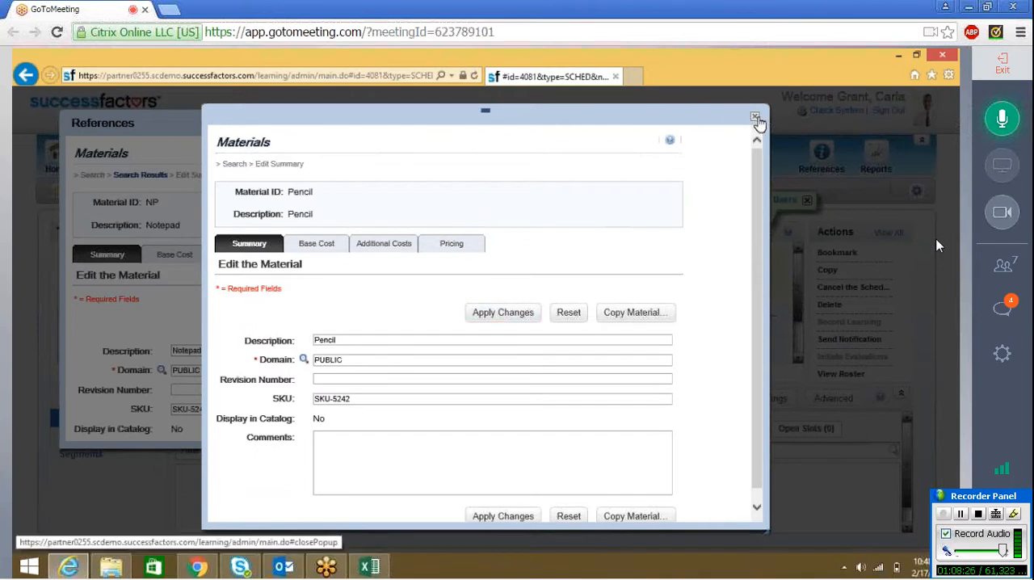
pyautogui.click(755, 121)
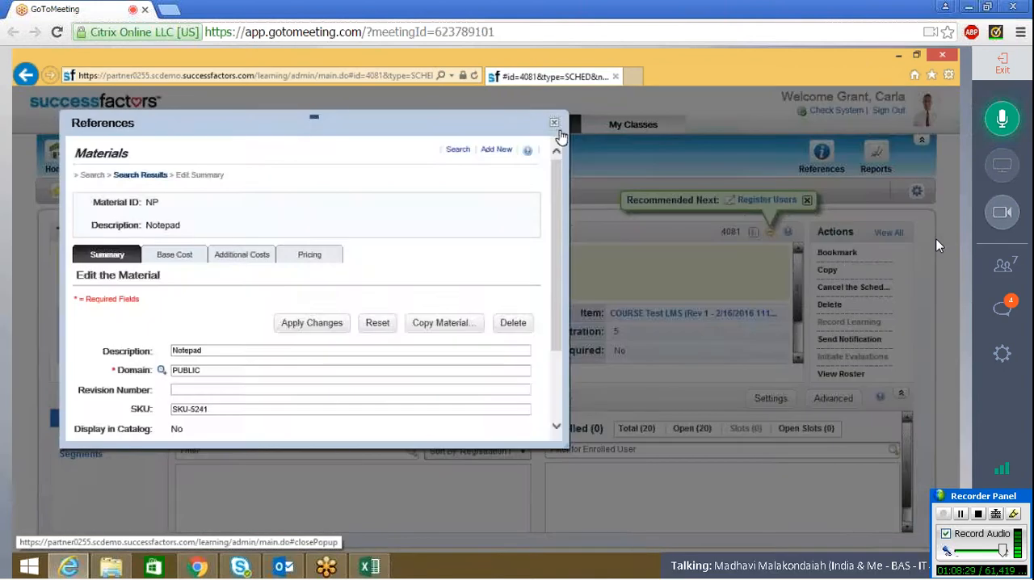
pyautogui.click(557, 126)
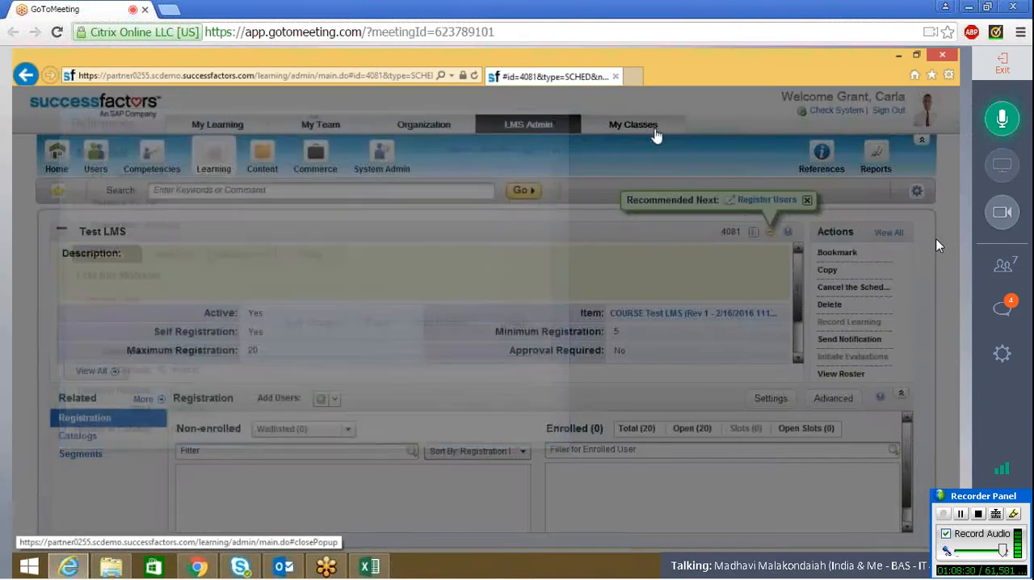
# Step: Reopen the Materials references under Physical Resources, search without any filter and look through the complete materials list
pyautogui.moveTo(822, 162)
pyautogui.moveTo(823, 264)
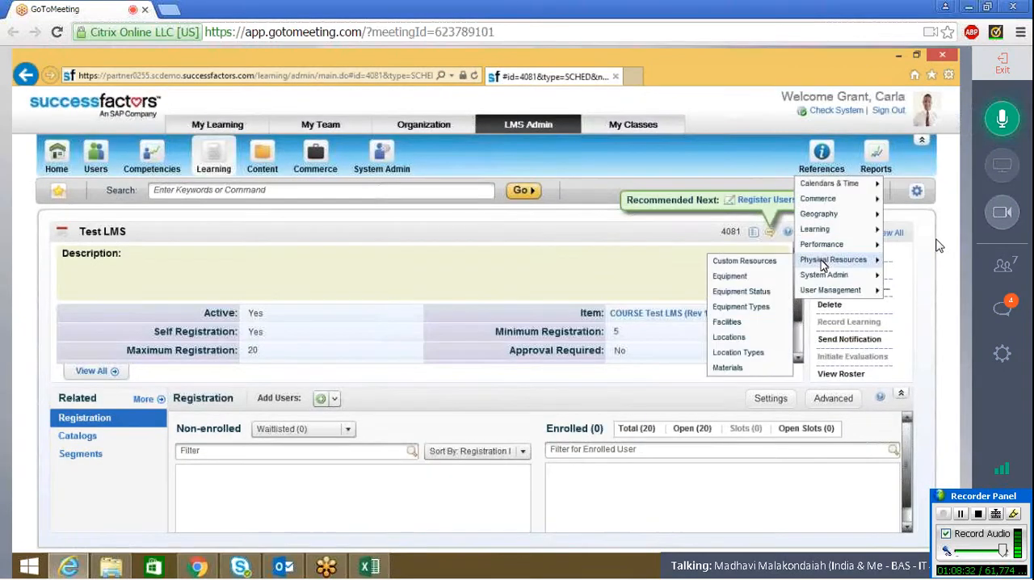
pyautogui.click(731, 368)
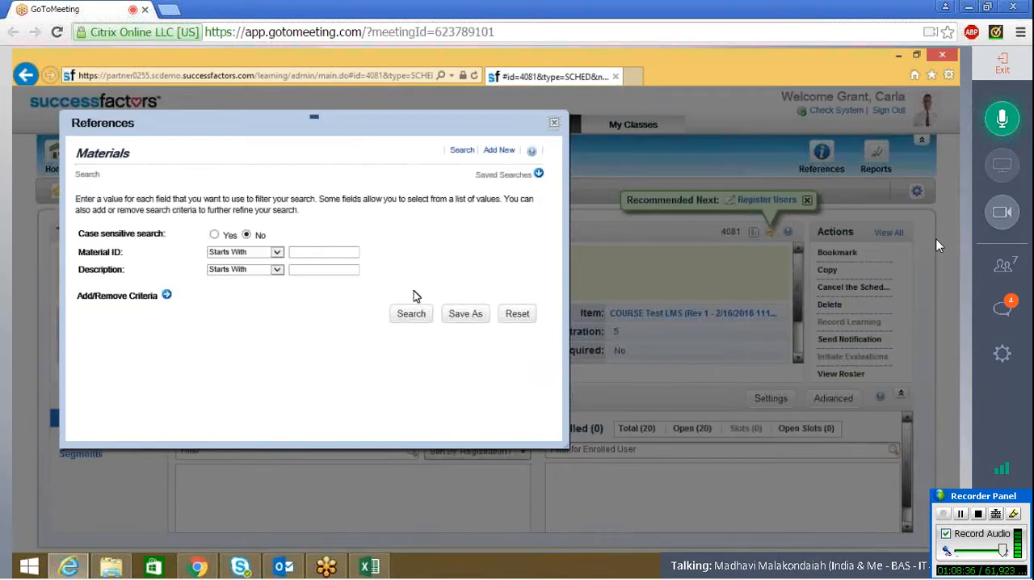
pyautogui.click(409, 316)
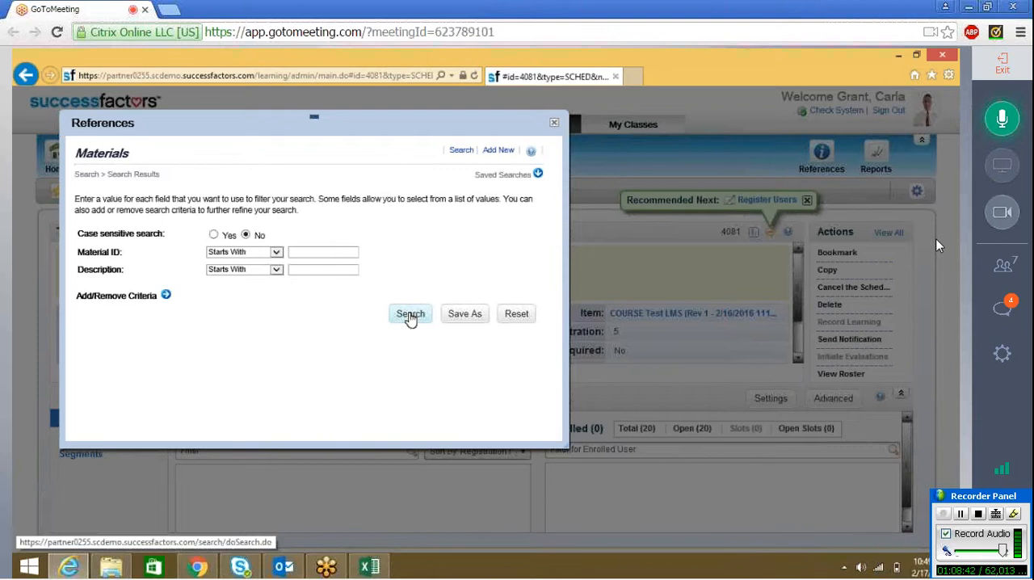
pyautogui.click(411, 315)
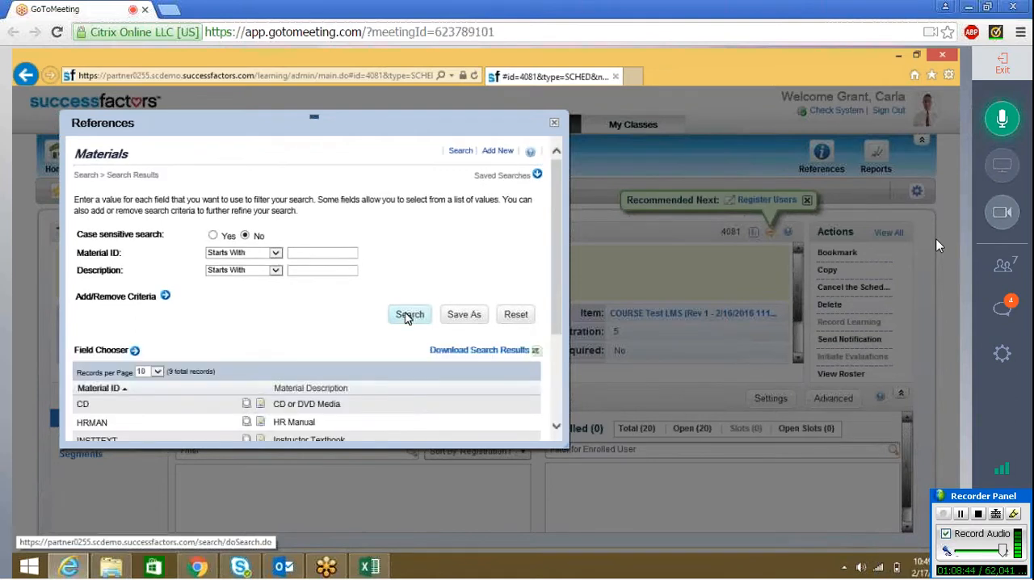
pyautogui.click(555, 426)
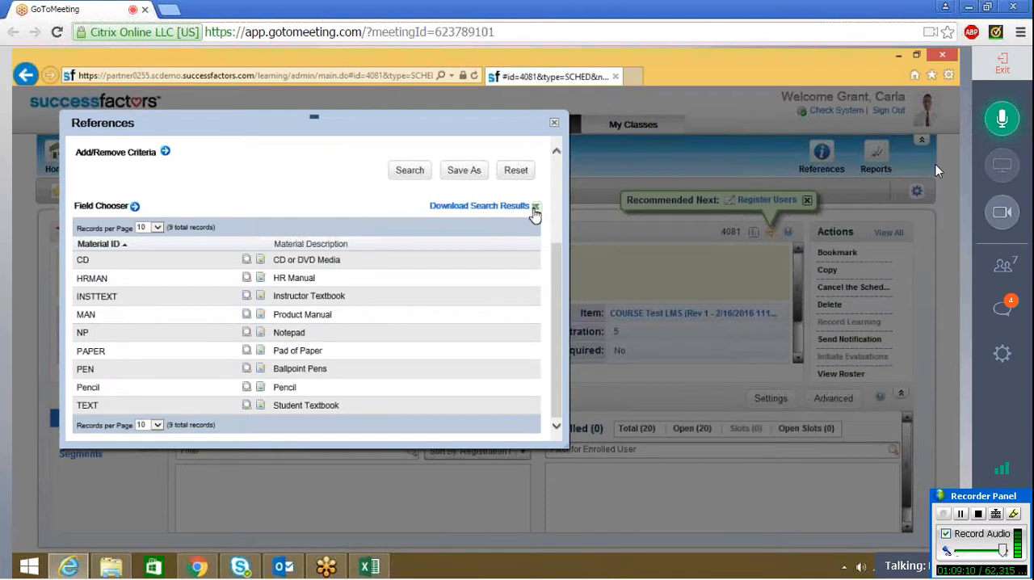
# Step: Download the materials search results, open SearchResult_MaterialType.csv in Excel and mute the meeting microphone
pyautogui.click(535, 211)
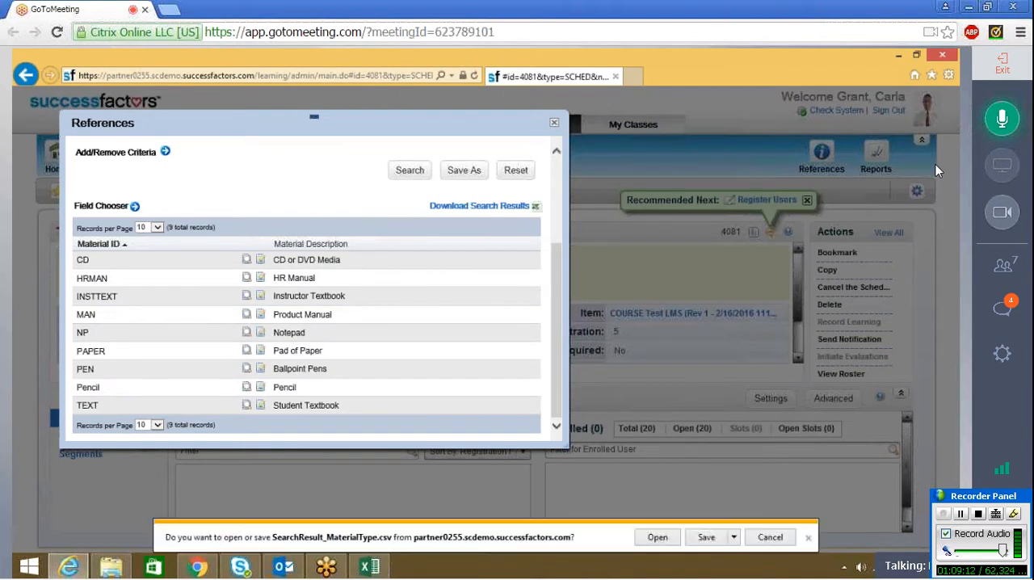
pyautogui.click(660, 536)
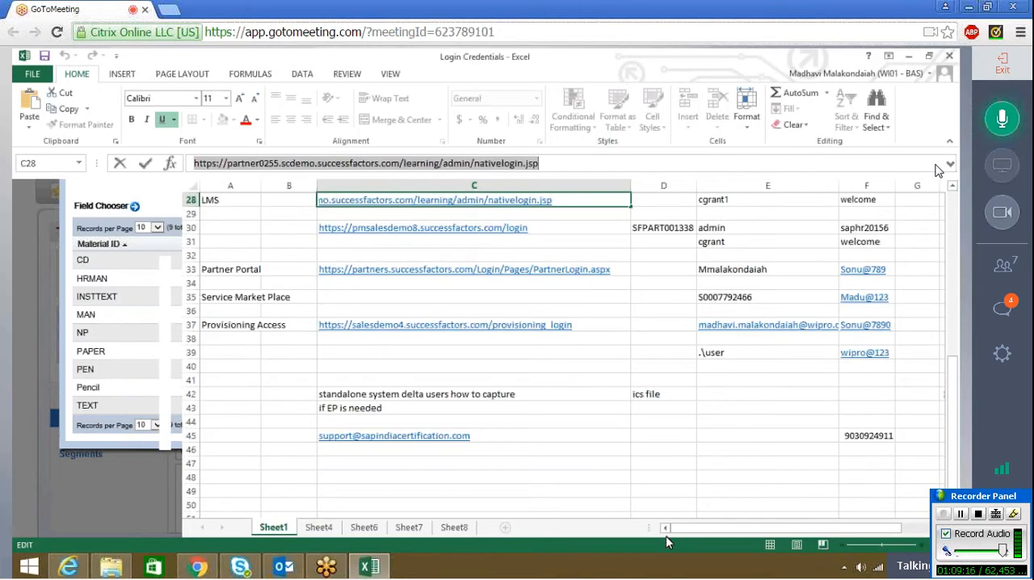
pyautogui.click(1017, 122)
pyautogui.click(620, 476)
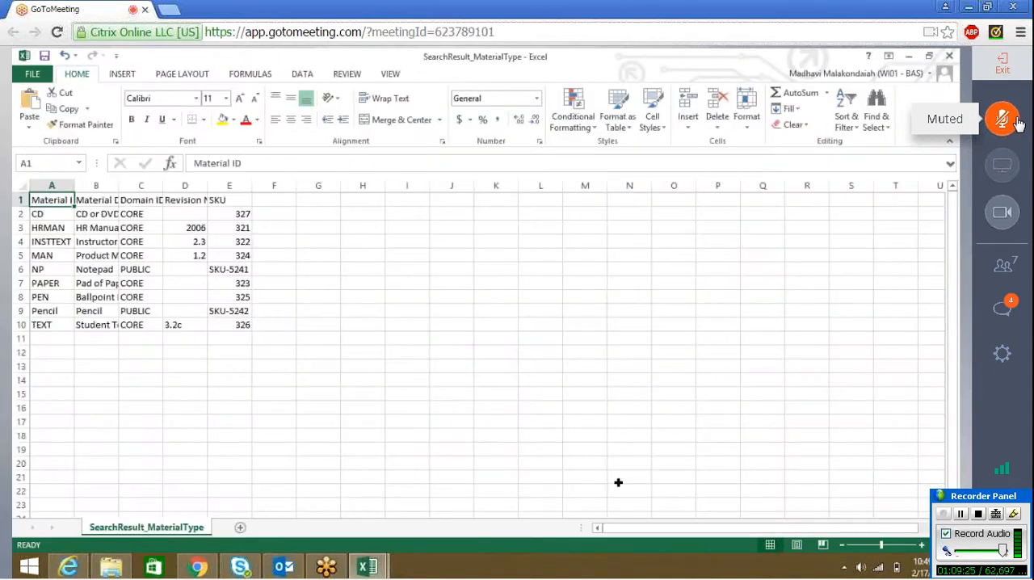
# Step: Check the SKU values in the Notepad and Pencil rows of the exported materials spreadsheet
pyautogui.click(228, 268)
pyautogui.click(239, 313)
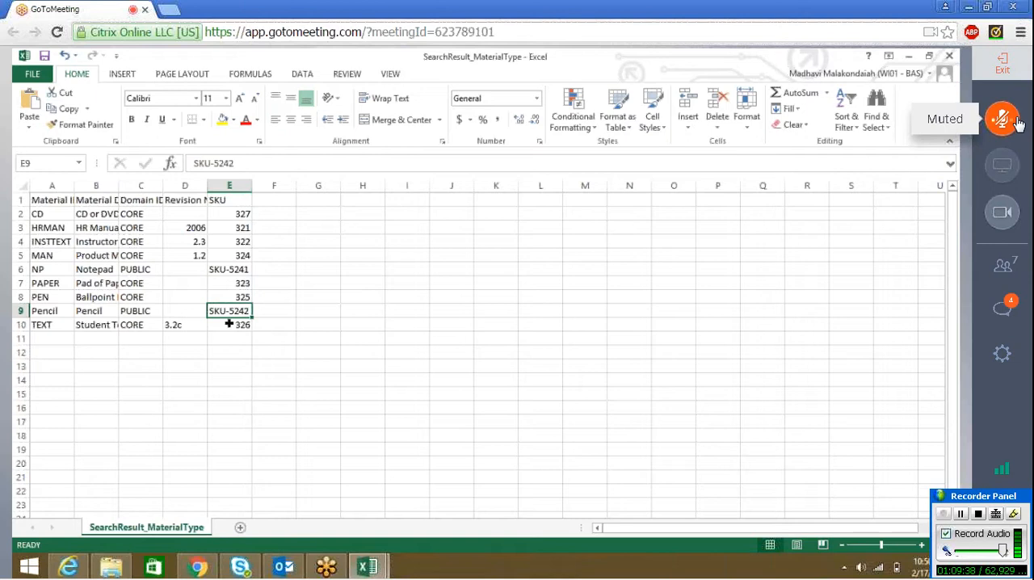
# Step: Unmute the meeting microphone and mute it again
pyautogui.click(1016, 121)
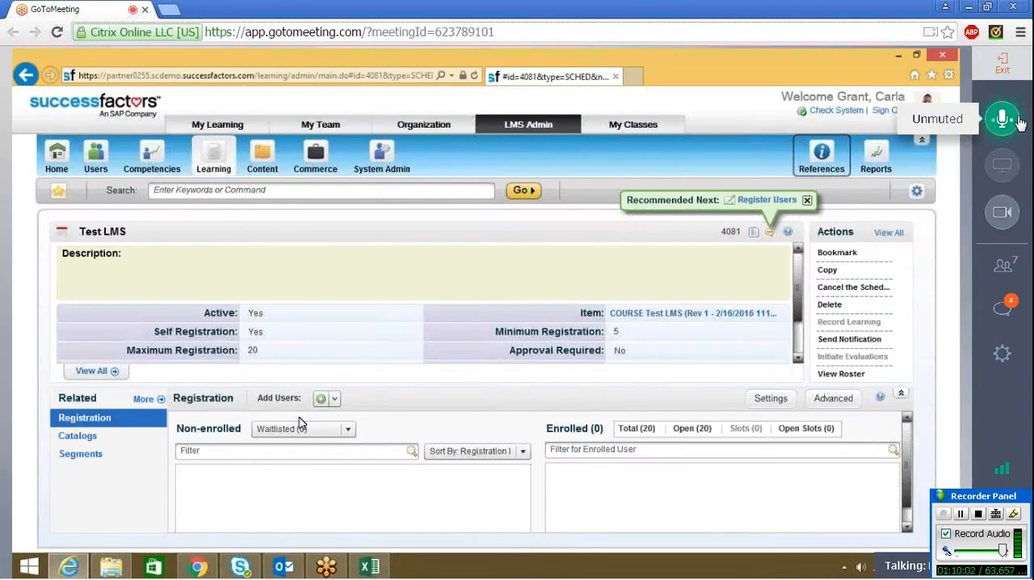
pyautogui.click(1018, 120)
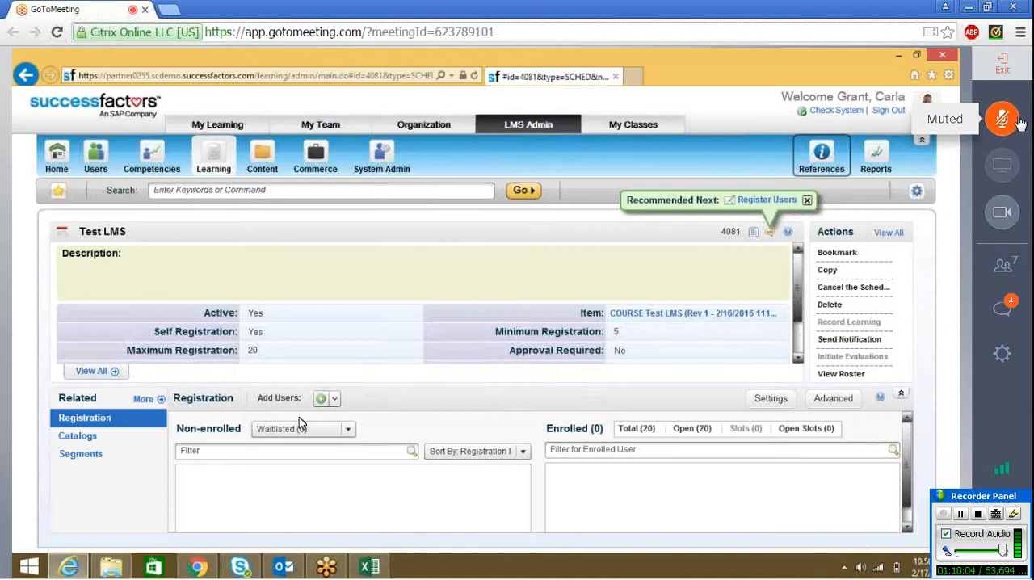
# Step: Unmute the meeting microphone, bring up the Physical Resources entry under References and mute the microphone again
pyautogui.click(1018, 121)
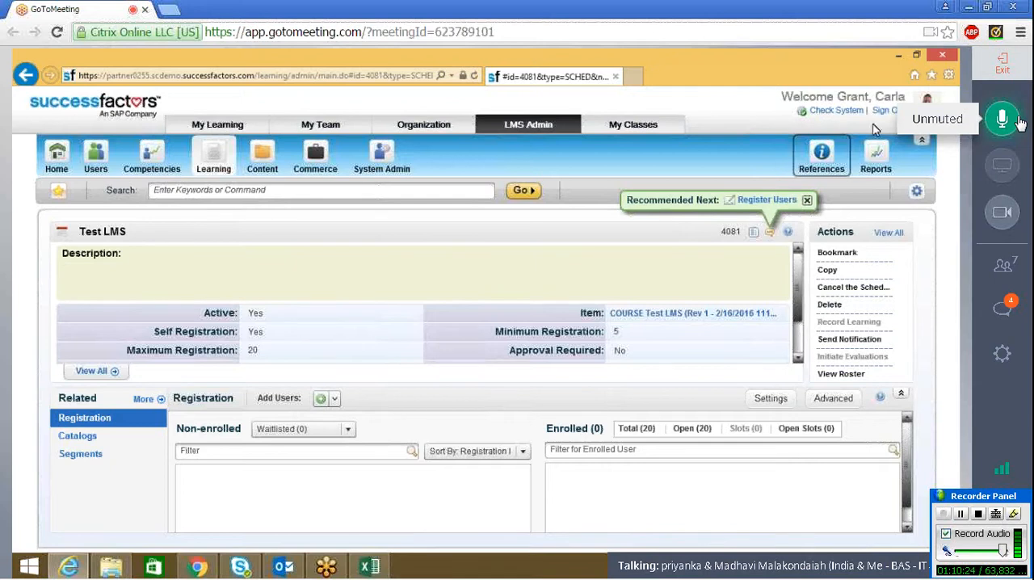
pyautogui.click(798, 163)
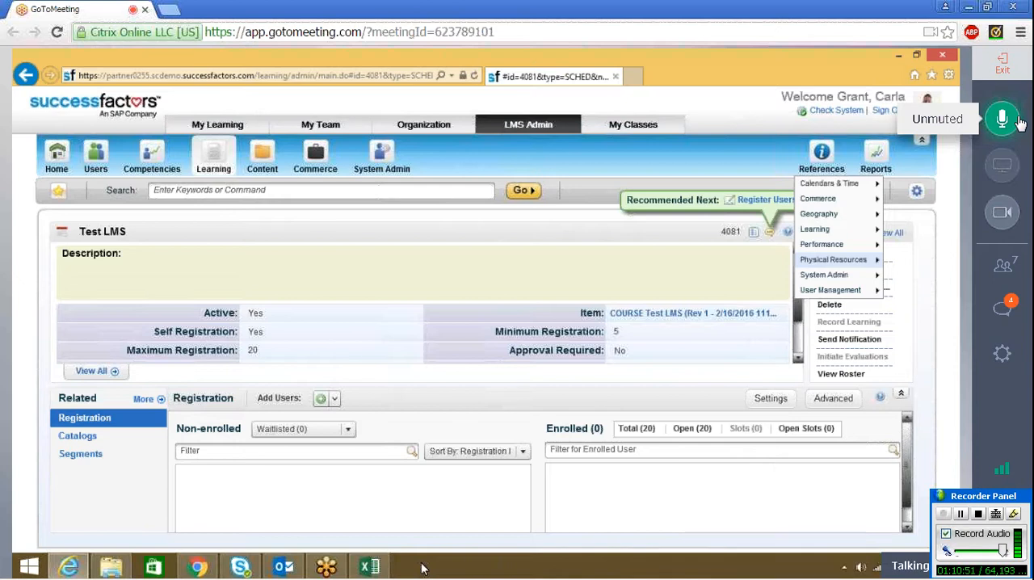
pyautogui.click(1015, 121)
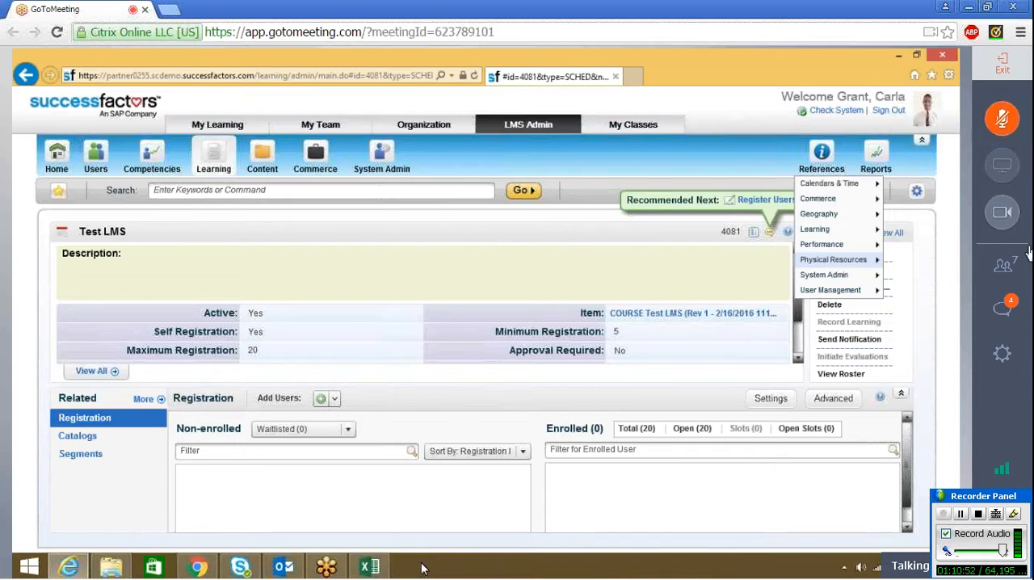
# Step: Send the message "upload same excel sheet with bulk data ?" to everyone in the meeting chat and close the chat
pyautogui.click(1019, 301)
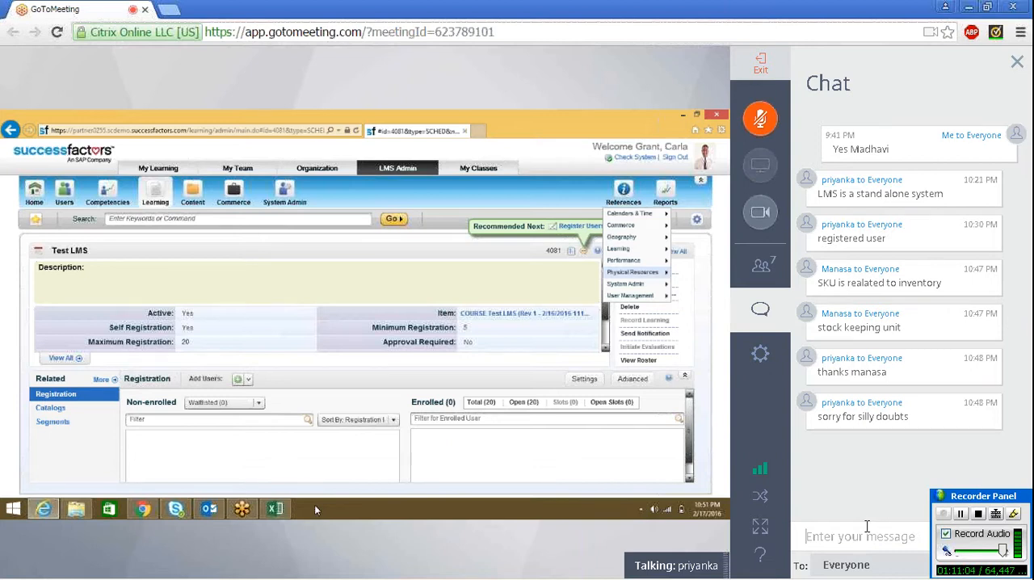
pyautogui.write('uploa')
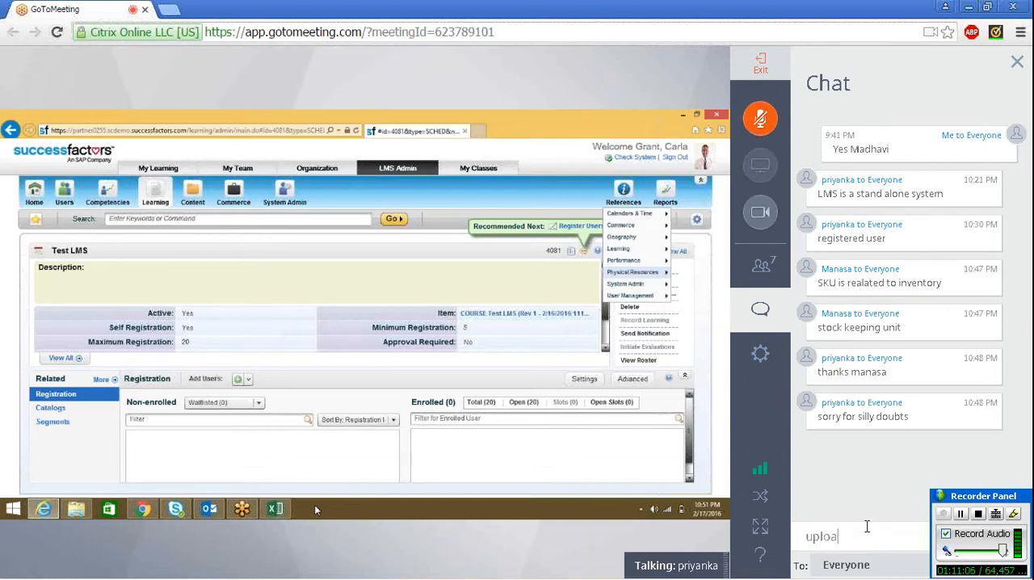
pyautogui.write('d')
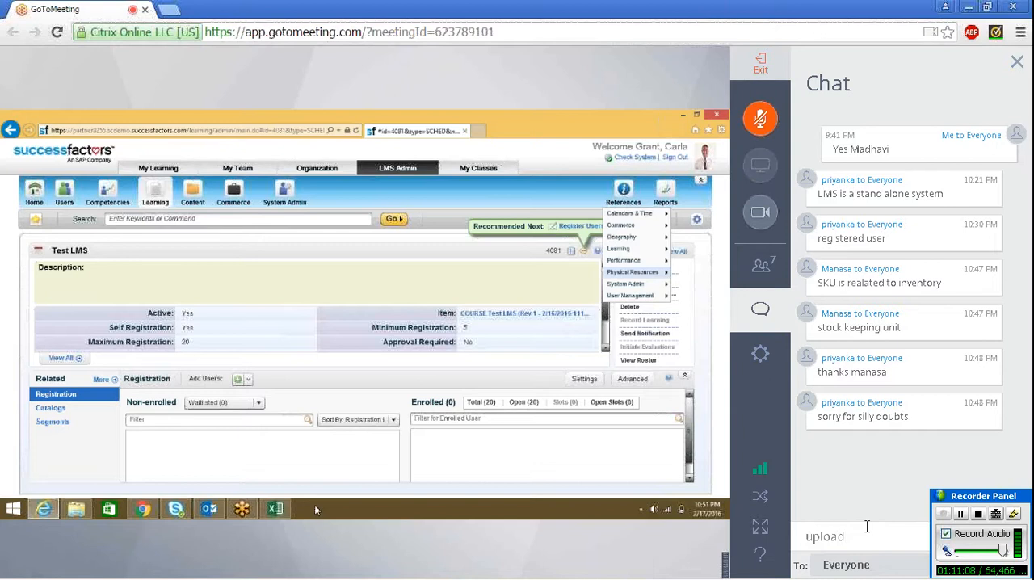
pyautogui.write(' same ')
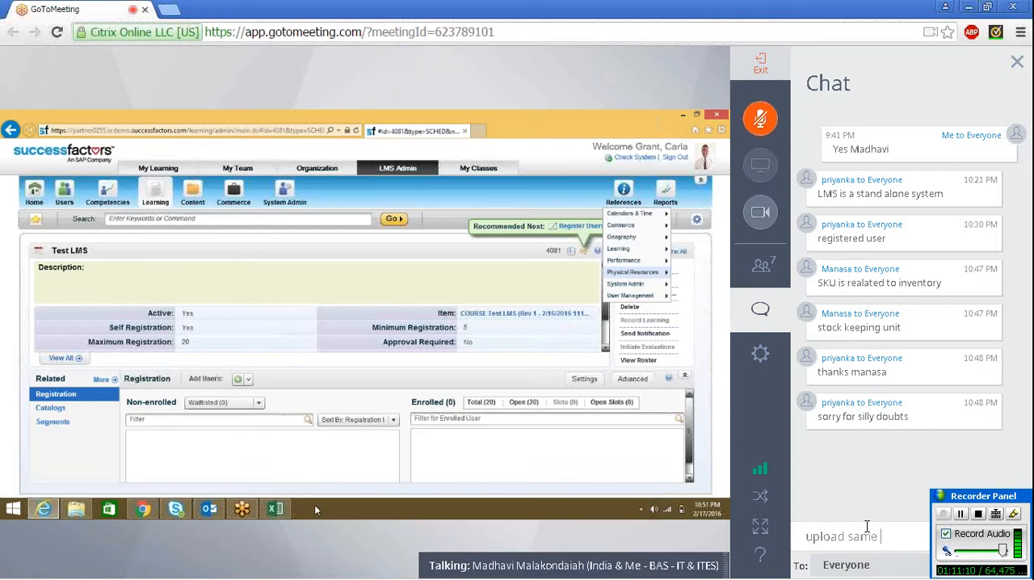
pyautogui.write('excell')
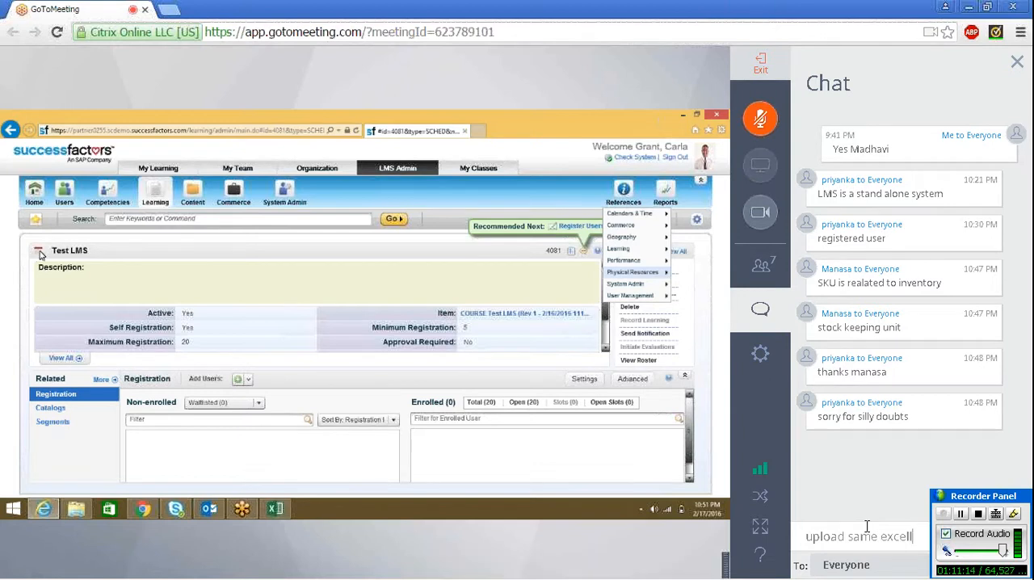
pyautogui.press('BackSpace')
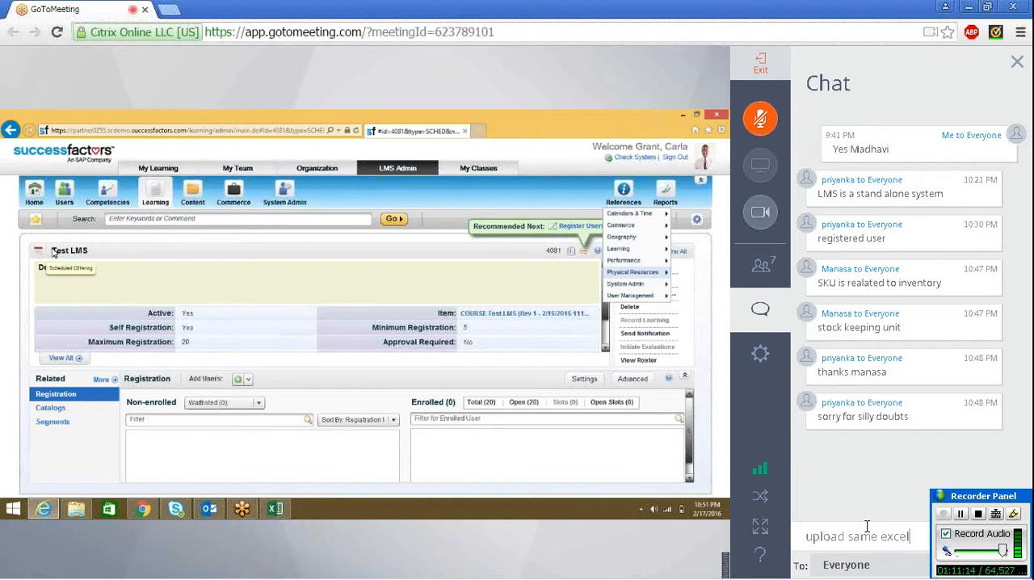
pyautogui.write('she')
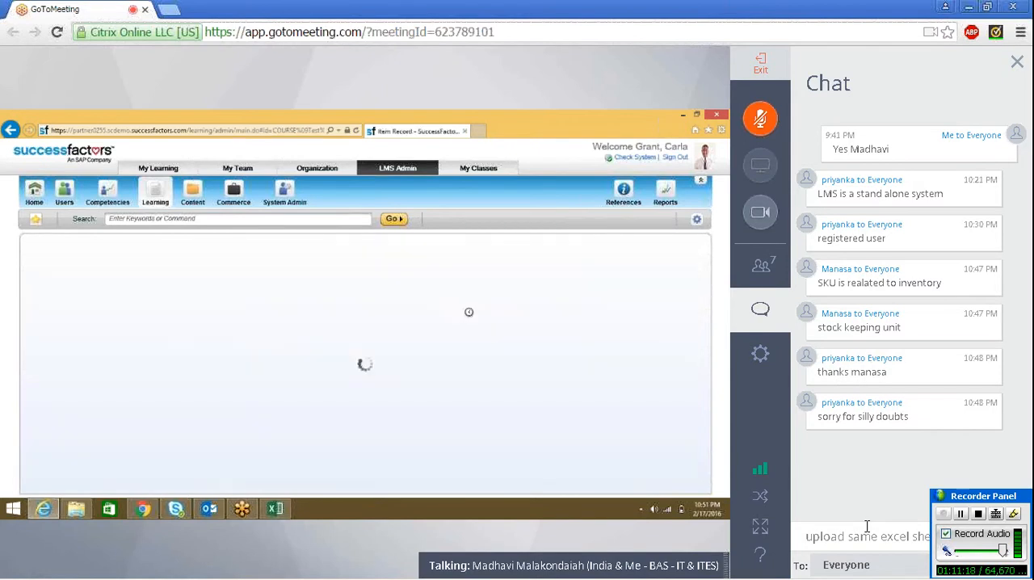
pyautogui.write(' data')
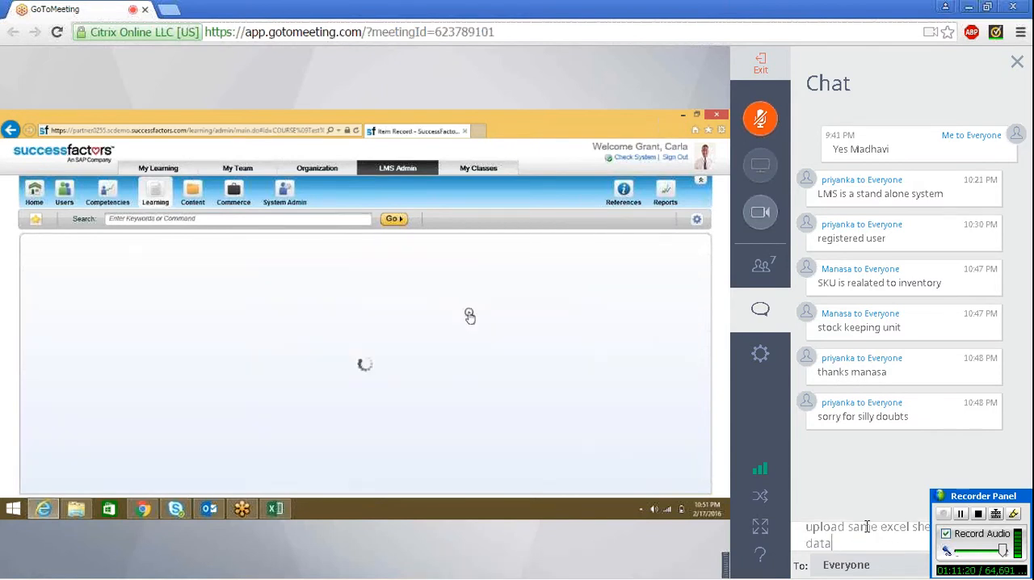
pyautogui.write(' ?')
pyautogui.press('Return')
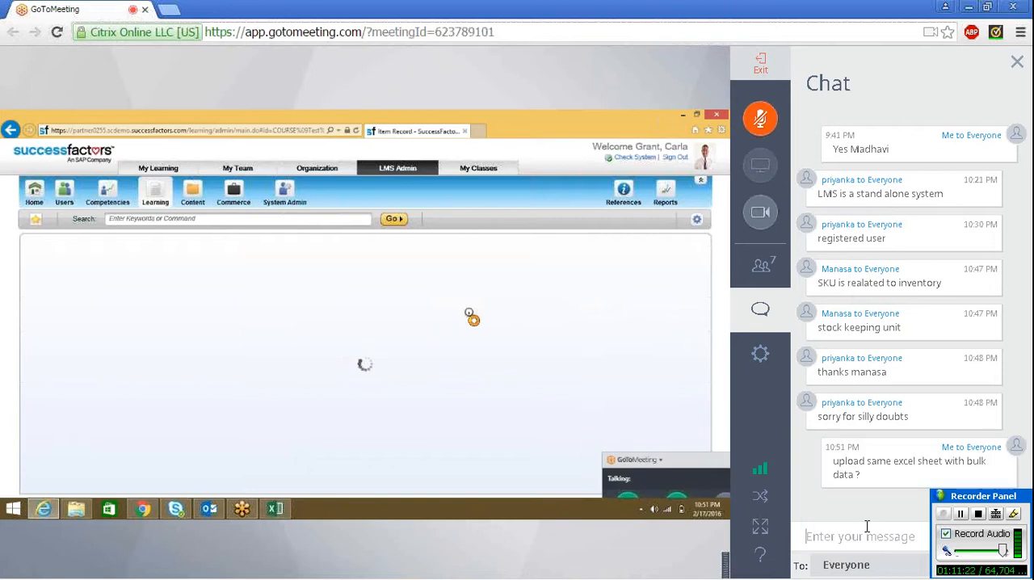
pyautogui.click(761, 310)
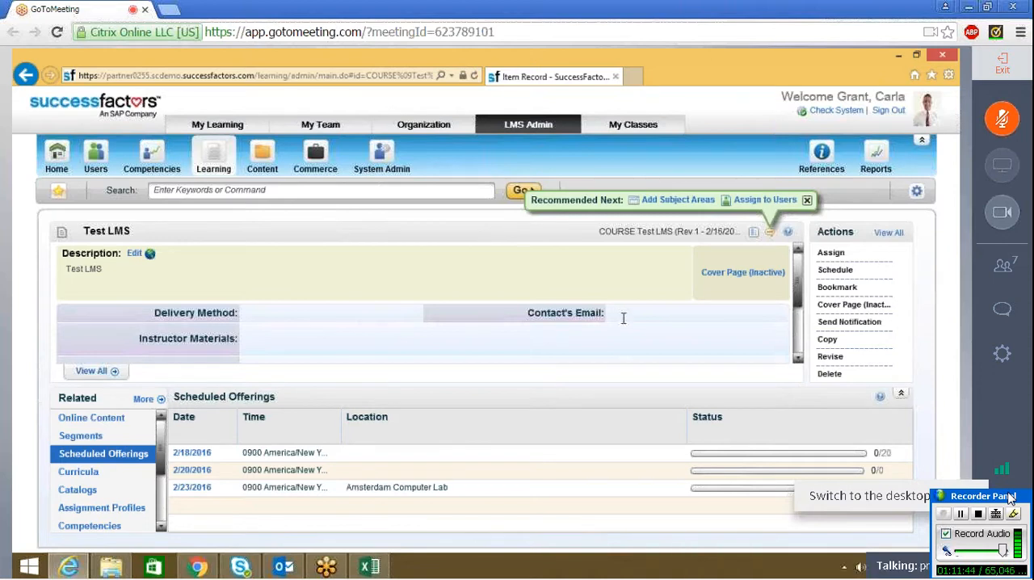
# Step: Examine the full additional settings of the Test LMS item, including Process Control and Catalog SKU, and close them without changes
pyautogui.click(96, 376)
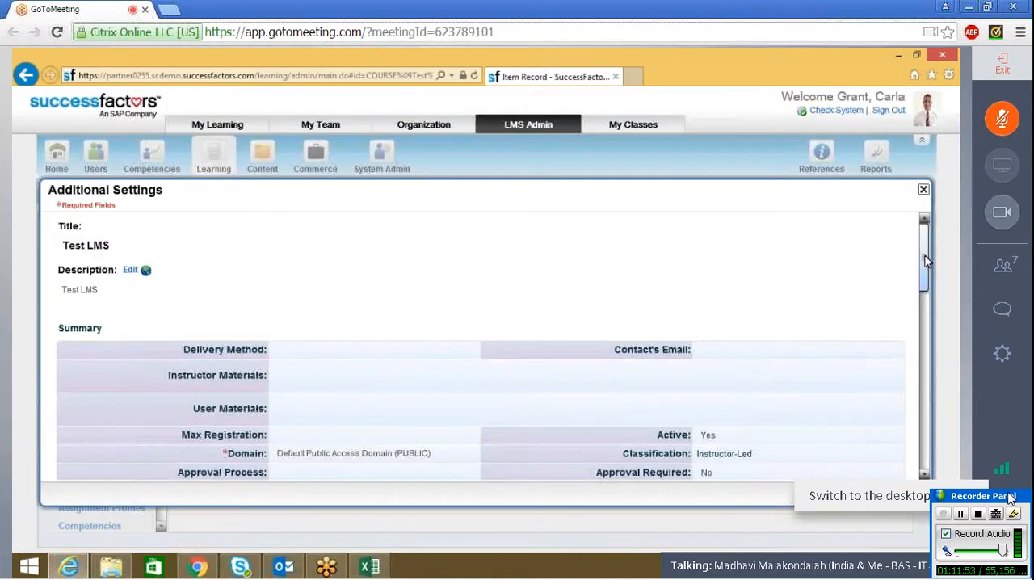
pyautogui.moveTo(926, 269); pyautogui.dragTo(925, 293)
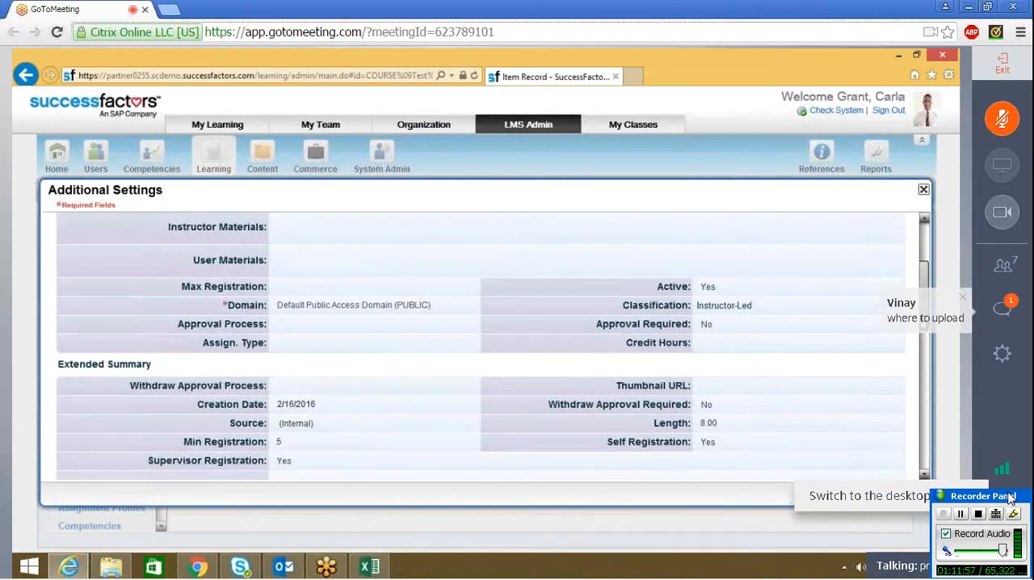
pyautogui.moveTo(924, 340); pyautogui.dragTo(926, 446)
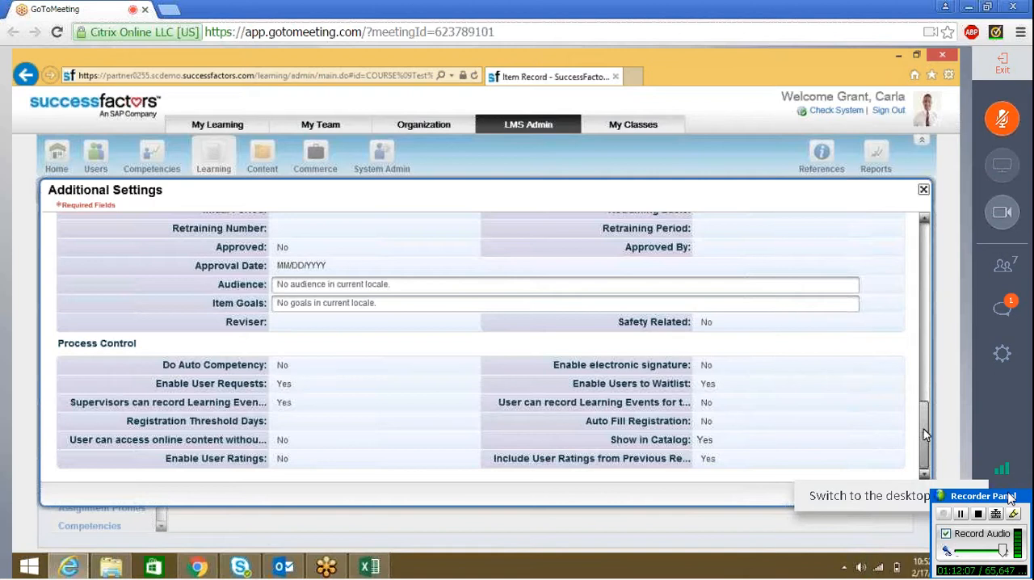
pyautogui.scroll(1, 925, 434)
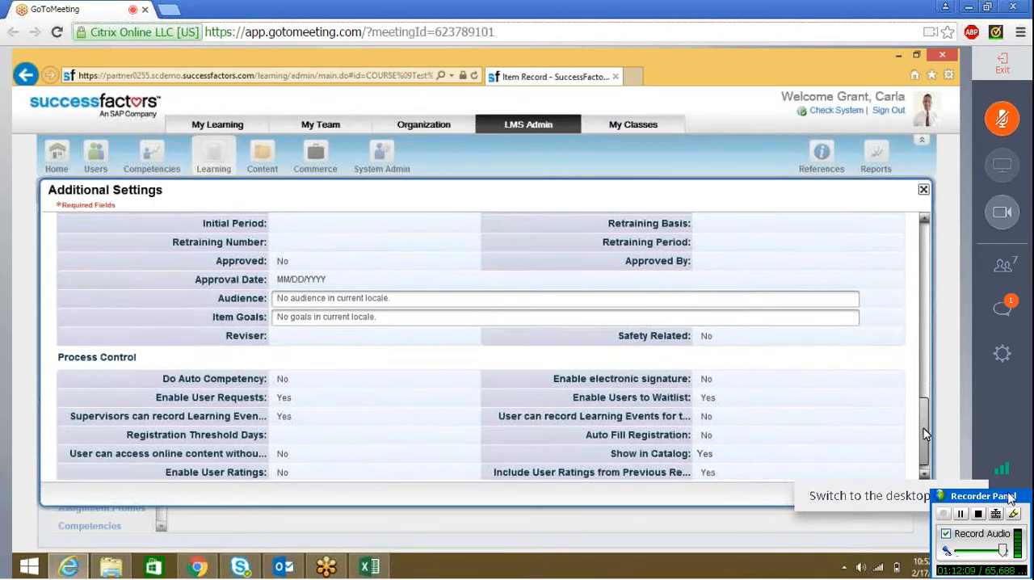
pyautogui.scroll(5, 925, 434)
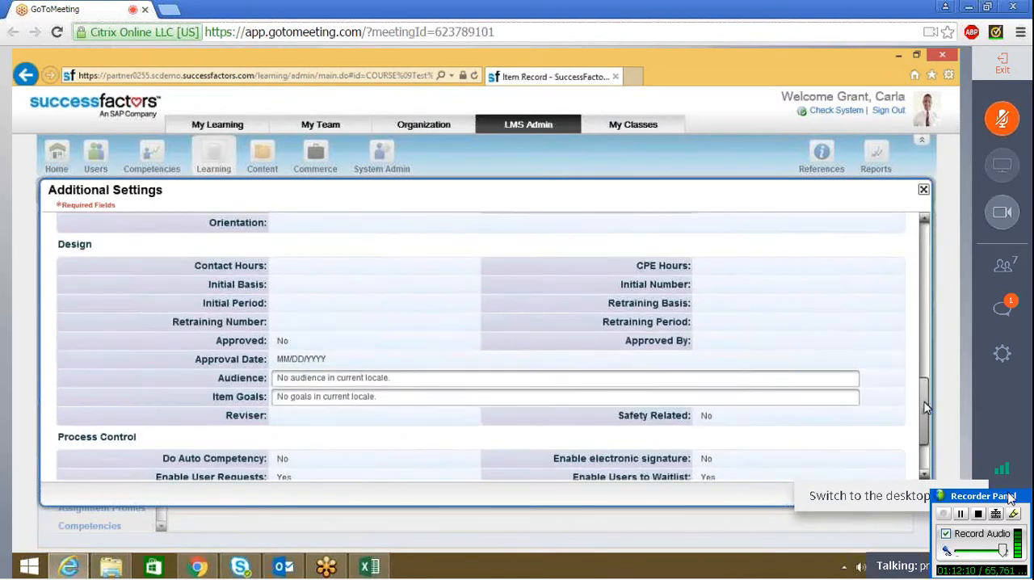
pyautogui.scroll(7, 926, 385)
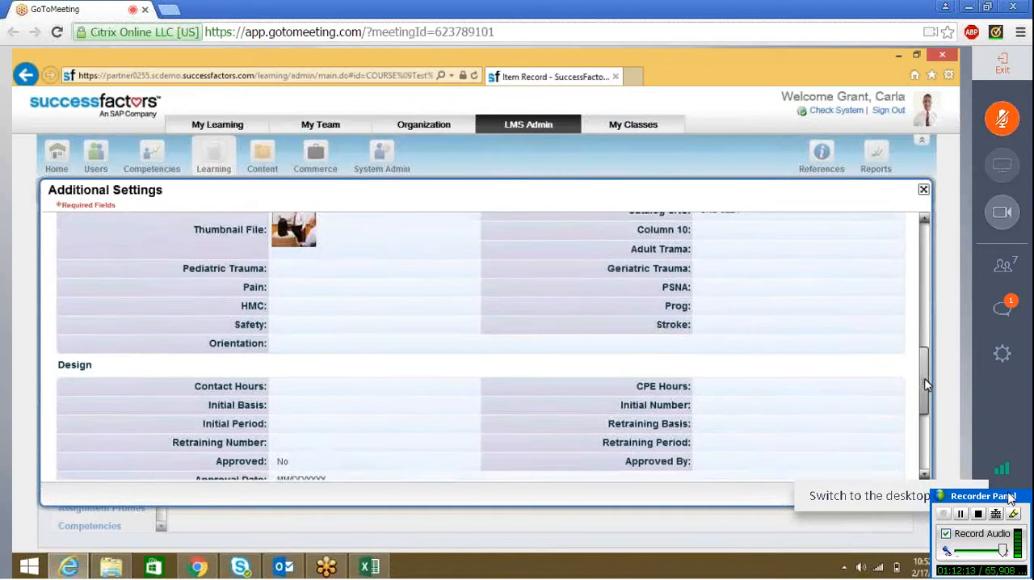
pyautogui.moveTo(926, 385); pyautogui.dragTo(927, 332)
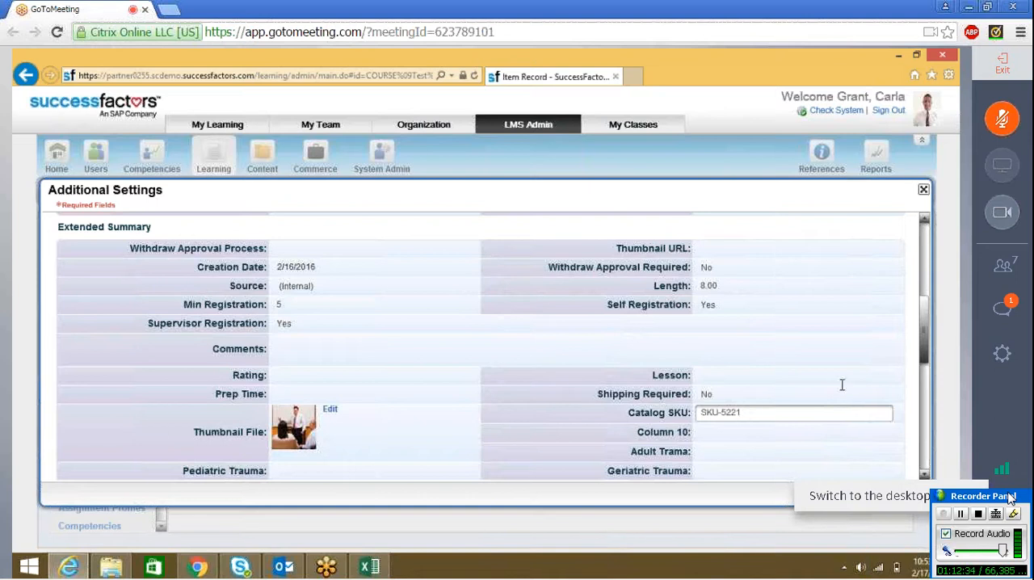
pyautogui.click(926, 347)
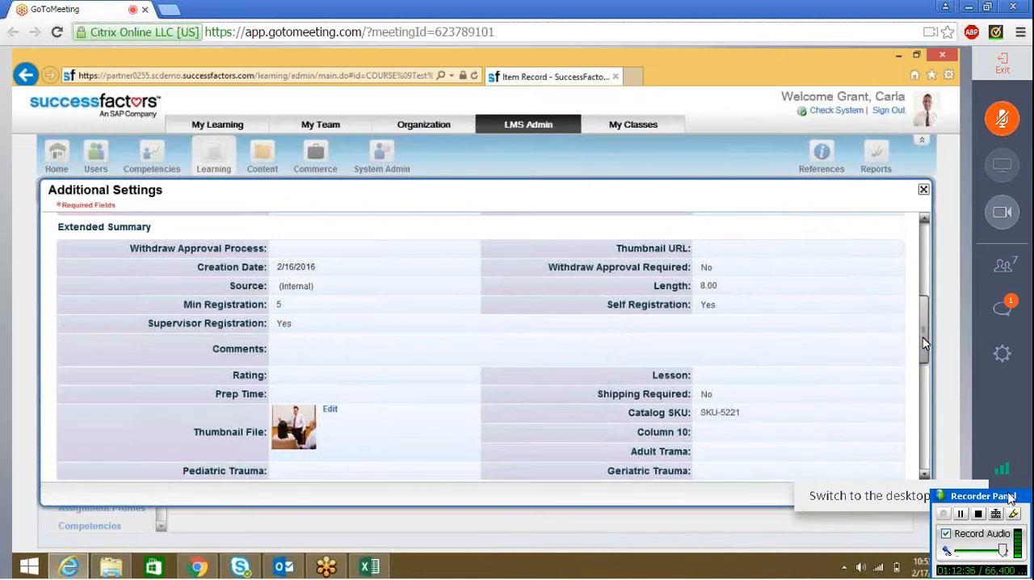
pyautogui.moveTo(925, 339); pyautogui.dragTo(936, 234)
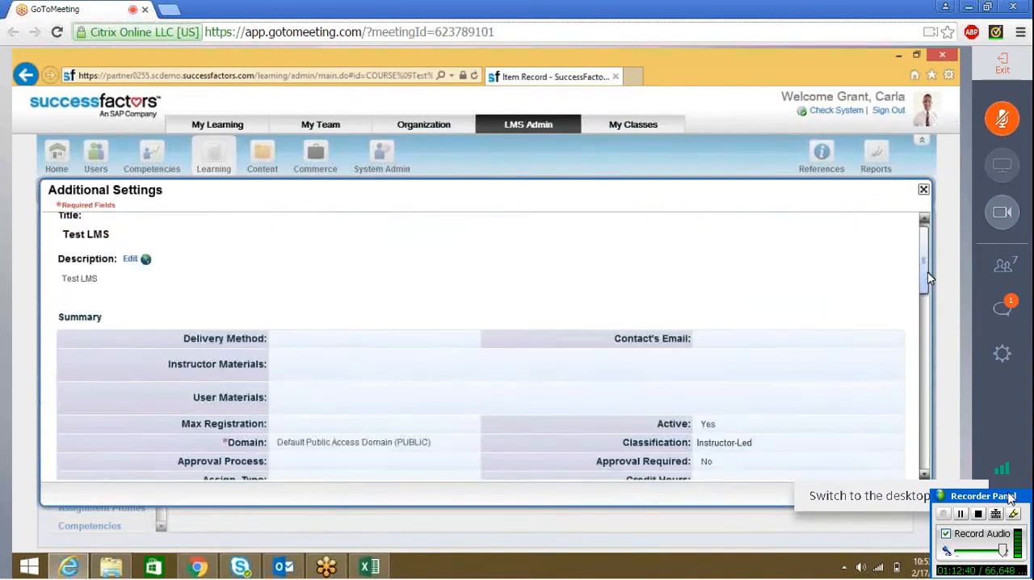
pyautogui.click(923, 189)
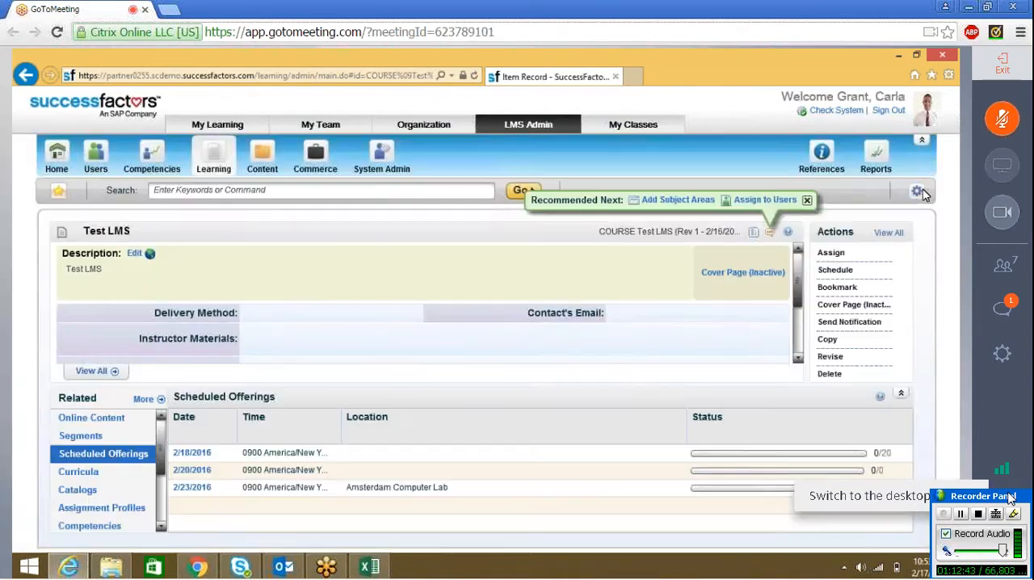
# Step: Show the catalogs assigned to the Test LMS item and check the new message in the meeting chat
pyautogui.click(93, 492)
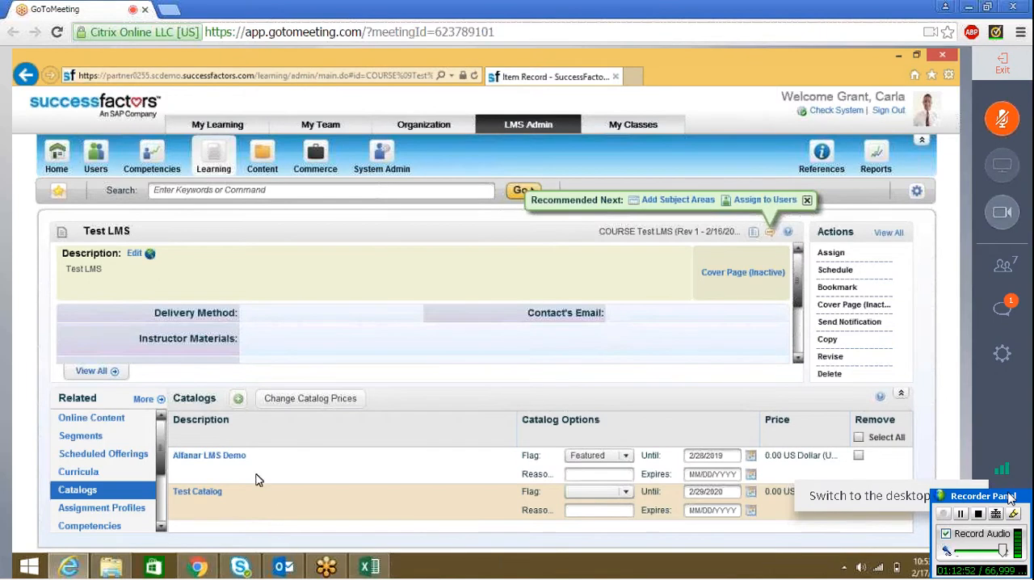
pyautogui.click(1010, 309)
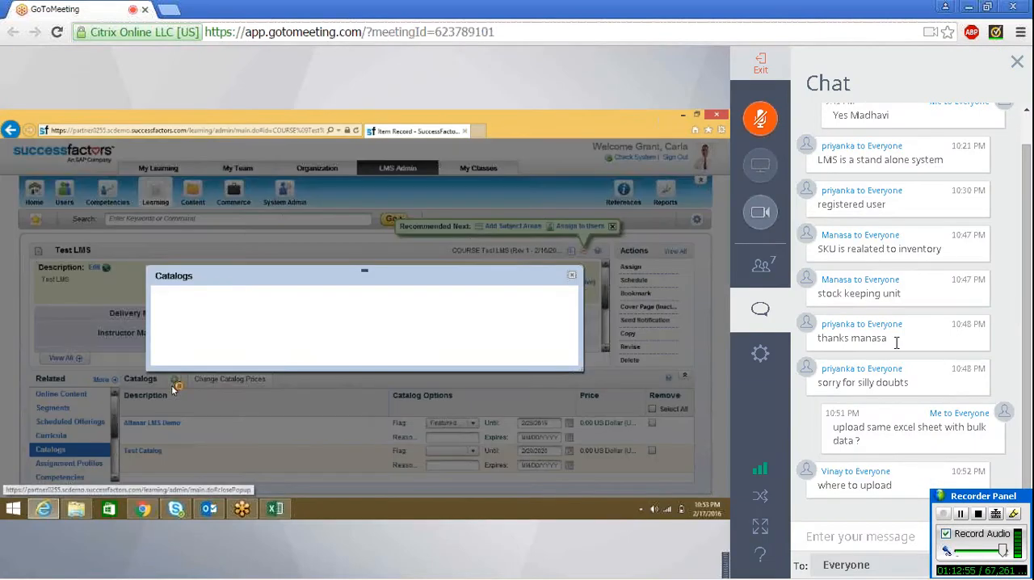
pyautogui.click(766, 304)
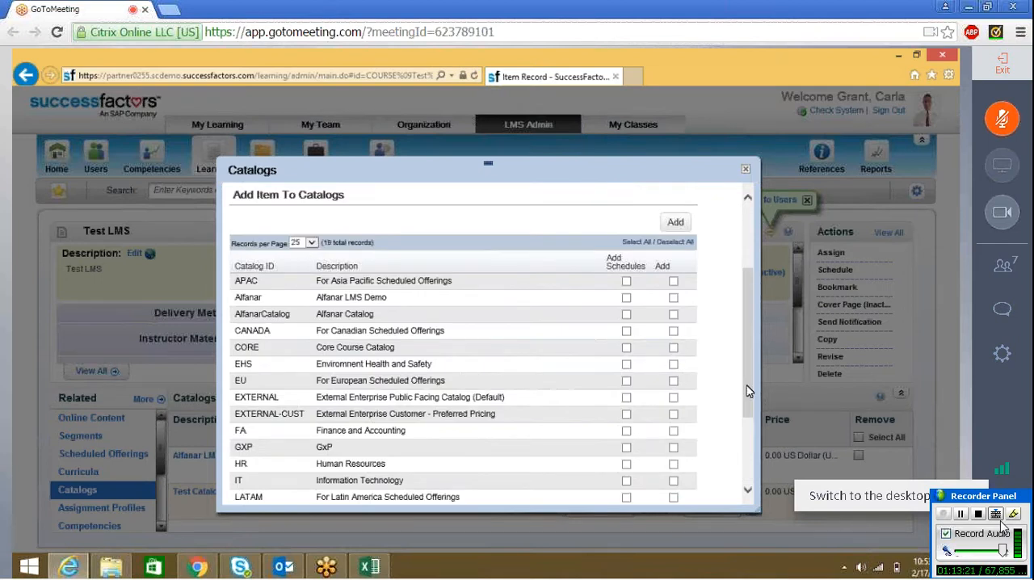
# Step: Look through the available catalogs in Add Item To Catalogs and close the dialog without adding any
pyautogui.moveTo(747, 399); pyautogui.dragTo(754, 370)
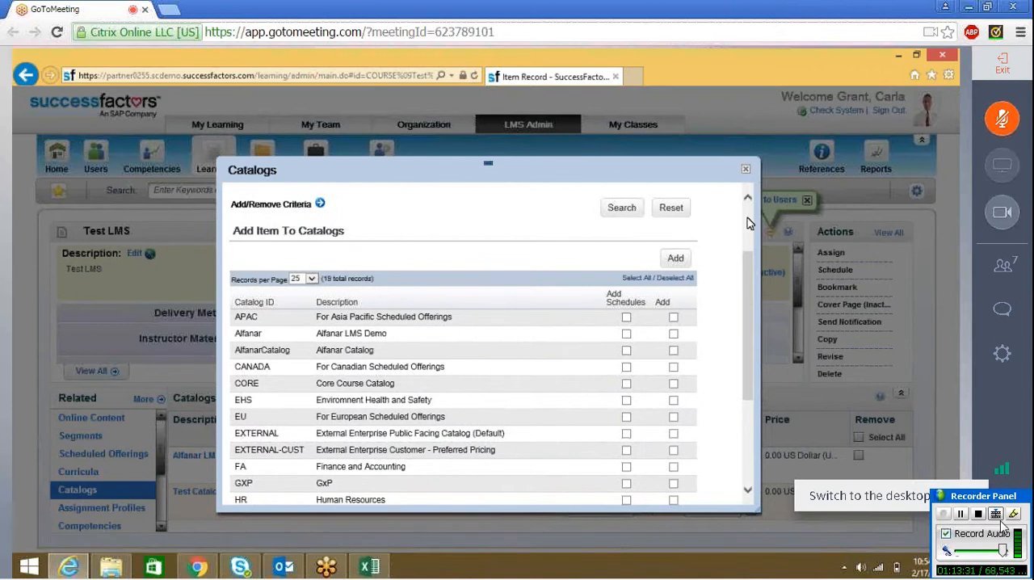
pyautogui.scroll(2, 747, 217)
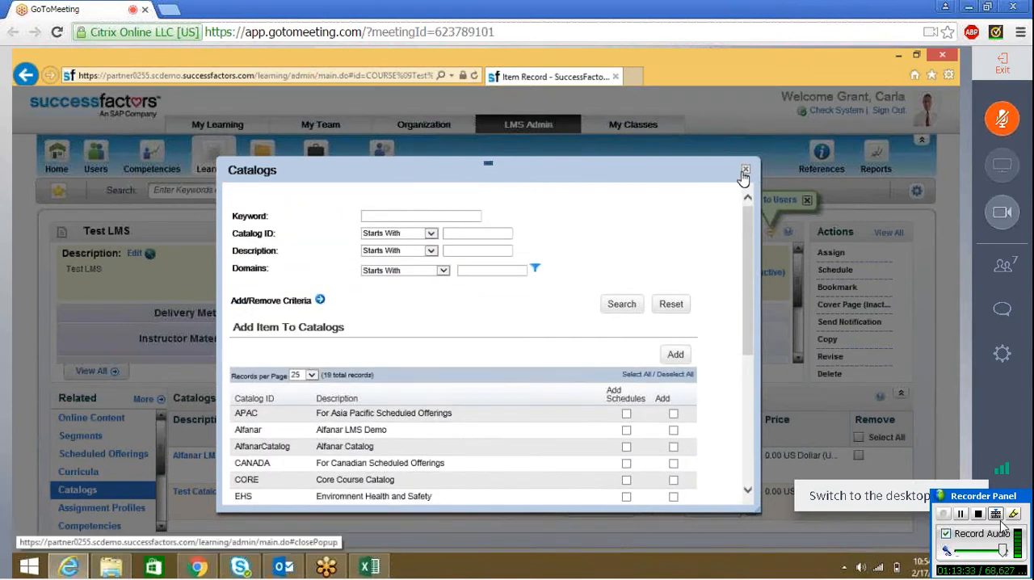
pyautogui.click(742, 172)
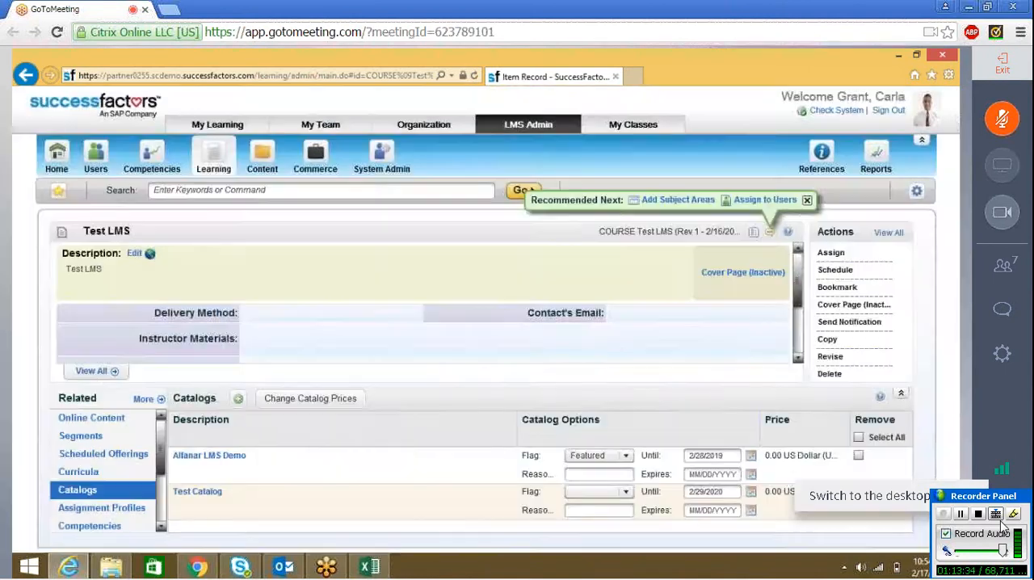
# Step: Reopen the additional settings of the Test LMS item and check the Catalog SKU in the Extended Summary
pyautogui.click(96, 381)
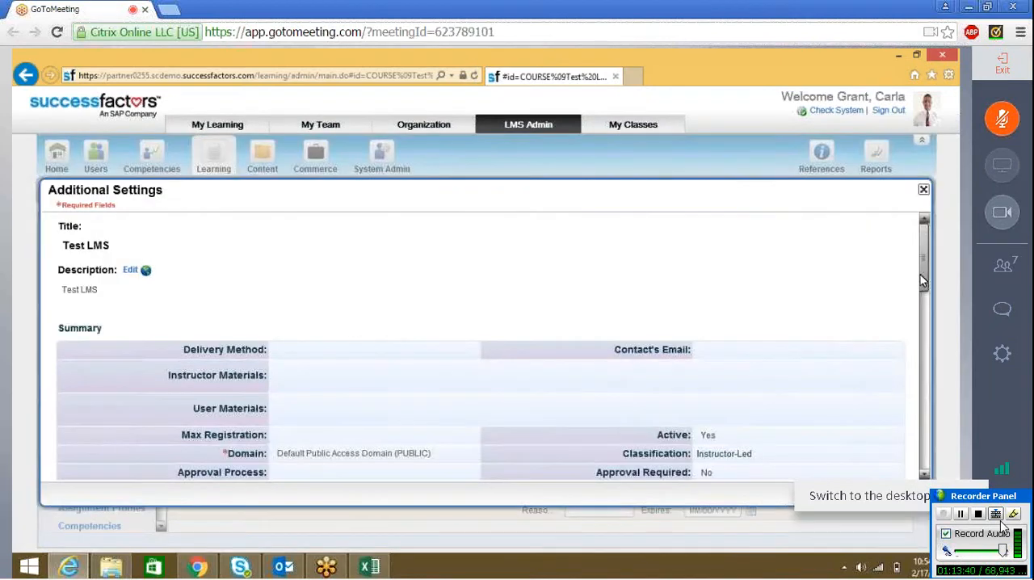
pyautogui.scroll(-5, 923, 280)
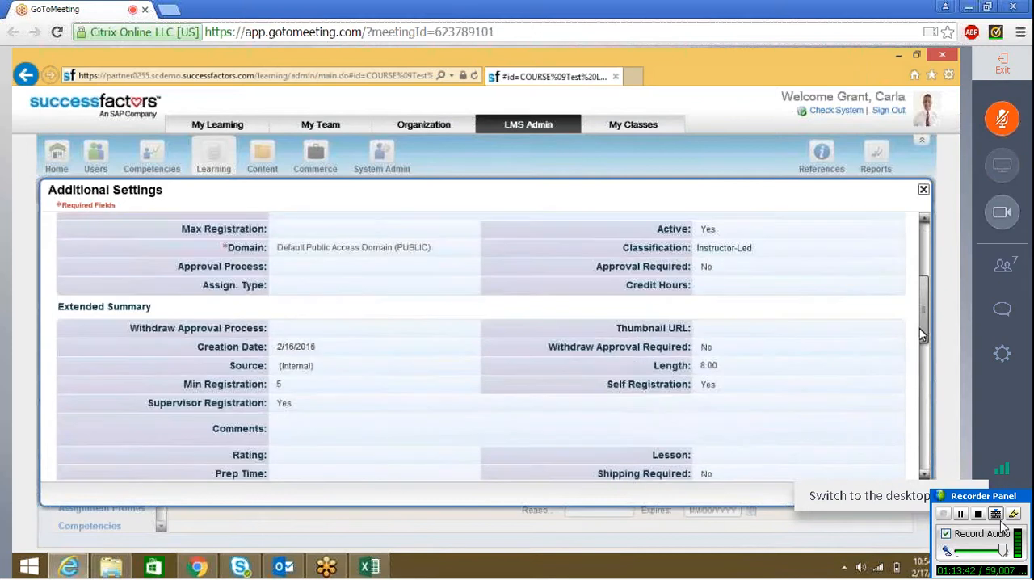
pyautogui.scroll(3, 927, 307)
pyautogui.scroll(-3, 926, 340)
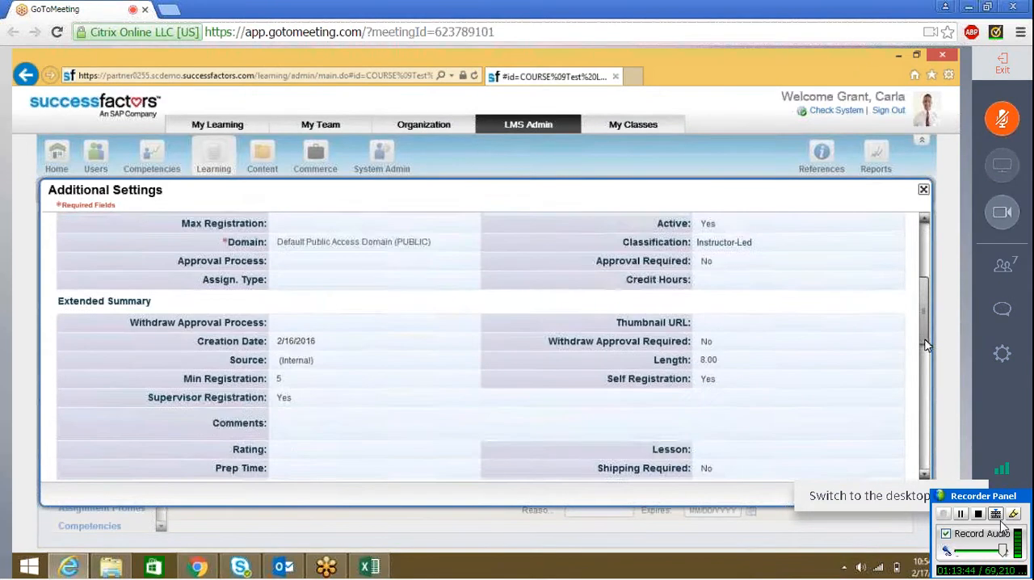
pyautogui.scroll(-2, 926, 346)
pyautogui.scroll(3, 927, 331)
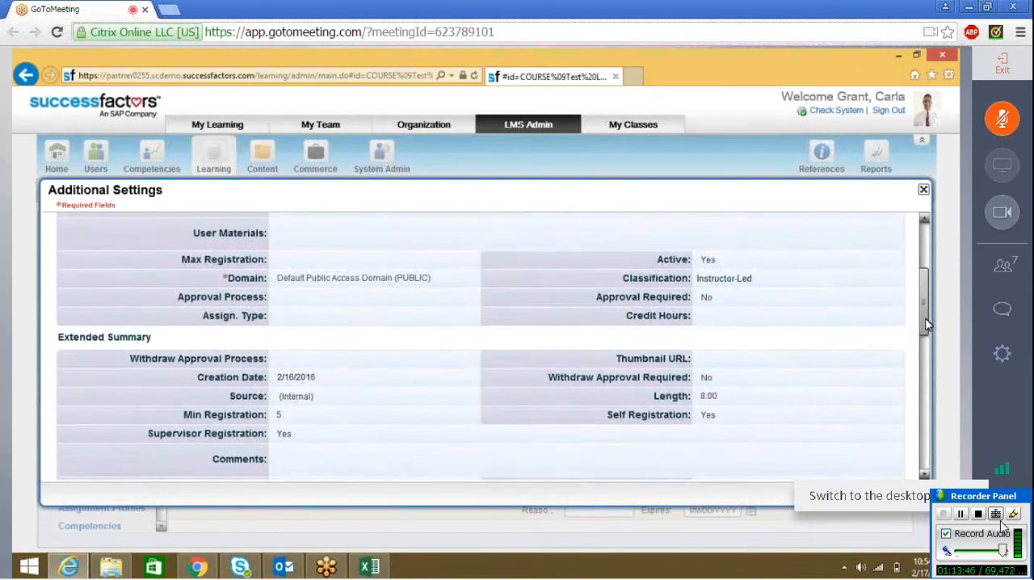
pyautogui.moveTo(927, 329)
pyautogui.mouseDown()
pyautogui.moveTo(927, 381)
pyautogui.moveTo(926, 345)
pyautogui.mouseUp()
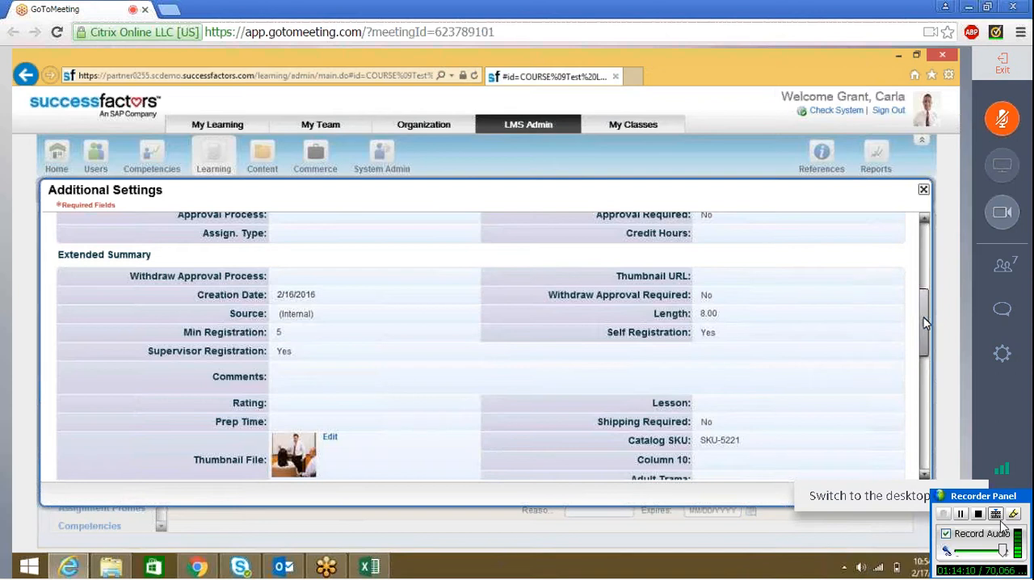
pyautogui.moveTo(925, 322); pyautogui.dragTo(937, 233)
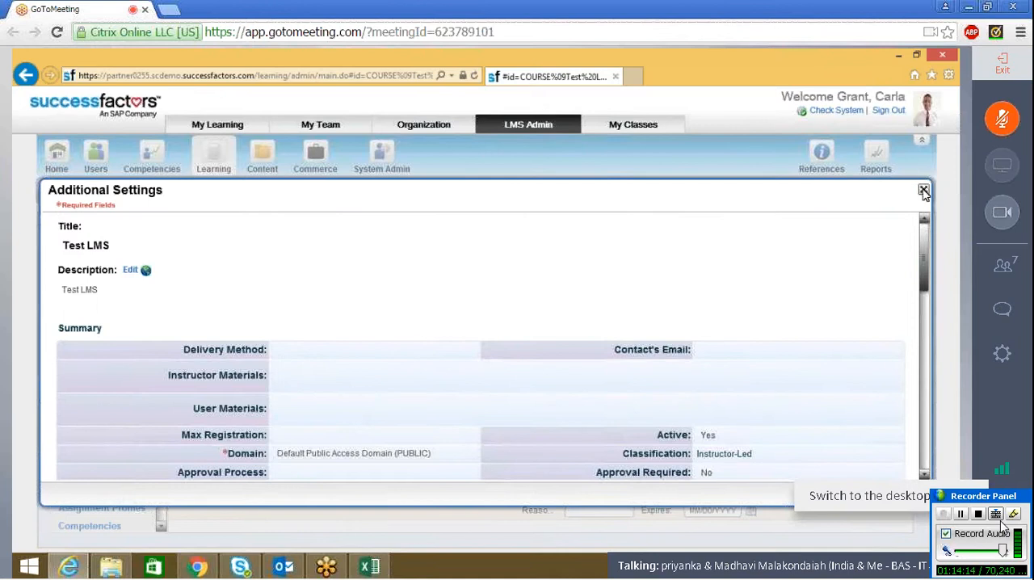
# Step: Close the item's additional settings and send "upload of scorm files ?" to everyone in the meeting chat
pyautogui.click(923, 190)
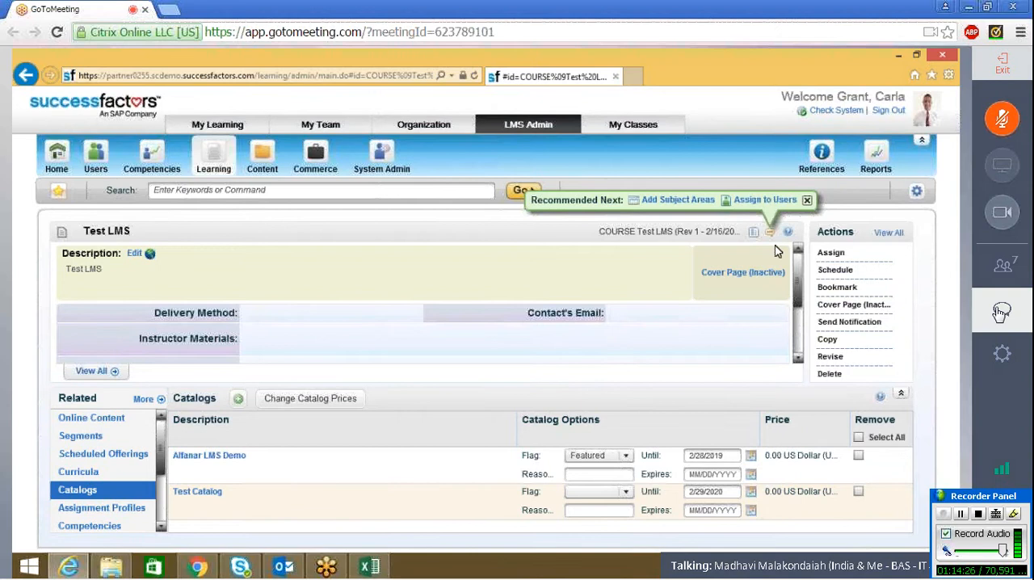
pyautogui.click(994, 305)
pyautogui.click(867, 536)
pyautogui.write('u')
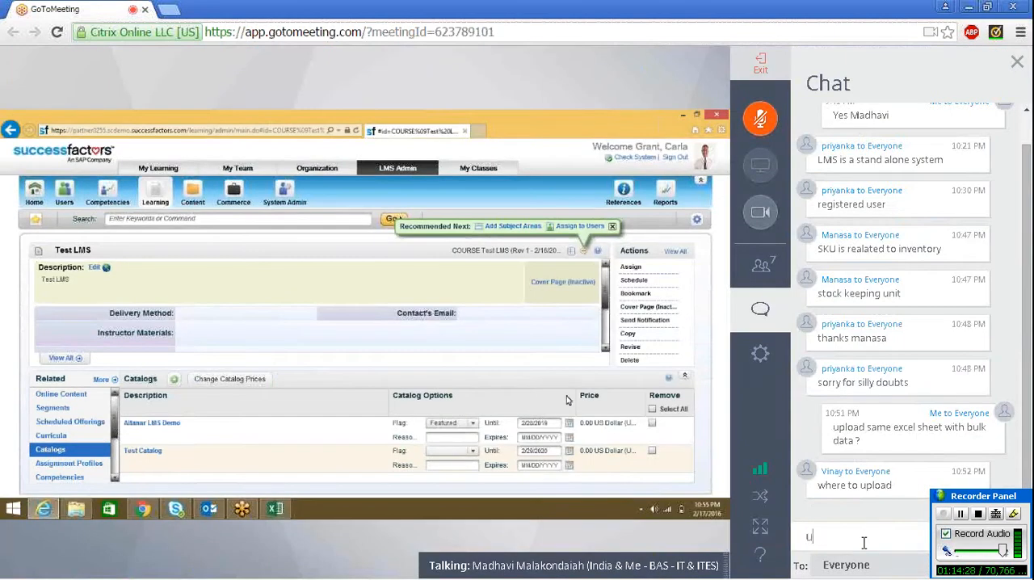
pyautogui.write('pload o')
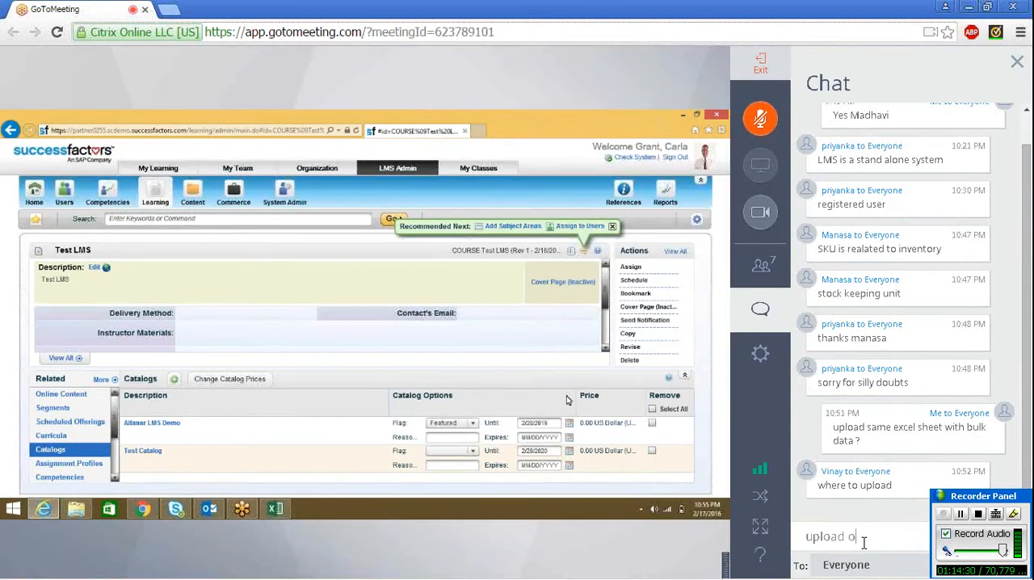
pyautogui.write('f sc')
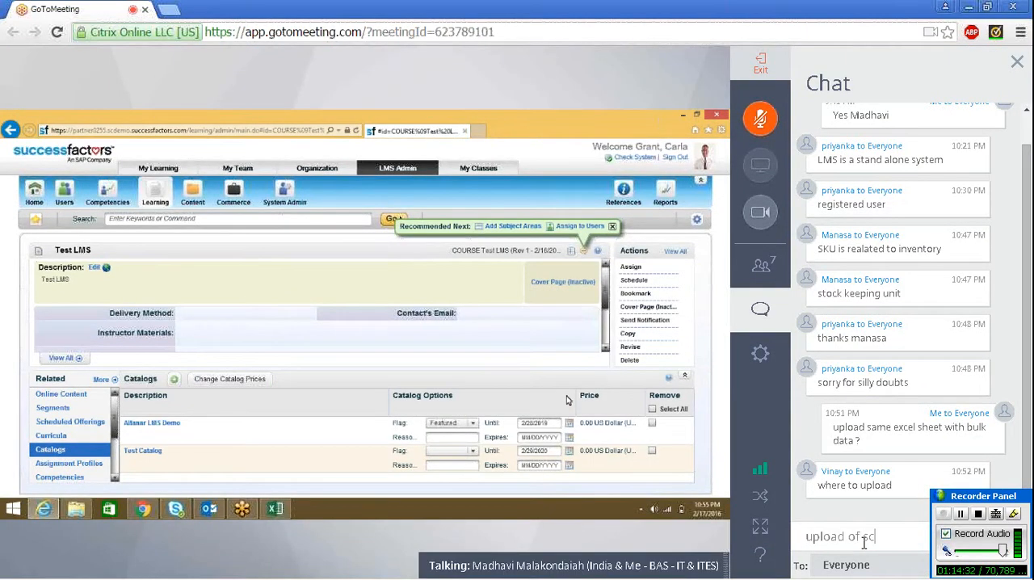
pyautogui.write('orm files')
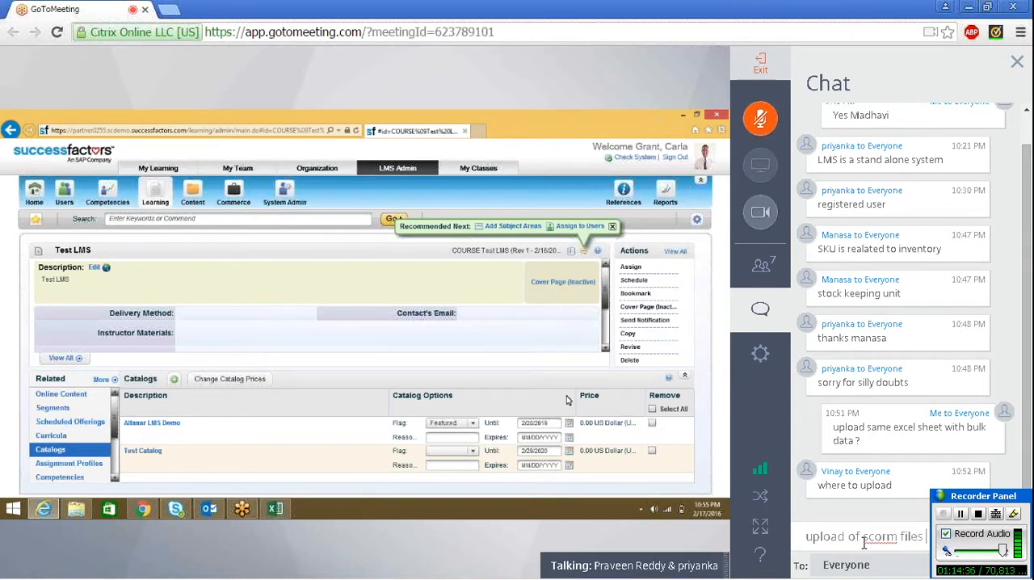
pyautogui.write(' ?')
pyautogui.press('Return')
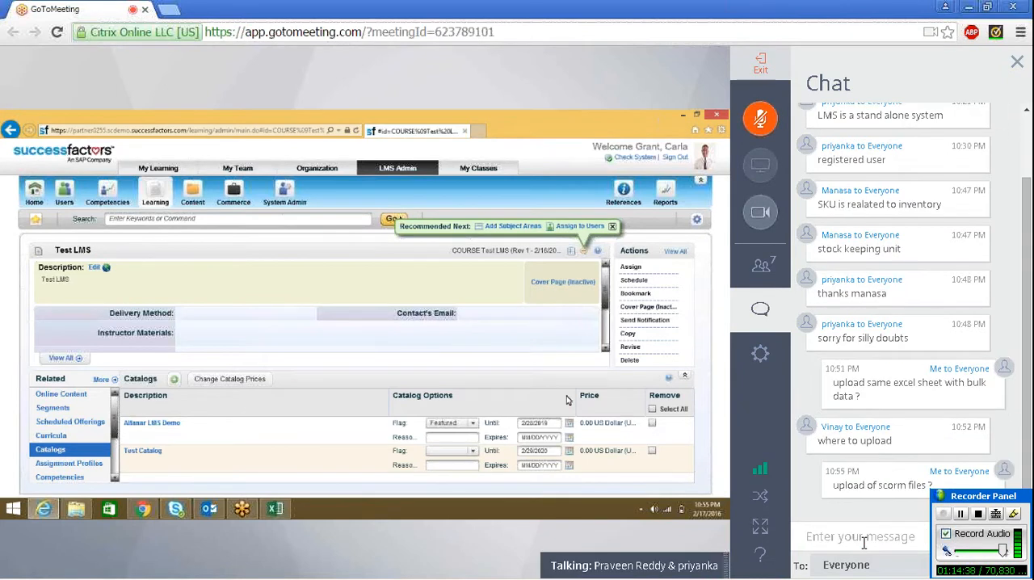
pyautogui.click(773, 318)
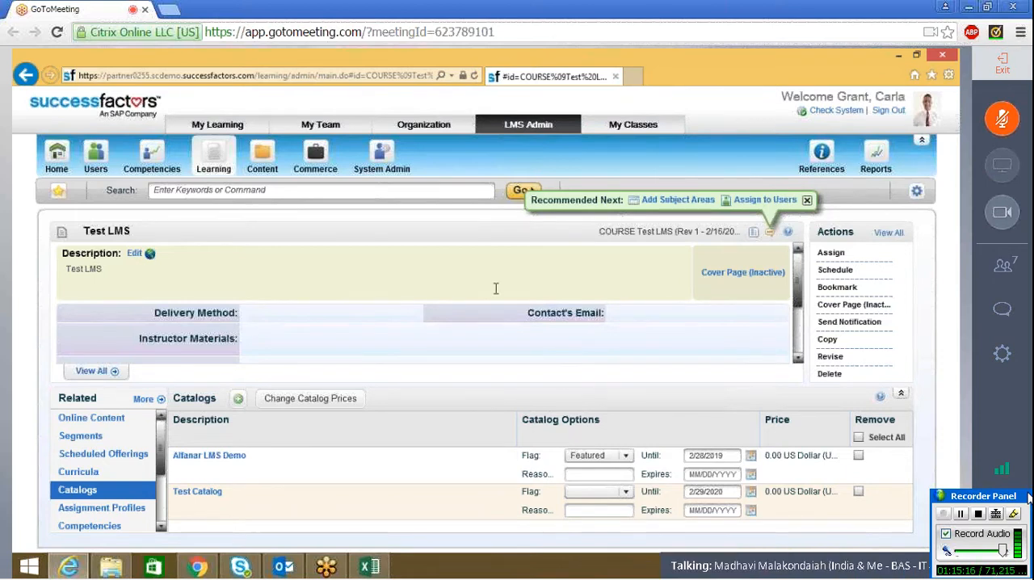
# Step: Look through the Connectors and Configuration options in System Admin and read the new meeting chat messages
pyautogui.click(381, 158)
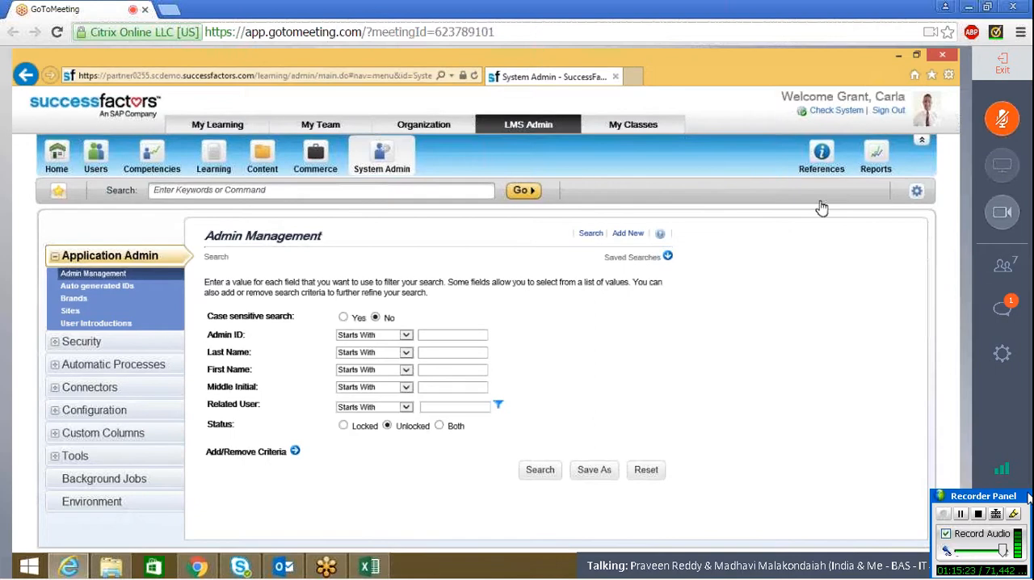
pyautogui.click(58, 391)
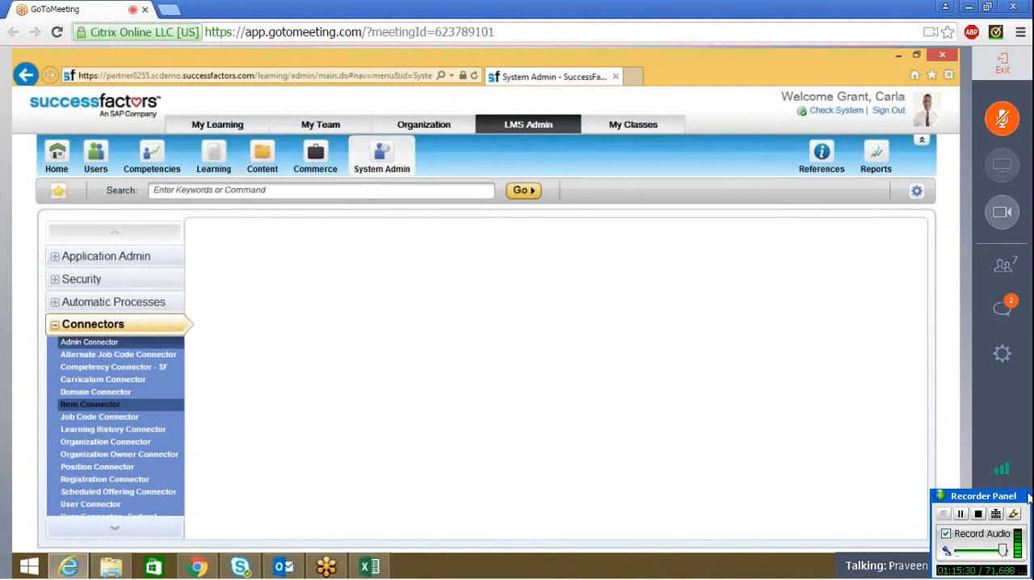
pyautogui.click(116, 532)
pyautogui.click(119, 533)
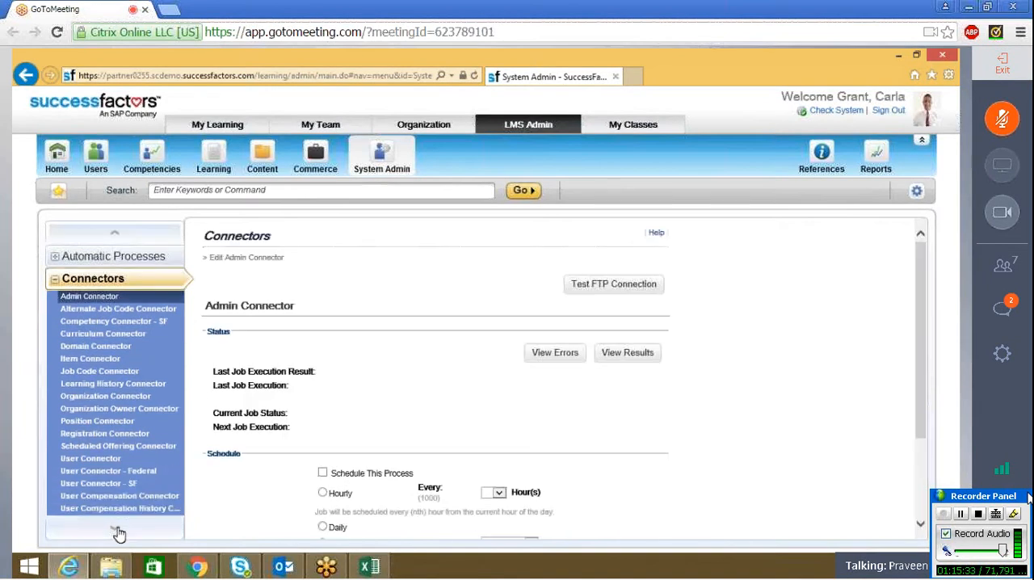
pyautogui.click(119, 533)
pyautogui.click(119, 235)
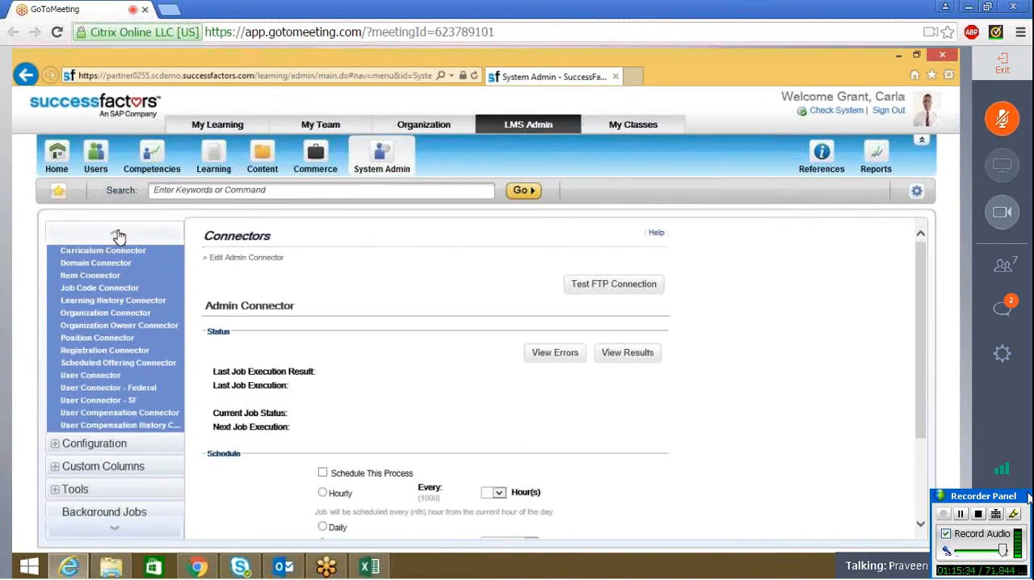
pyautogui.click(56, 449)
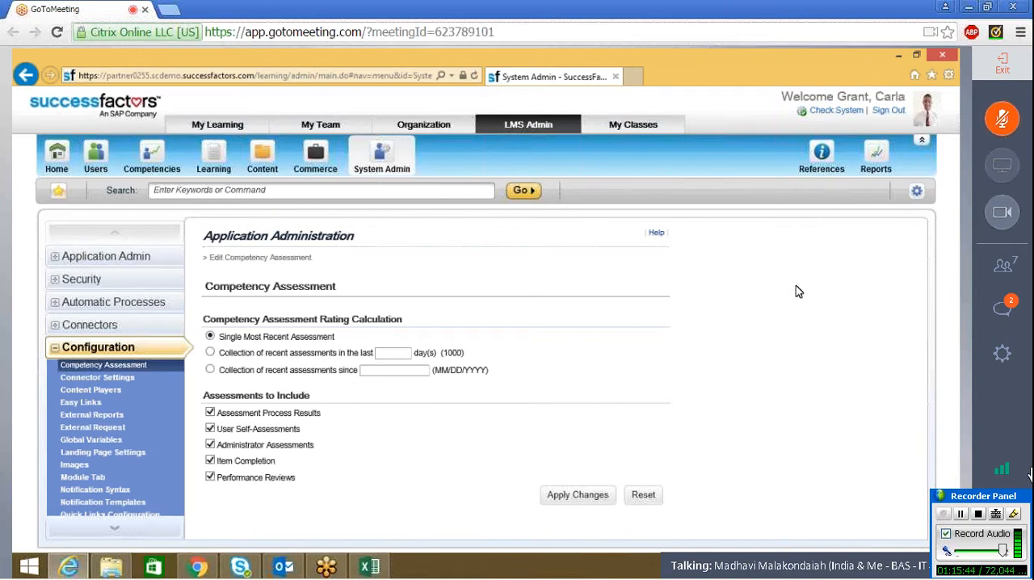
pyautogui.click(1009, 320)
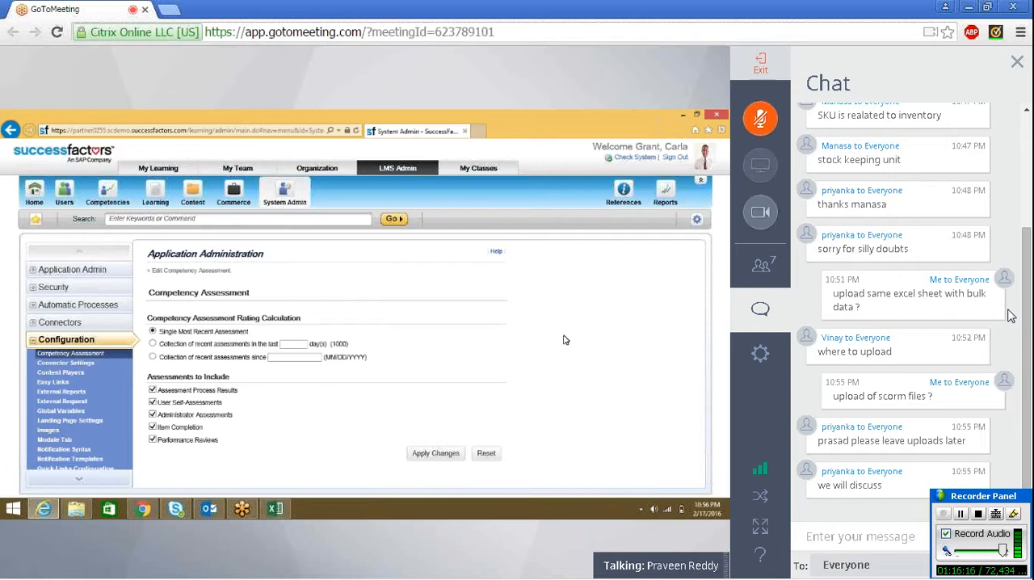
pyautogui.click(1017, 64)
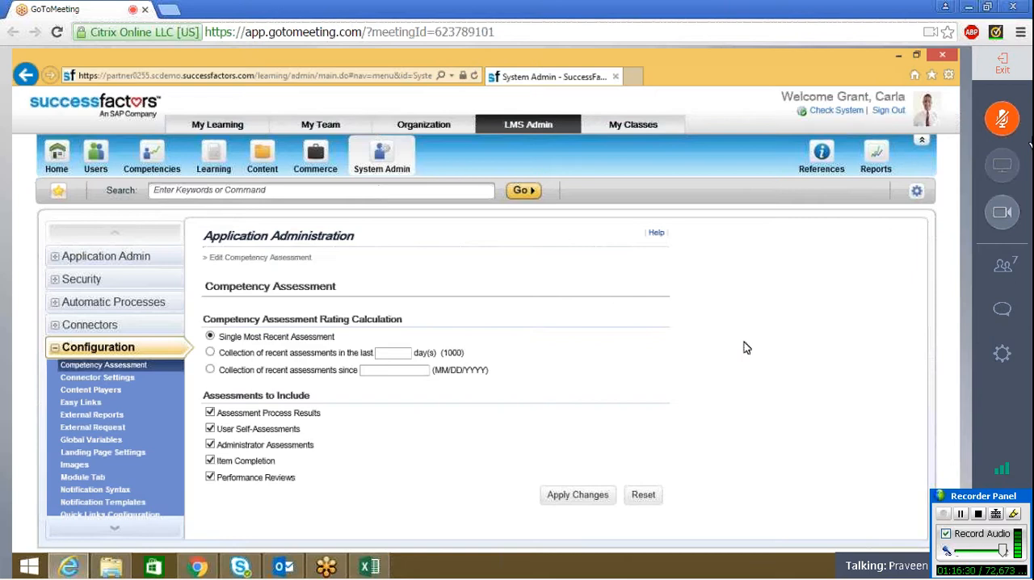
# Step: Open the Import Data tool and examine its import results, record types and import options
pyautogui.click(114, 534)
pyautogui.click(80, 403)
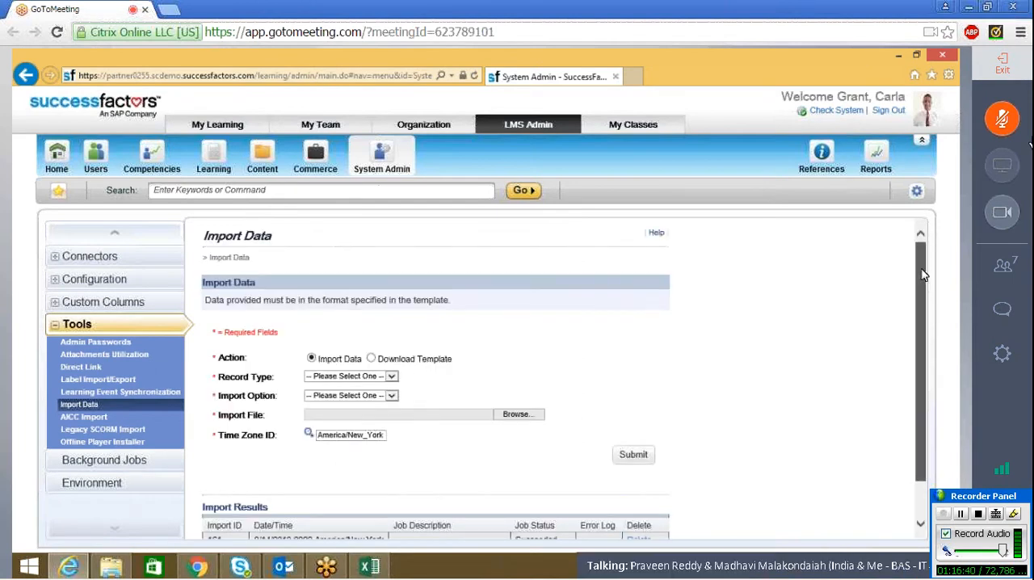
pyautogui.scroll(-1, 923, 291)
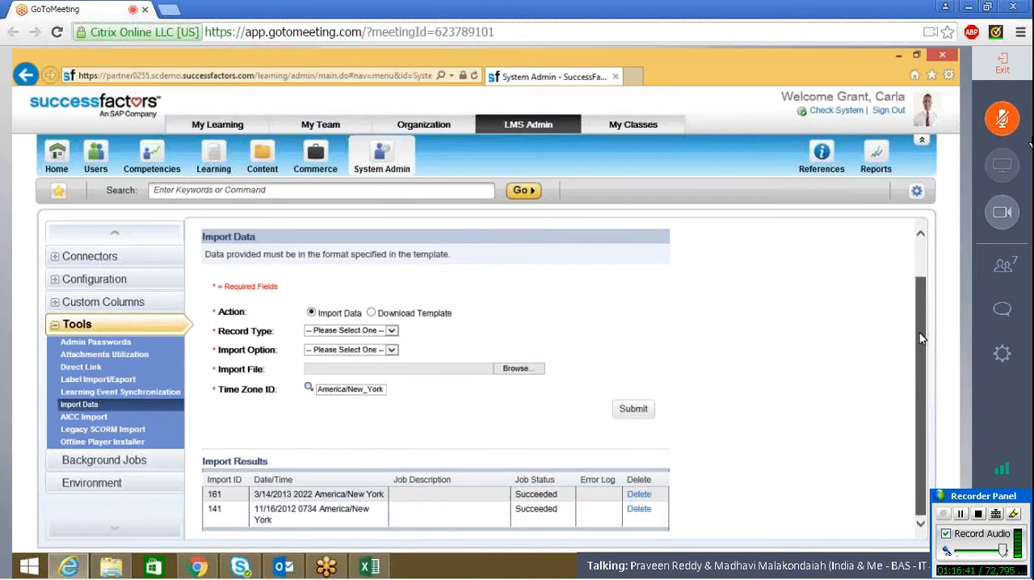
pyautogui.scroll(1, 927, 293)
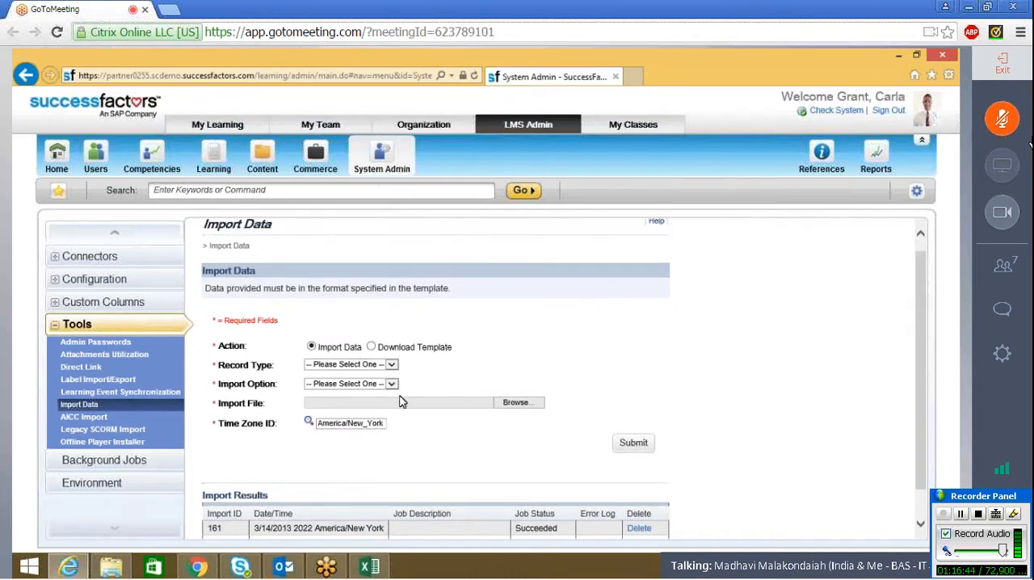
pyautogui.click(393, 367)
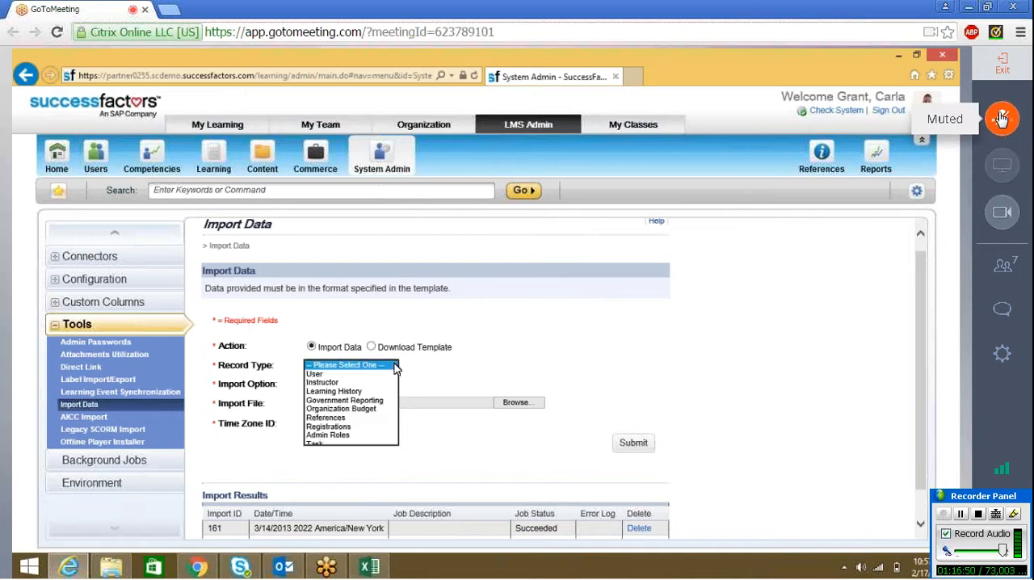
pyautogui.click(393, 386)
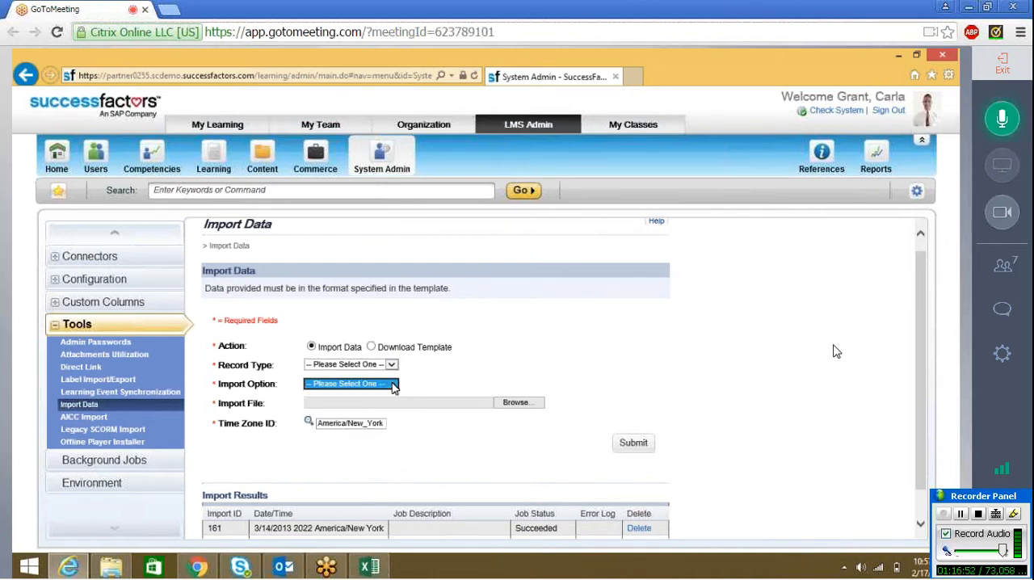
pyautogui.click(393, 365)
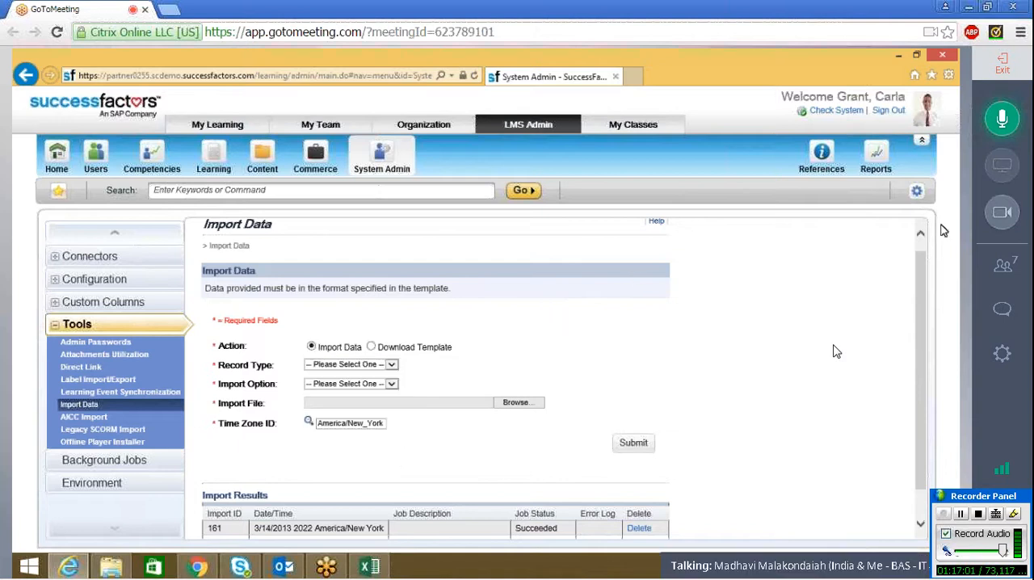
pyautogui.click(918, 248)
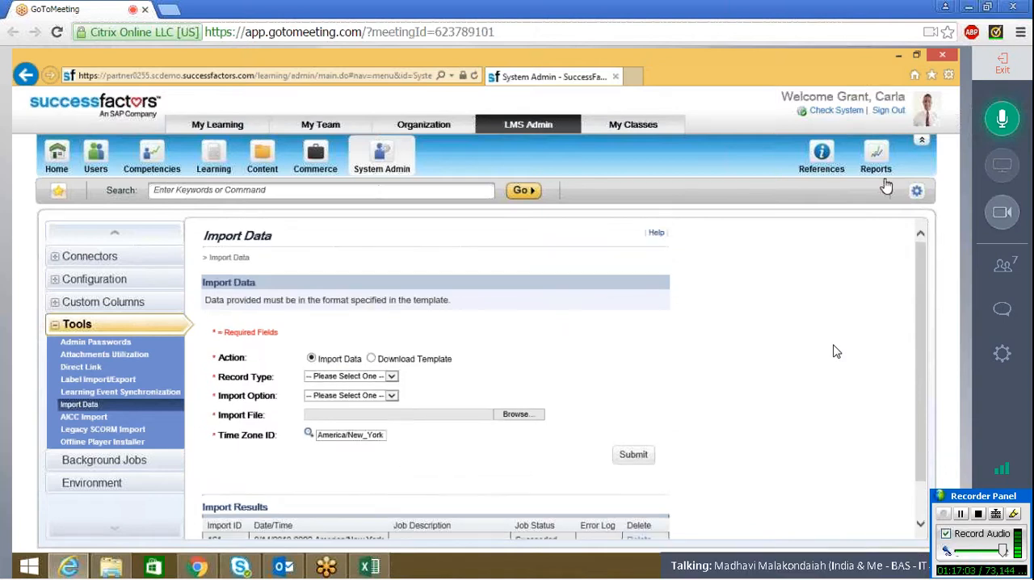
# Step: View the administrator password settings and return to the Learning area's Items
pyautogui.click(61, 340)
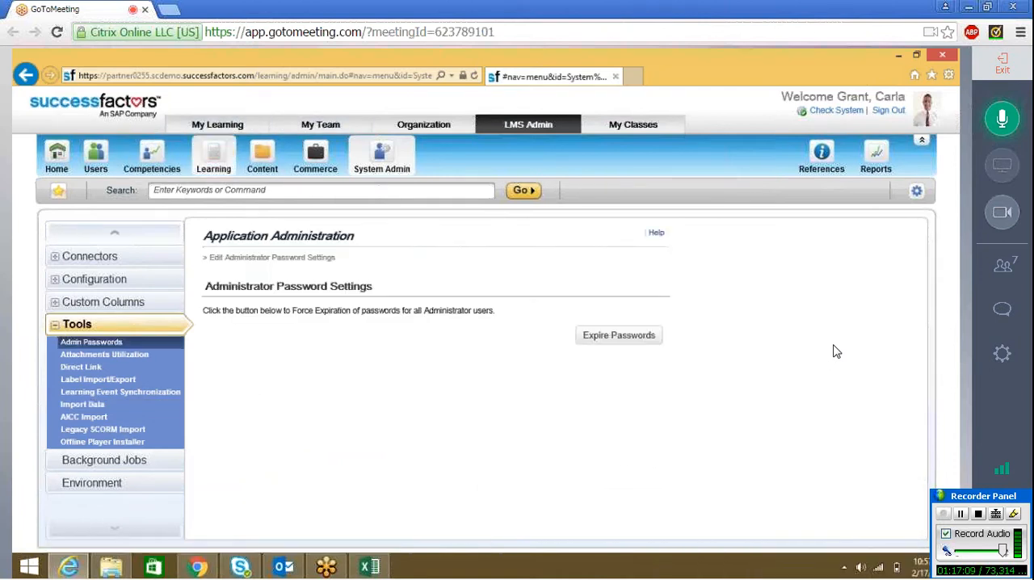
pyautogui.click(215, 157)
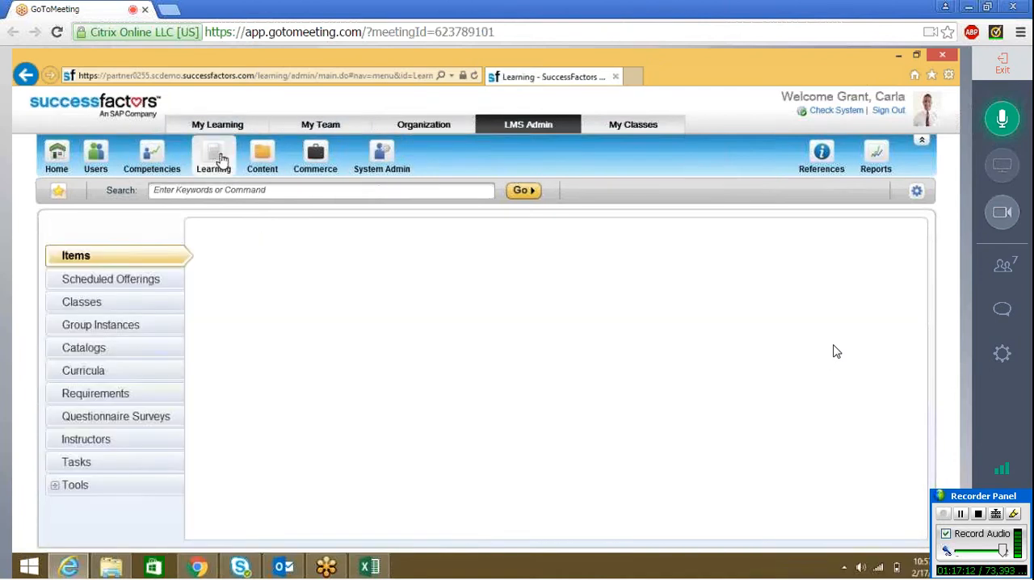